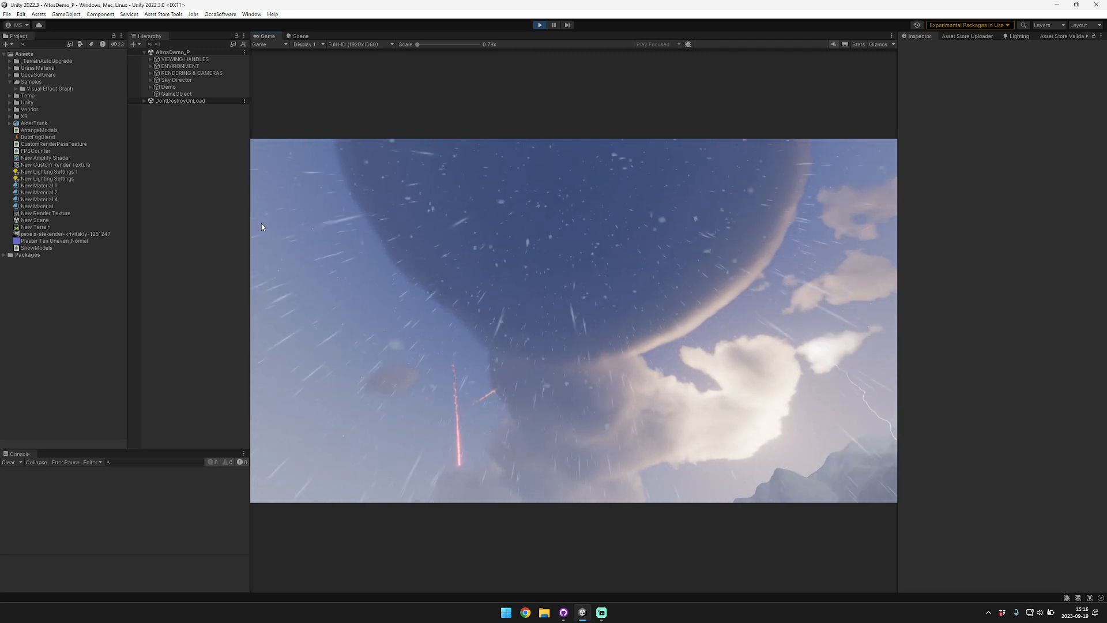
Open the Universal Renderer Data asset in the Unity Settings folder and examine its renderer features.
click(10, 103)
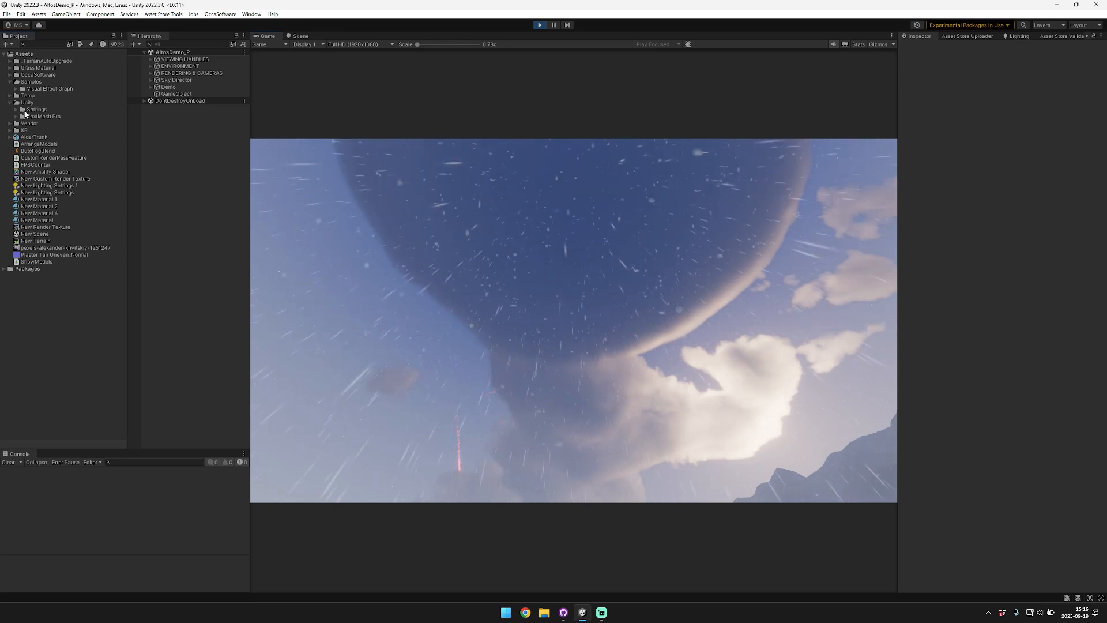
click(16, 110)
click(81, 117)
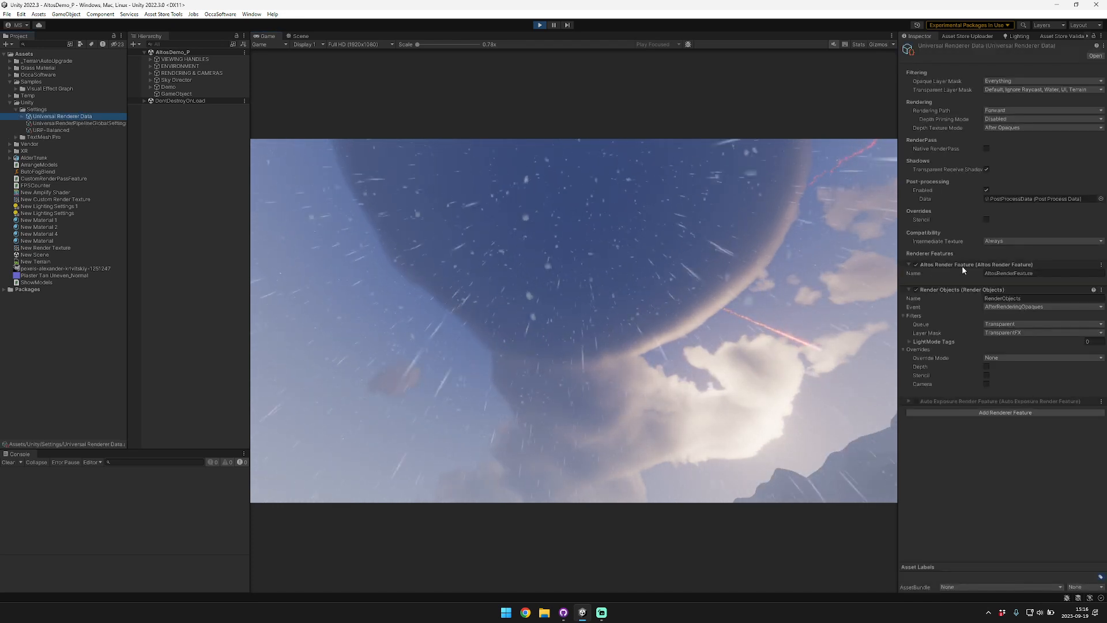
Expand the Sky Director object in the scene and examine its Altos Sky Director configuration.
click(150, 80)
click(160, 80)
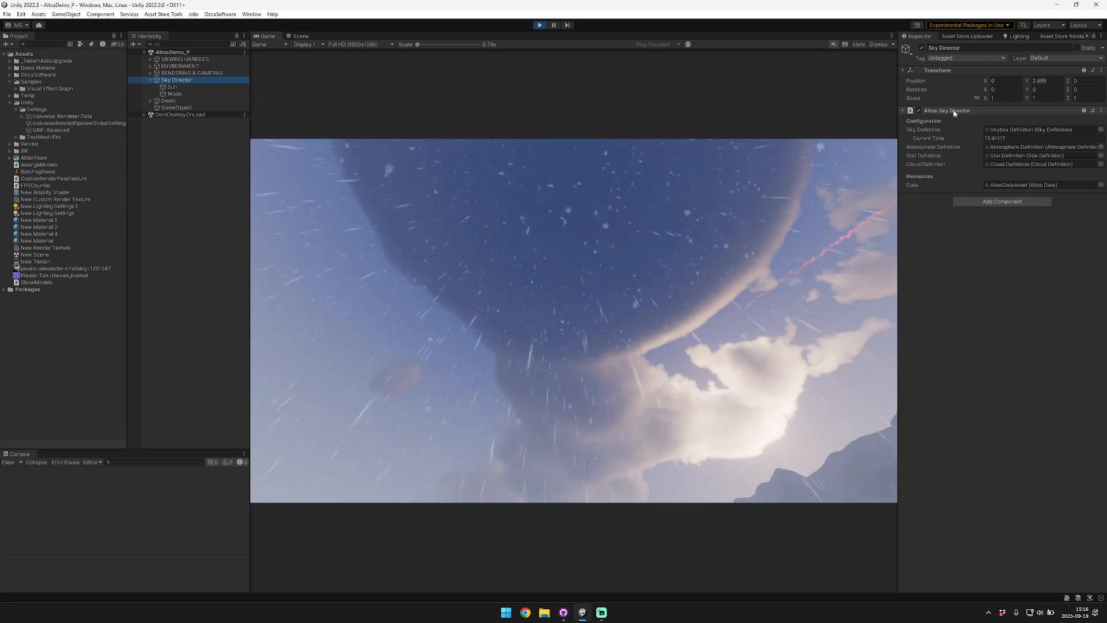
click(500, 221)
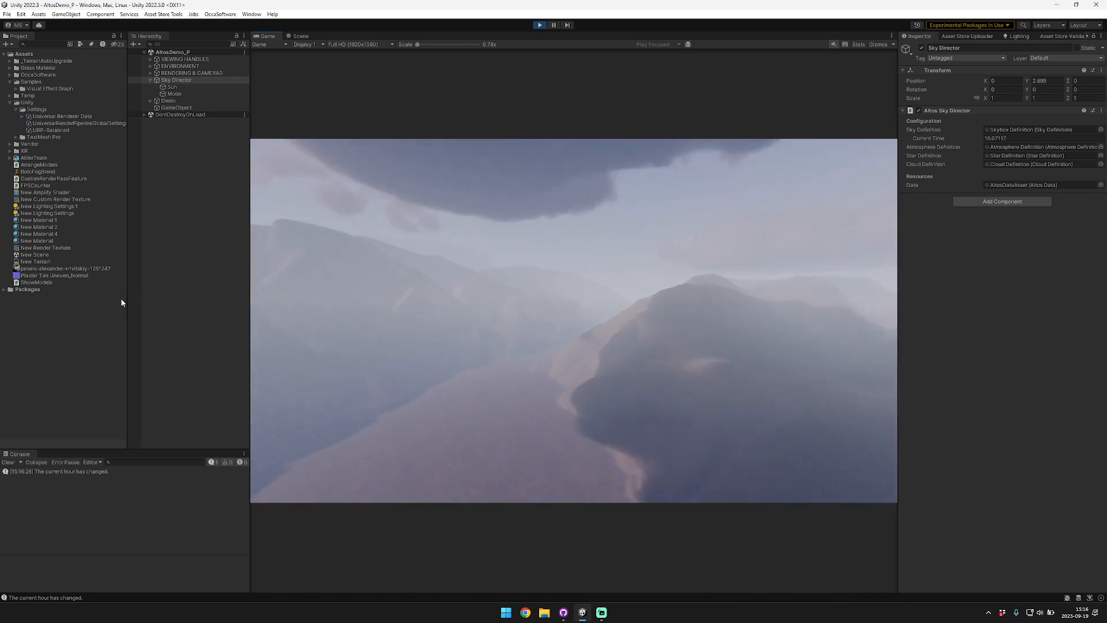
Try an End value of 40000 in the Sky Director's atmosphere definition, settle on 10000, and reselect Sky Director.
double_click(1009, 147)
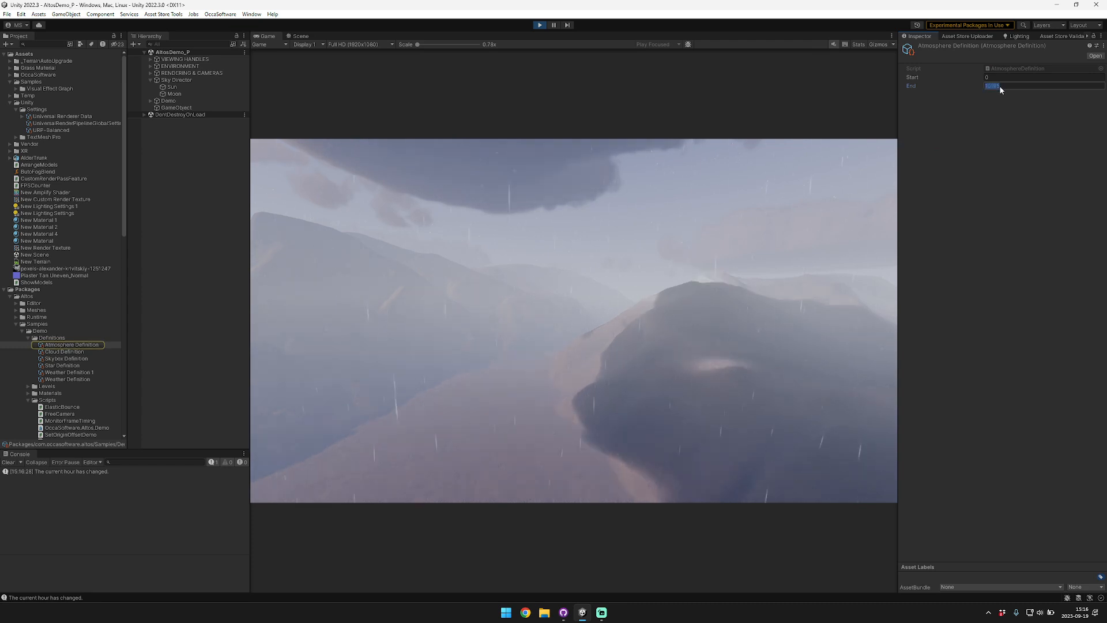
text(40000)
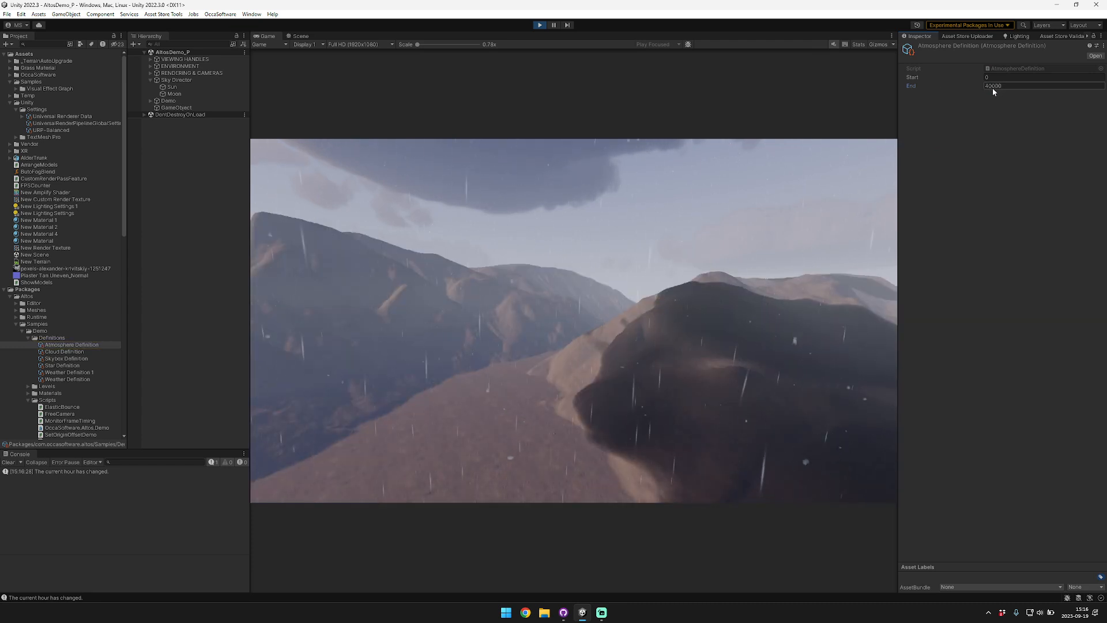
key(BackSpace)
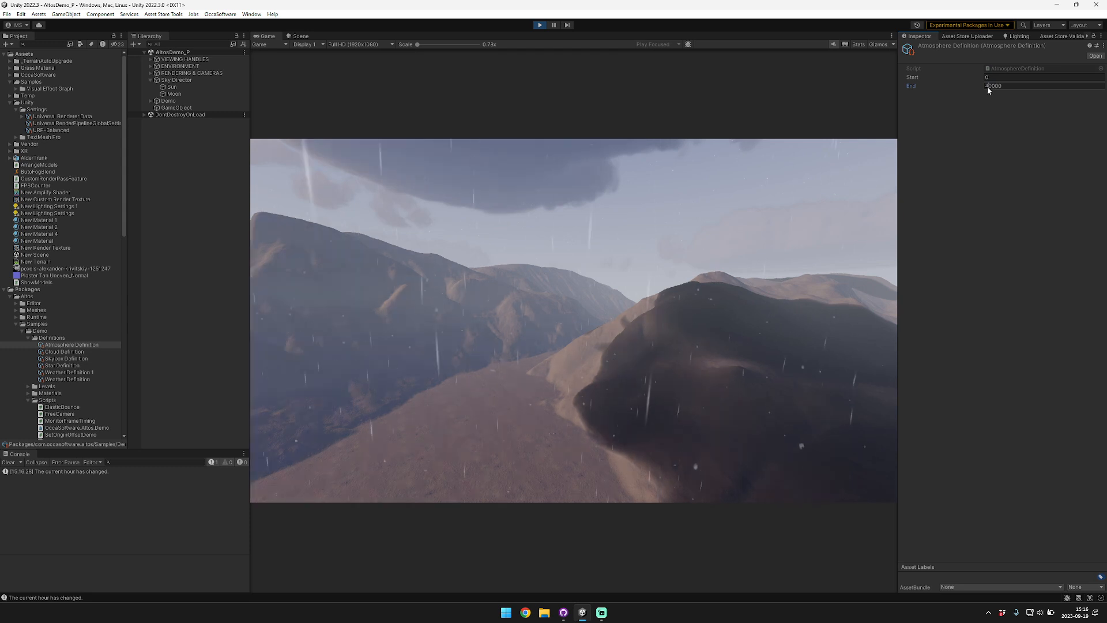
text(1)
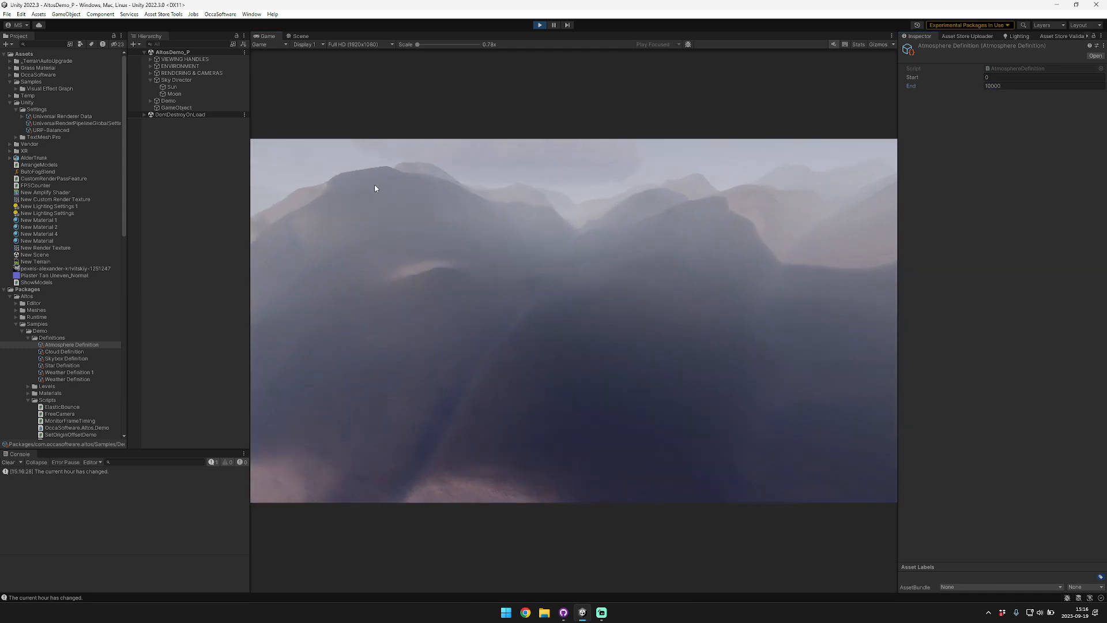
click(213, 80)
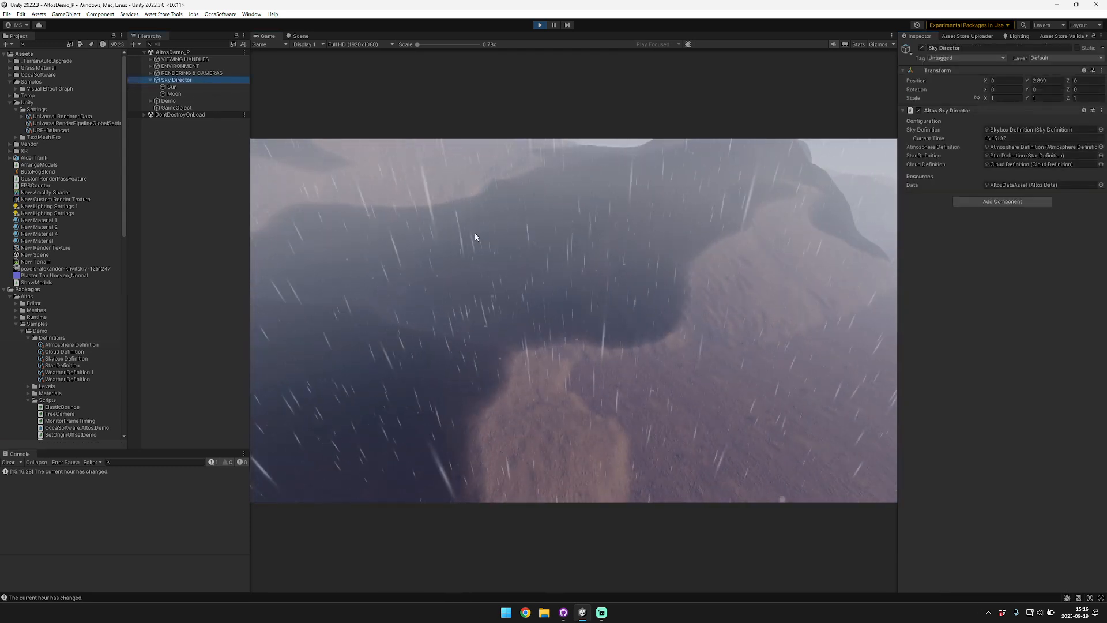
right_drag(465, 233, 847, 114)
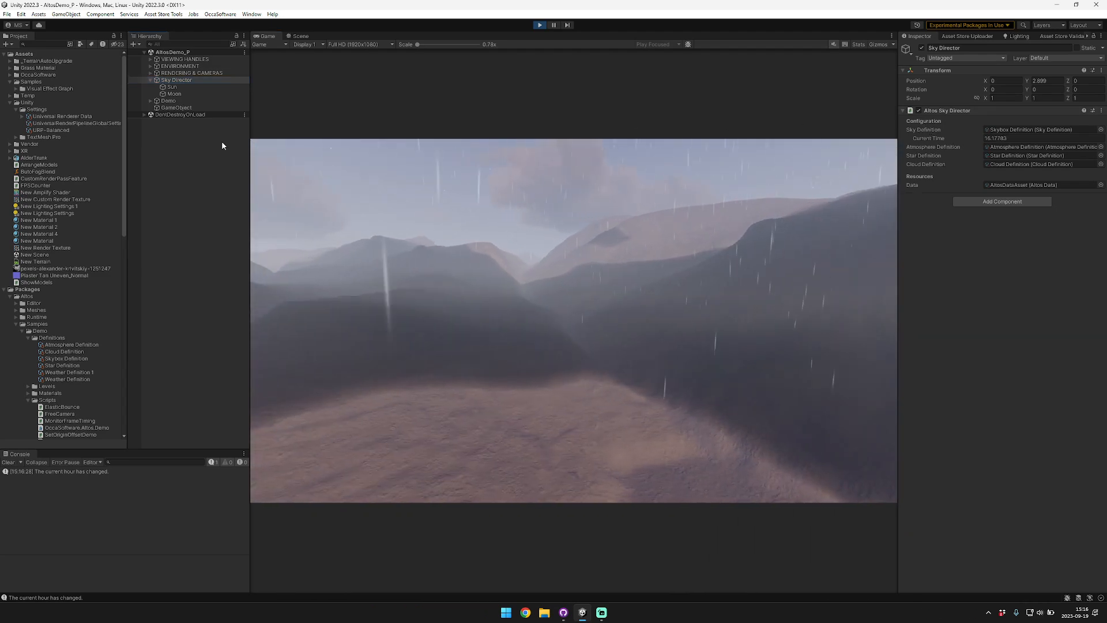
Disable the Render Objects renderer feature in the Universal Renderer Data asset.
click(61, 116)
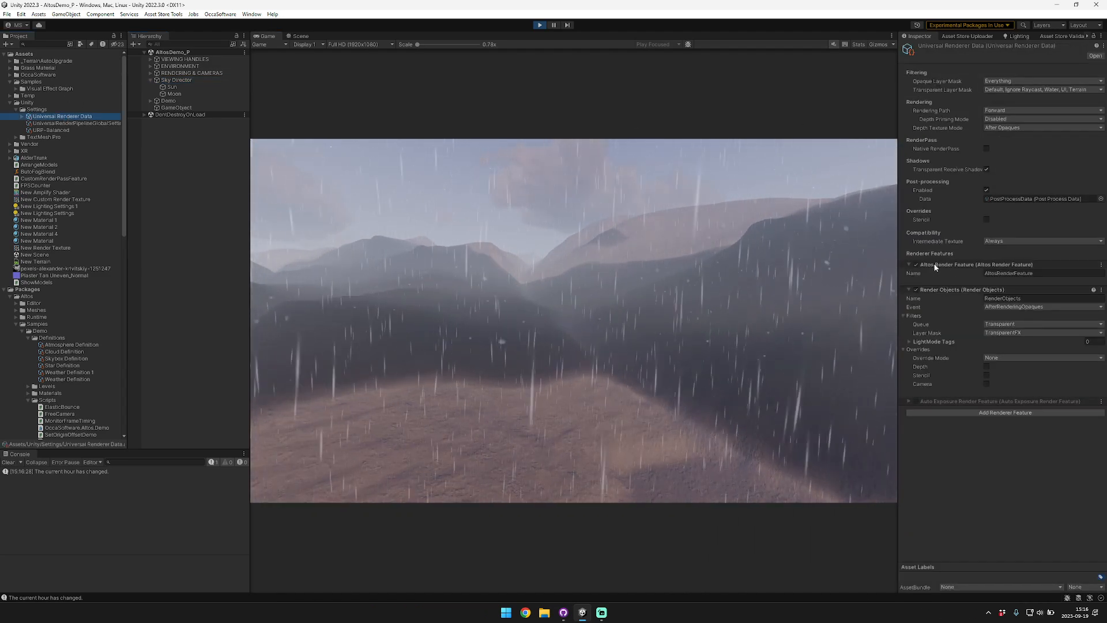
click(916, 290)
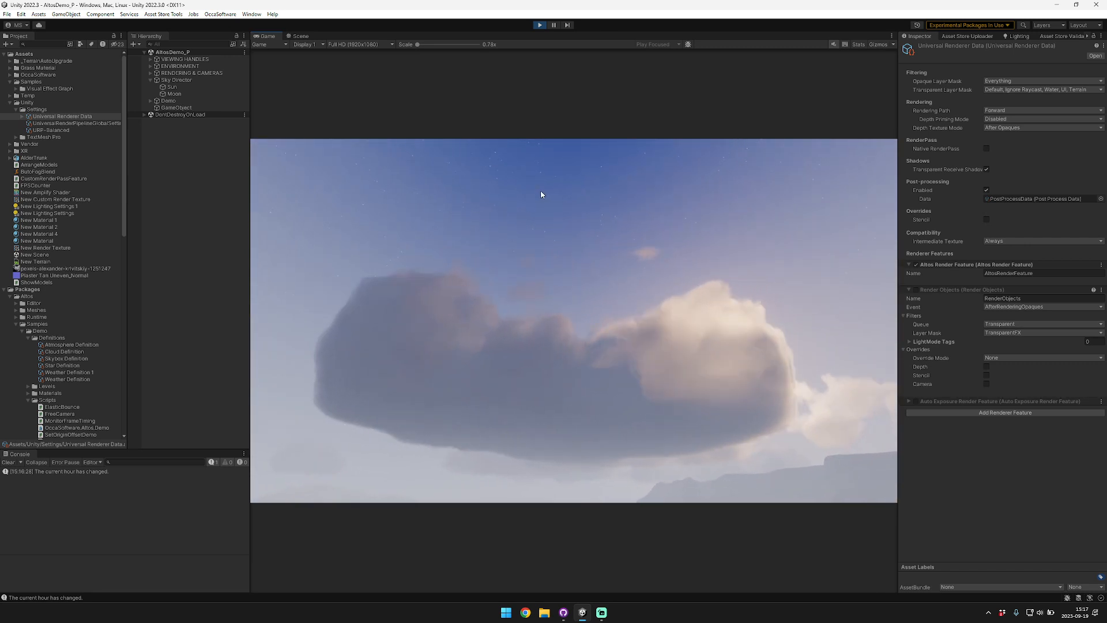
Select VFX_Comets under Demo_Comets in the Demo group and check how the comets render in the Scene view.
click(151, 102)
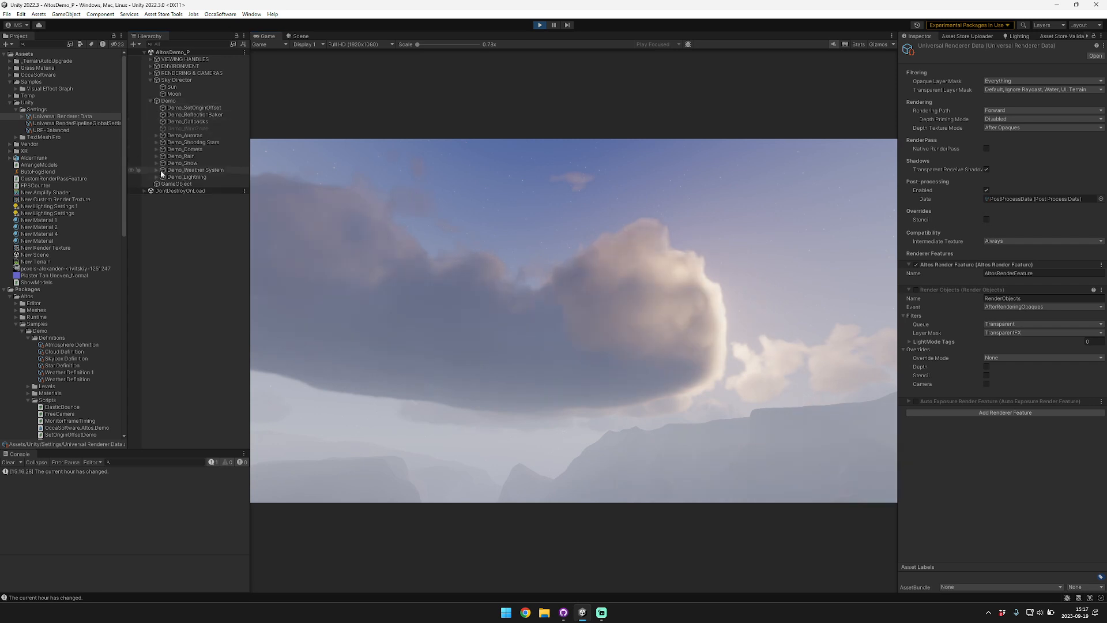
click(197, 149)
click(157, 150)
click(179, 157)
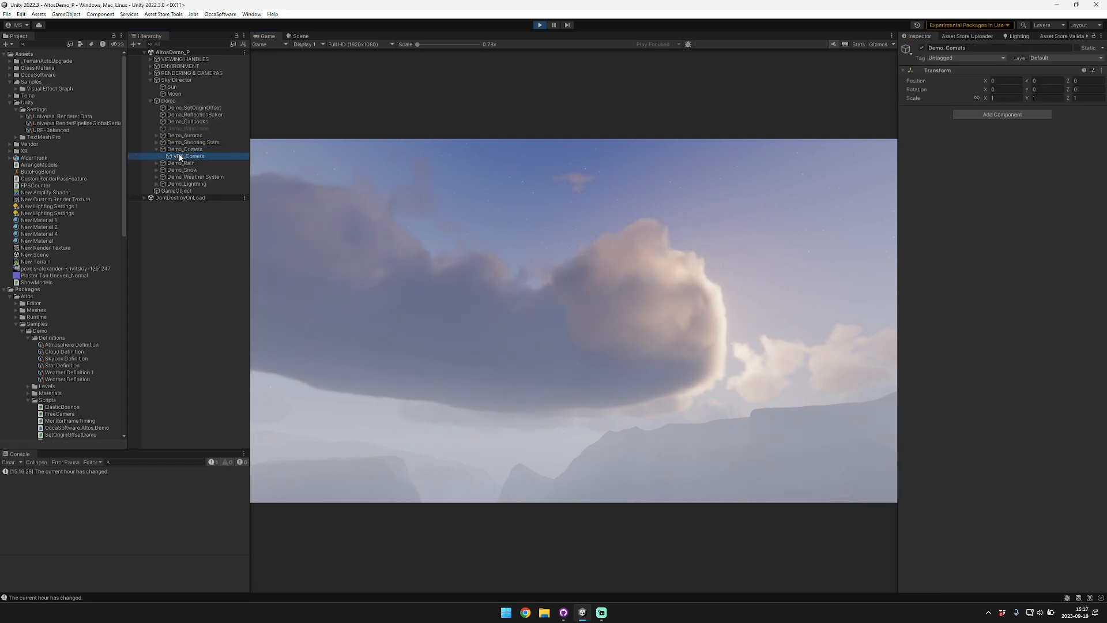
right_drag(760, 379, 900, 279)
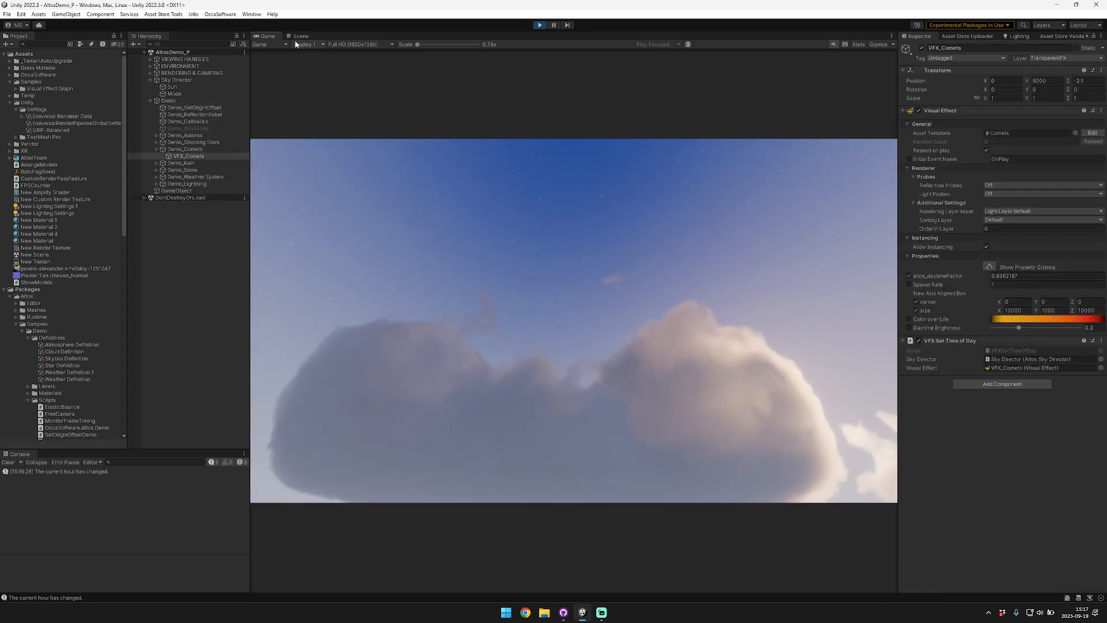
click(300, 36)
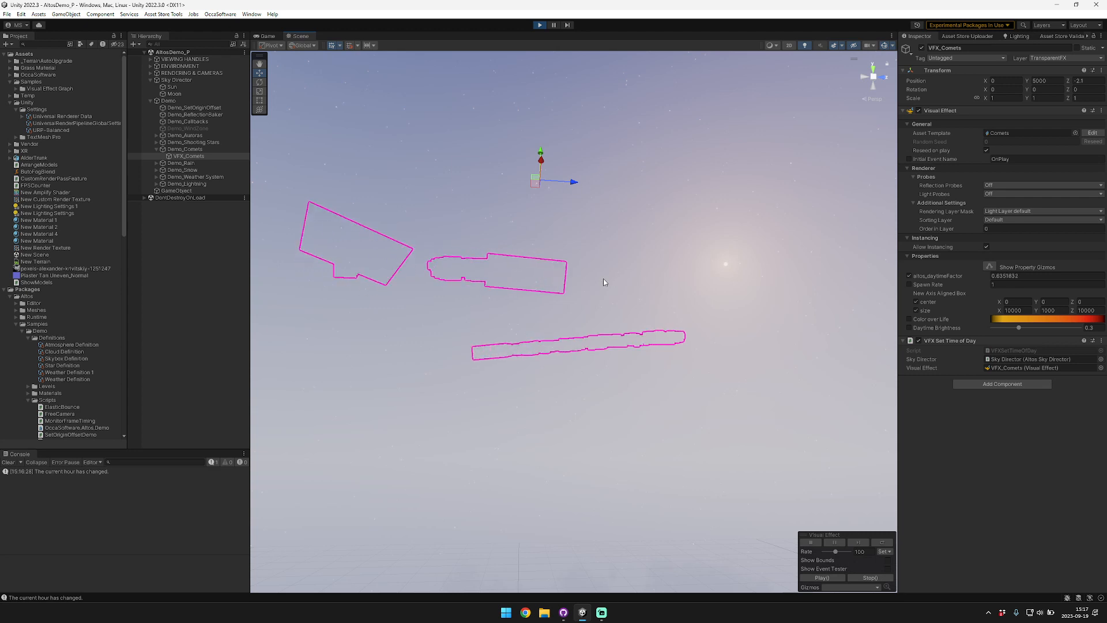
right_drag(604, 282, 614, 279)
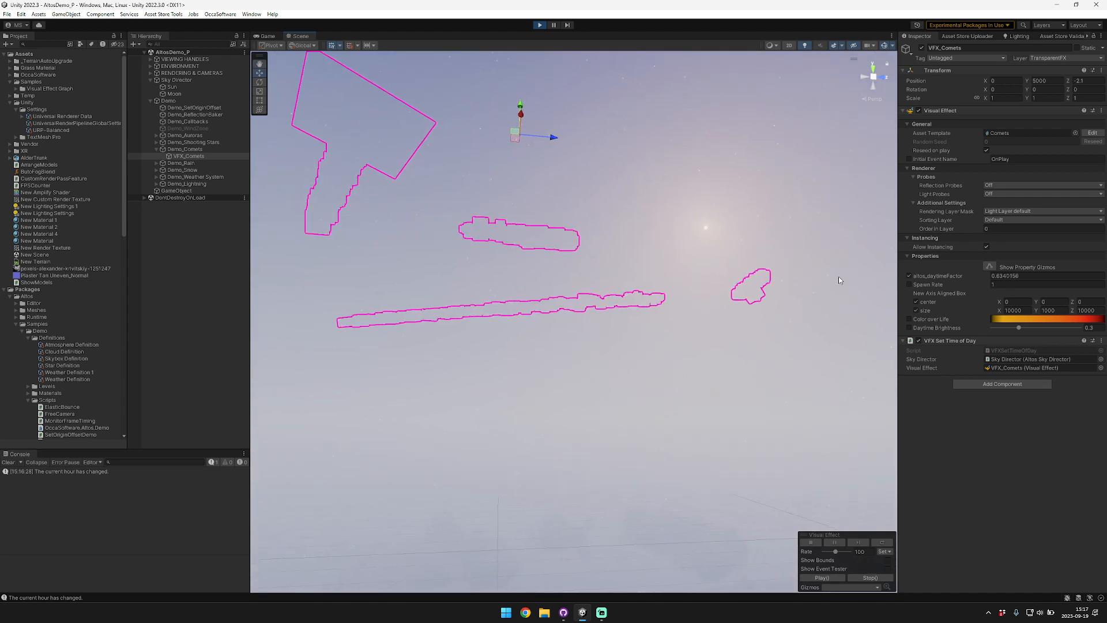
right_drag(701, 196, 682, 181)
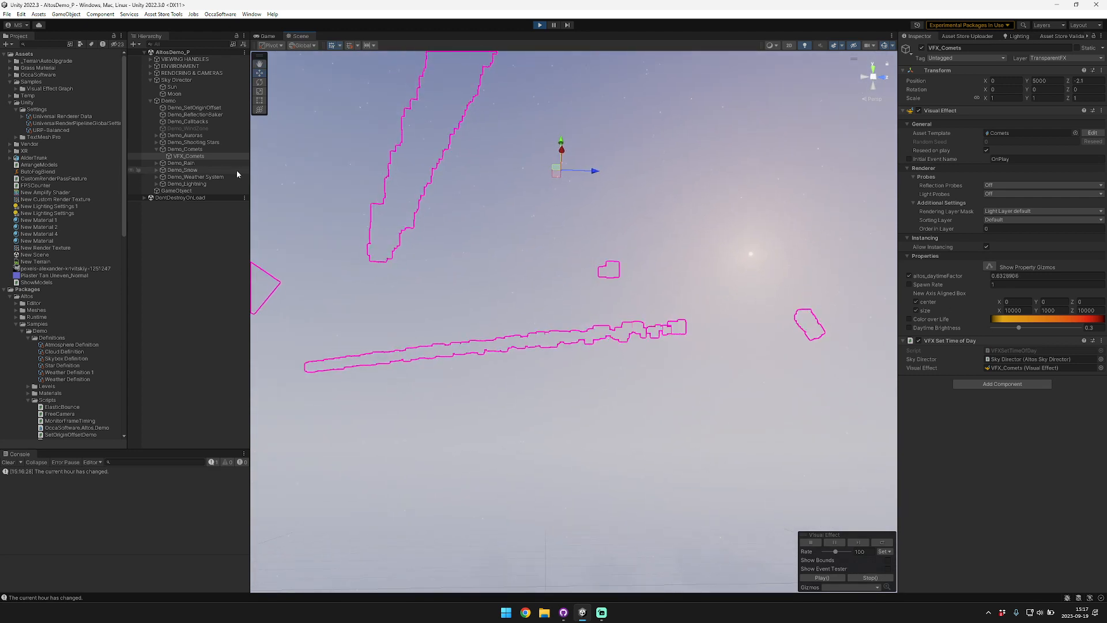
Re-enable the Render Objects feature in Universal Renderer Data and check the comets in the Scene and Game views.
click(61, 116)
click(917, 290)
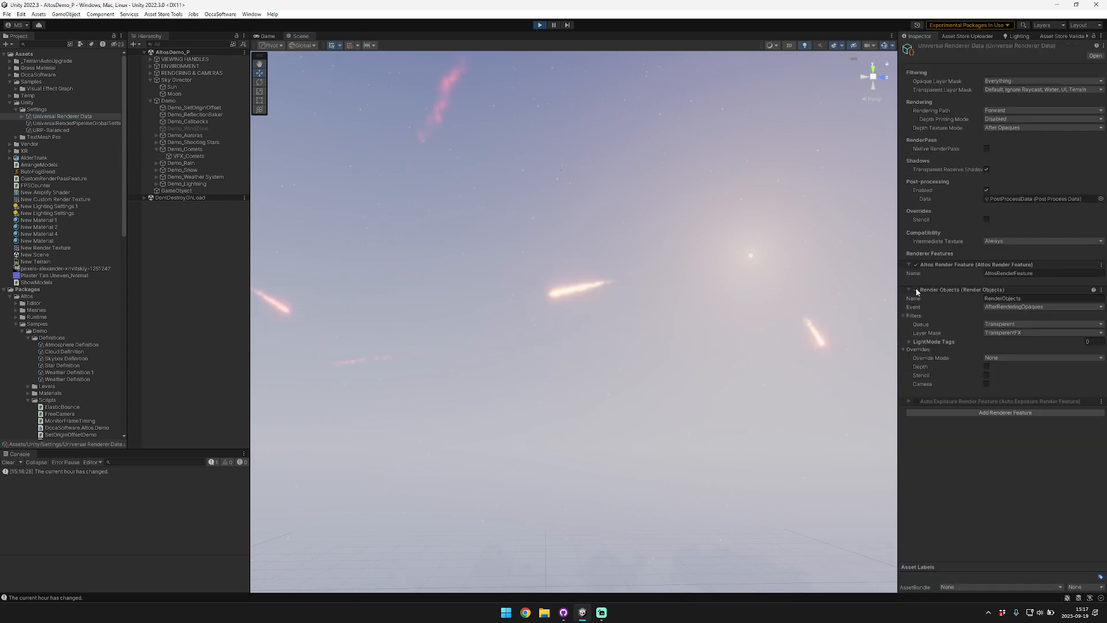
right_drag(632, 217, 674, 361)
click(266, 37)
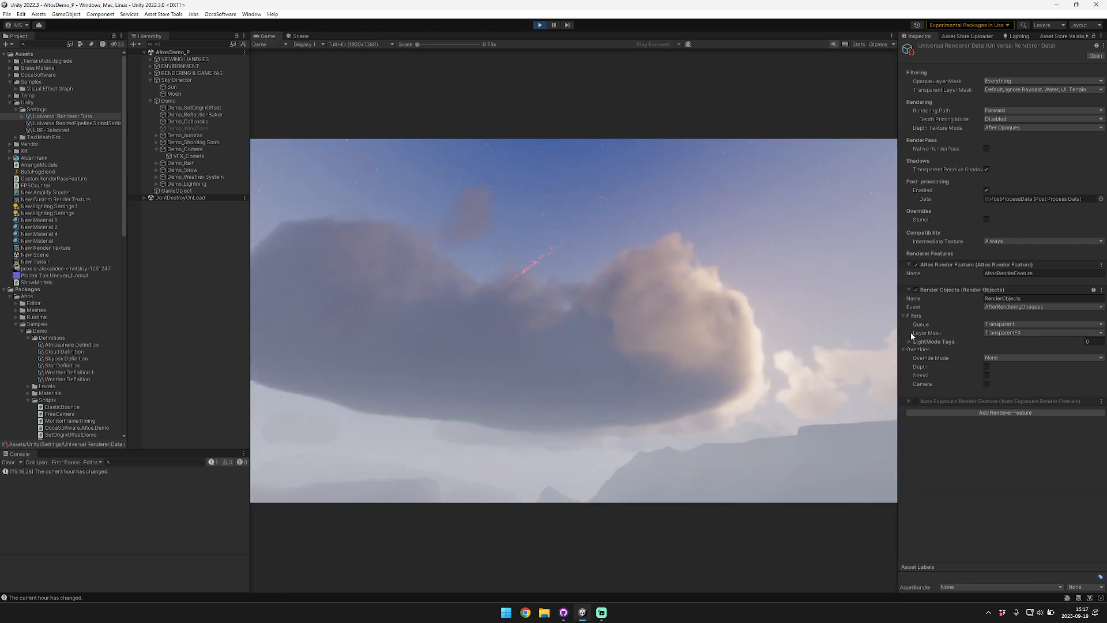
Widen the Inspector and review the layers in the renderer's Transparent Layer Mask without changing them.
drag(899, 332, 887, 336)
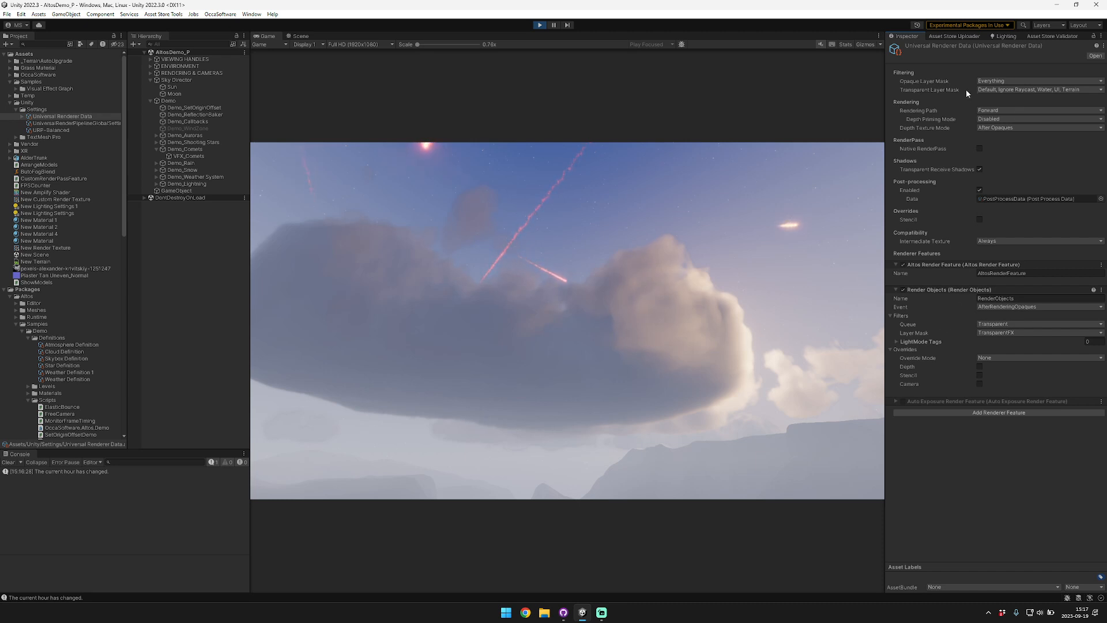
click(1004, 91)
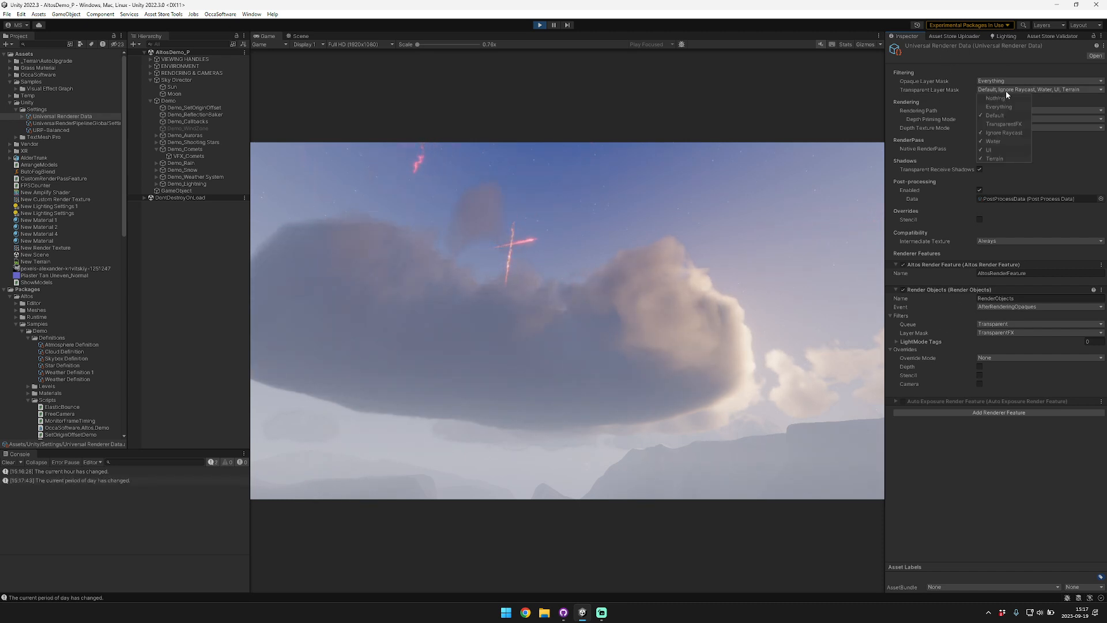
click(914, 83)
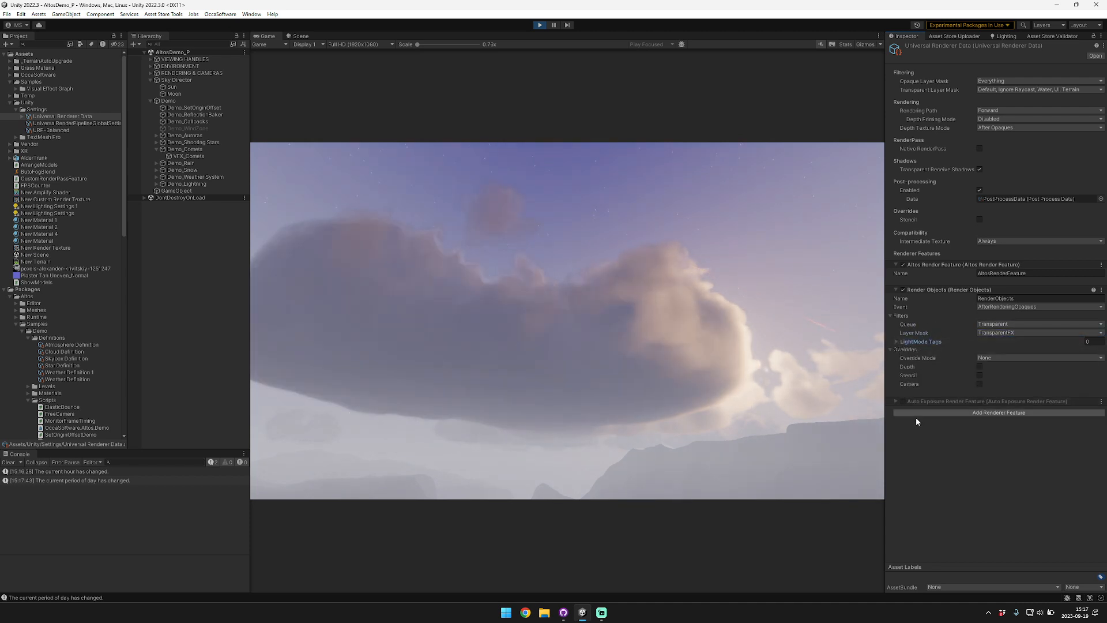
Review the layer assignment options of the VFX_Comets object without changing its layer.
click(190, 156)
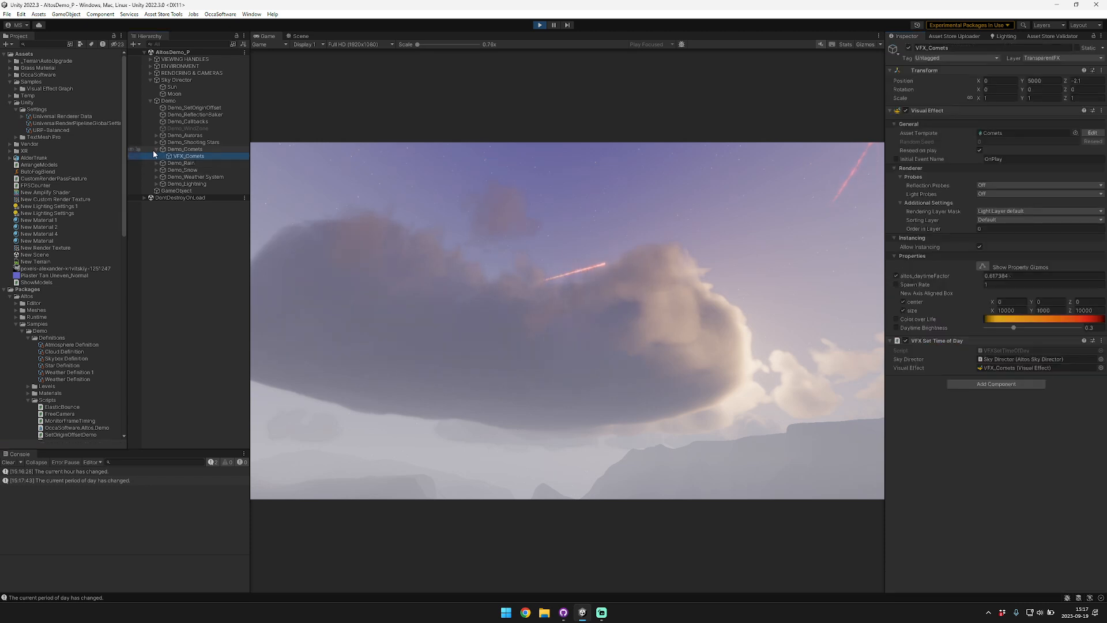
click(1042, 58)
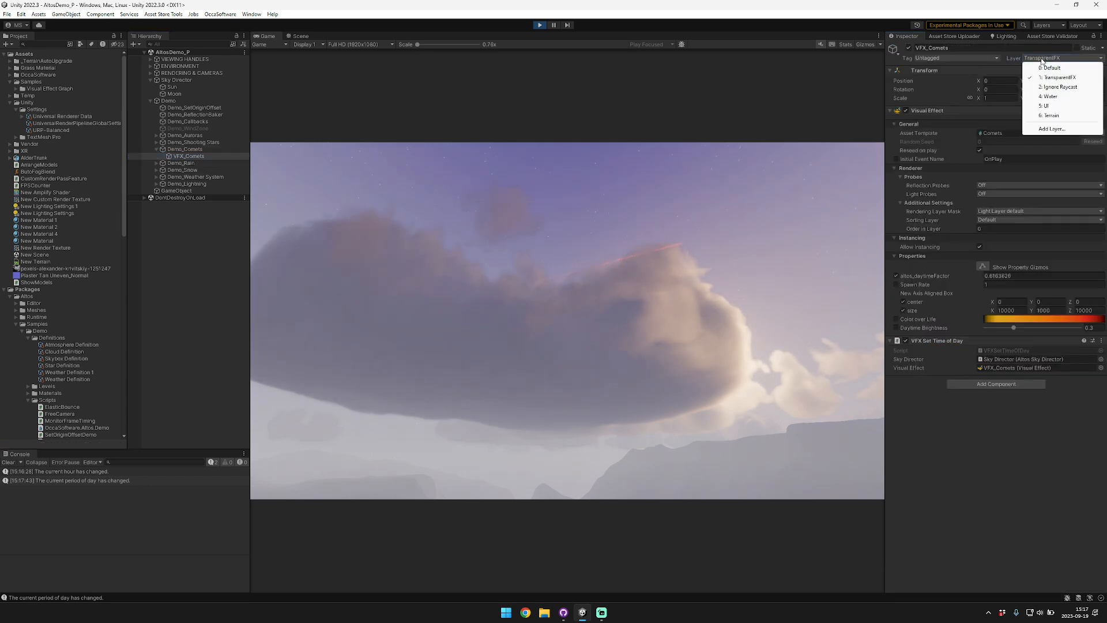
click(1018, 59)
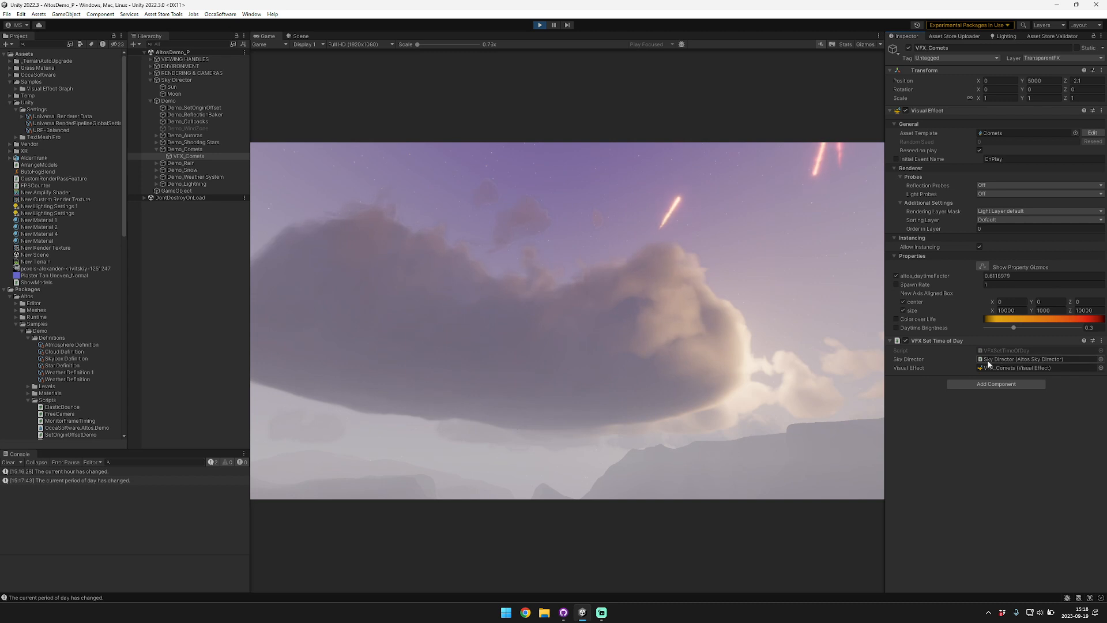
Open the Sky Director's Altos data asset and examine its Shaders, Textures and Meshes sections, collapsing them again.
click(185, 80)
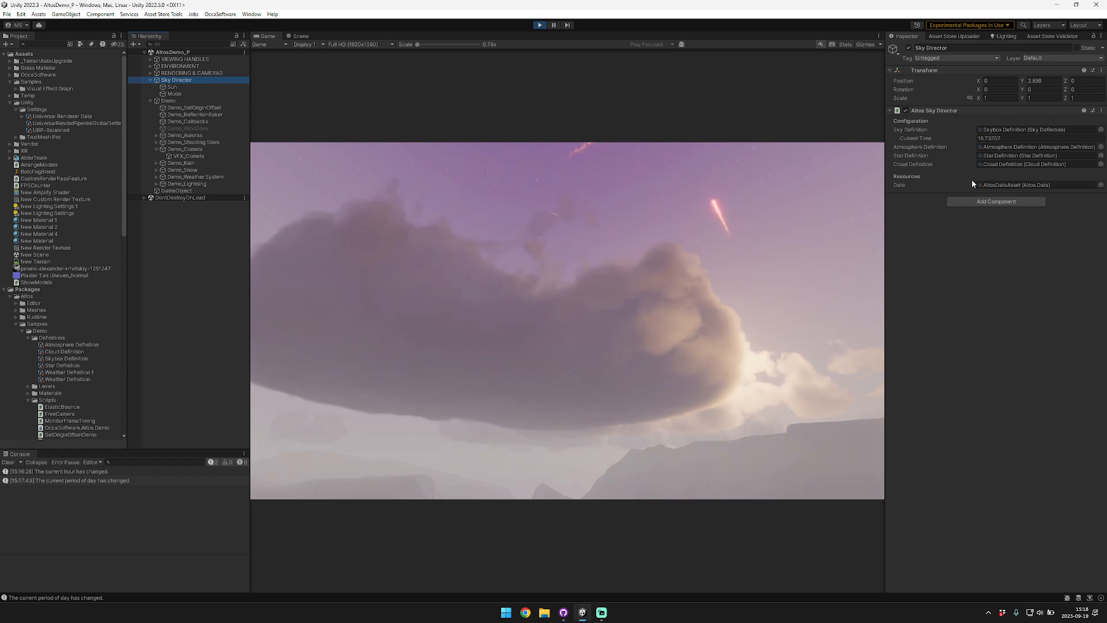
double_click(1004, 184)
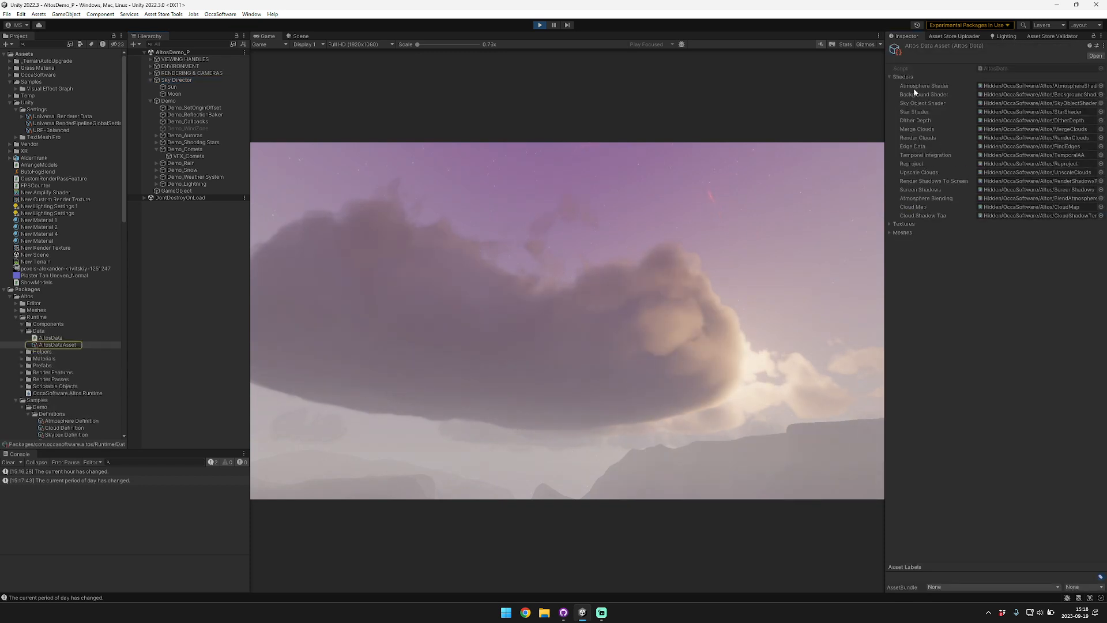
click(897, 76)
click(898, 86)
click(898, 87)
click(898, 95)
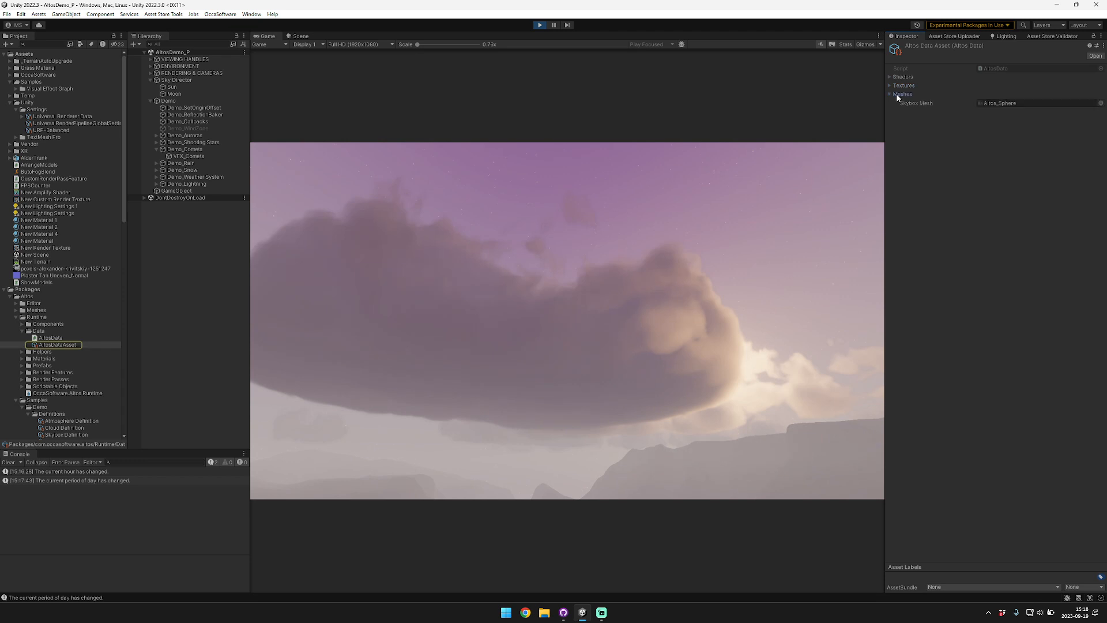
click(896, 94)
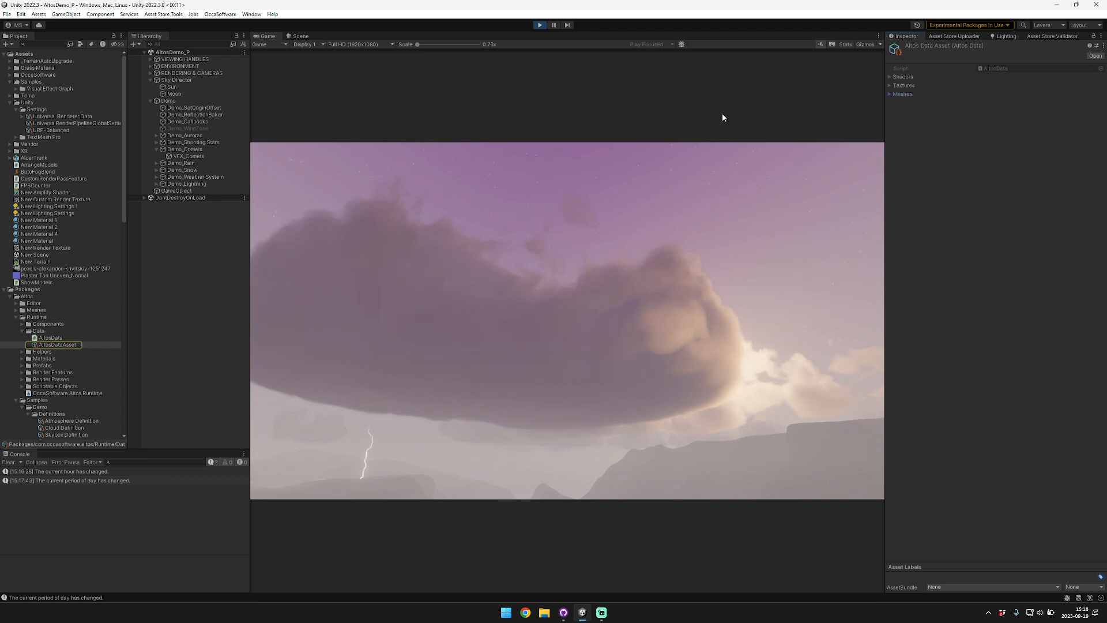
Open the Sky Director's Skybox Definition and scrub its Current Time to about 19.55.
click(185, 80)
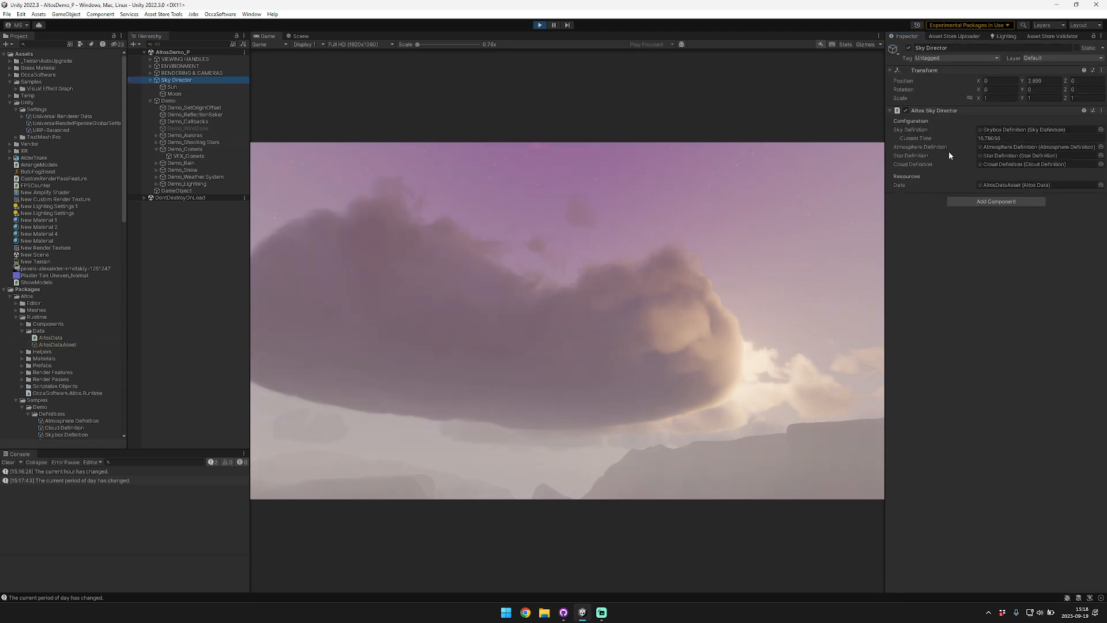
double_click(1019, 130)
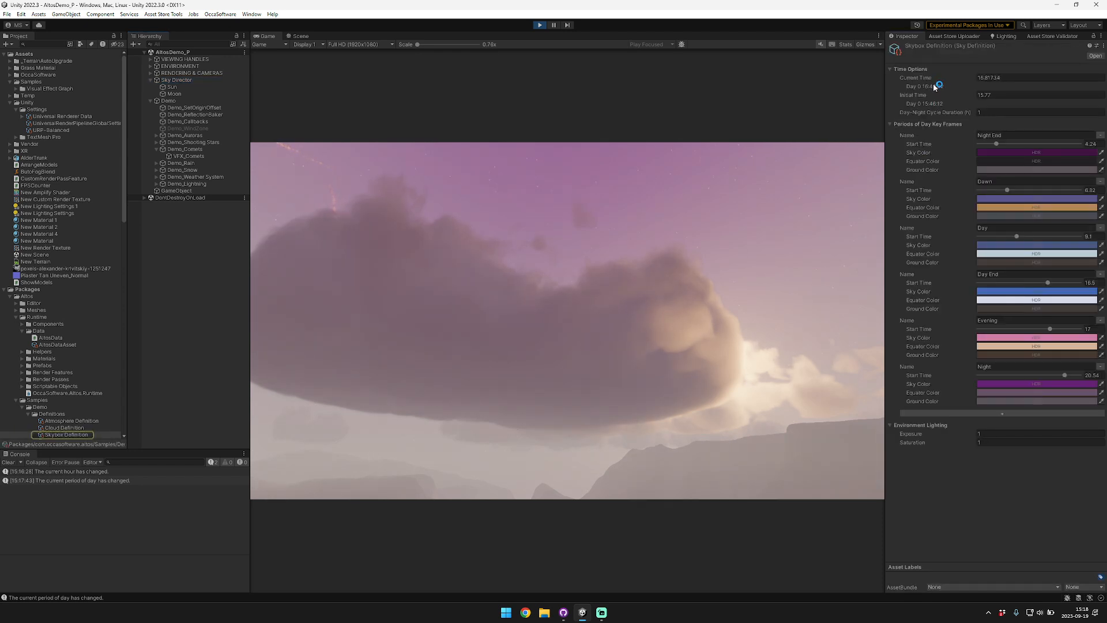
drag(925, 82, 891, 81)
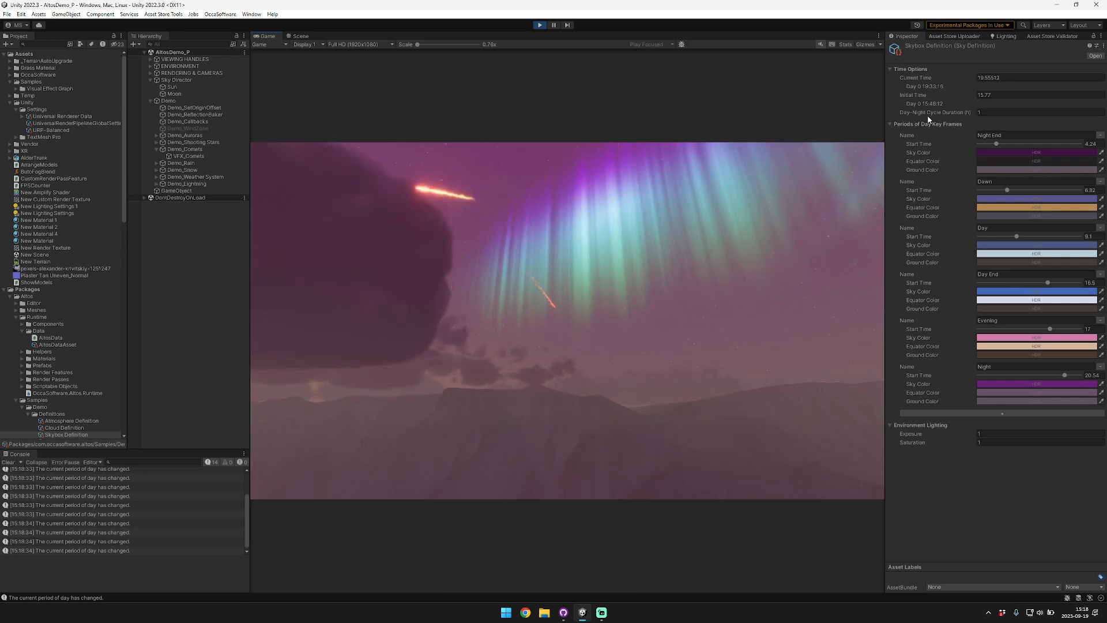
Set the Skybox Definition's Day-Night Cycle Duration to 1/60 hour and watch the sky change in the Game view.
click(993, 112)
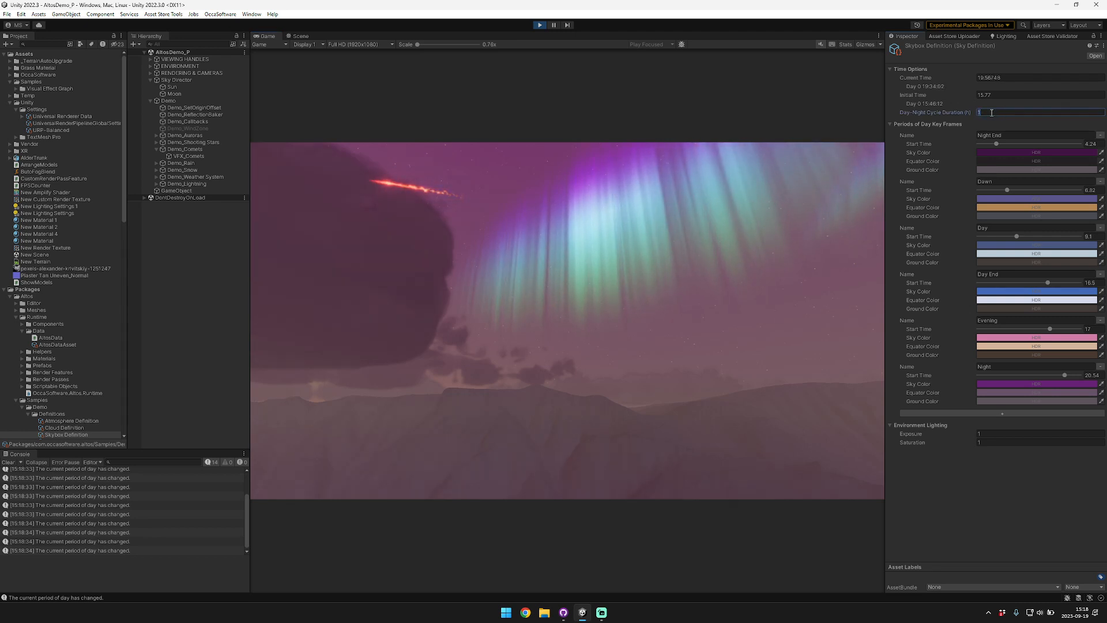
key(Return)
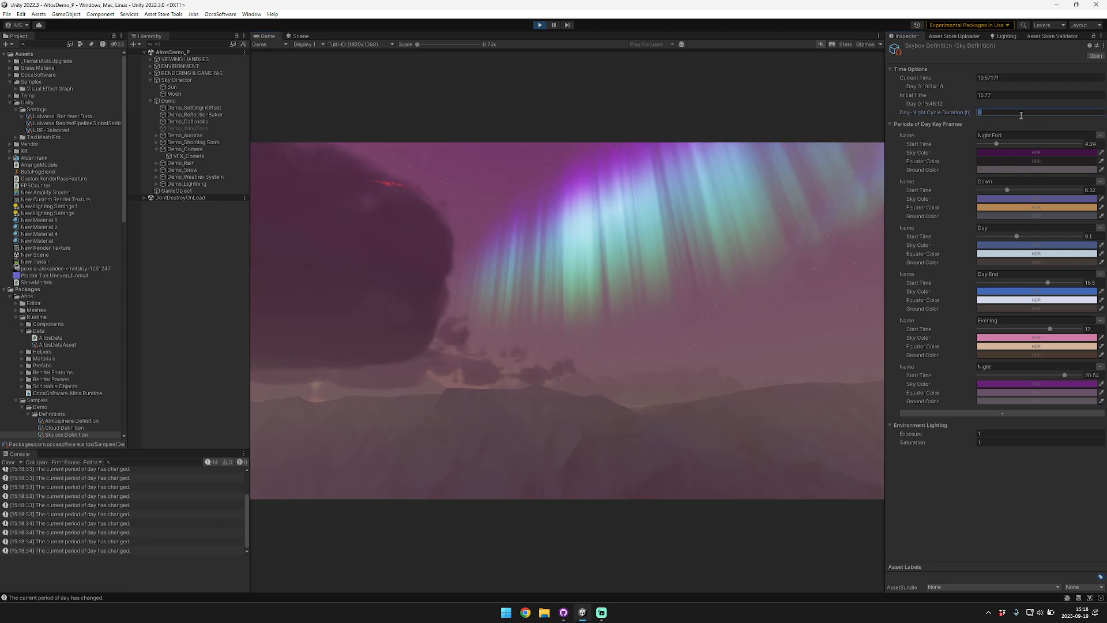
text(1/60)
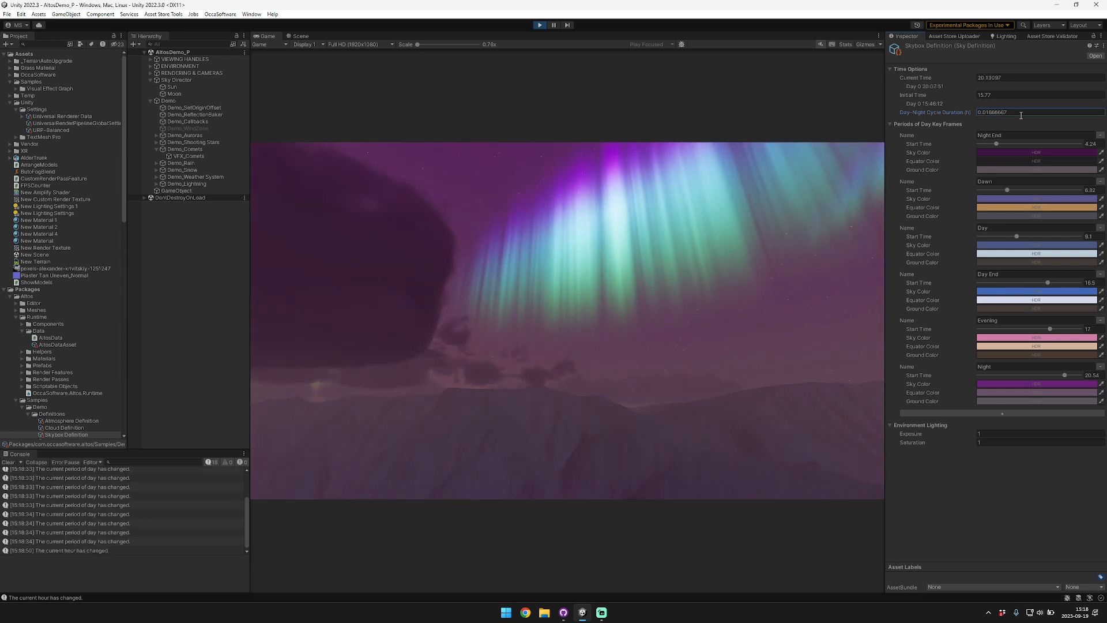
click(683, 118)
Set the Day-Night Cycle Duration back to 1 hour and look around the night sky.
click(986, 113)
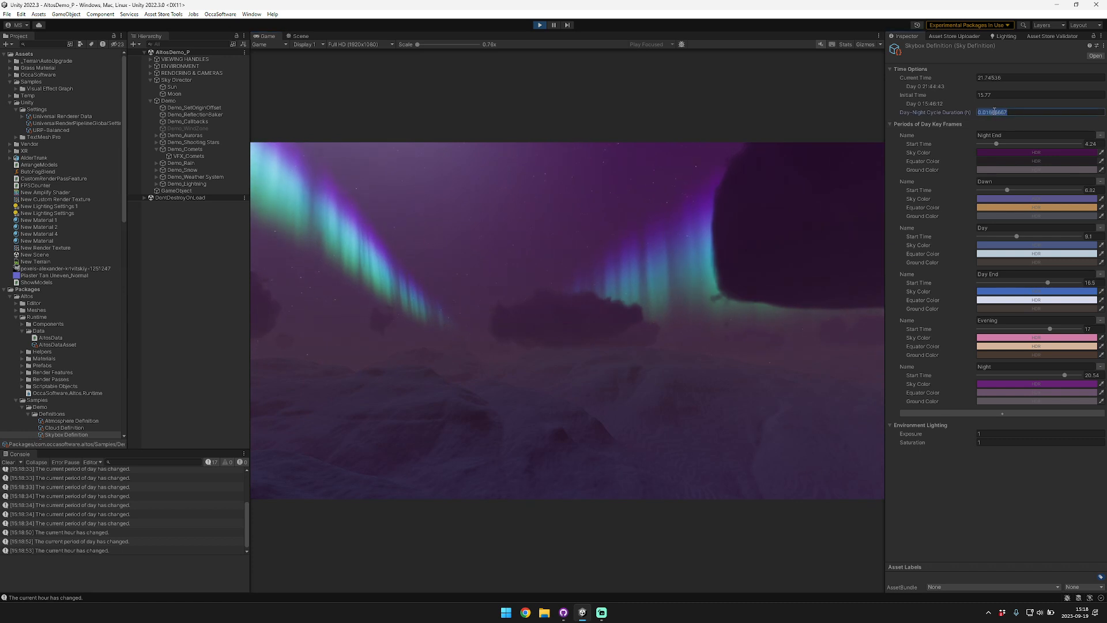
text(1)
click(610, 164)
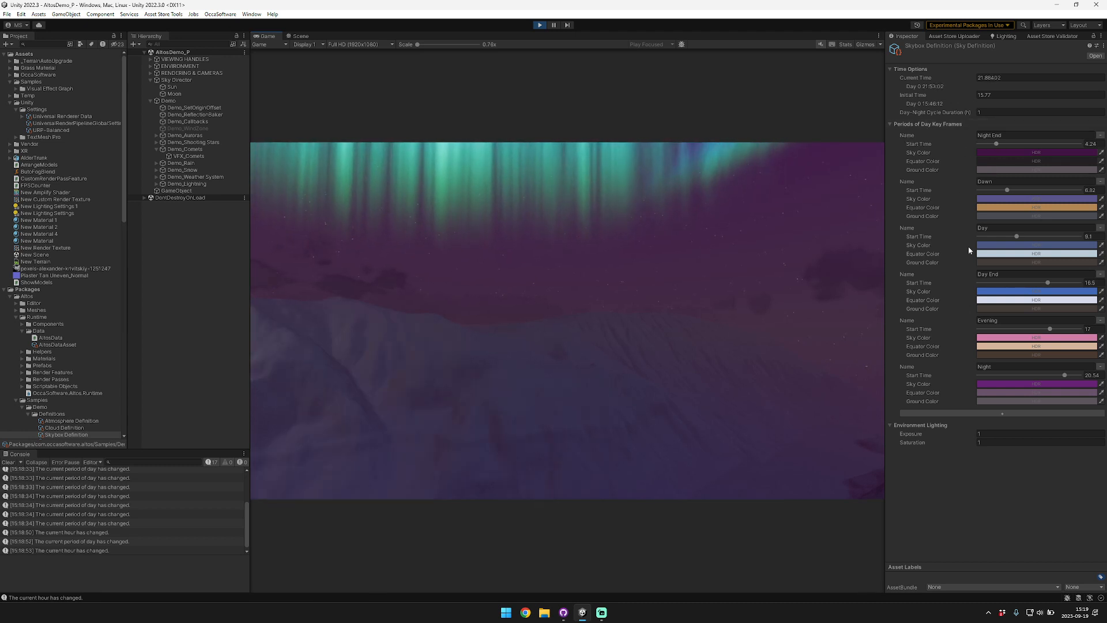
Scrub the Skybox Definition's Current Time to about 6.11 and look around the dawn sky.
click(952, 78)
drag(952, 79, 893, 80)
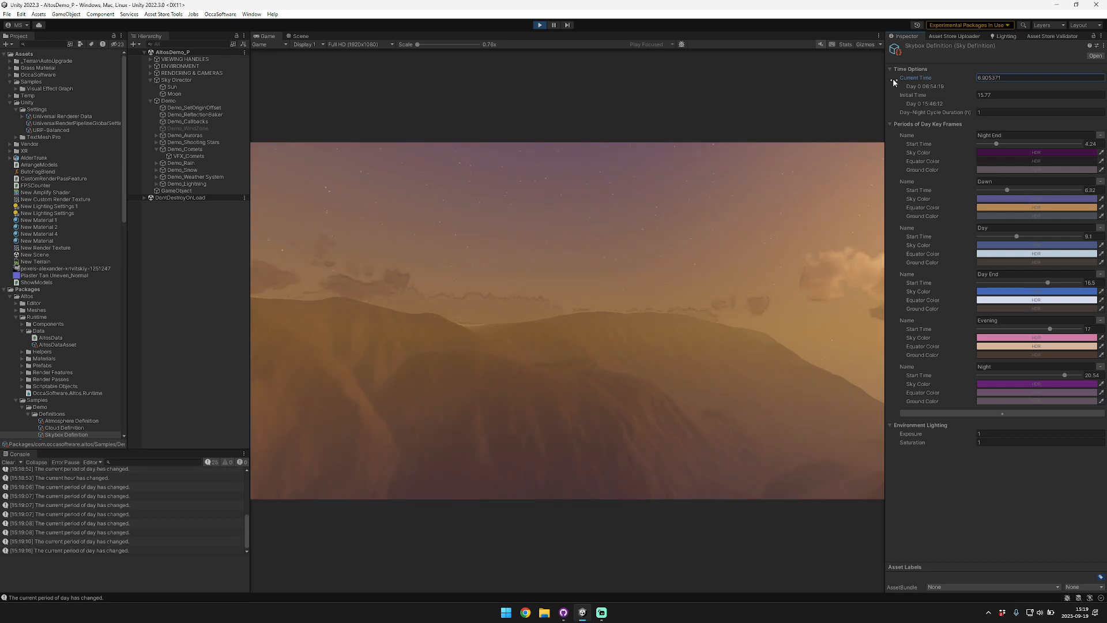
drag(892, 80, 889, 78)
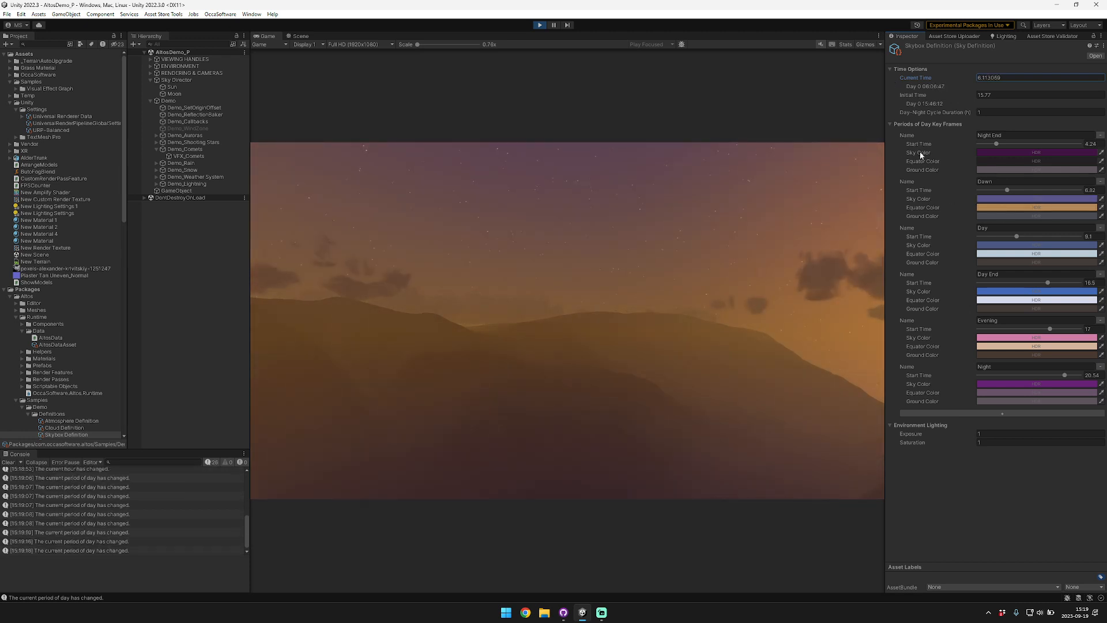
right_drag(519, 203, 737, 164)
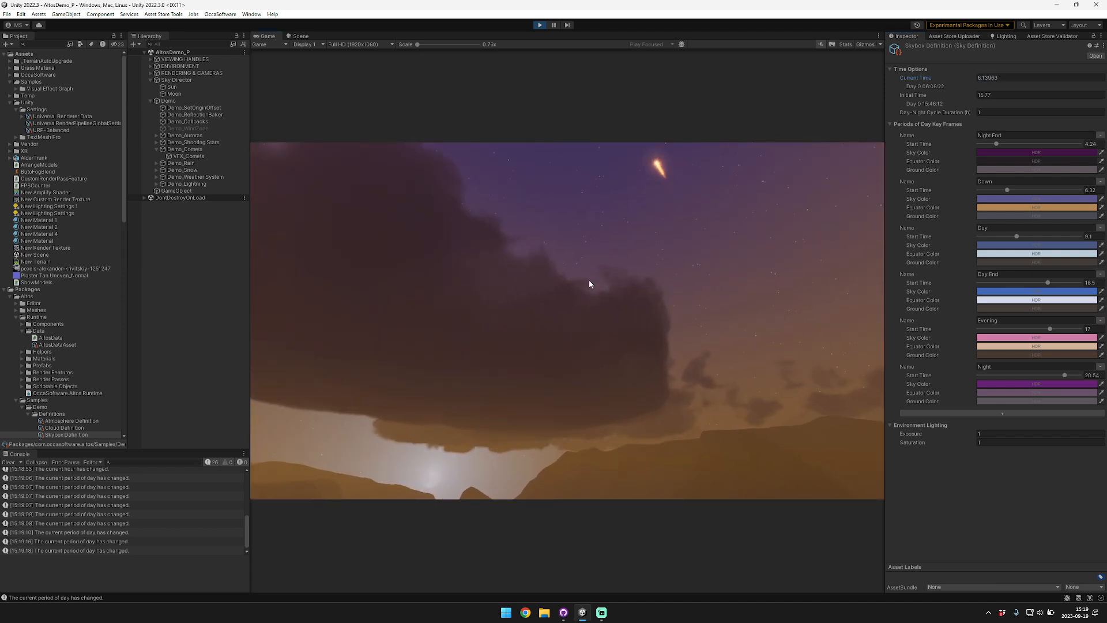
right_drag(673, 387, 657, 462)
Examine the scene's environment lighting gradient colors, and the Exposure and Saturation options in the Skybox Definition.
click(1006, 36)
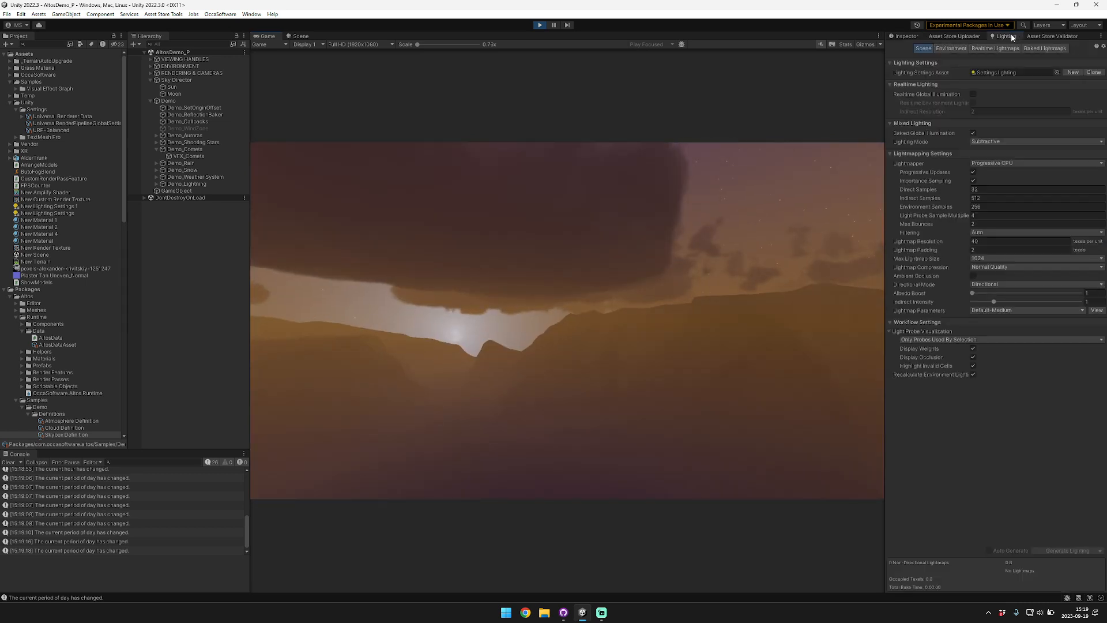
click(953, 48)
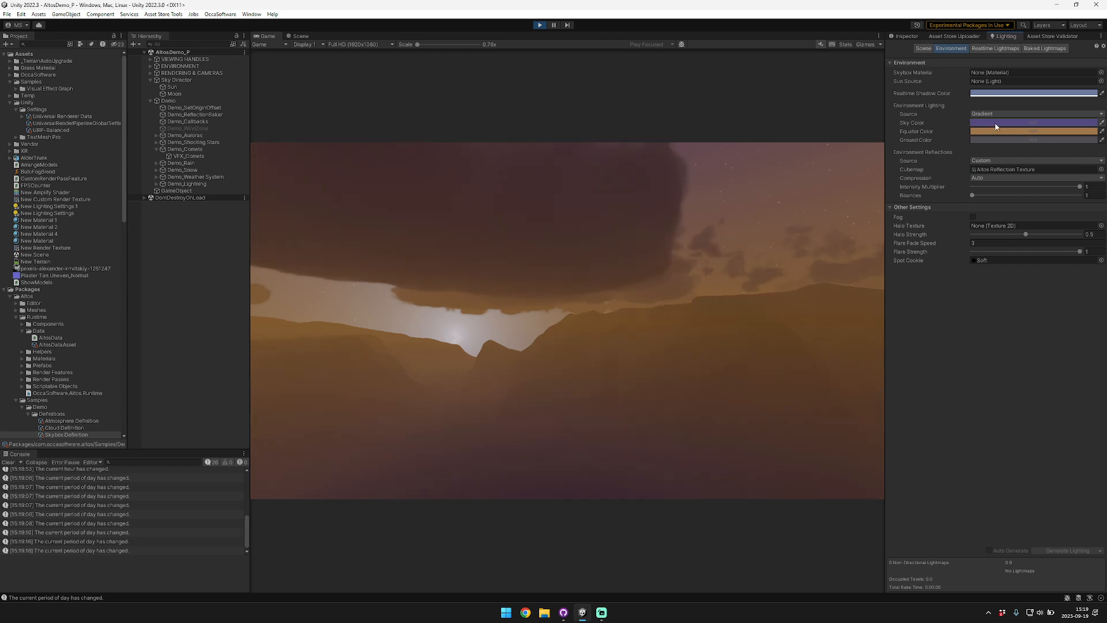
click(912, 36)
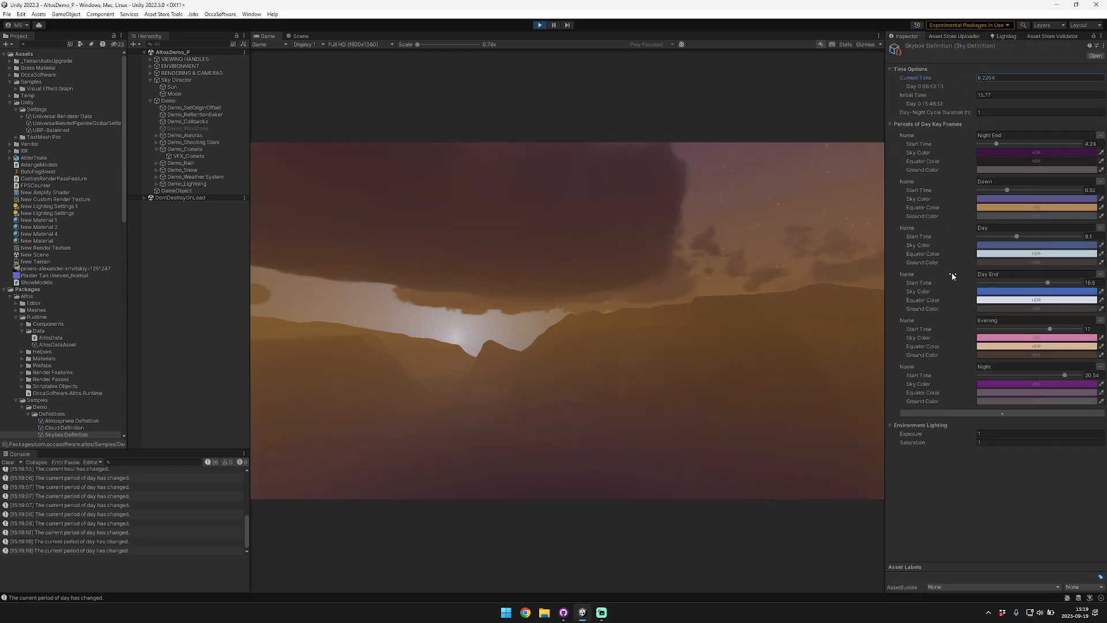
click(913, 432)
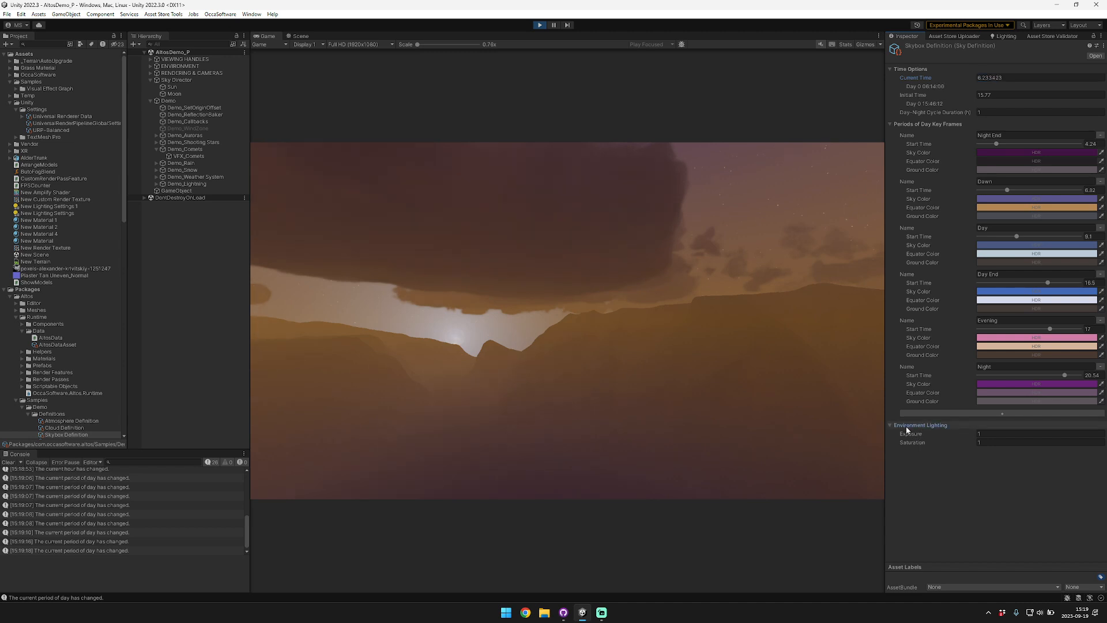
drag(914, 437, 997, 486)
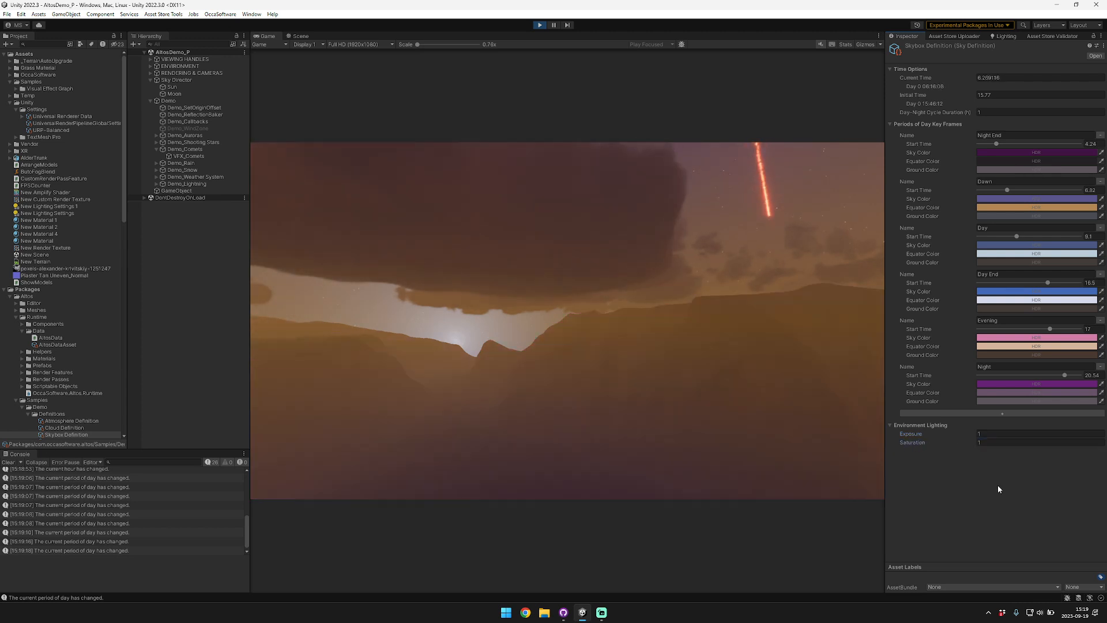
Set the Day-Night Cycle Duration to 0 and scrub the Current Time to 7.79.
click(992, 112)
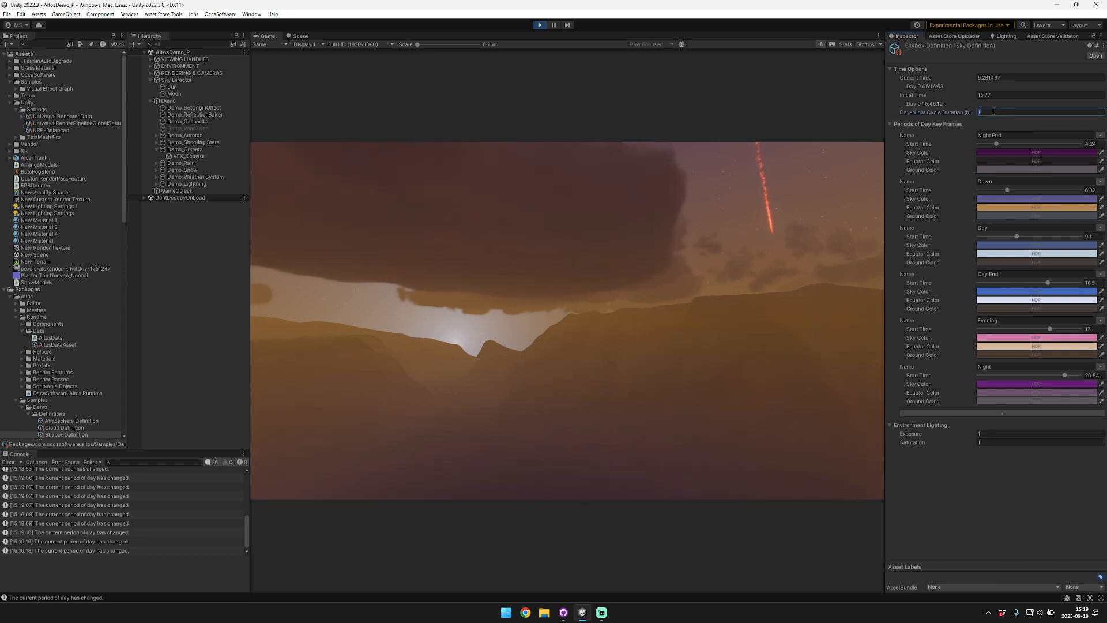
drag(941, 82, 963, 81)
drag(537, 186, 652, 161)
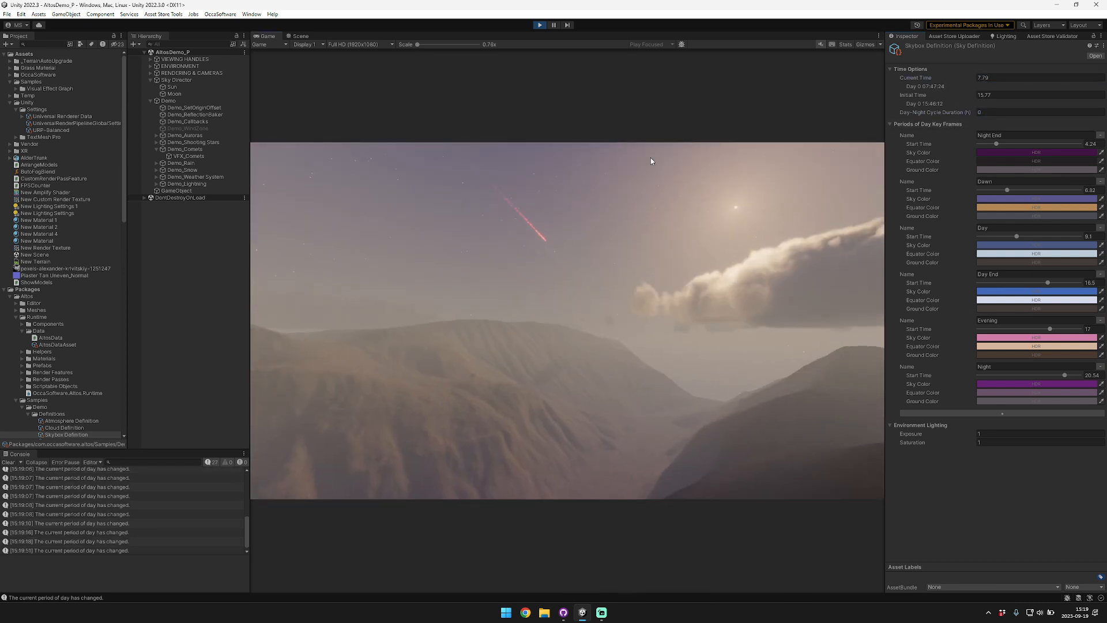
Scrub the Current Time on the Sky Director, and scrub the same value in its linked Skybox Definition.
click(192, 82)
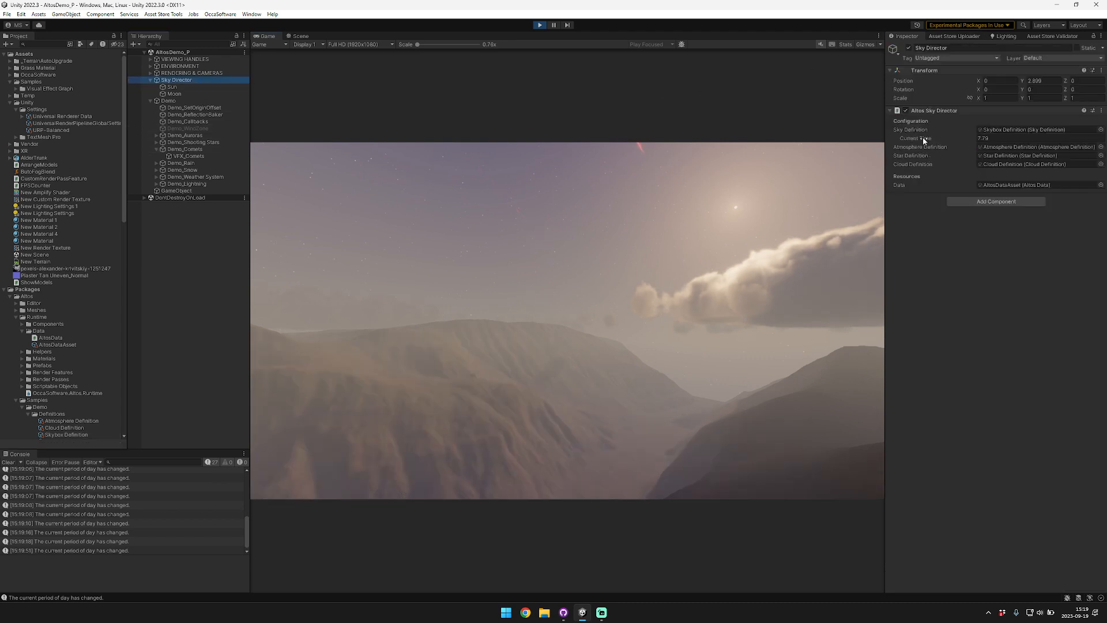
drag(922, 138, 929, 140)
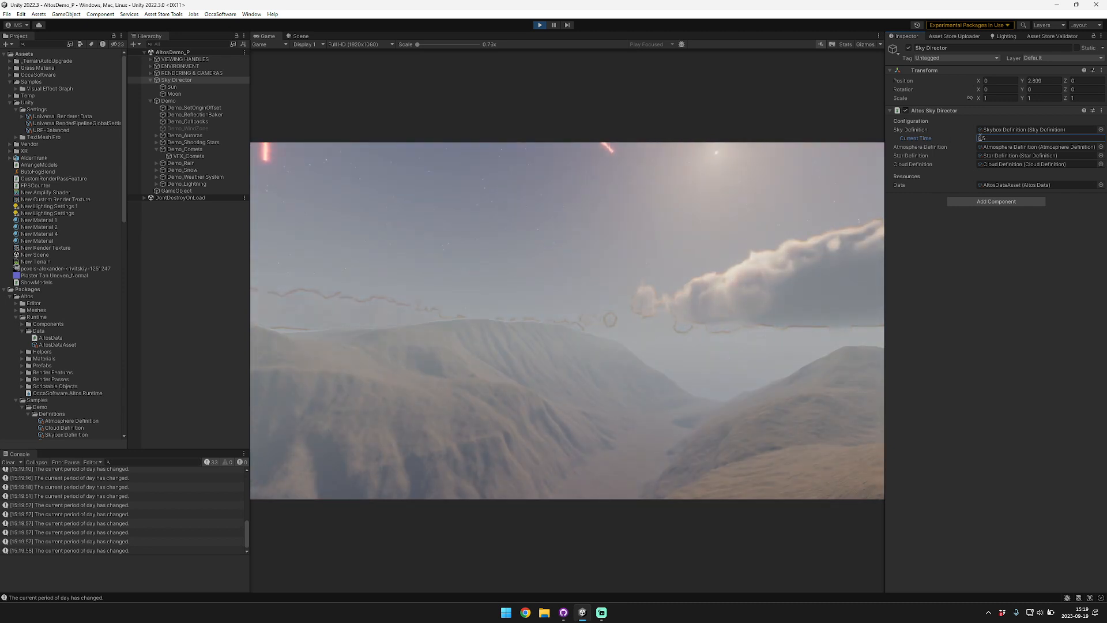
double_click(1032, 129)
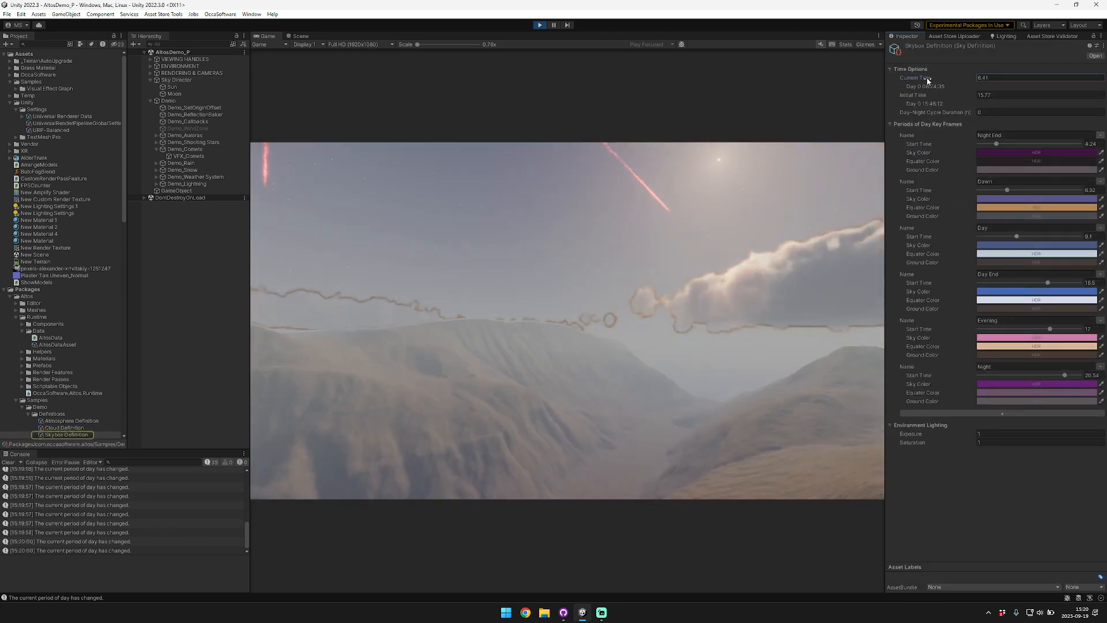
Reselect the Sky Director and scrub its Current Time through the morning to about 8.03, viewing the sun and clouds.
click(172, 80)
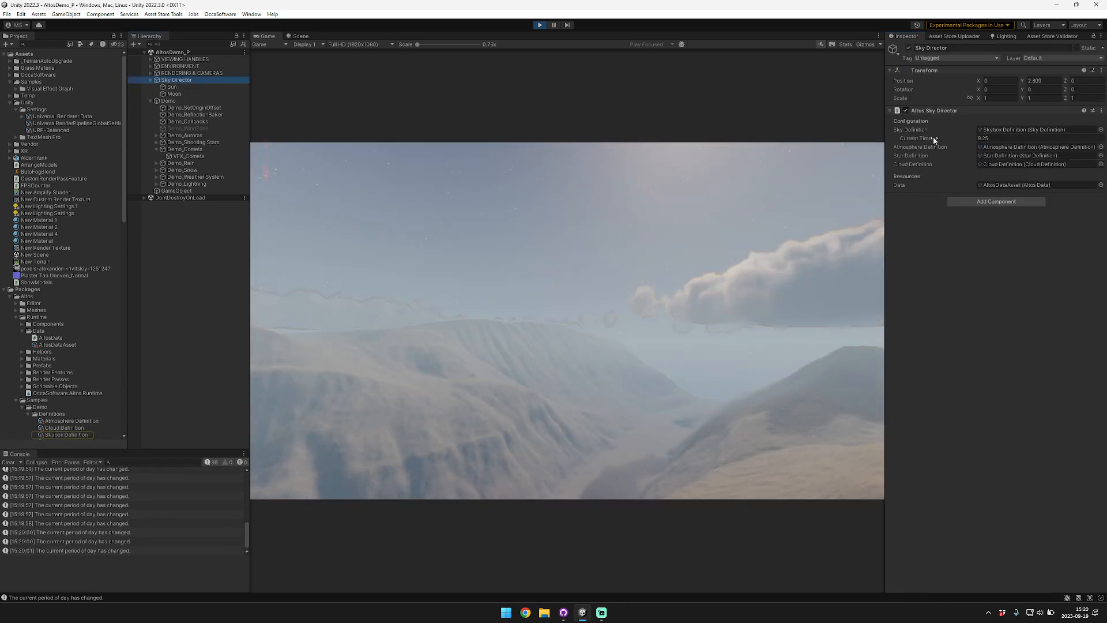
drag(934, 140, 923, 139)
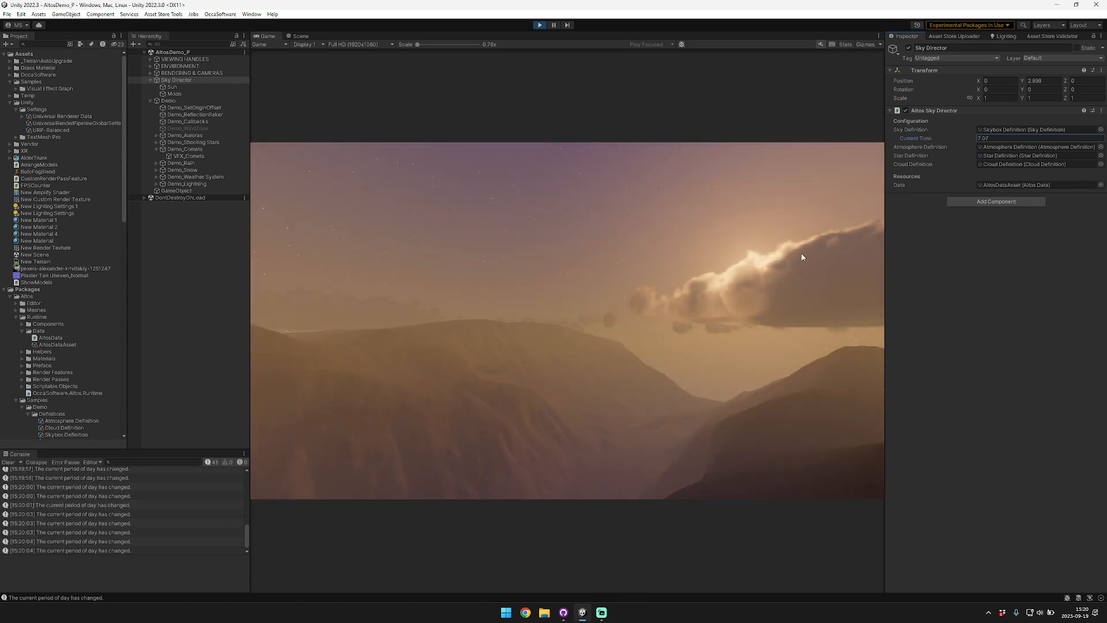
drag(926, 139, 928, 138)
drag(579, 267, 642, 267)
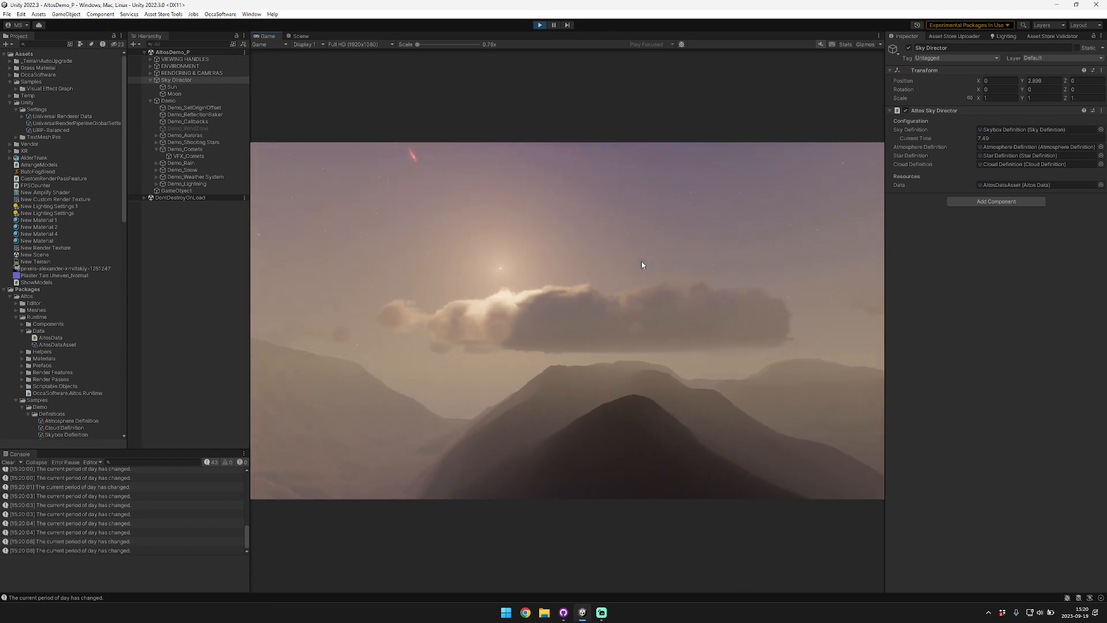
drag(926, 135, 932, 147)
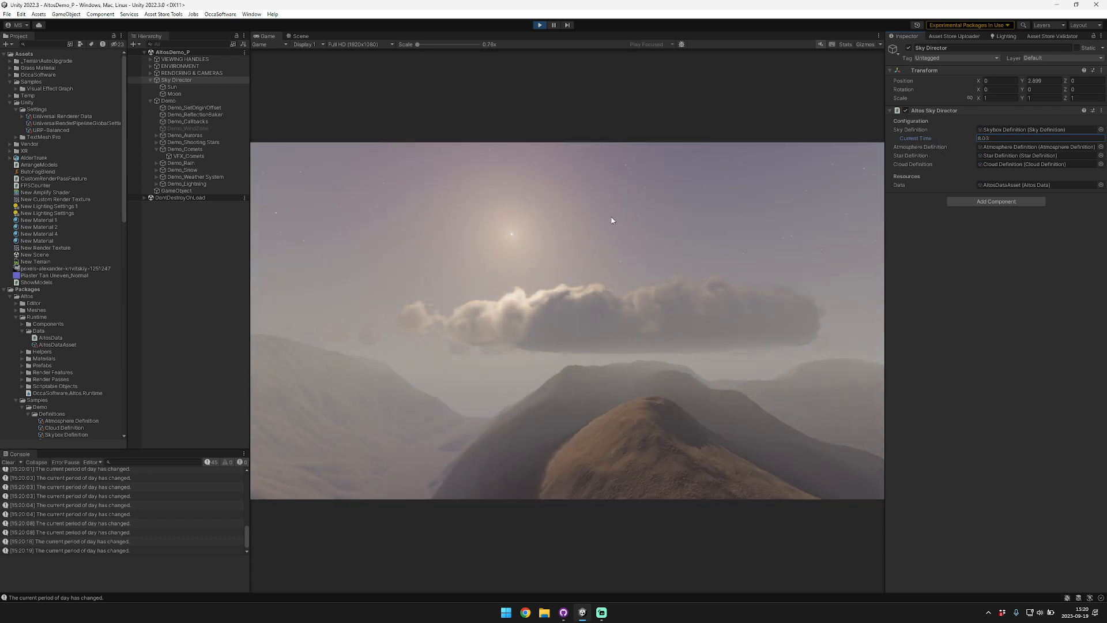
Look over the Sky Director's Cloud Definition, and set the End distance in its Atmosphere Definition to 50000.
double_click(1017, 163)
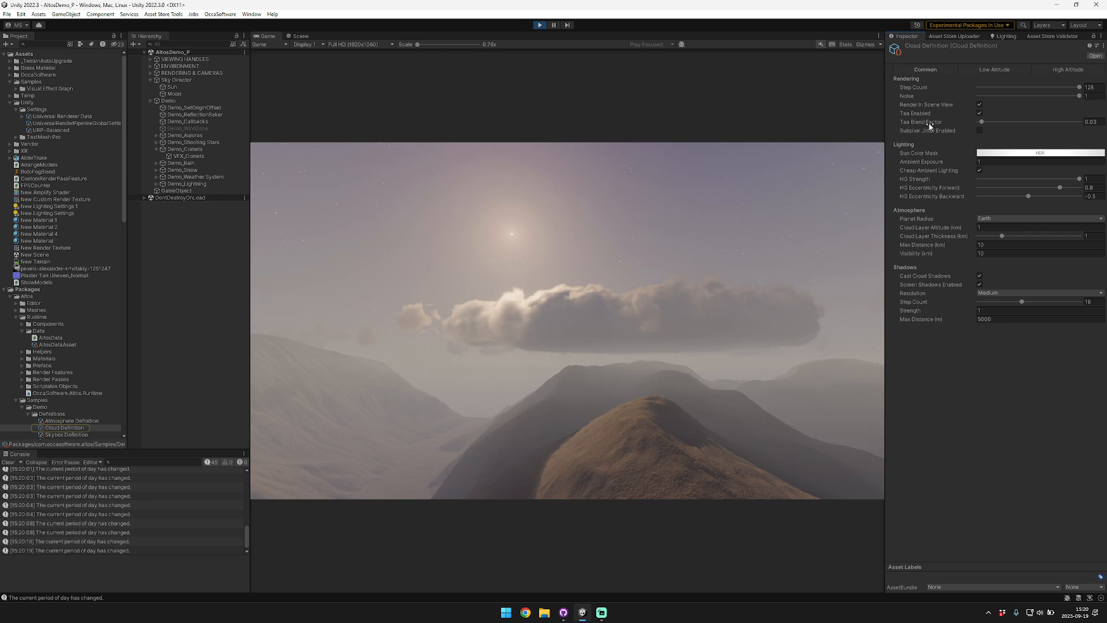
click(176, 80)
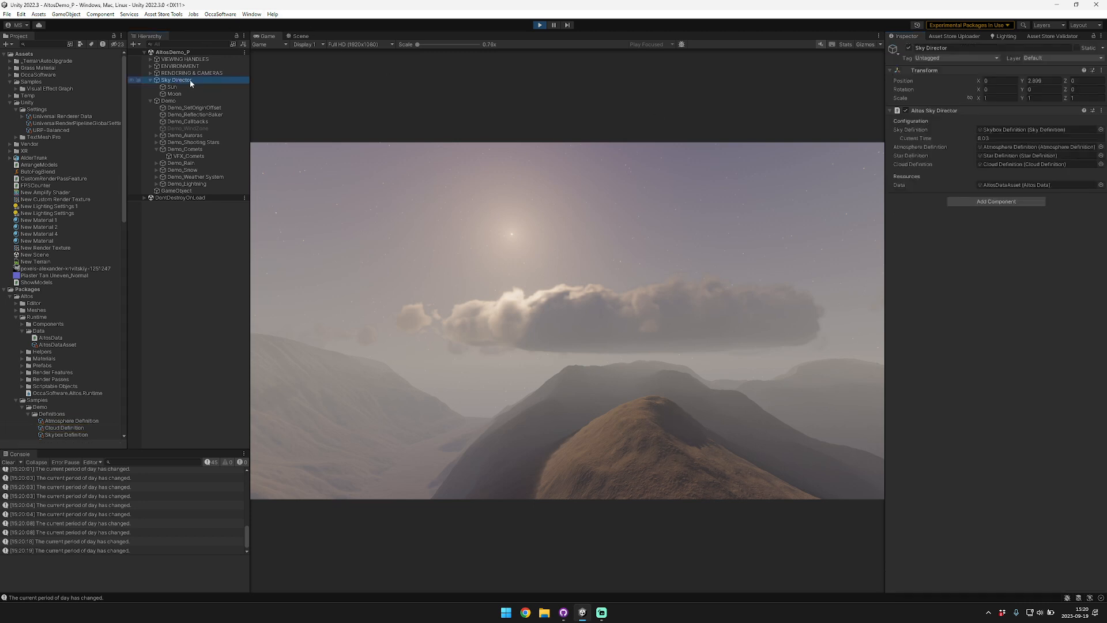
double_click(1020, 147)
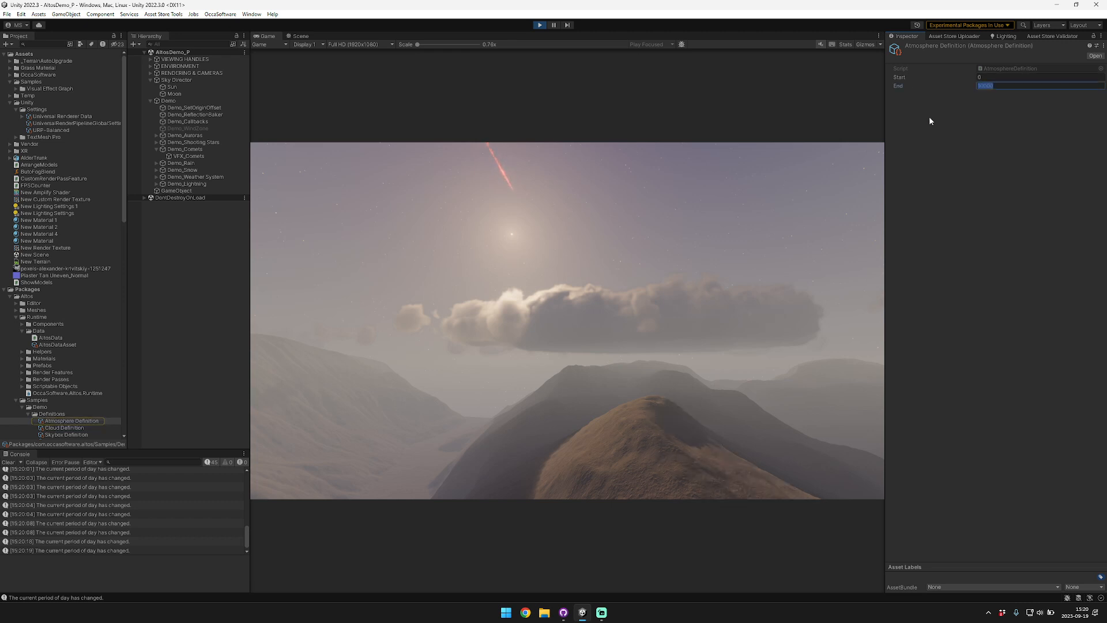
text(50000)
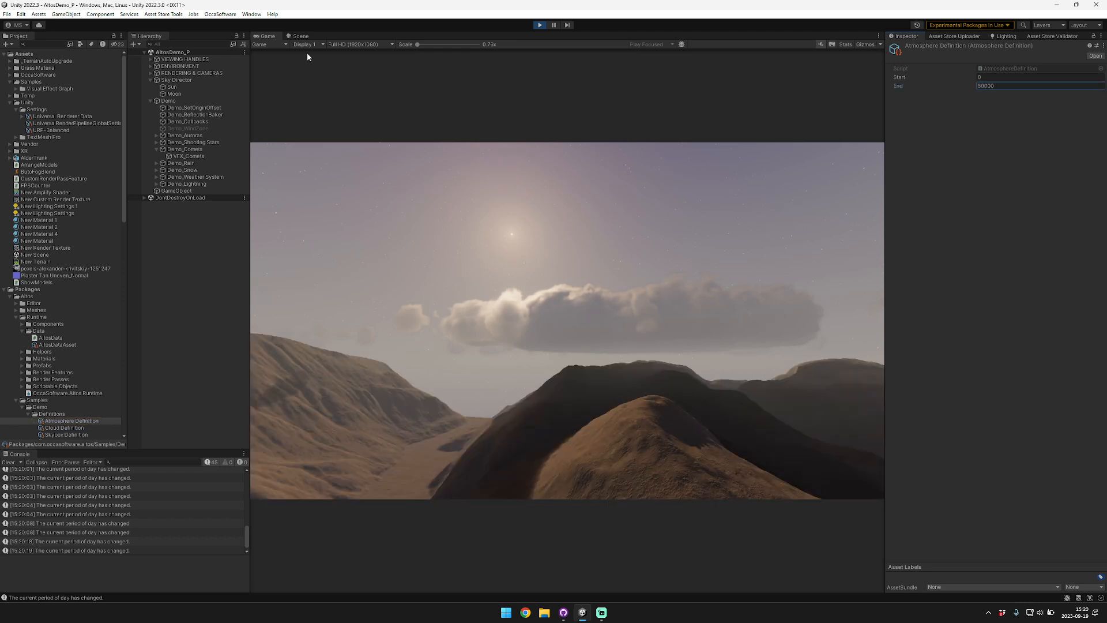
Enable the Frame Debugger and inspect the Draw Mesh events of the Altos: Render Sky pass, including the small sky texture output.
click(251, 14)
mouse_move(295, 209)
click(404, 214)
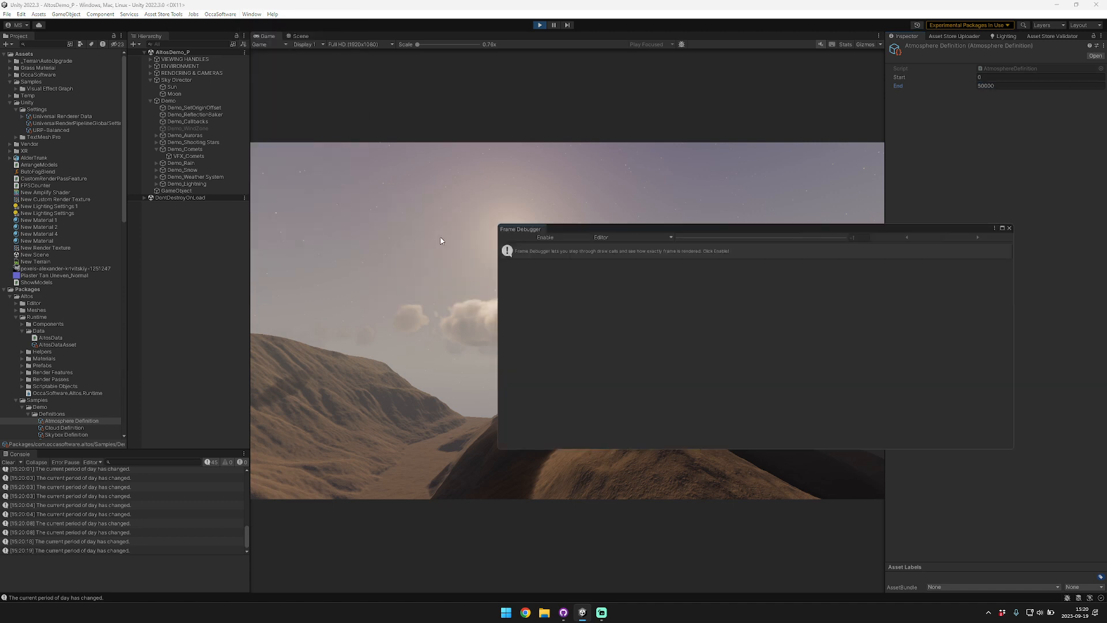
click(545, 238)
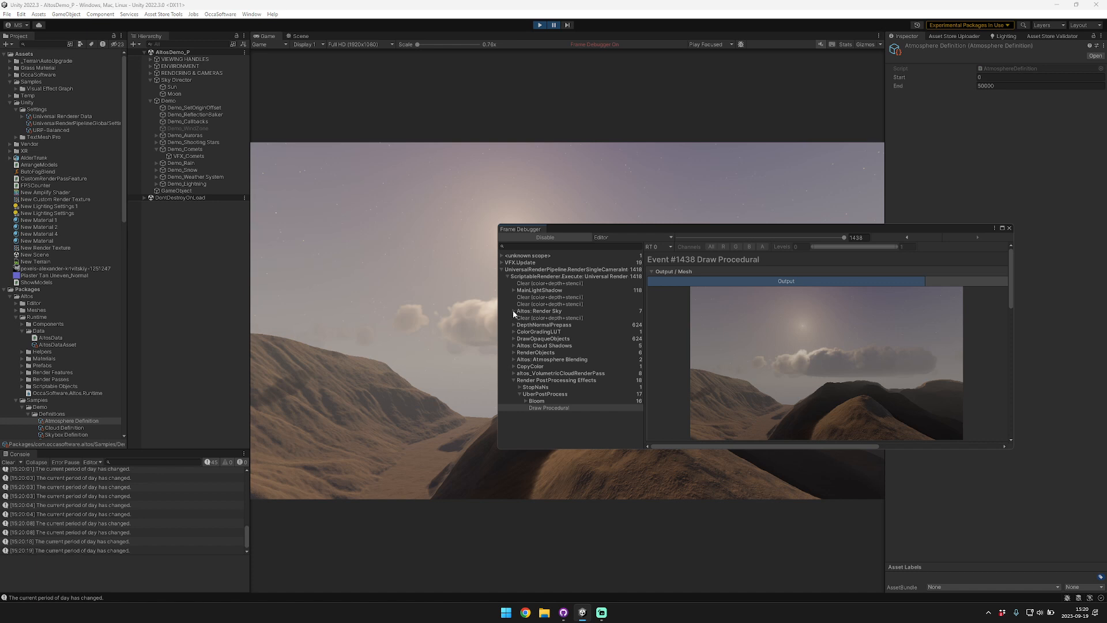
click(514, 311)
click(559, 324)
click(559, 360)
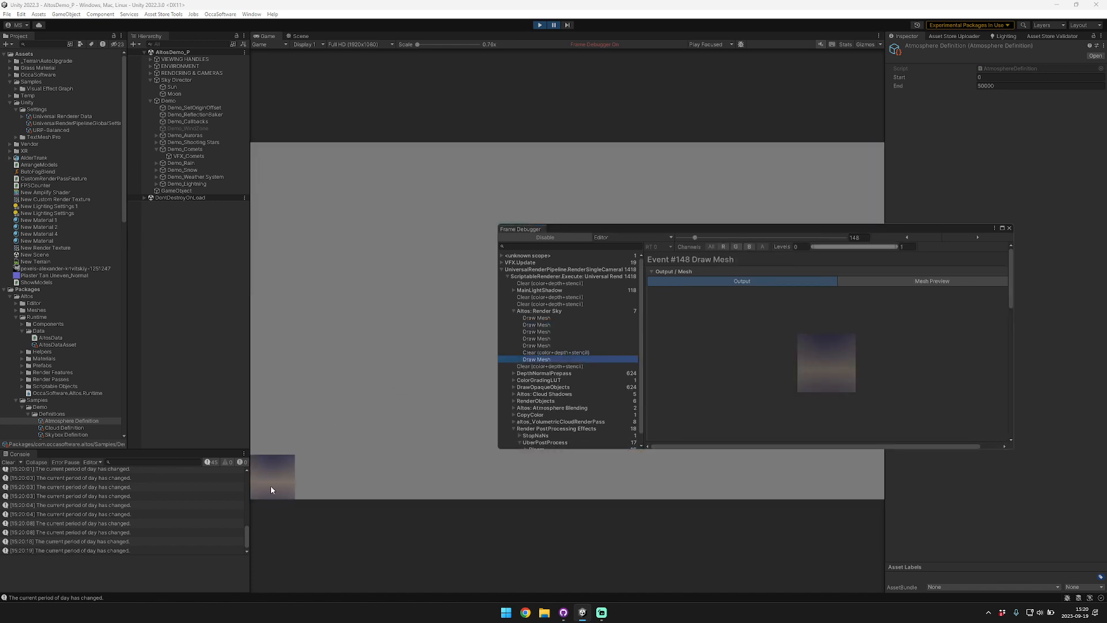
scroll(271, 489, up, 5)
scroll(288, 550, down, 5)
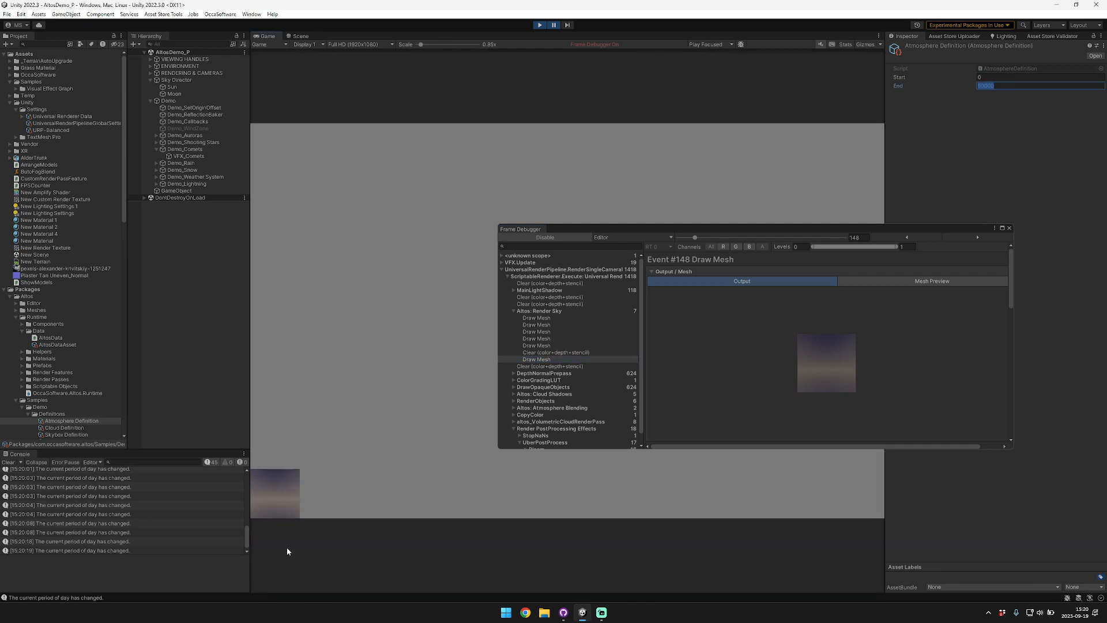
Disable and close the Frame Debugger, and set the Atmosphere Definition's End distance back to 10000.
click(574, 236)
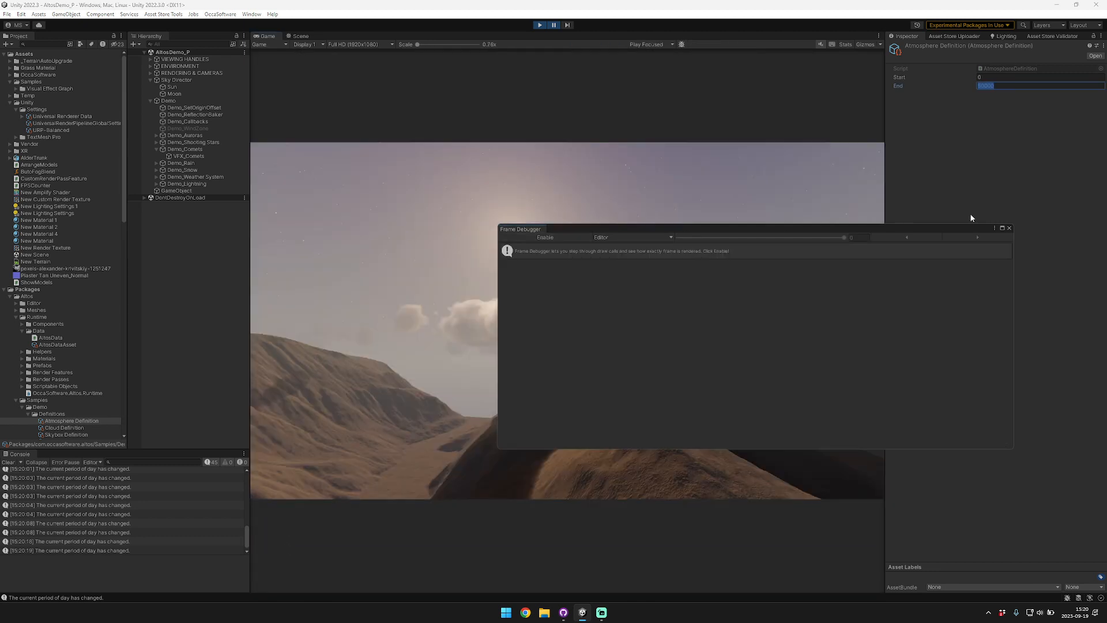
click(1009, 228)
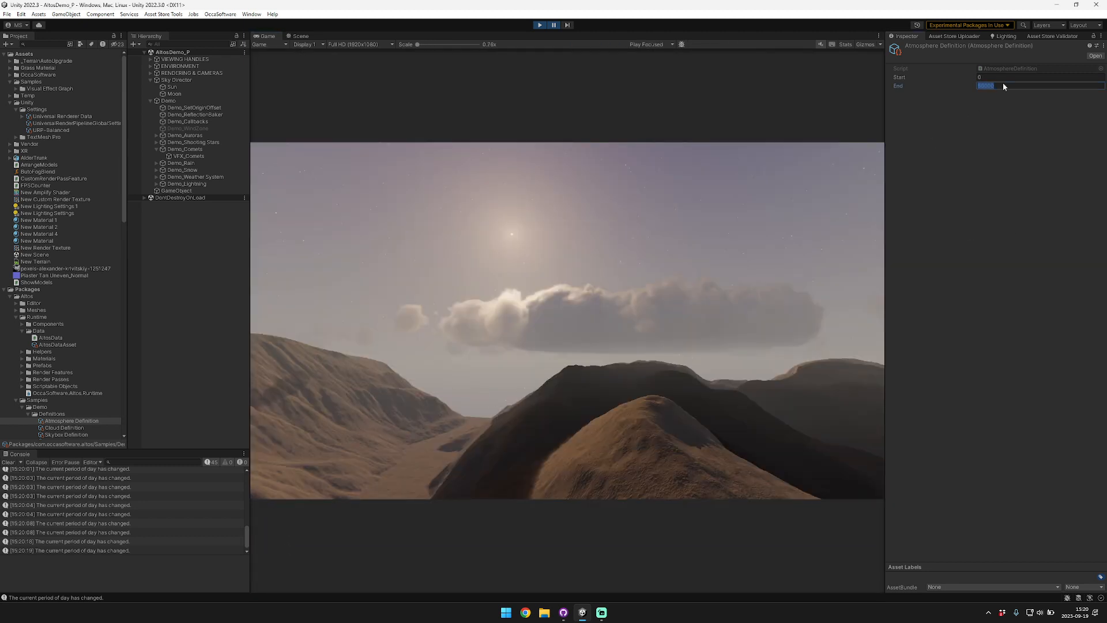
text(10000)
key(Return)
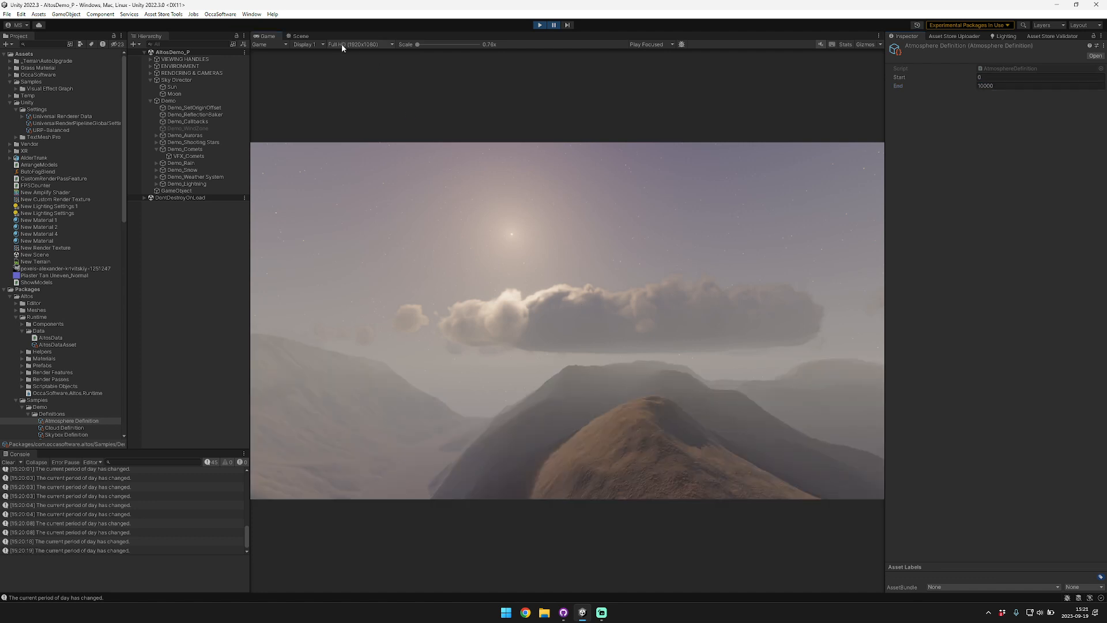
Scrub the Sky Director's Current Time to a night value of about 2.57 and resume the paused play mode.
click(182, 80)
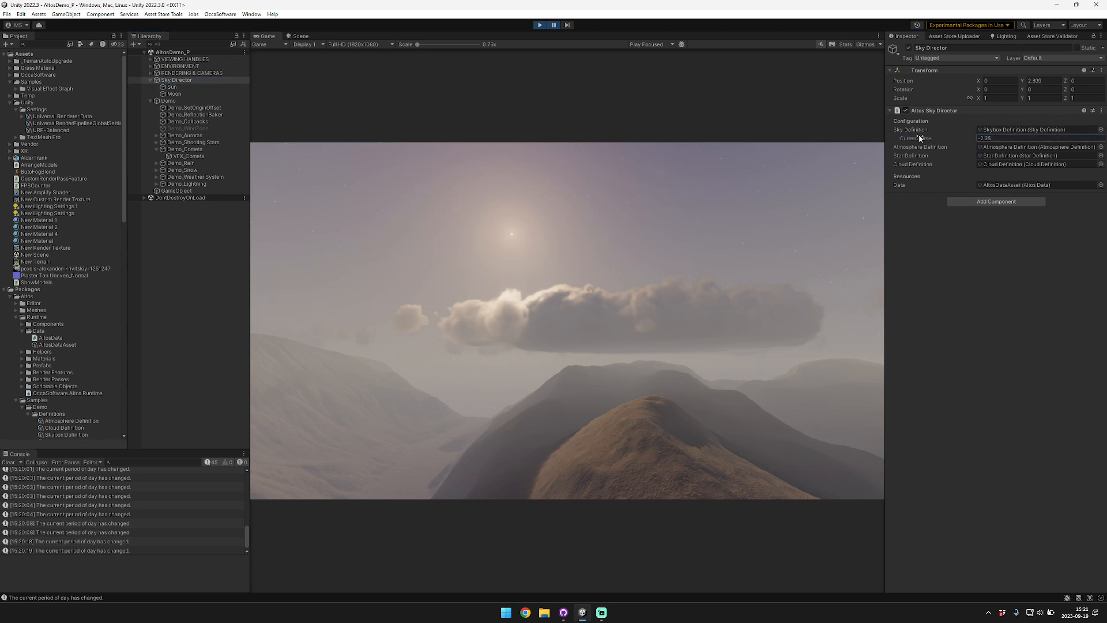
drag(940, 139, 954, 143)
click(541, 26)
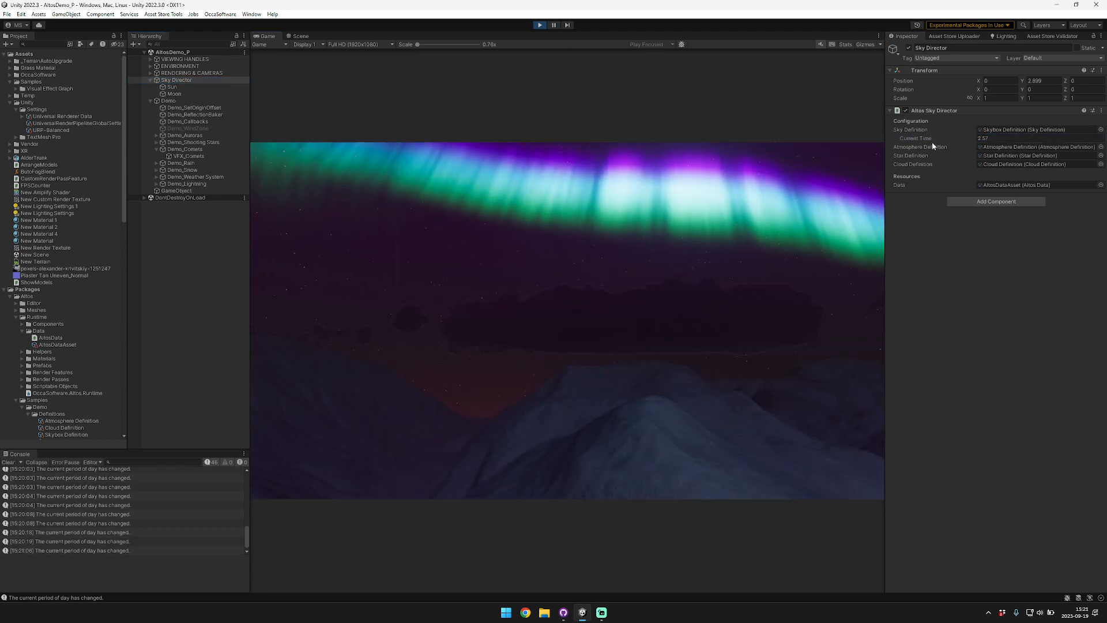
Scrub the Sky Director's Current Time through morning back to about 5.21, and set the Game view scale to 1.1x.
mouse_move(942, 138)
mouse_down()
mouse_move(1001, 127)
mouse_move(946, 128)
mouse_up()
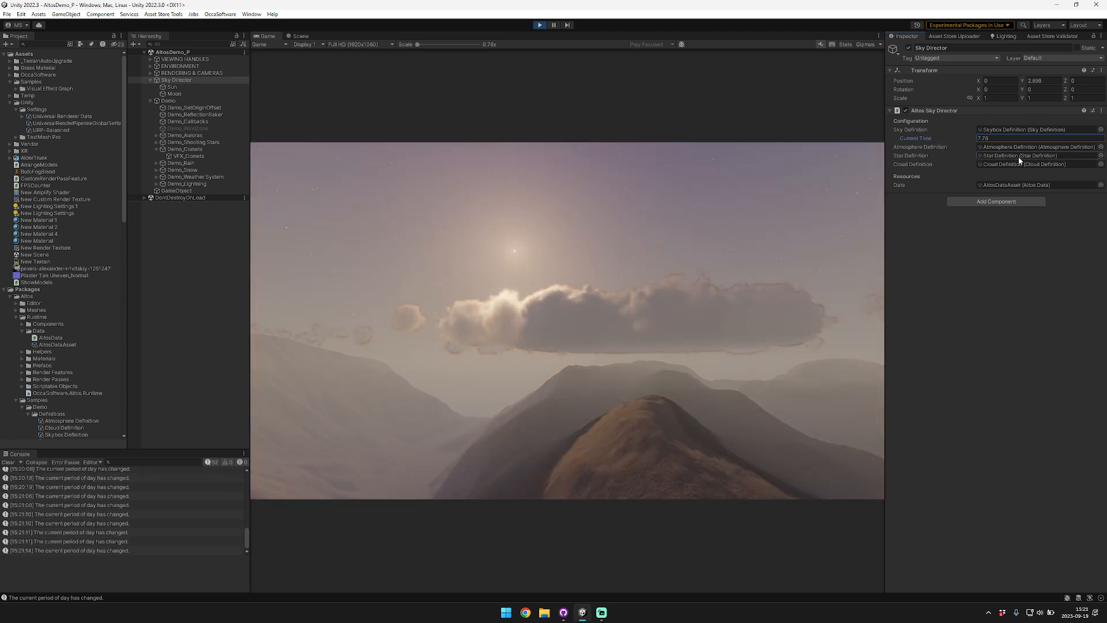
double_click(1018, 157)
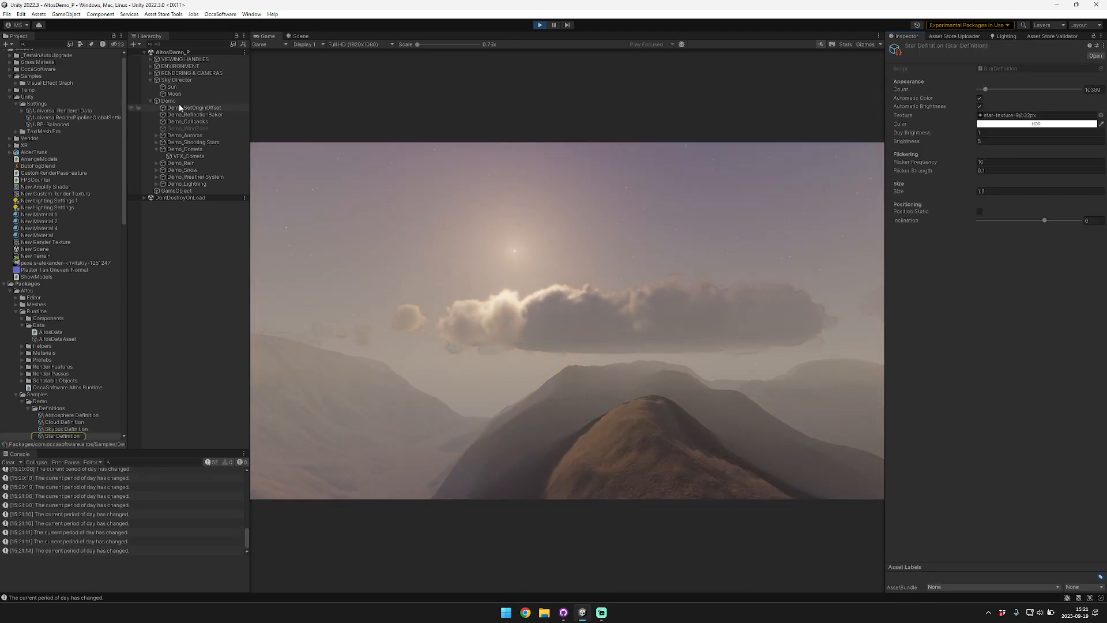
click(176, 79)
drag(967, 138, 947, 137)
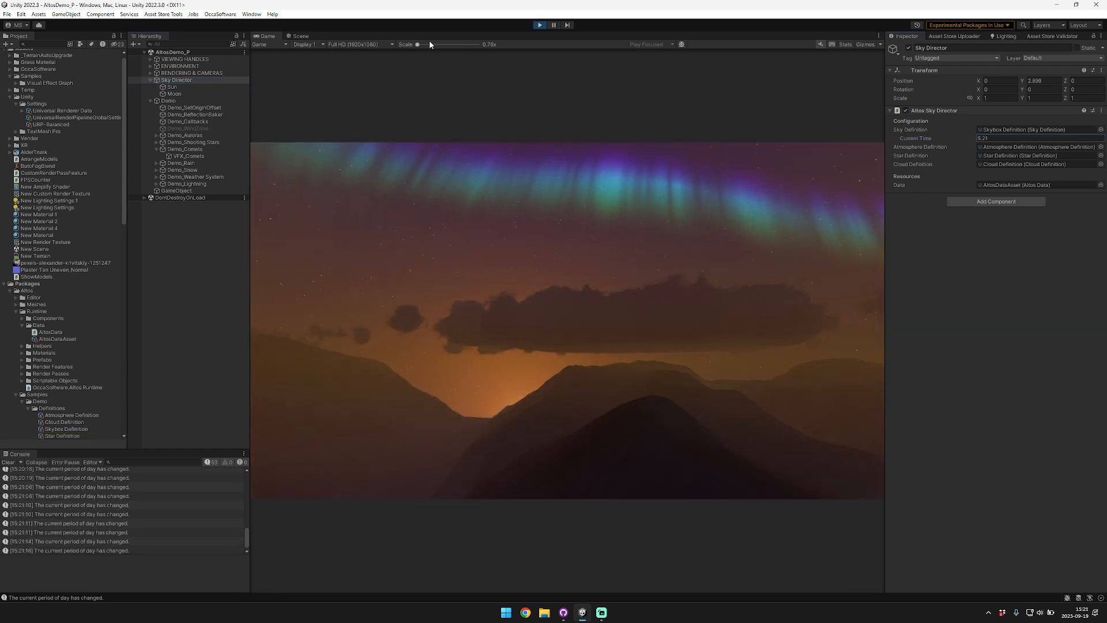
drag(430, 44, 464, 49)
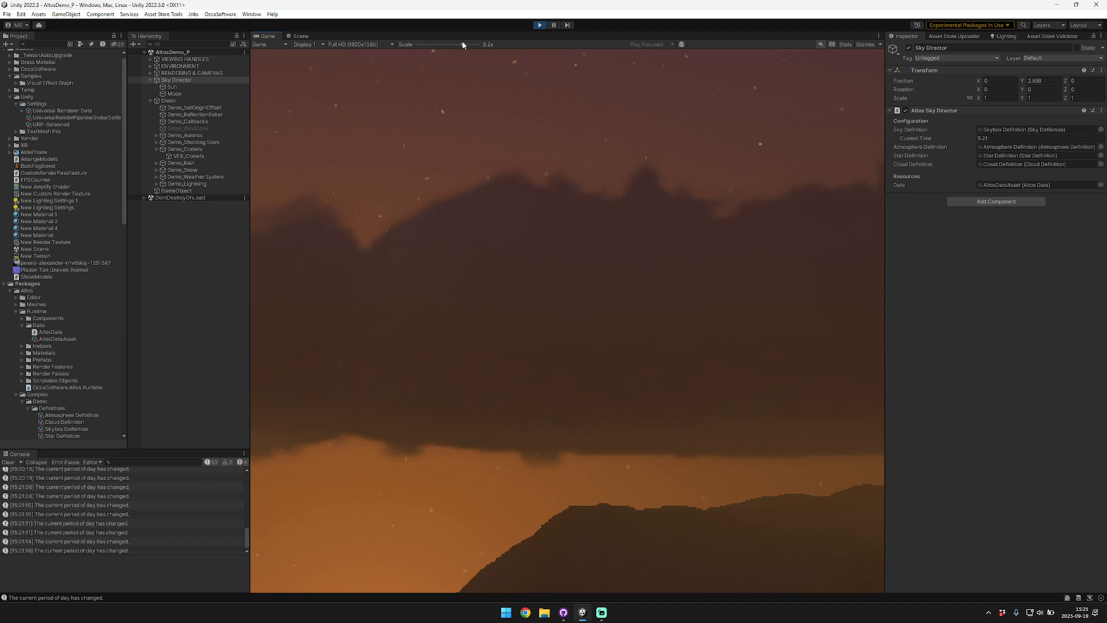
drag(463, 45, 429, 49)
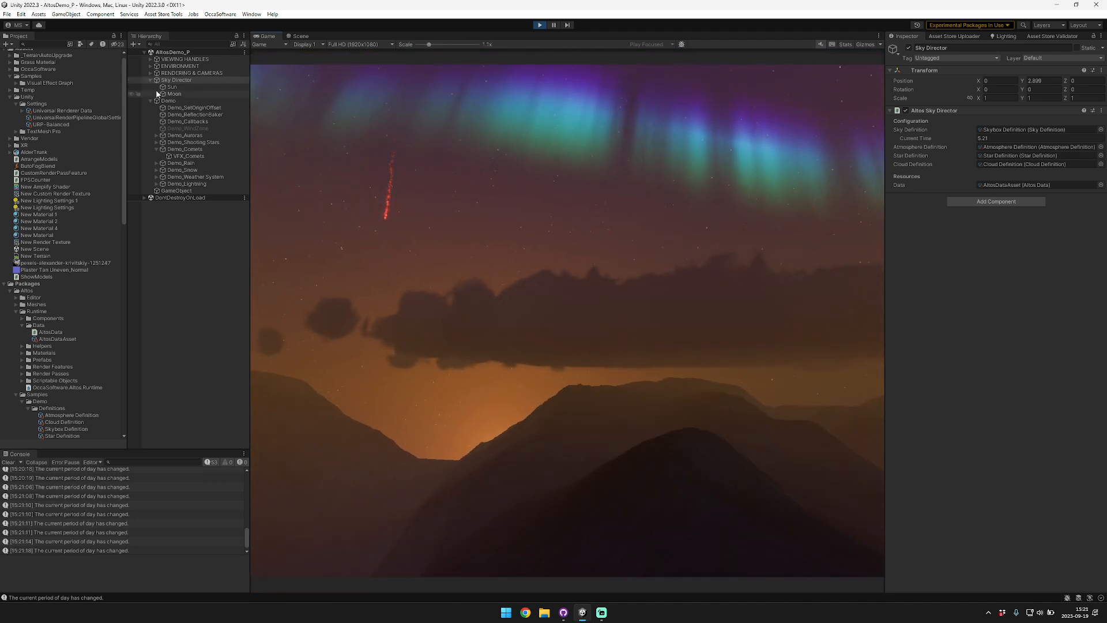
Try a different Field of View on Camera (1) and undo the change.
click(150, 73)
click(177, 87)
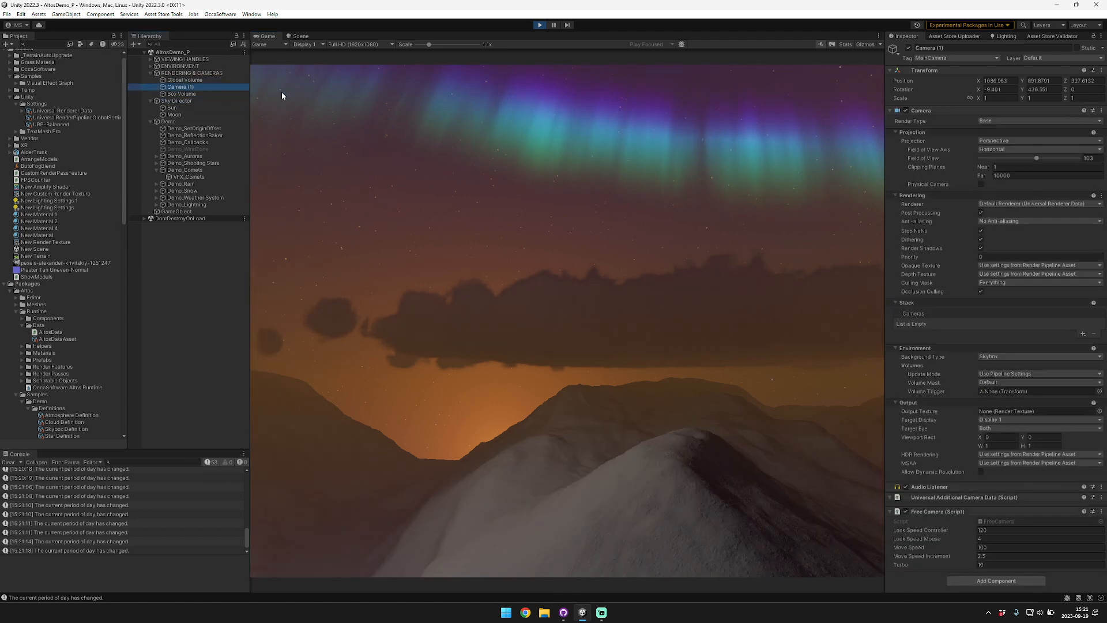
mouse_move(1036, 158)
mouse_down()
mouse_move(992, 159)
mouse_move(1041, 158)
mouse_up()
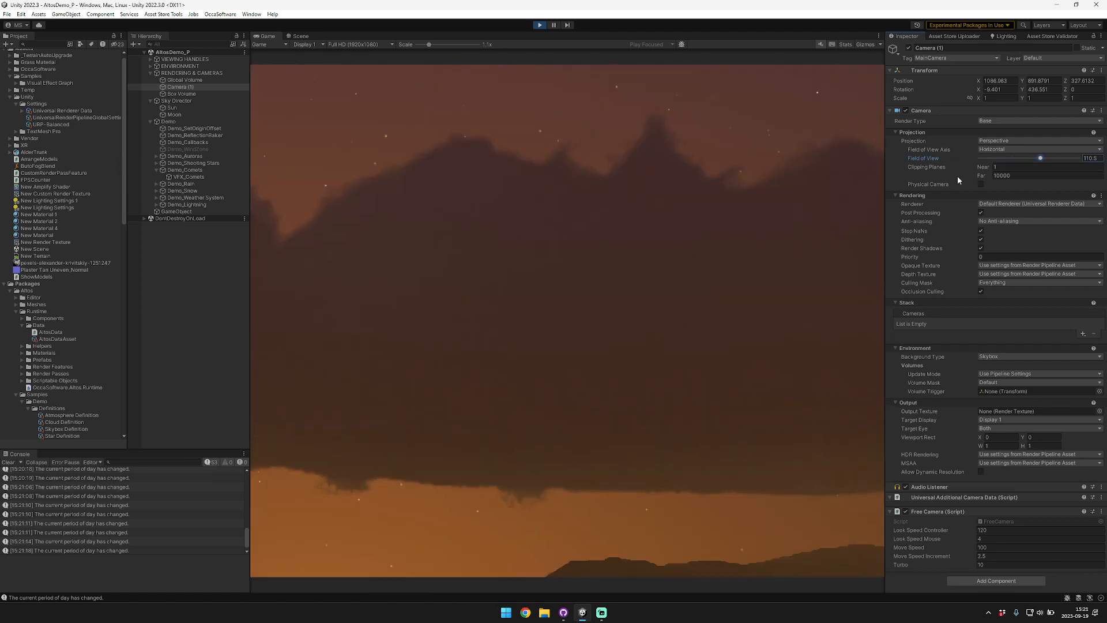
key(ctrl+z)
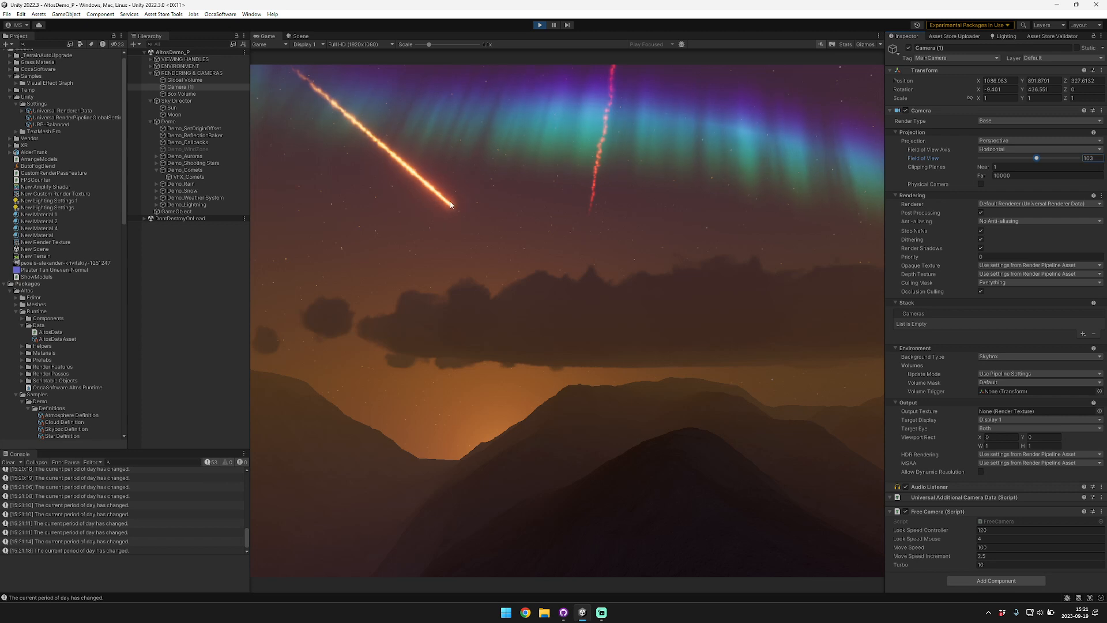
Open the Sky Director's Star Definition and raise the star Count to 14623, leaving Automatic Color enabled.
click(188, 102)
double_click(1017, 157)
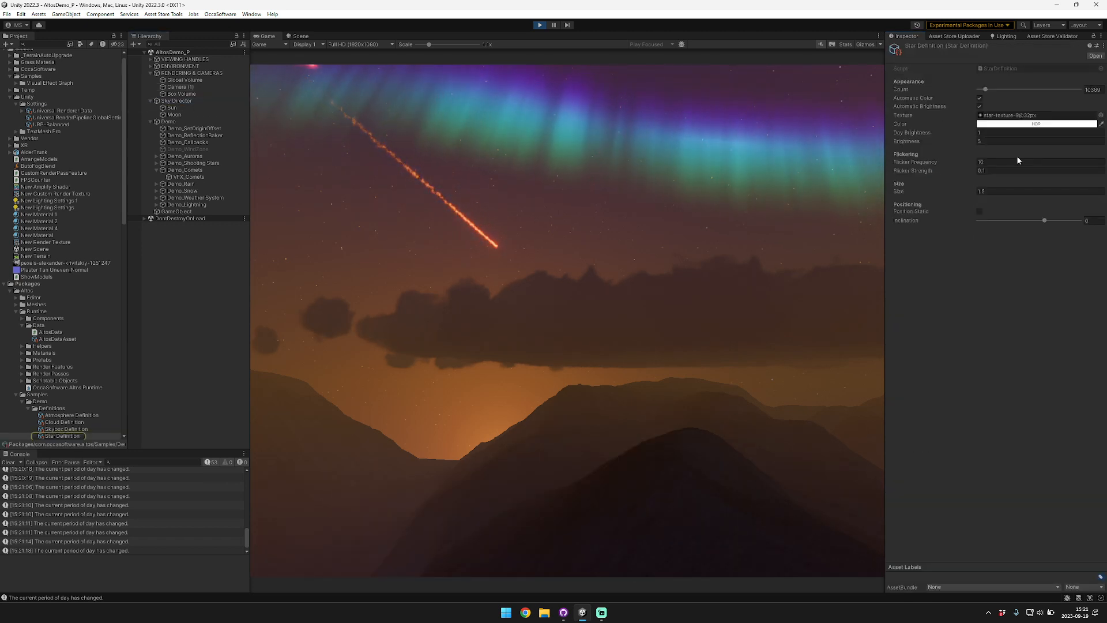
drag(987, 92, 986, 93)
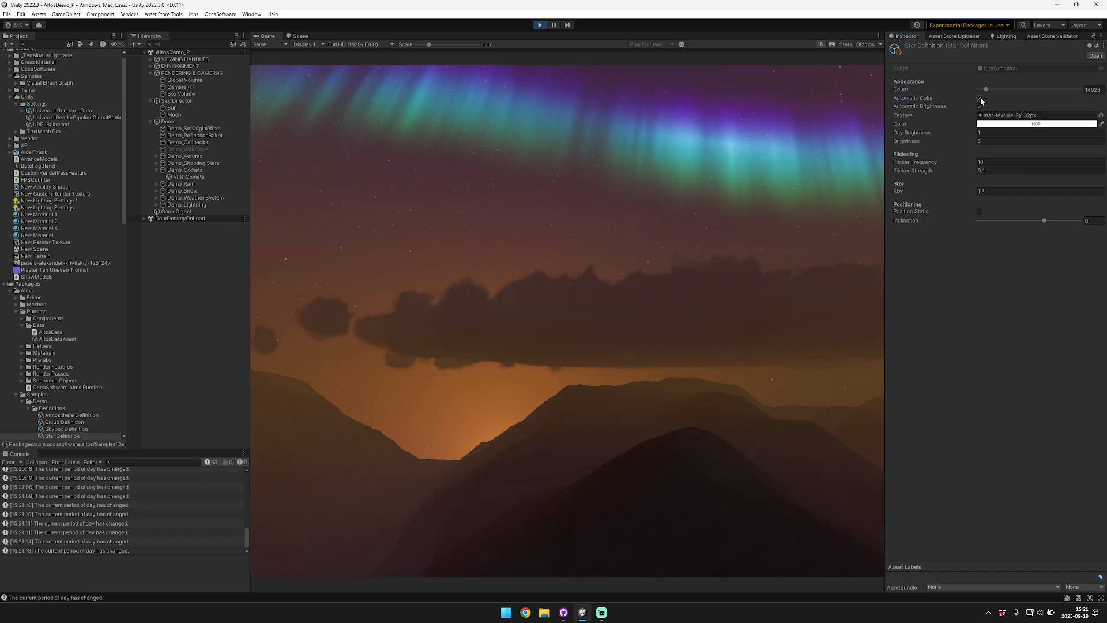
click(980, 100)
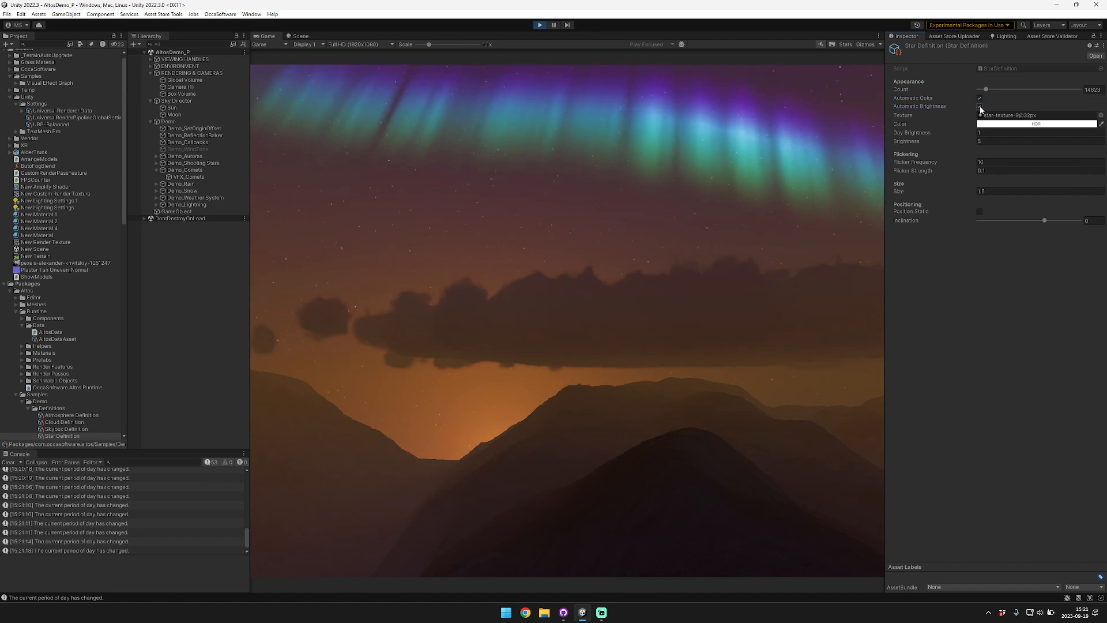
Preview alternative star textures such as star-texture-8@32px, and return the Texture to star-texture-9@32px.
click(1101, 116)
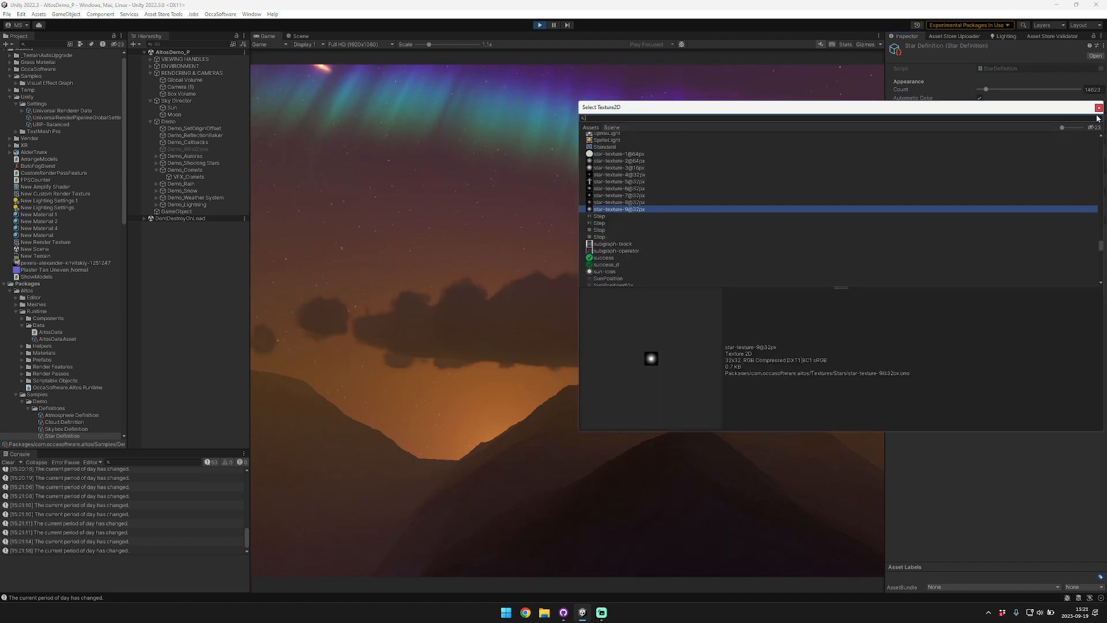
click(636, 202)
click(638, 196)
click(637, 190)
click(674, 202)
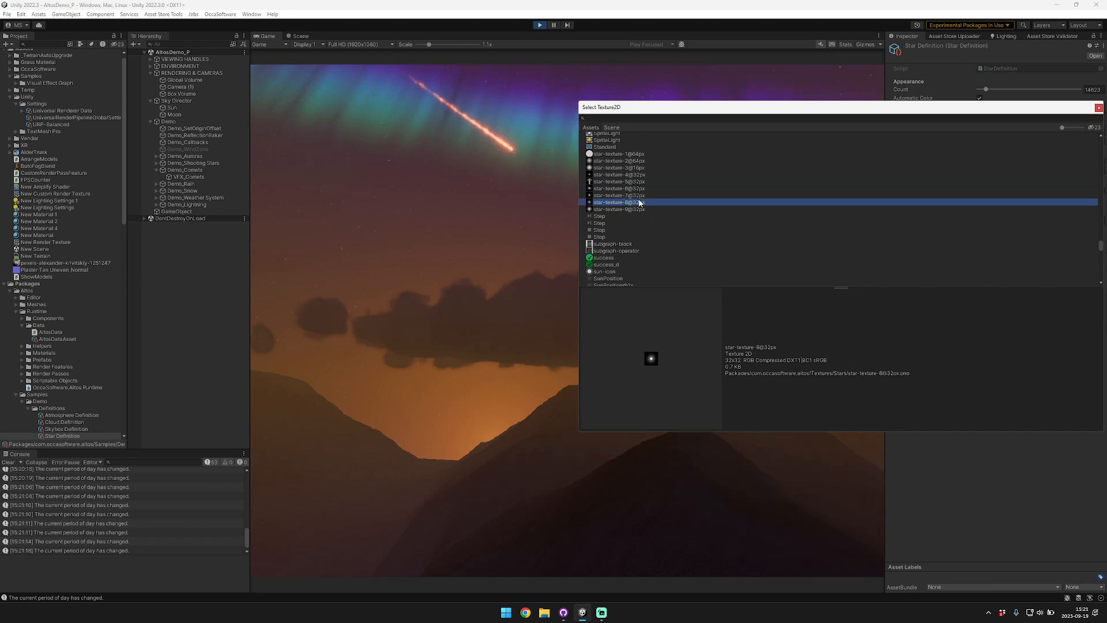
click(710, 208)
click(1099, 108)
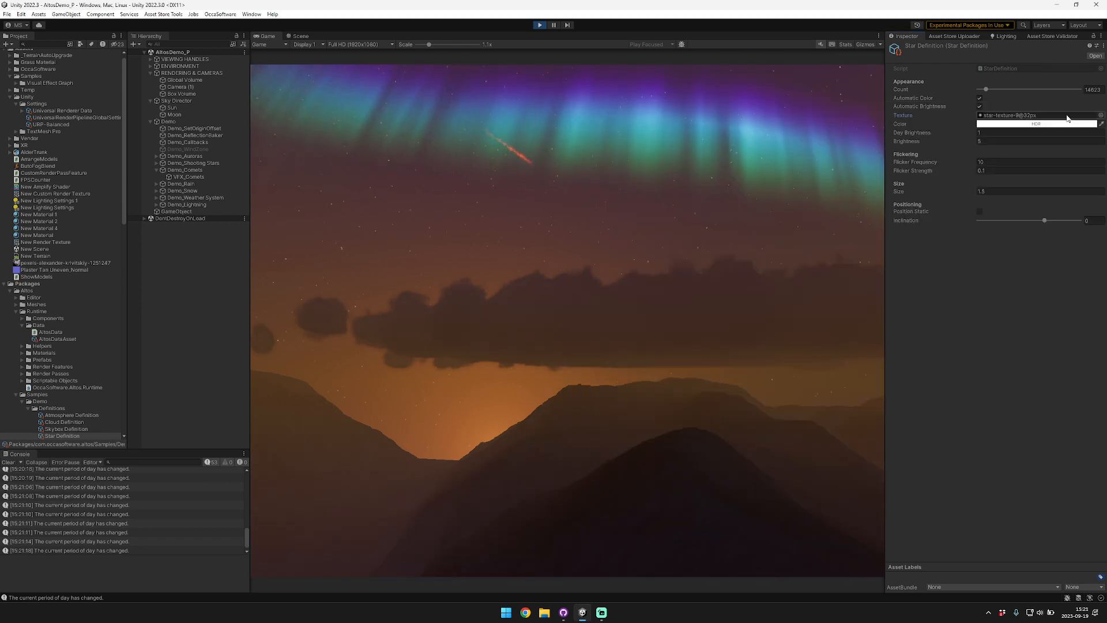
Try pure red as the Star Definition's Color, and change it back to white.
click(989, 123)
click(1075, 168)
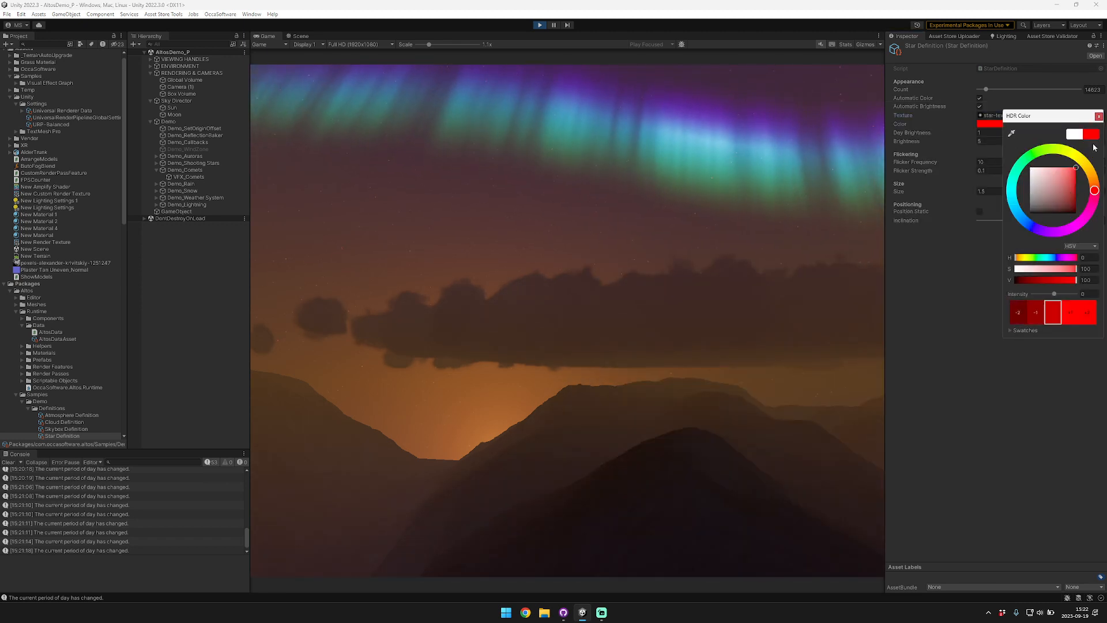
click(1098, 117)
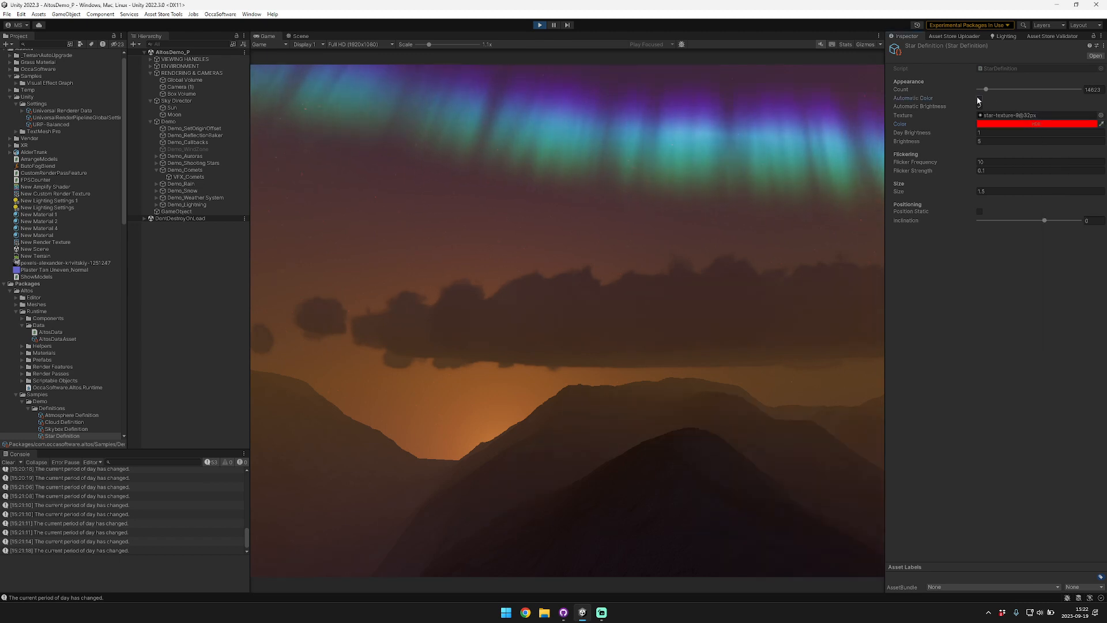
click(1012, 125)
click(1029, 167)
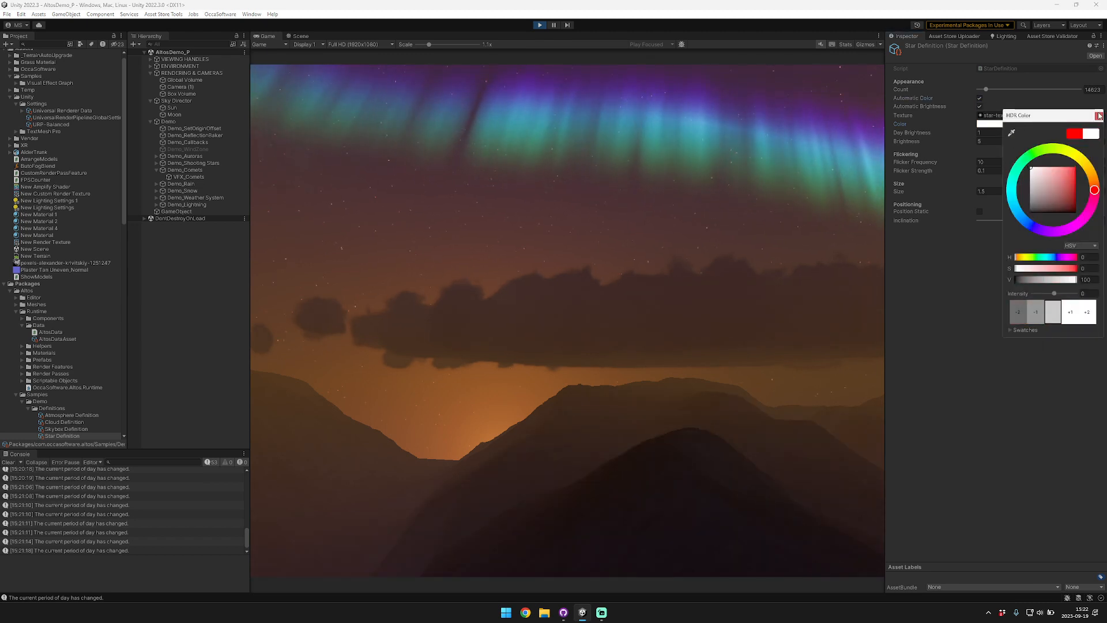
click(1099, 117)
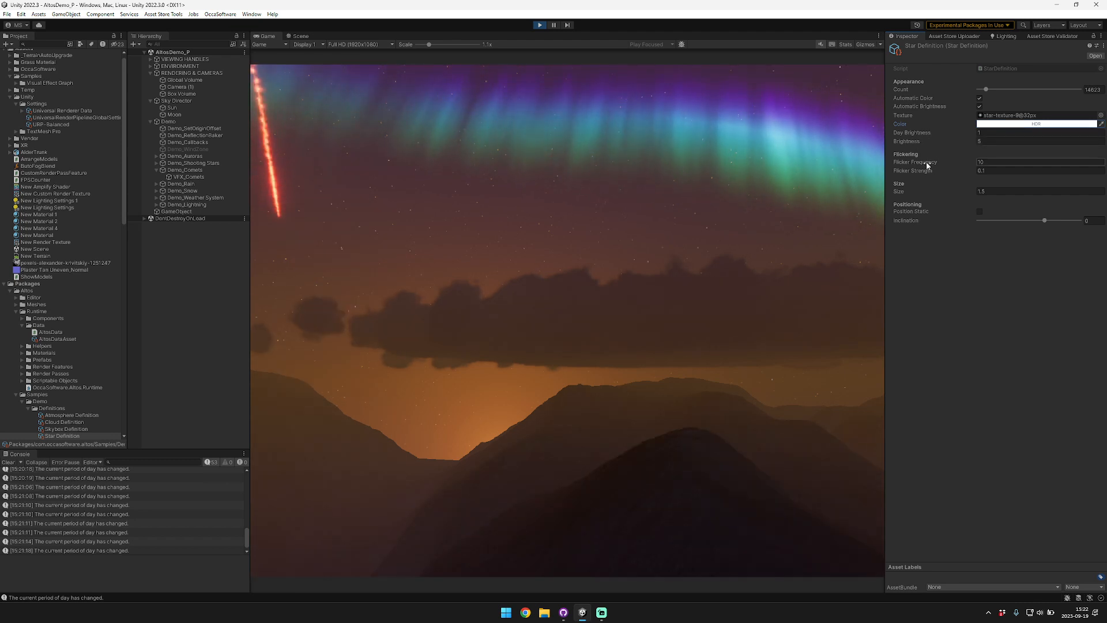
Try a Flicker Strength of 5 on the stars and undo the change.
click(986, 170)
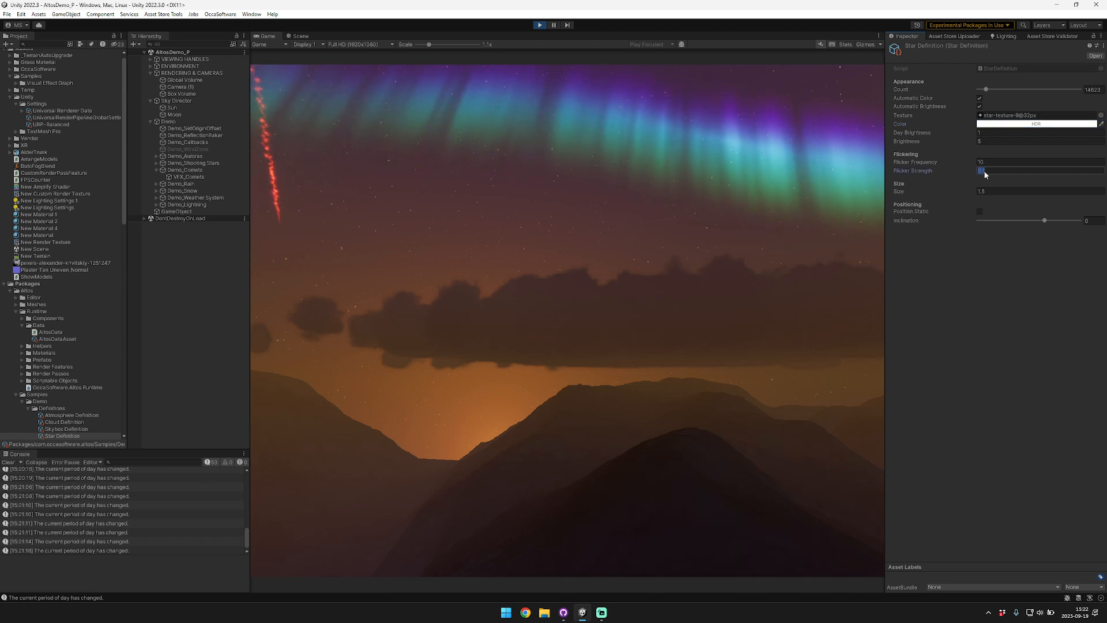
text(5)
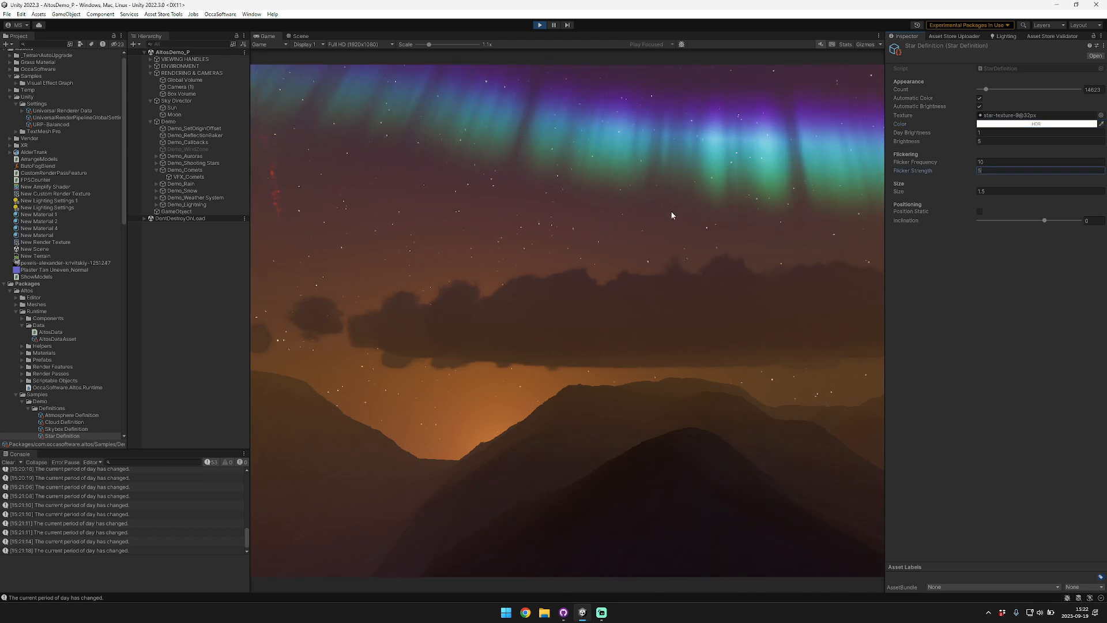
click(1006, 295)
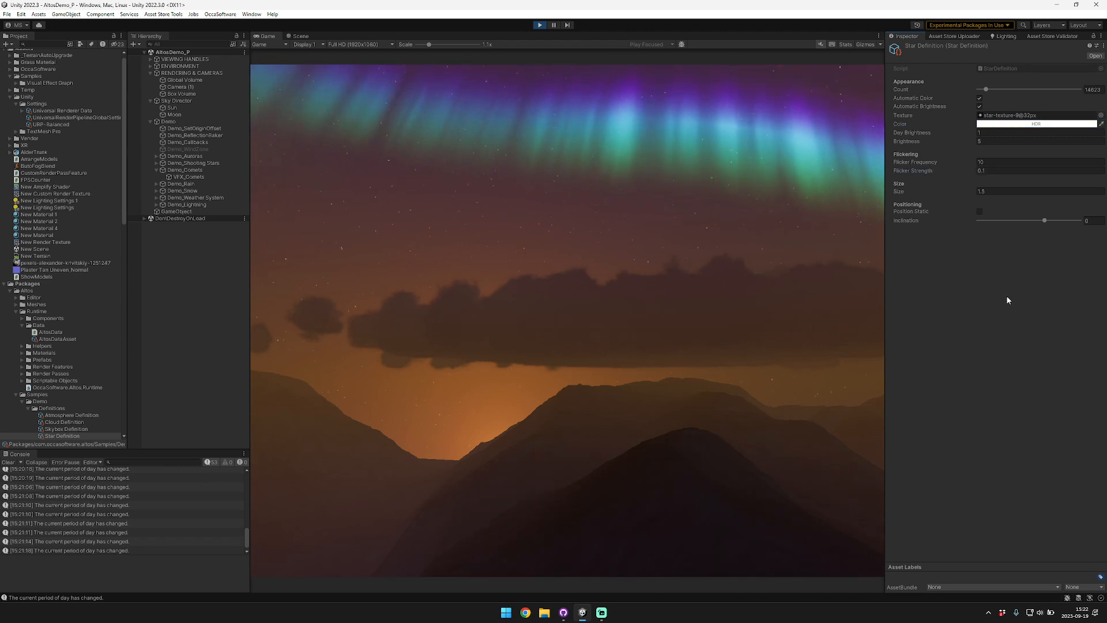
key(ctrl+z)
Greatly enlarge the star Size, preview star-texture-1@64px and star-texture-2@64px, and return to star-texture-9@32px.
drag(903, 194, 1032, 192)
drag(962, 191, 1102, 118)
click(1101, 116)
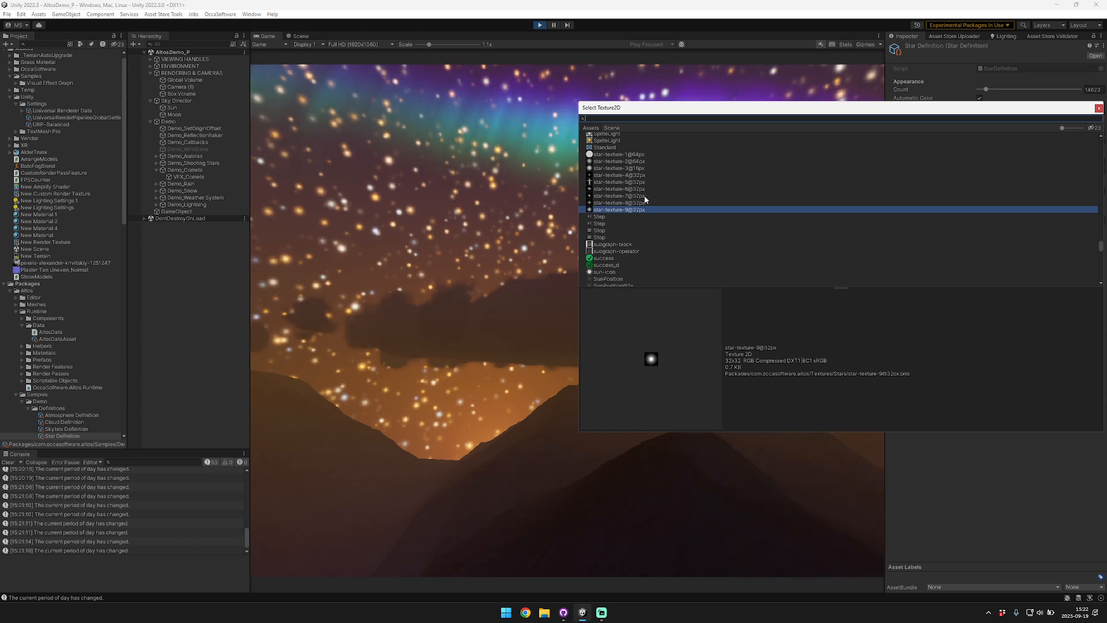
click(645, 155)
click(646, 161)
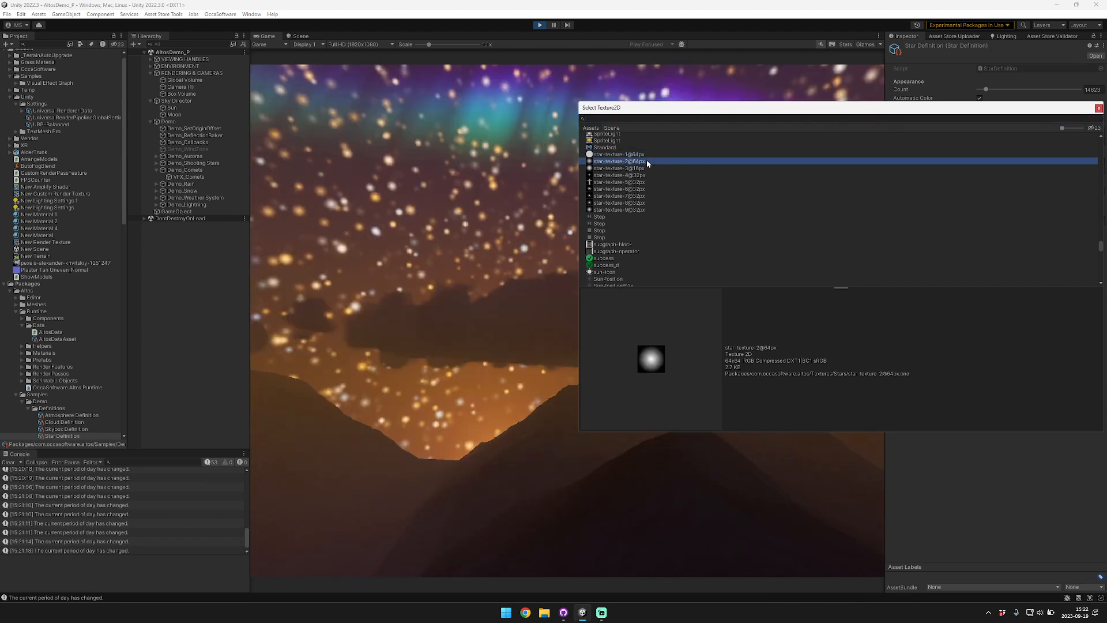
click(646, 209)
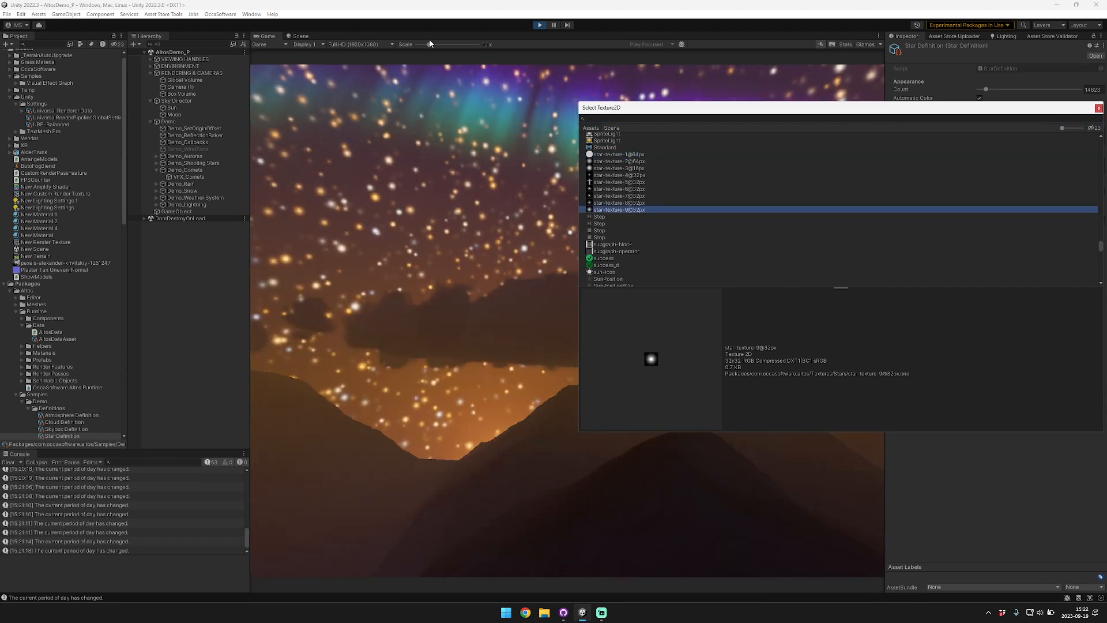
Reduce the Game view scale to 0.76x and bring the star Size down to 2.5.
drag(430, 44, 409, 45)
click(1100, 116)
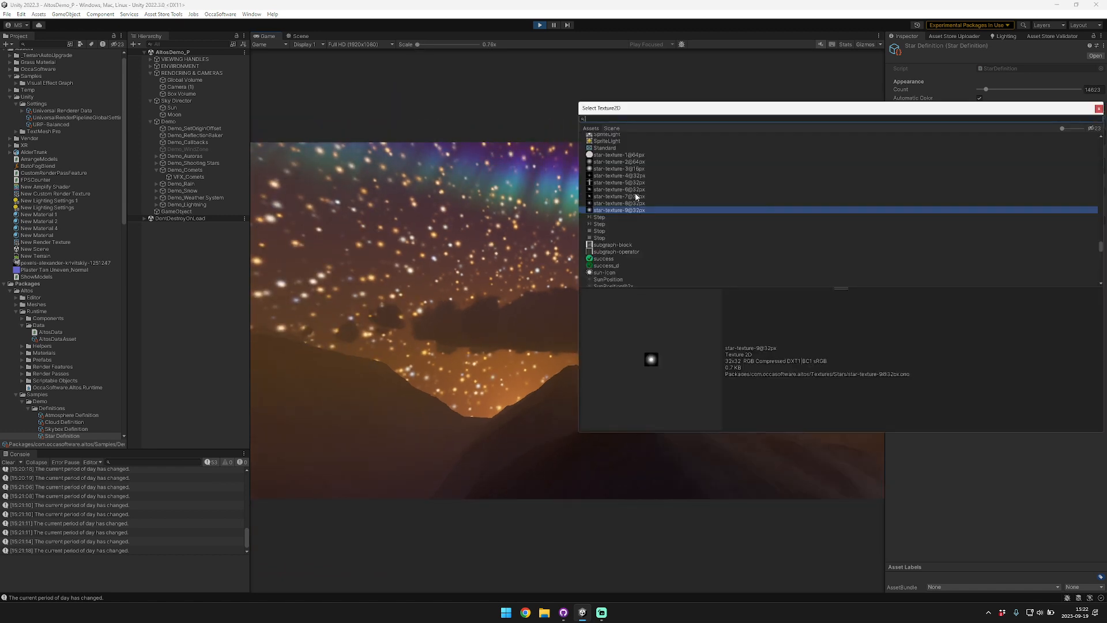
click(1098, 108)
drag(974, 192, 906, 192)
Enable Position Static in the Star Definition, and scrub the Sky Director's Current Time to about 4.53.
click(184, 101)
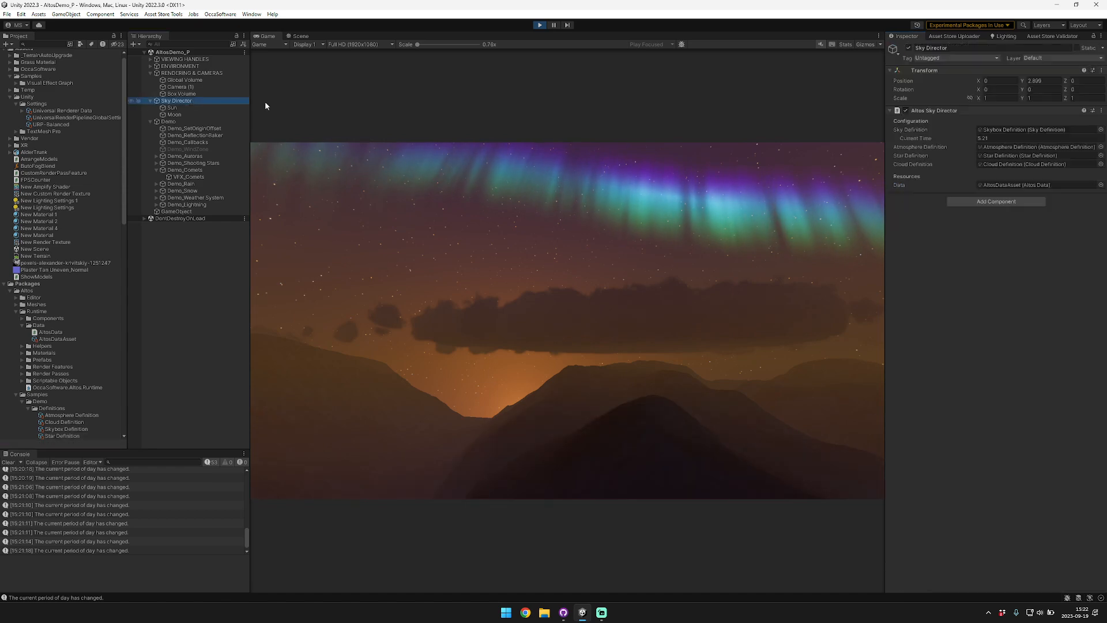
mouse_move(939, 143)
mouse_down()
mouse_move(925, 136)
mouse_move(960, 137)
mouse_move(929, 135)
mouse_up()
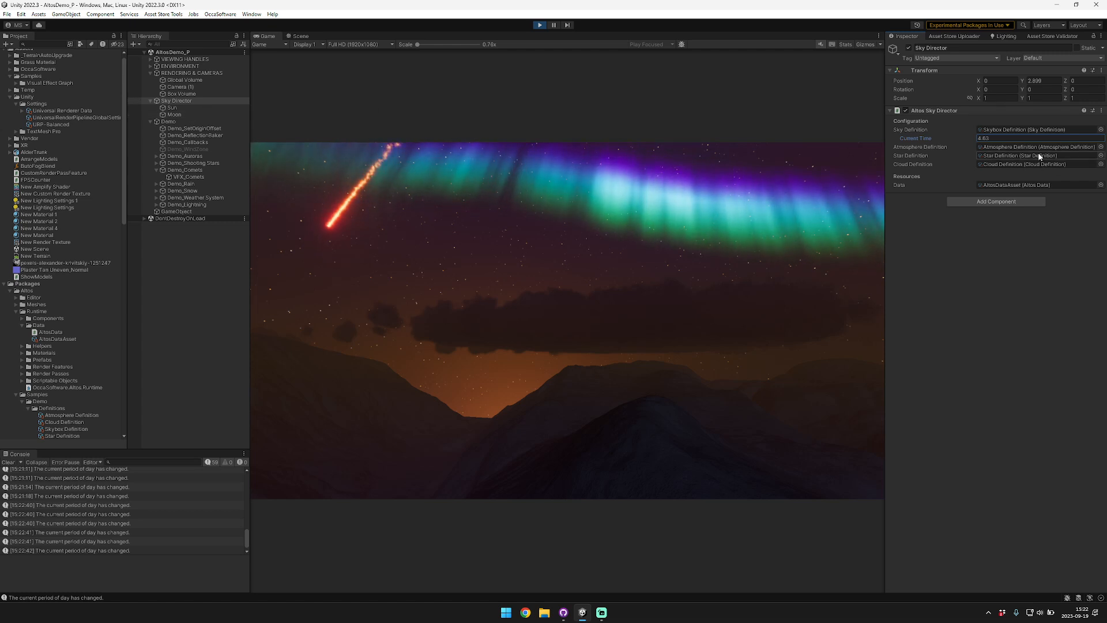
double_click(1011, 156)
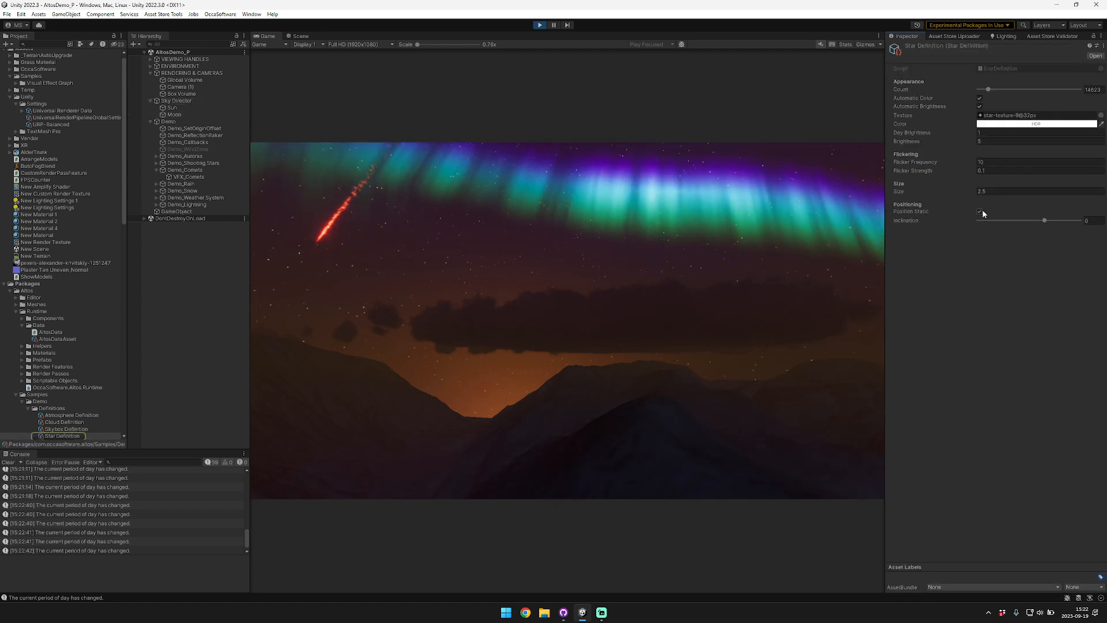
click(176, 100)
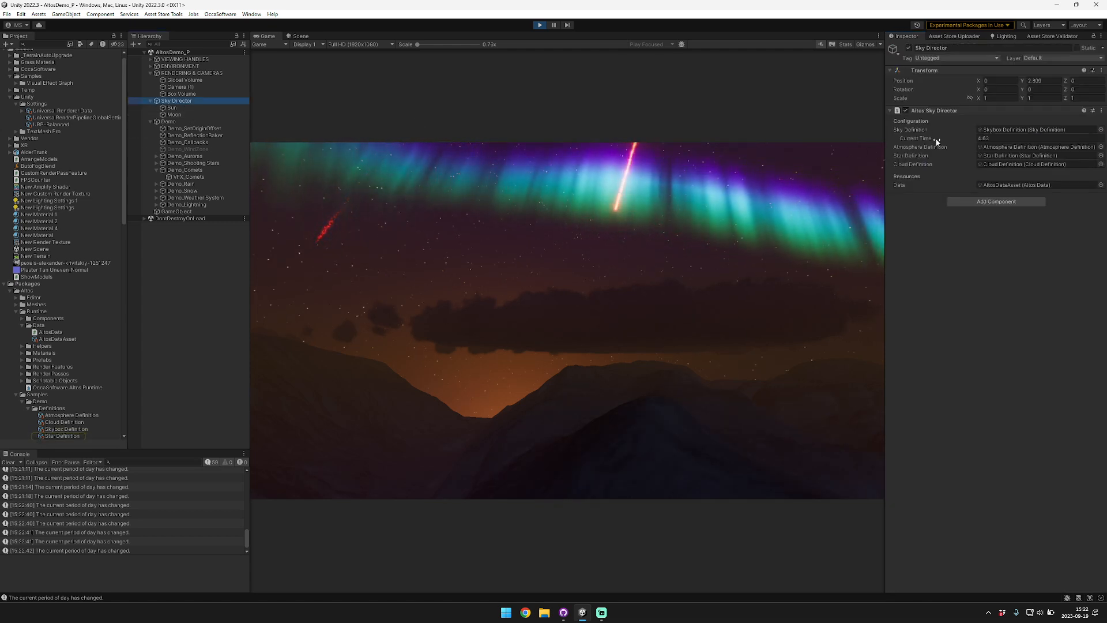
mouse_move(929, 138)
mouse_down()
mouse_move(951, 139)
mouse_move(929, 139)
mouse_up()
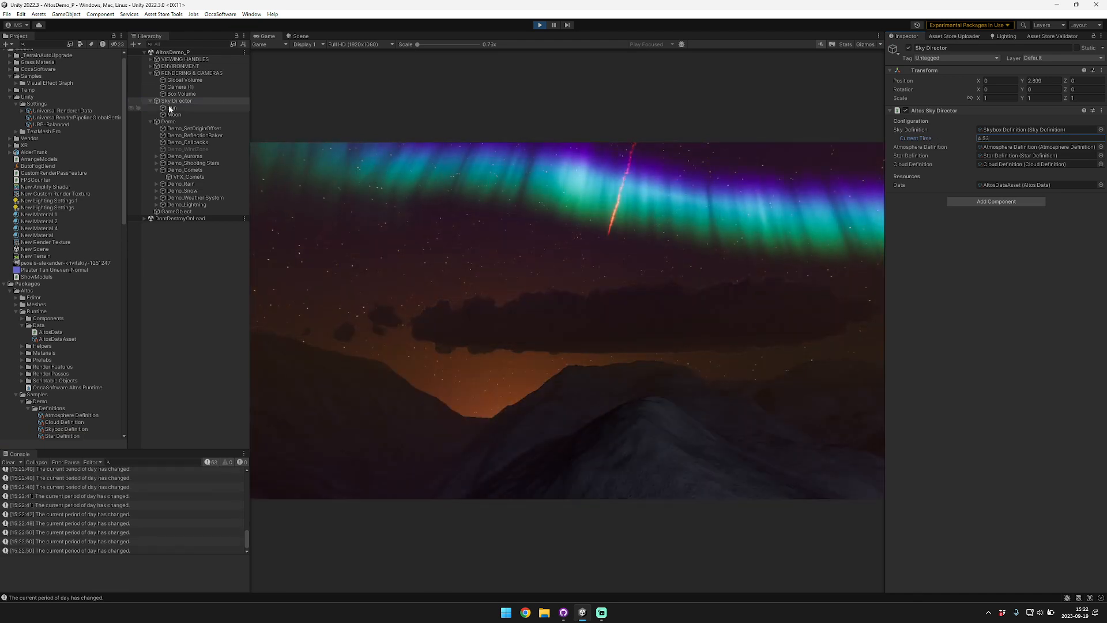
Turn off Position Static in the Star Definition and lower the Inclination of the stars.
click(1017, 157)
double_click(1016, 157)
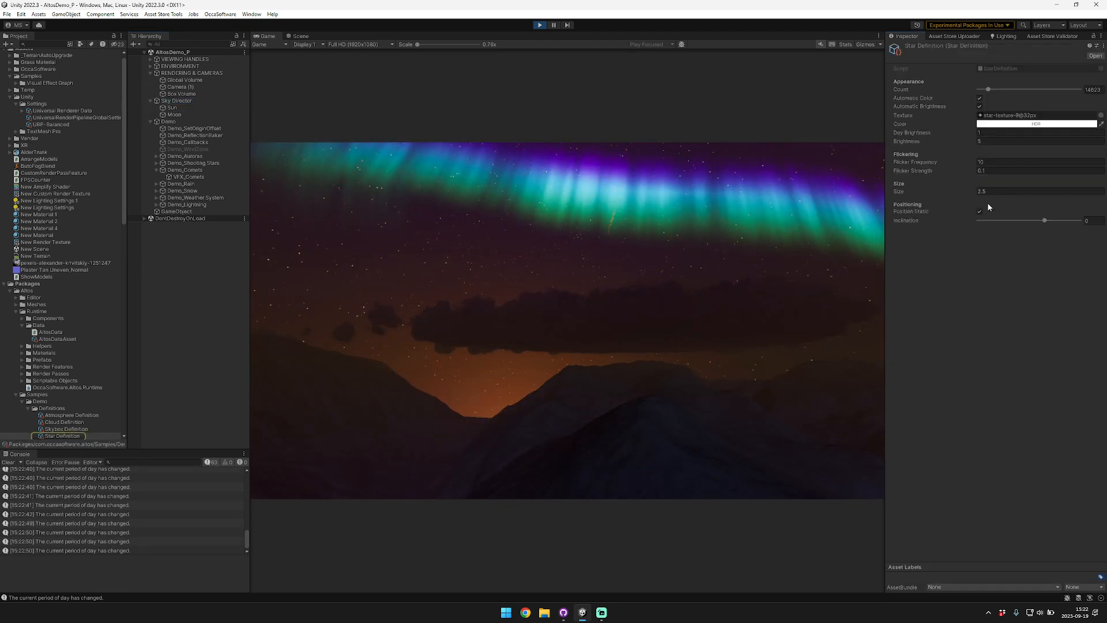
mouse_move(1039, 218)
mouse_down()
mouse_move(993, 226)
mouse_move(1029, 224)
mouse_up()
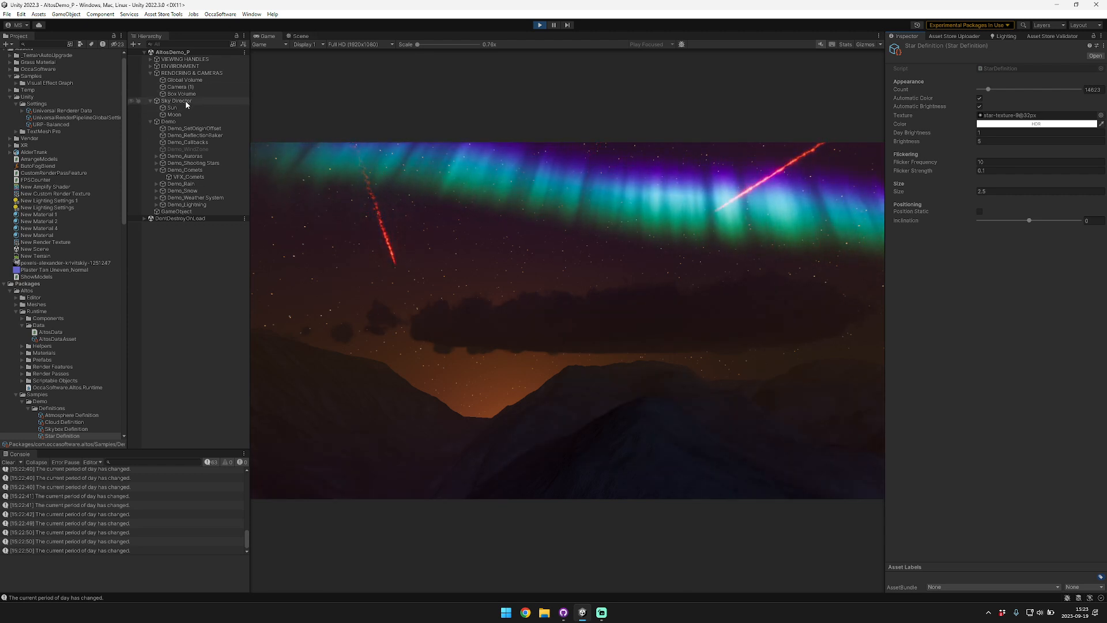
Open the Cloud Definition from the Sky Director and examine its Common, Low Altitude and High Altitude settings.
click(202, 102)
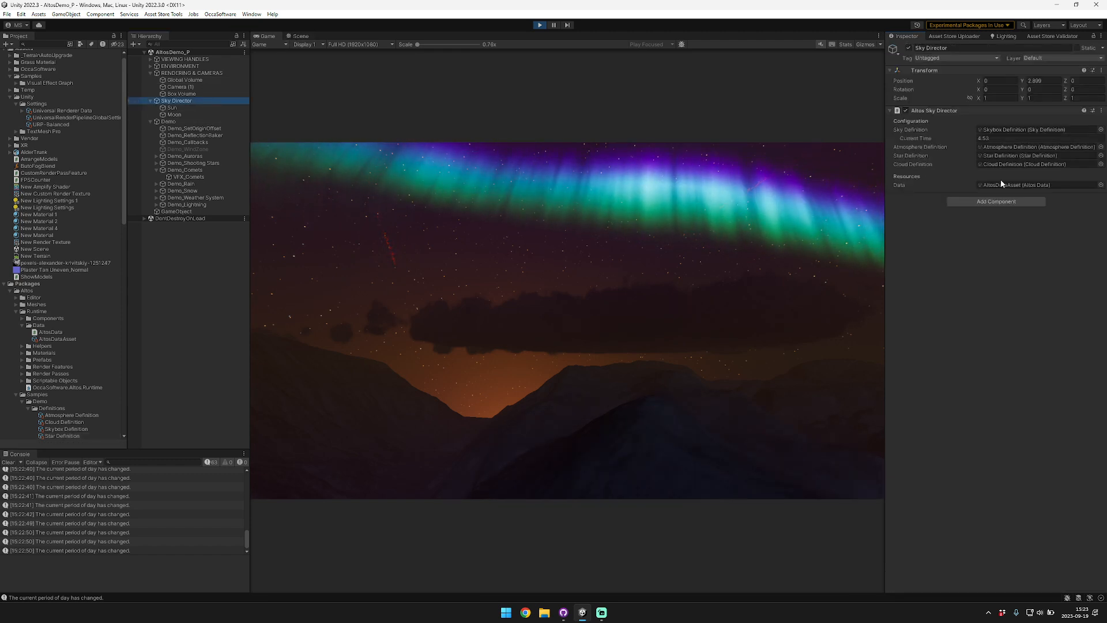
double_click(1039, 164)
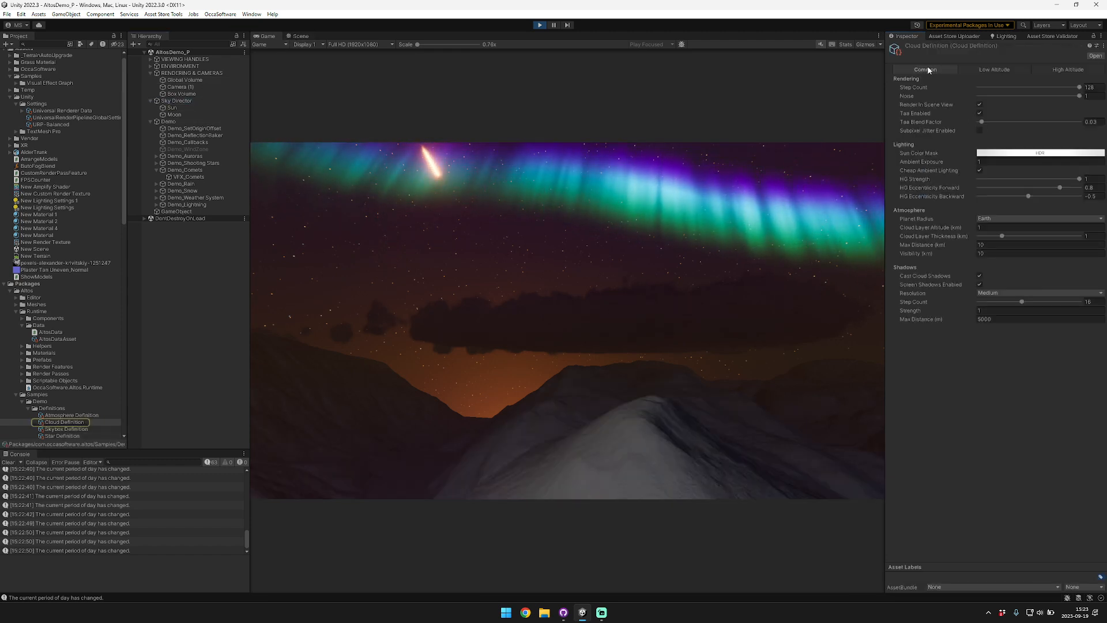
click(983, 71)
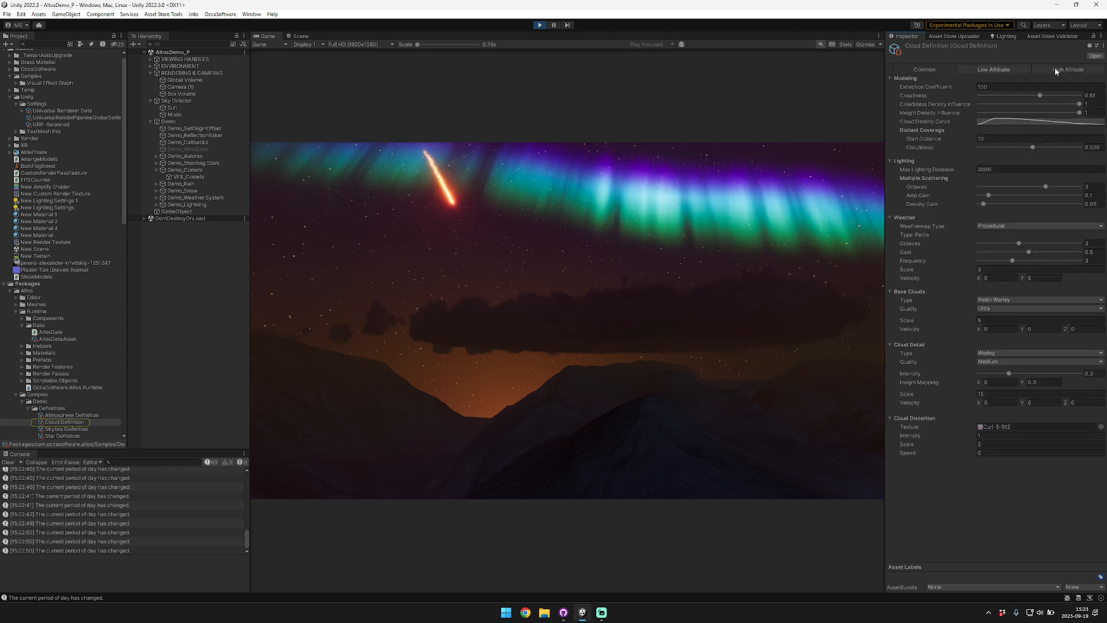
click(1055, 68)
click(928, 73)
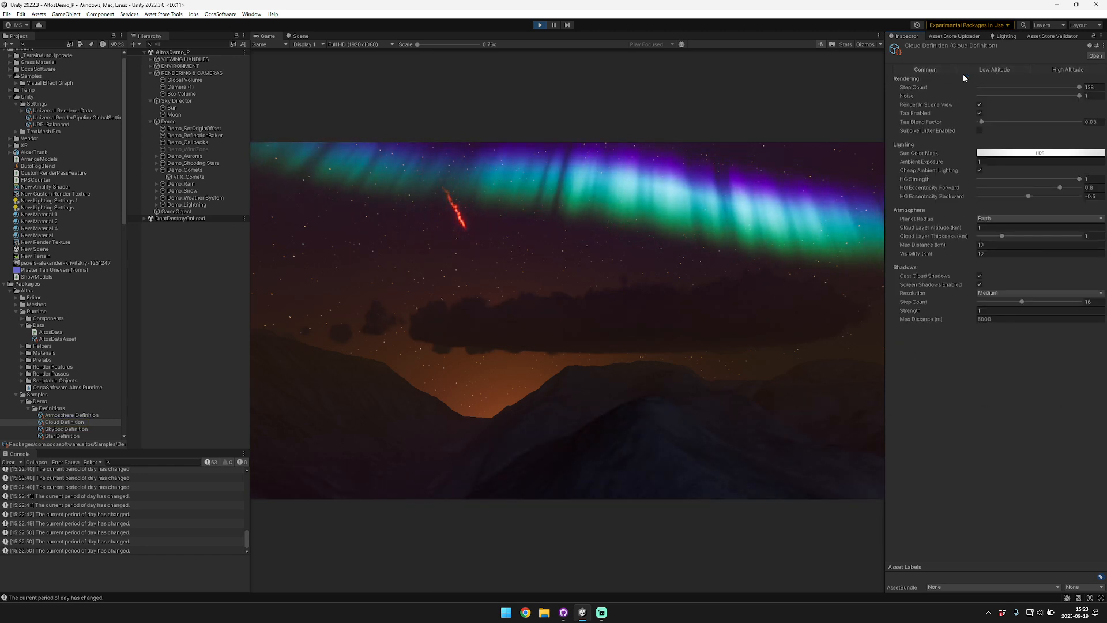
click(993, 67)
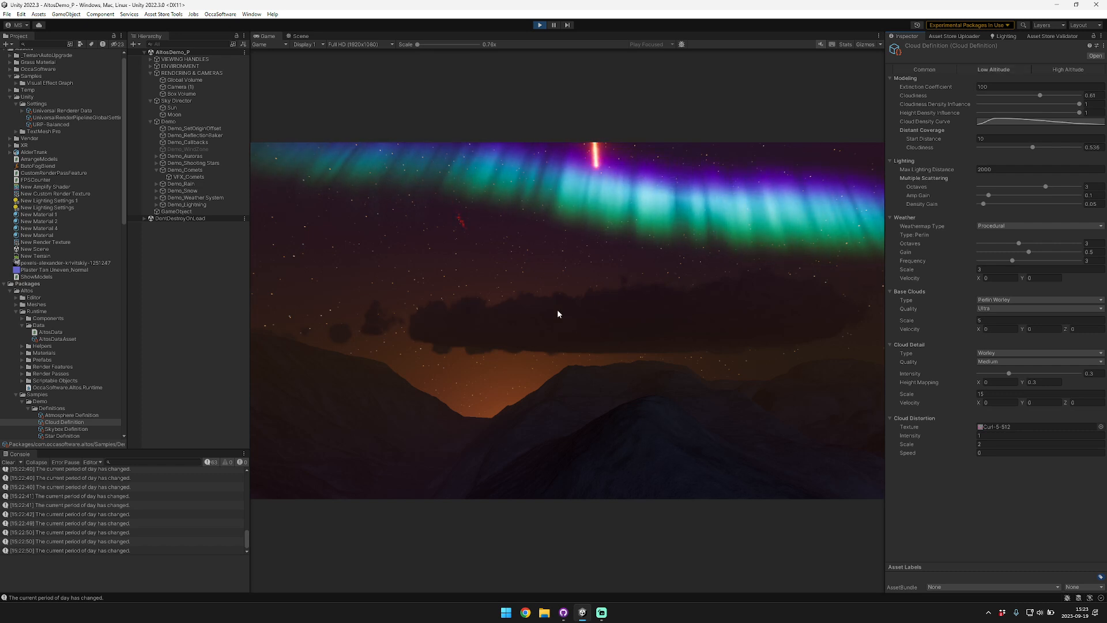
click(1068, 69)
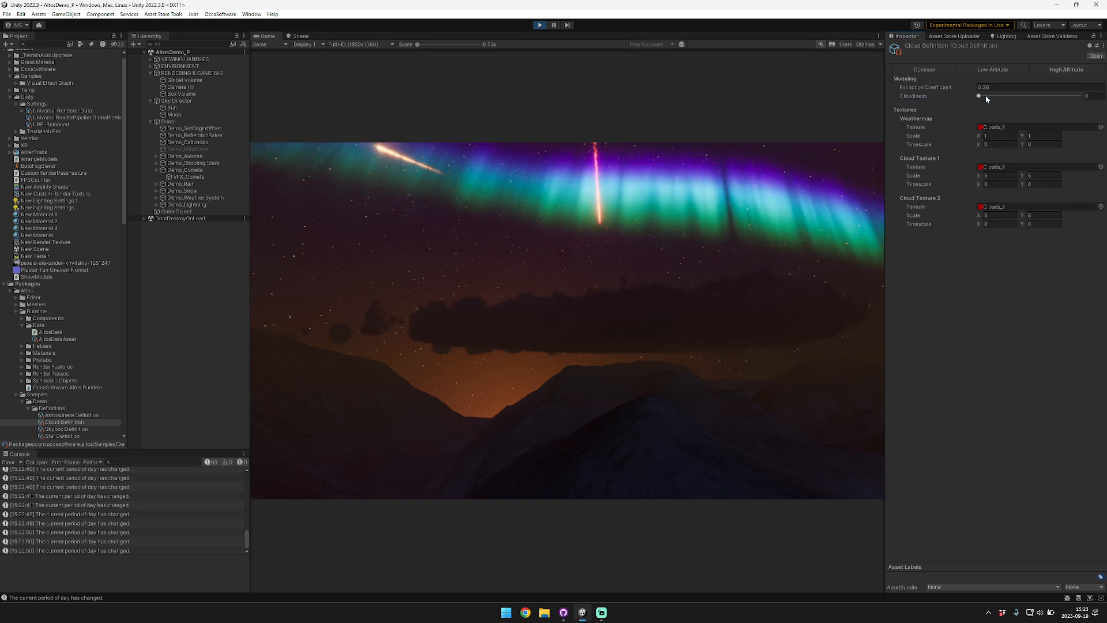
Set the high-altitude Cloudiness to 0.59 and raise the high-altitude Extinction Coefficient.
drag(985, 95, 1059, 99)
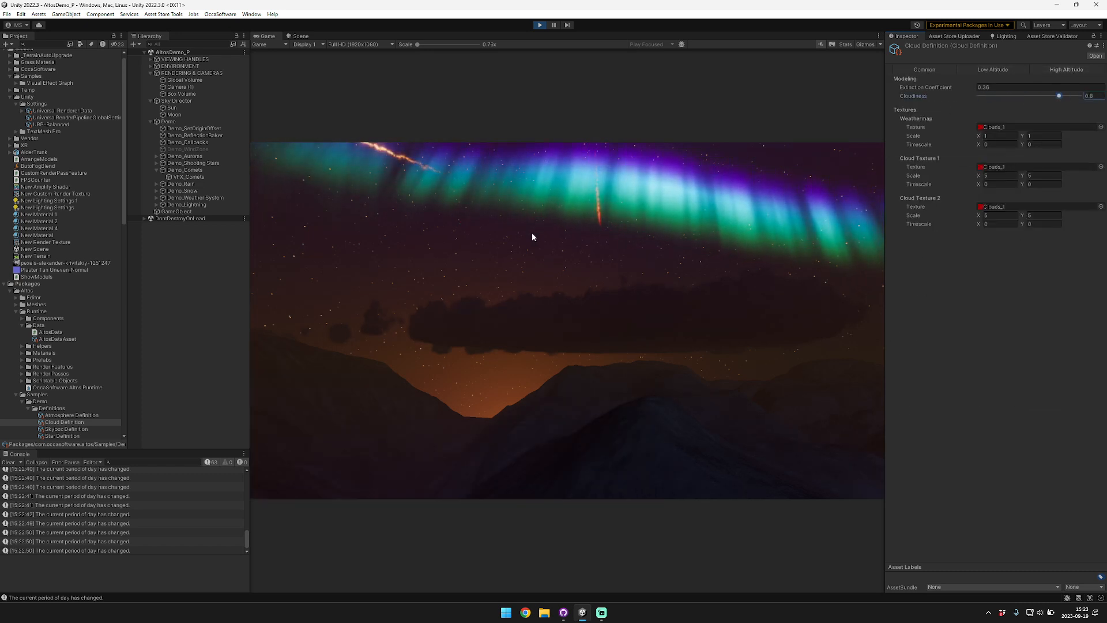
right_drag(531, 233, 494, 117)
click(1038, 96)
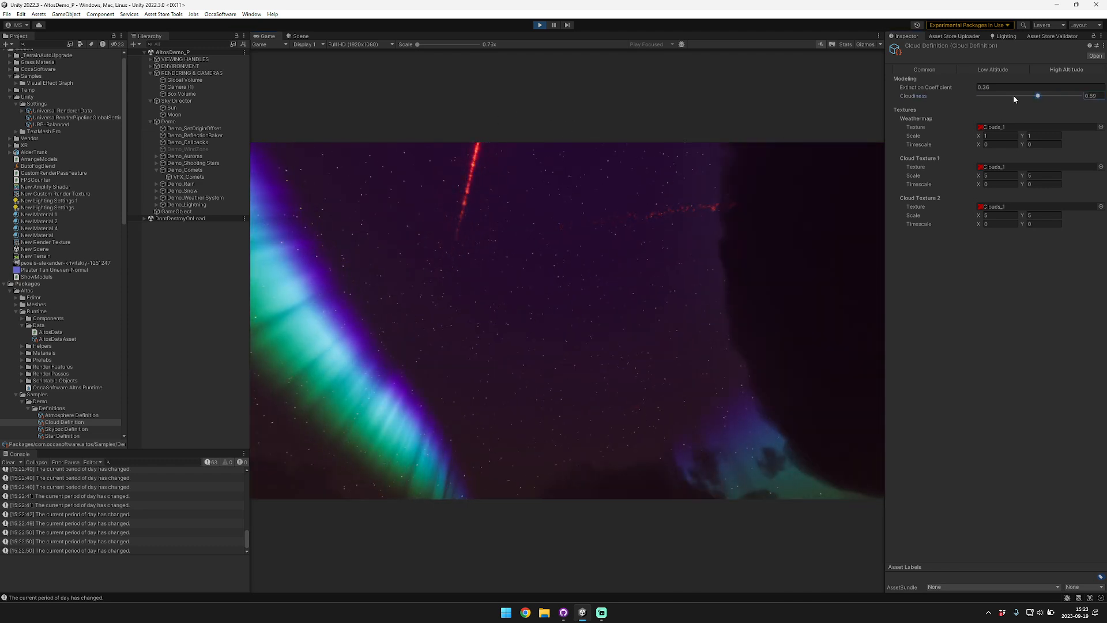
drag(955, 89, 212, 136)
Advance the Sky Director's Current Time to about 8.73 and look towards the sun.
click(176, 101)
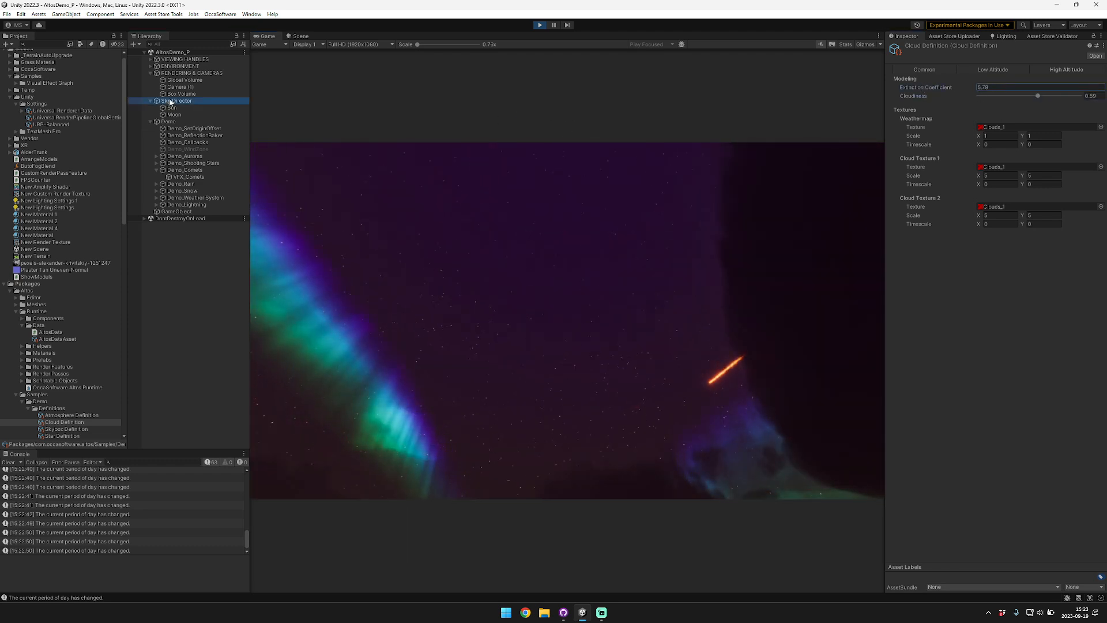
drag(937, 138, 999, 139)
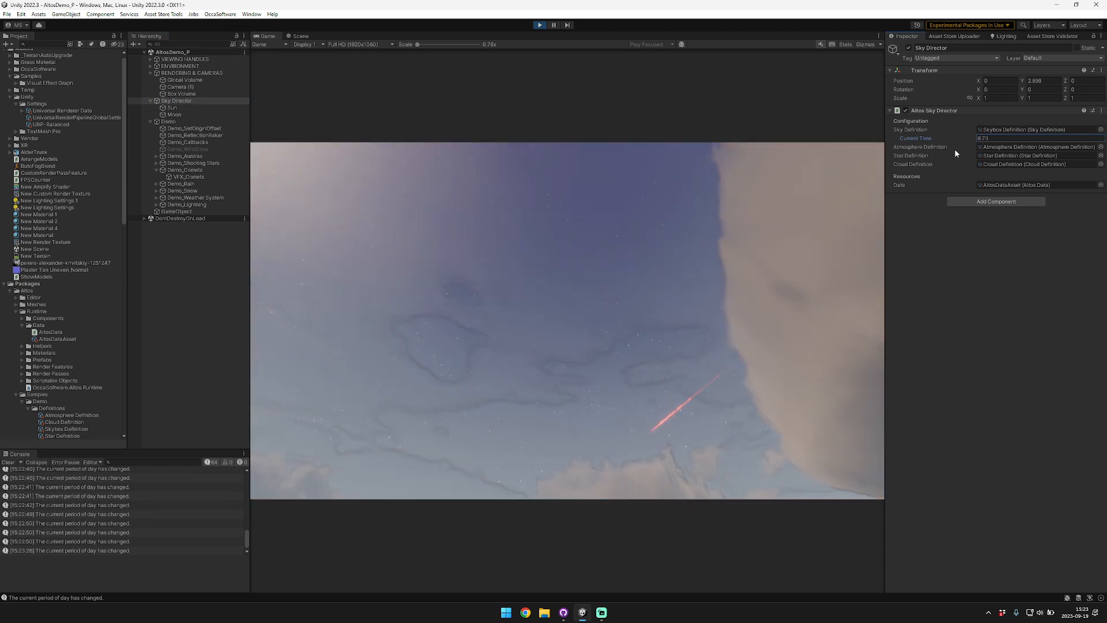
right_drag(663, 152, 729, 144)
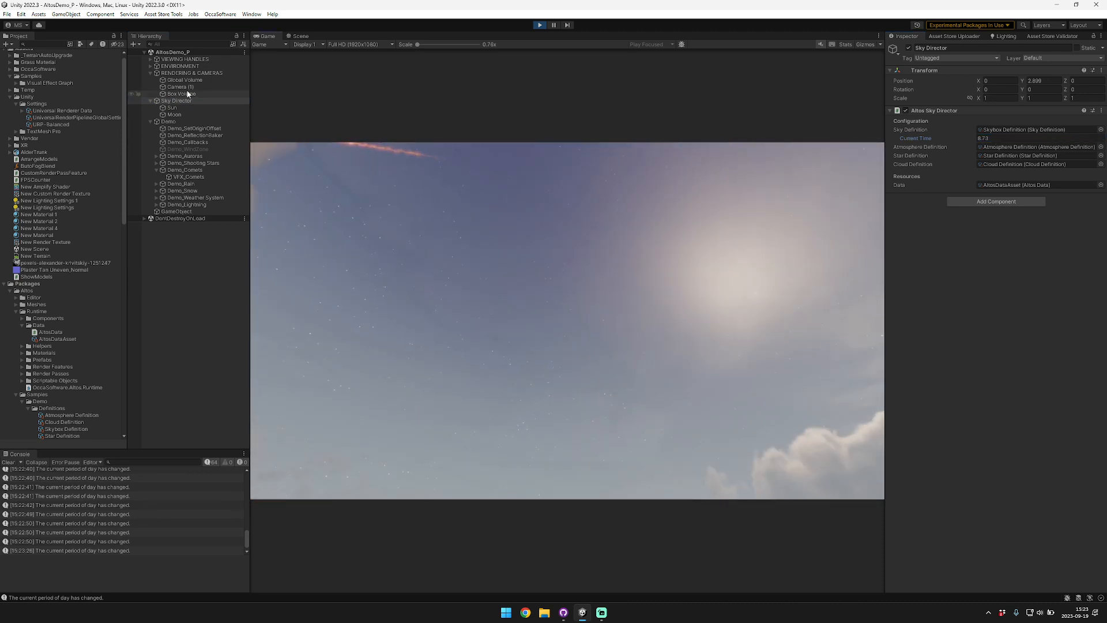
In the Cloud Definition, set the high-altitude Cloudiness to 0.43 and the Extinction Coefficient to about 60.12.
double_click(1025, 163)
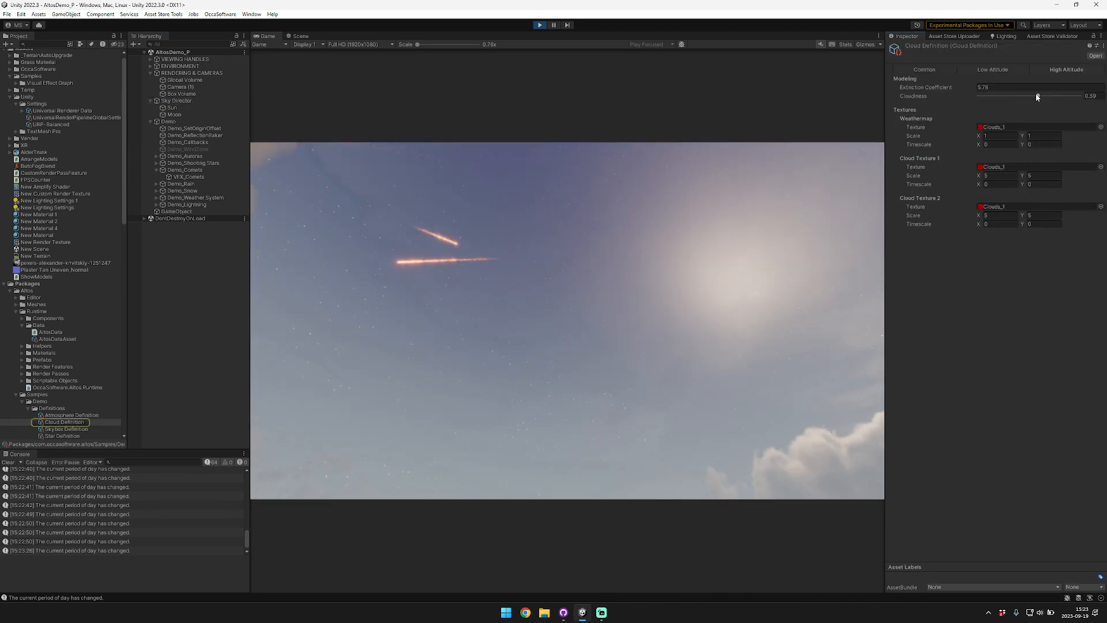
mouse_move(1037, 95)
mouse_down()
mouse_move(1007, 94)
mouse_move(1018, 96)
mouse_up()
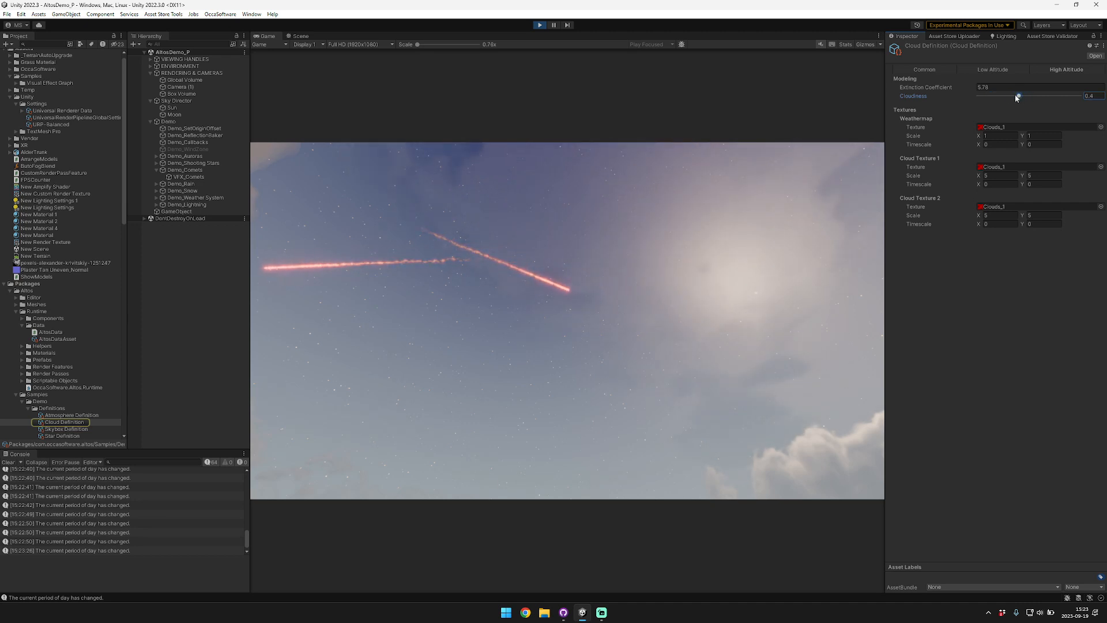
drag(920, 87, 558, 148)
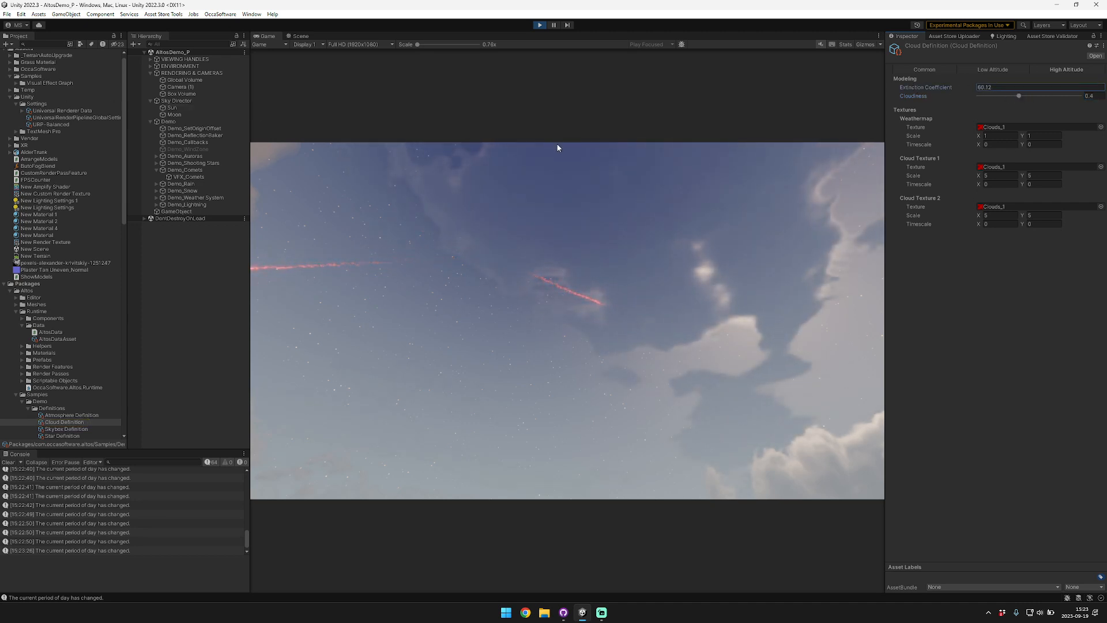
drag(1007, 97, 1026, 97)
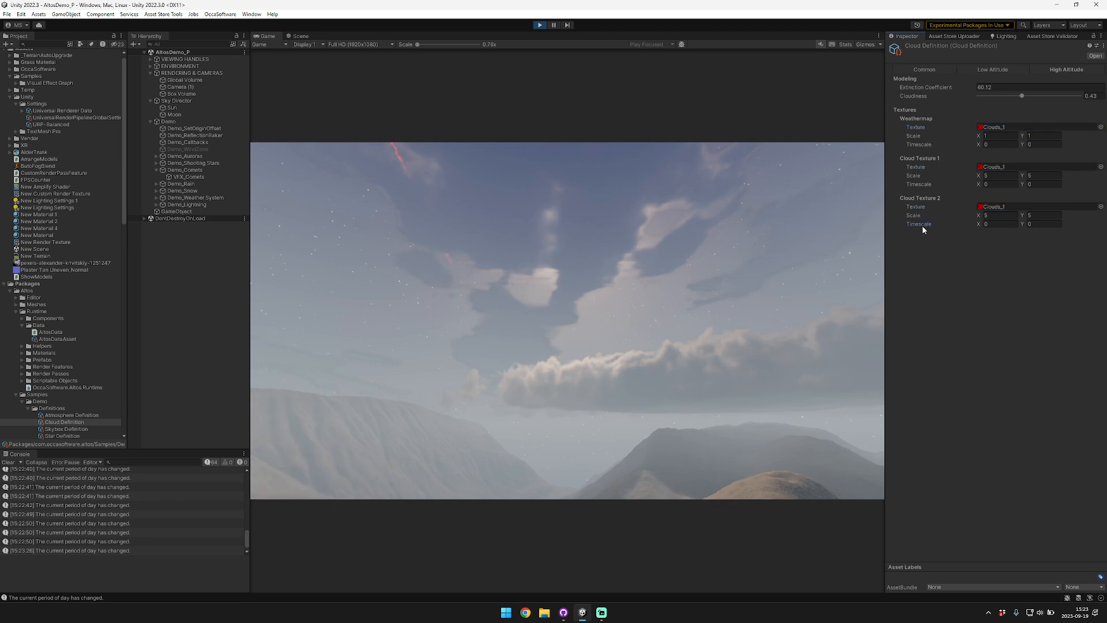
Preview a very low cloud rendering Step Count at 1.1x Game view scale, restore it to 128, and try a lower Noise.
click(925, 70)
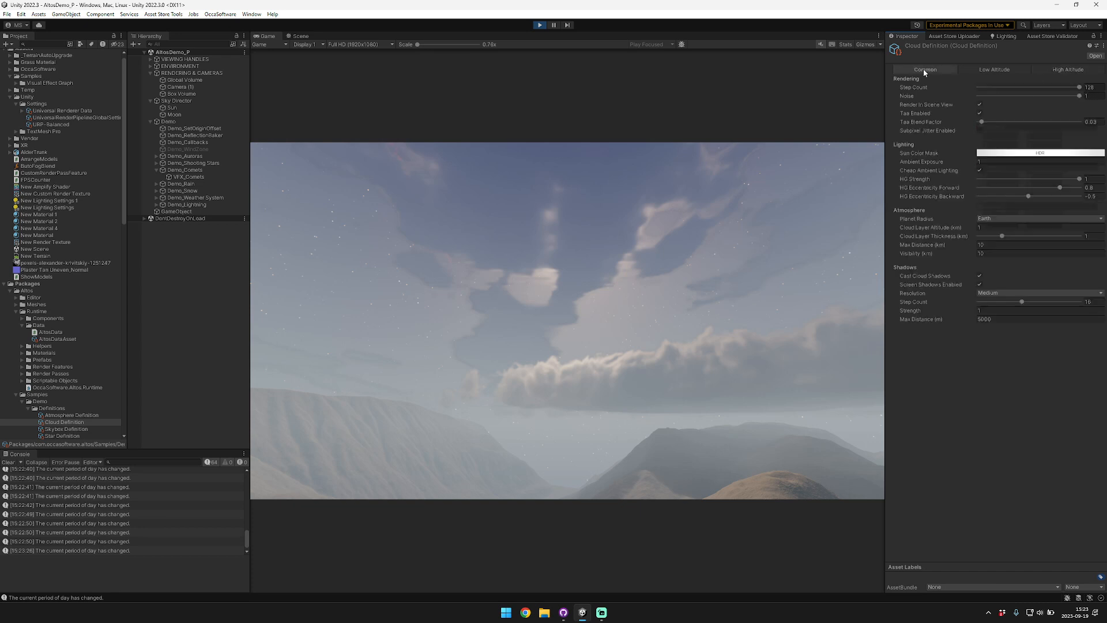
click(1079, 87)
drag(1002, 85, 983, 90)
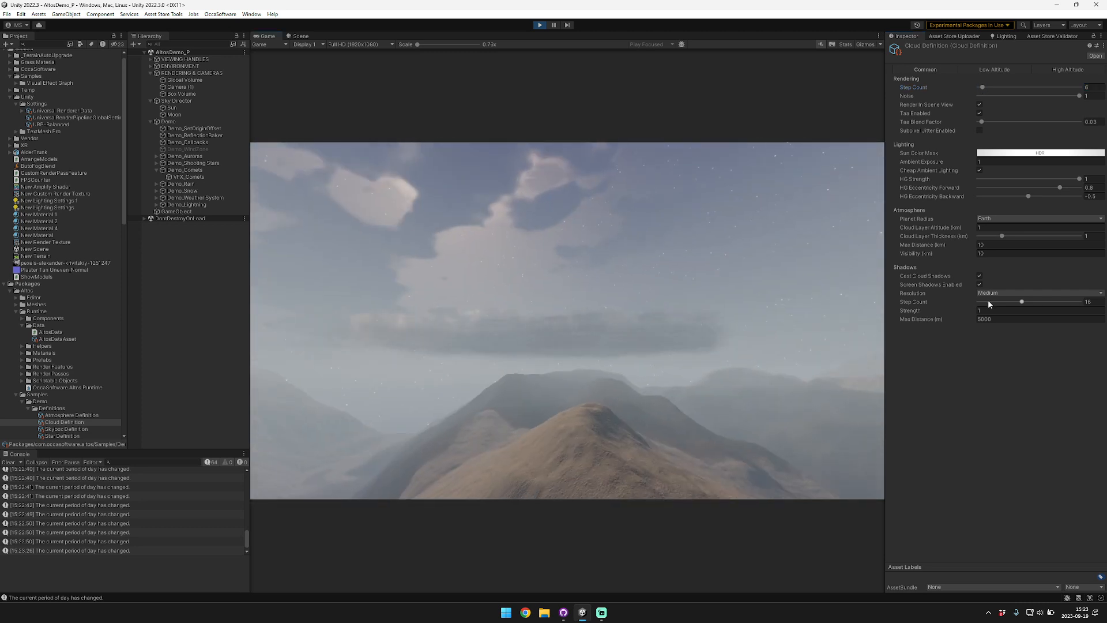
click(431, 45)
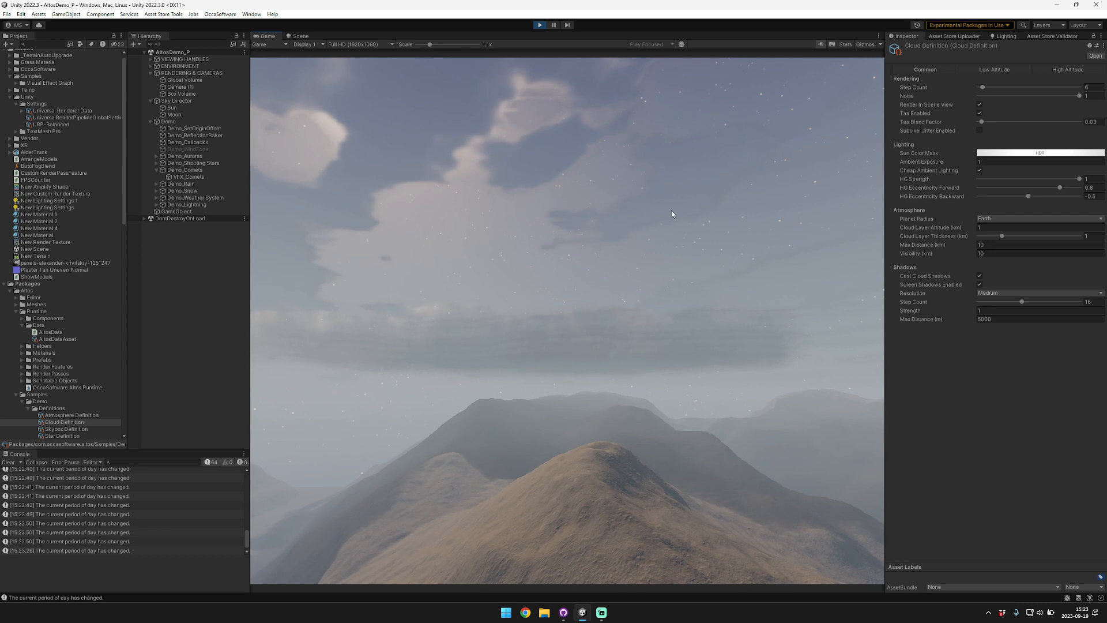
drag(984, 88, 1000, 93)
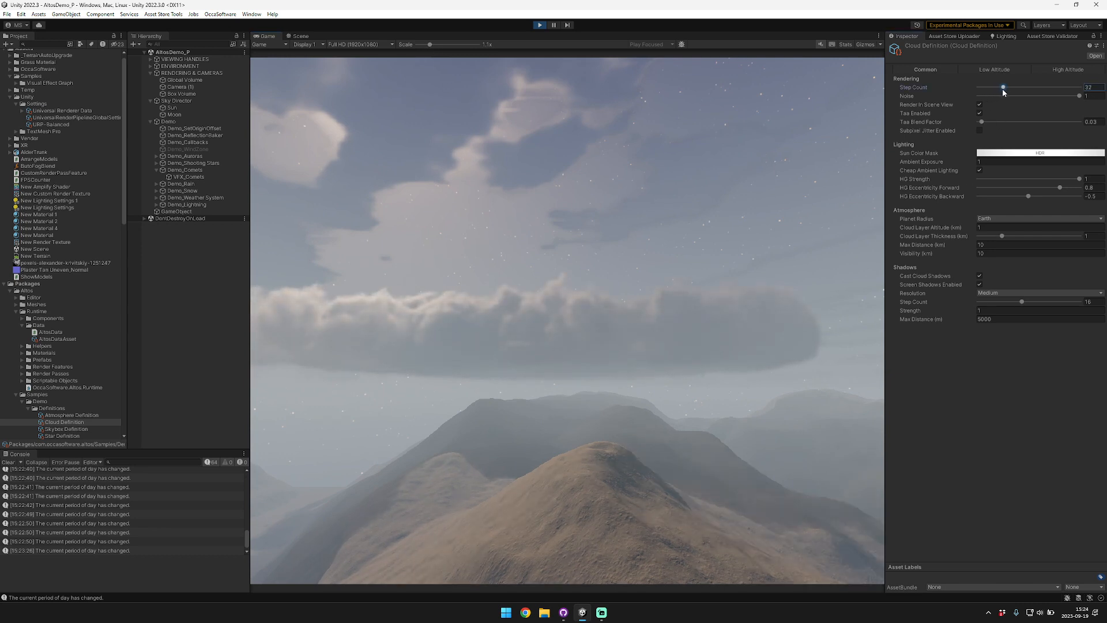
drag(1003, 93, 1005, 93)
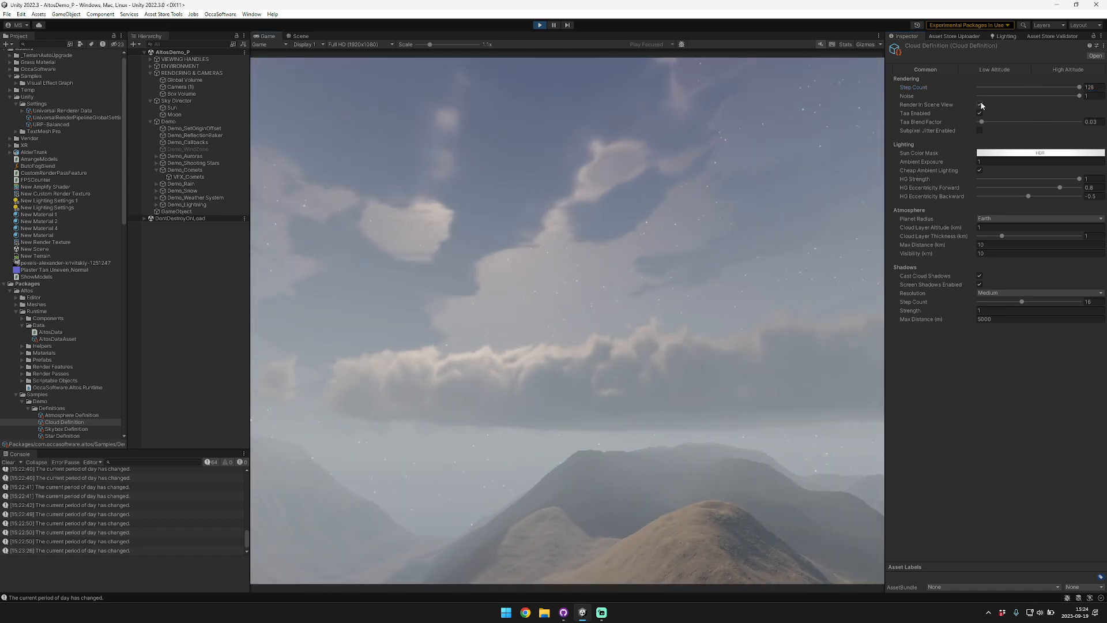
drag(1080, 95, 1008, 95)
Turn Render In Scene View off and back on while checking the clouds in the Scene view, and return to the Game view.
click(979, 104)
click(298, 36)
right_drag(570, 205, 661, 161)
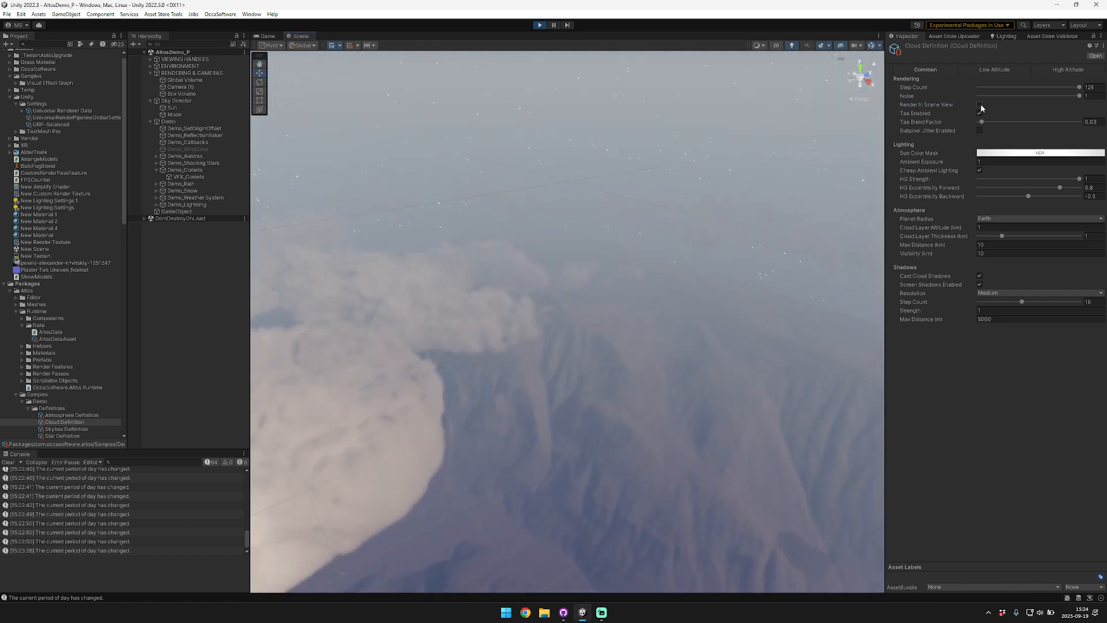
click(980, 105)
key(ctrl+2)
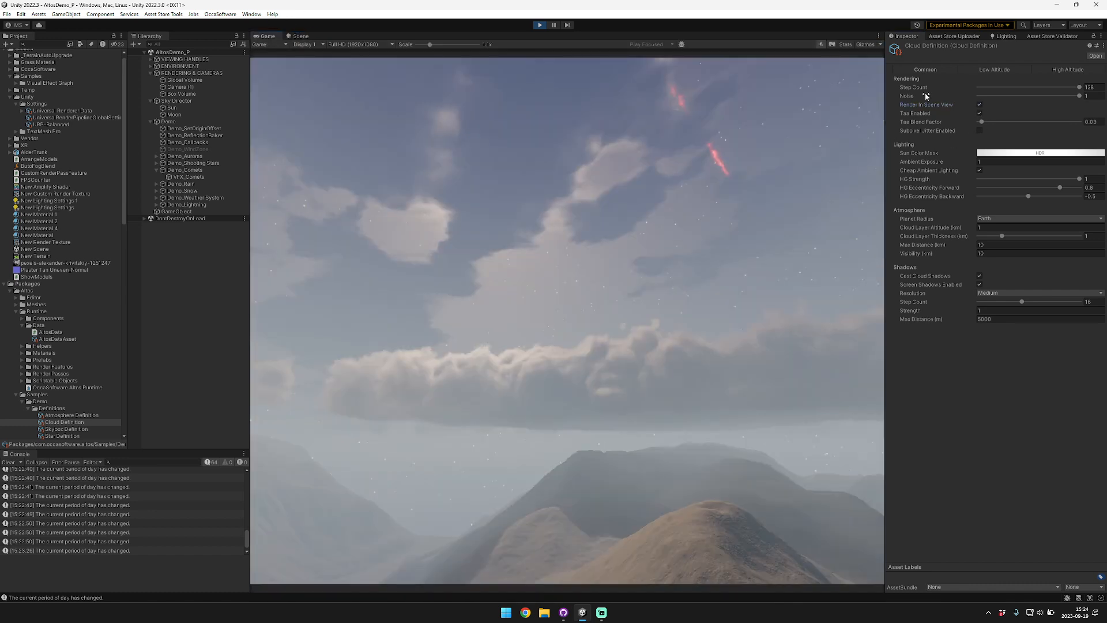
Toggle Taa Enabled off and back on, and enable Subpixel Jitter for the clouds.
click(979, 113)
click(979, 114)
right_drag(831, 136, 703, 262)
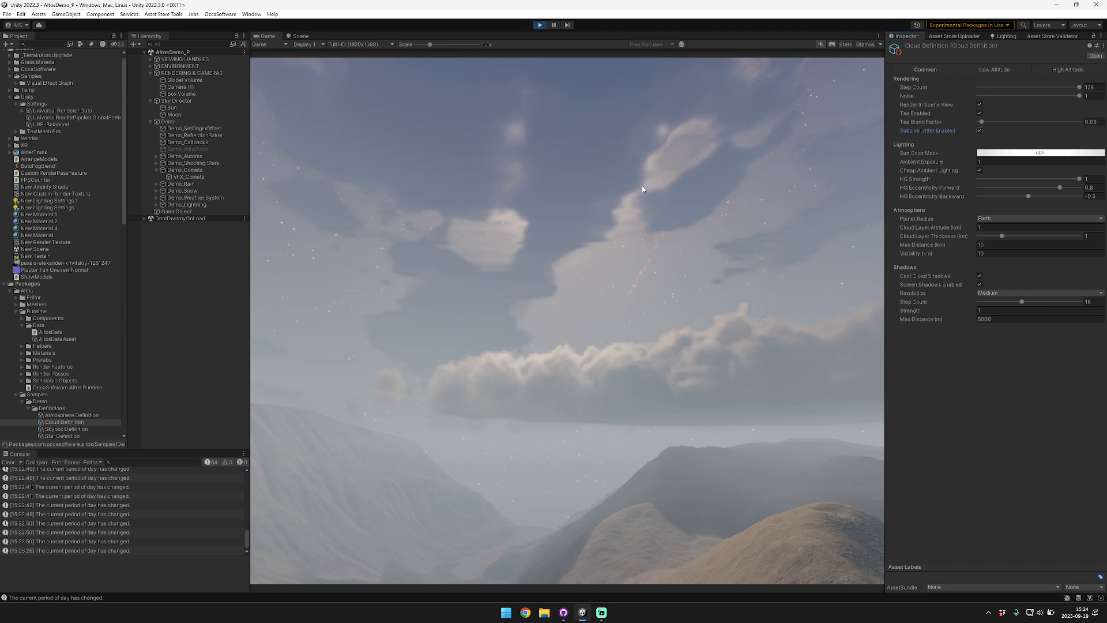
right_drag(642, 185, 843, 167)
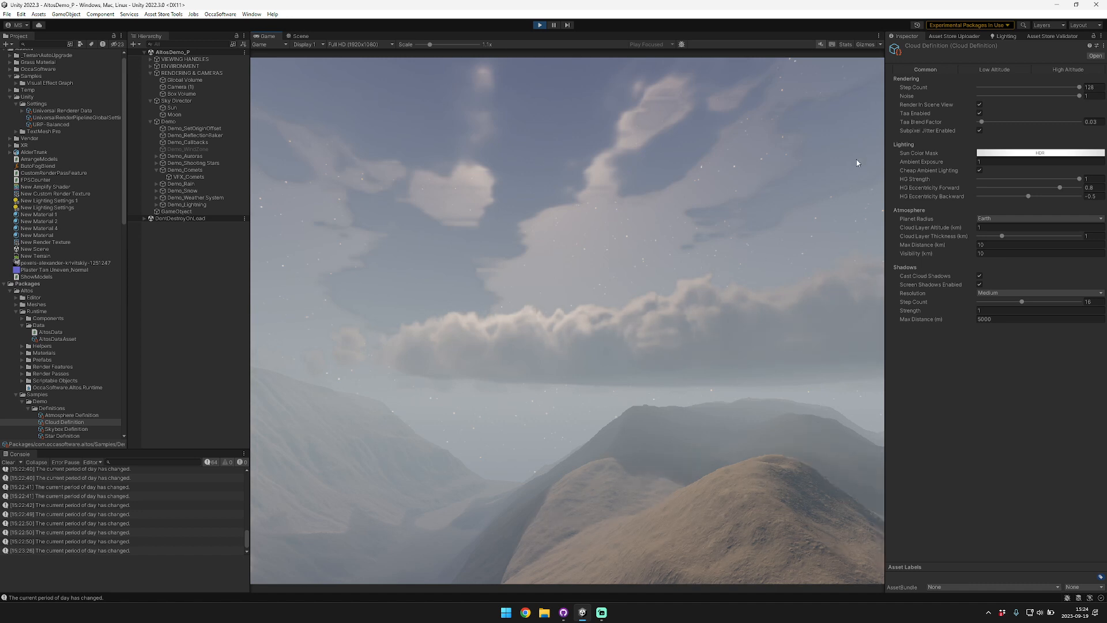
Open and enable the Frame Debugger, and expand the altos_VolumetricCloudRenderPass events.
click(251, 14)
mouse_move(324, 205)
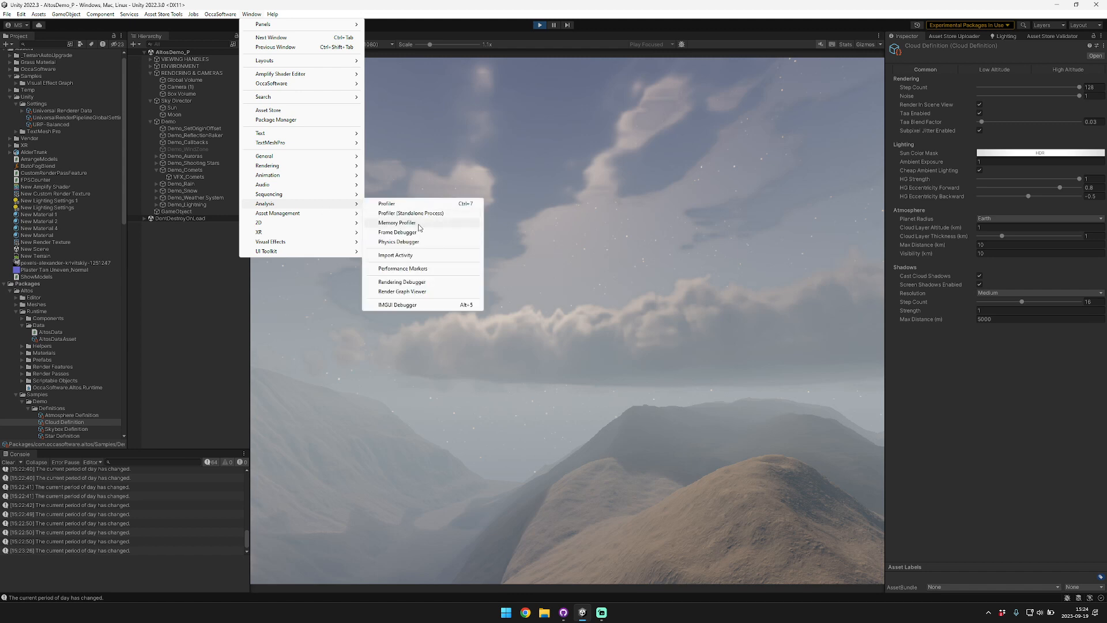
click(415, 232)
click(551, 240)
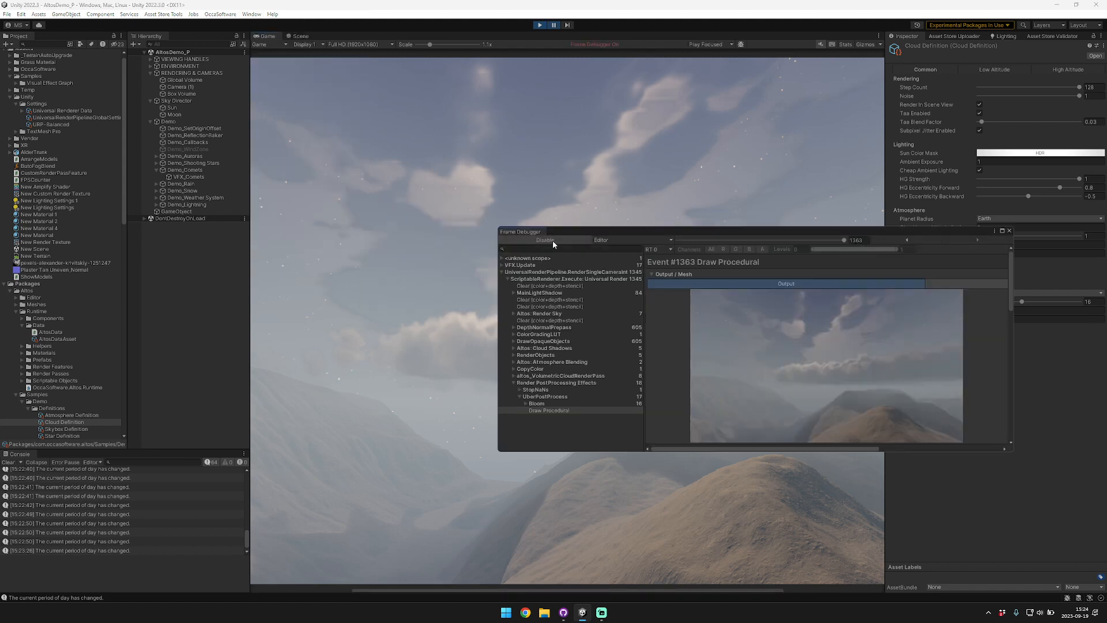
click(514, 376)
Inspect the second and third draws of the volumetric cloud pass, enlarging the Game view to 2.4x.
click(559, 388)
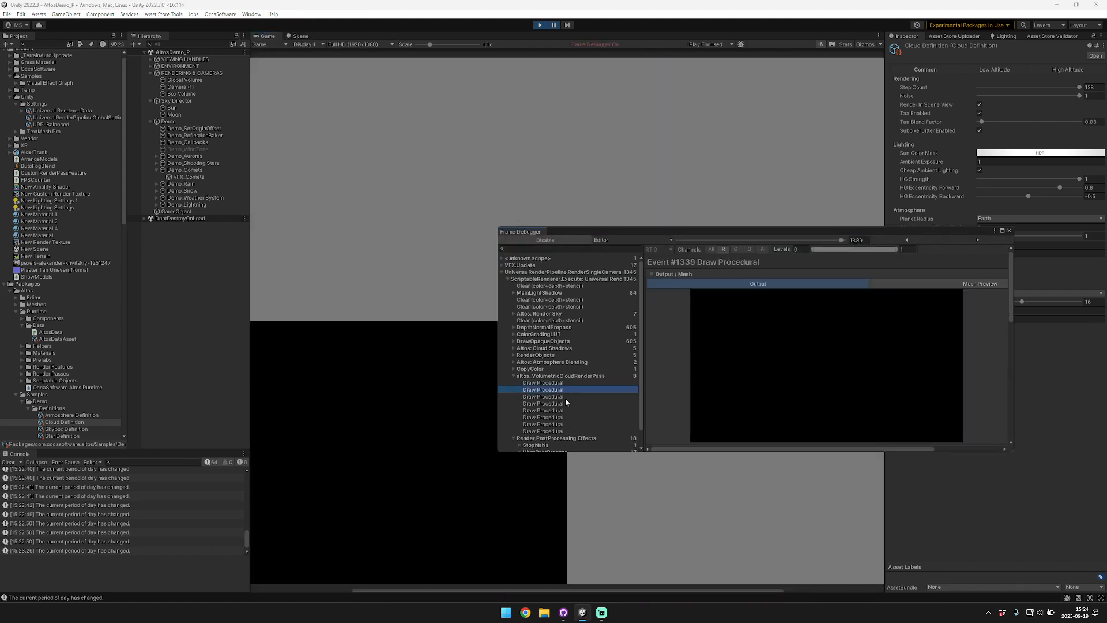
click(565, 398)
drag(779, 229, 745, 134)
scroll(406, 489, up, 4)
scroll(340, 554, up, 5)
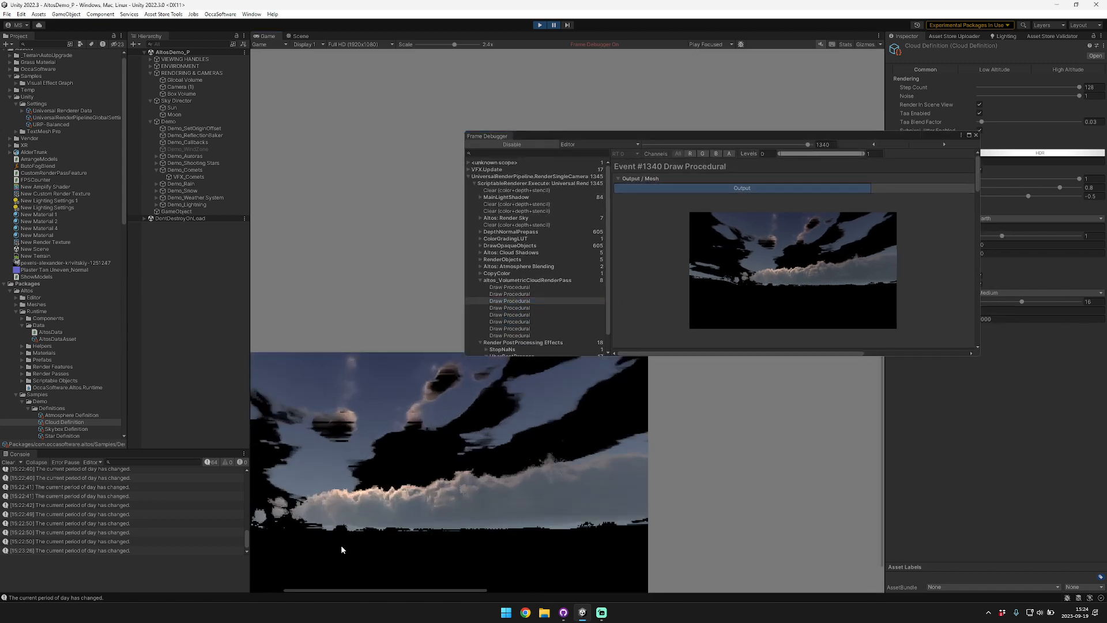
drag(783, 132, 669, 85)
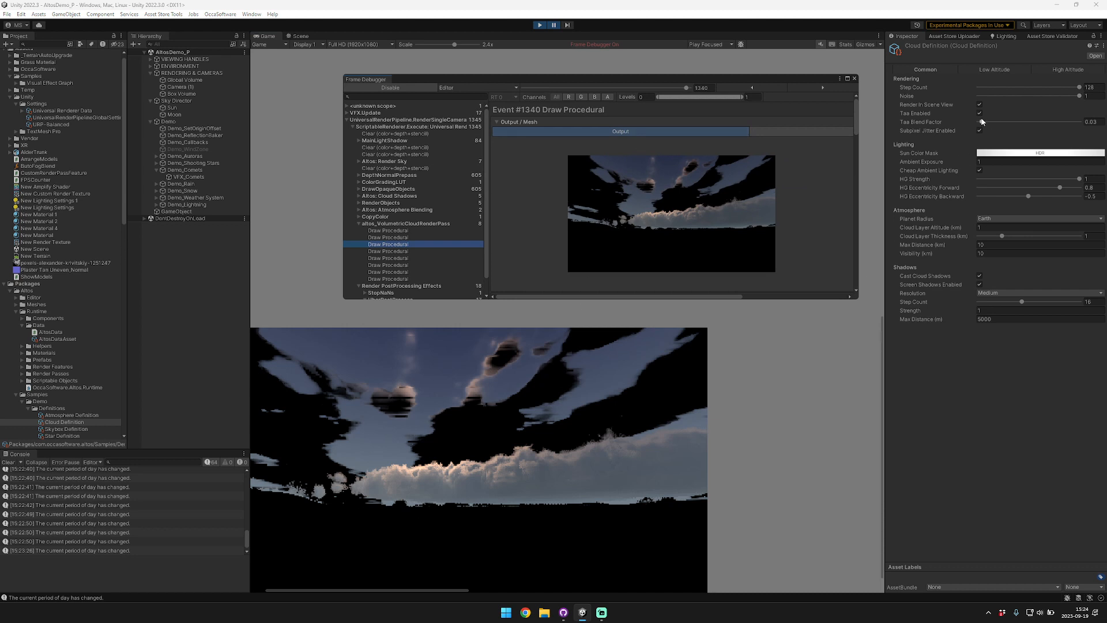
Inspect the fourth to sixth draws of the volumetric cloud pass at 0.76x Game view scale, and close the Frame Debugger.
click(410, 252)
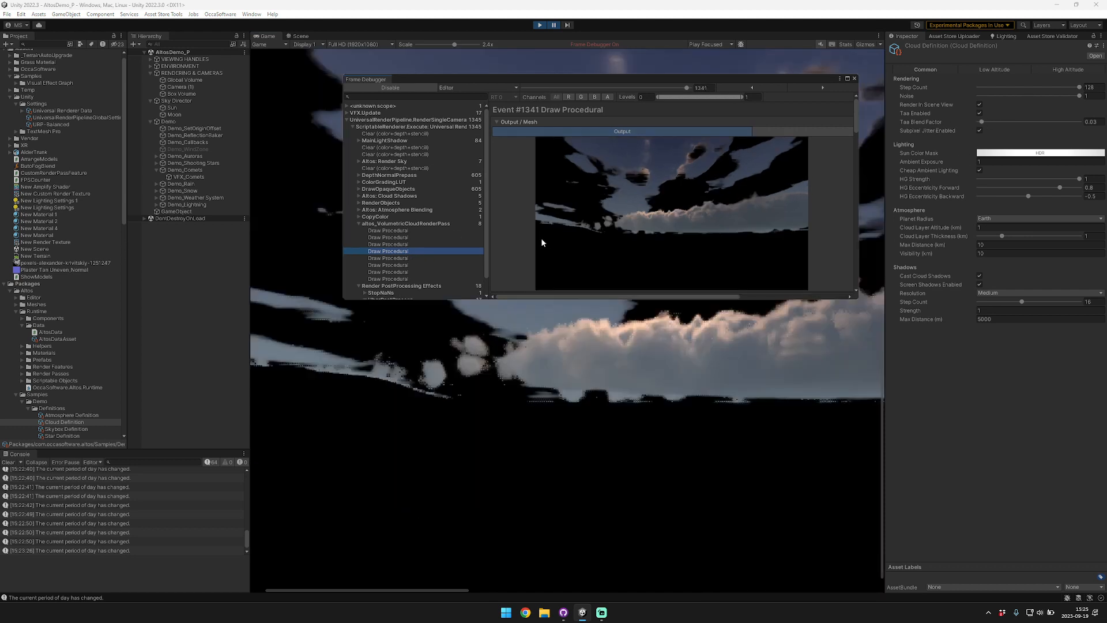
scroll(583, 237, down, 3)
click(398, 259)
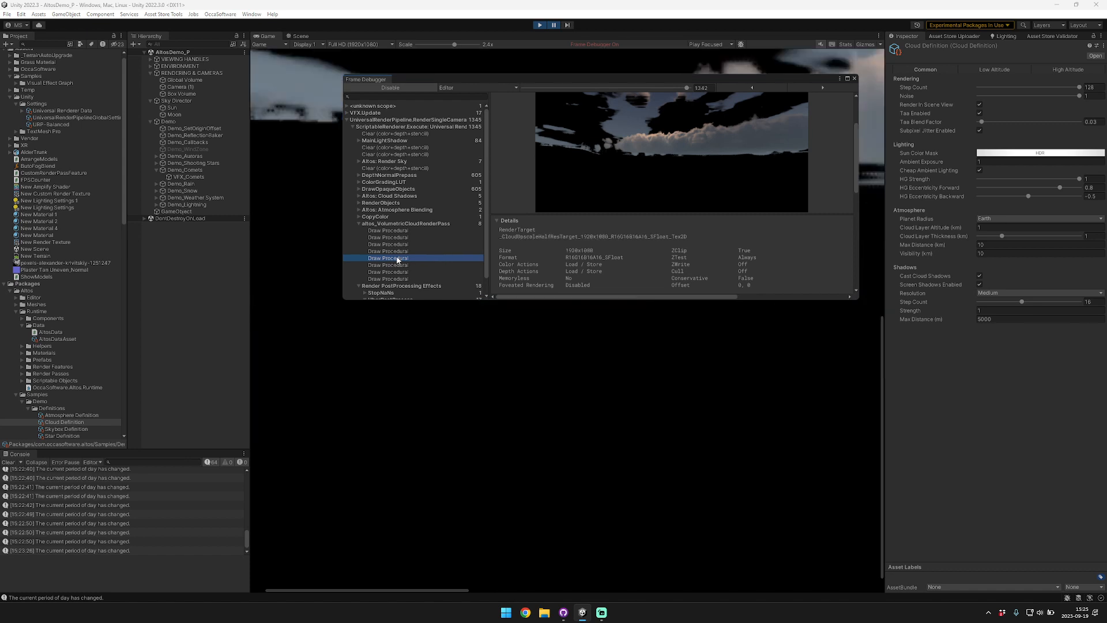
click(410, 265)
drag(628, 80, 697, 397)
scroll(539, 337, down, 10)
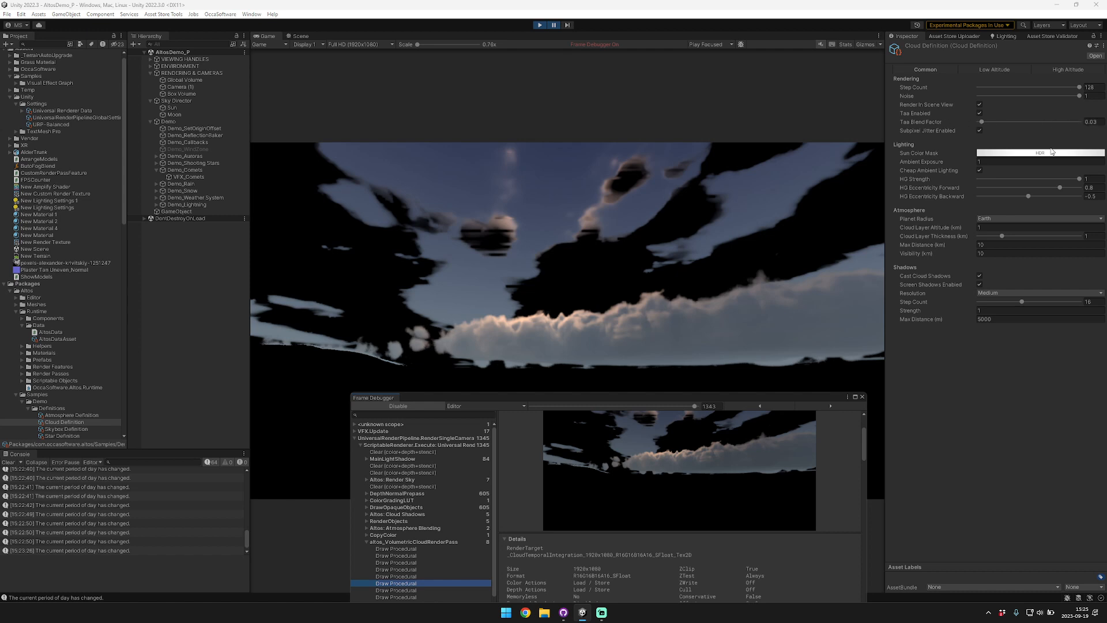
click(862, 397)
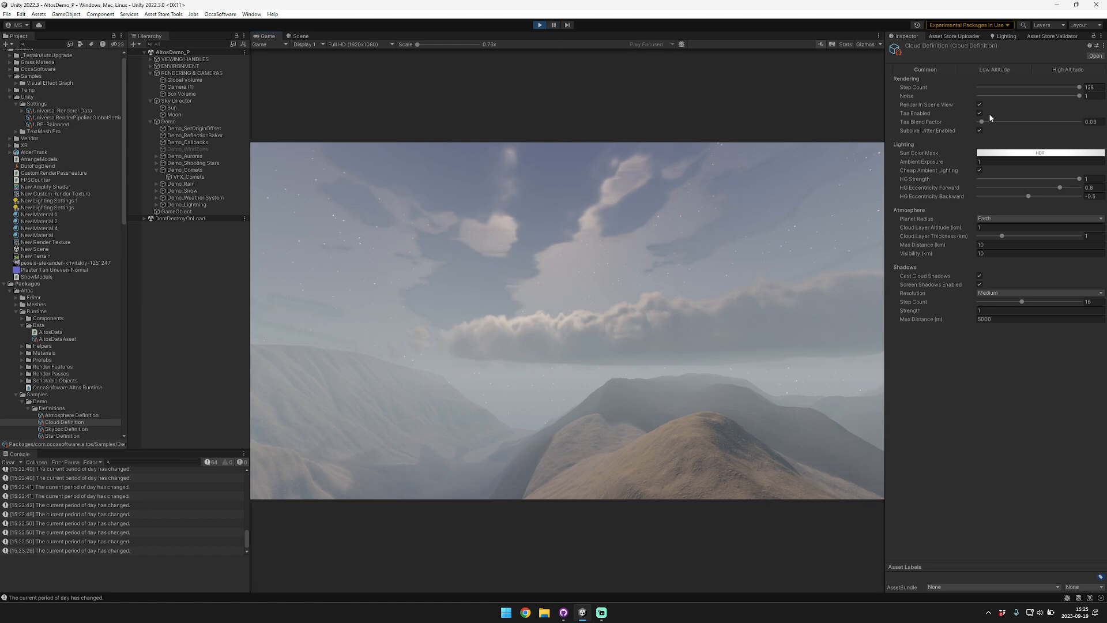
Try a higher Taa Blend Factor and a different Step Count, and restore them to 0.03 and 128.
drag(996, 121, 1077, 125)
drag(994, 90, 1030, 89)
click(1092, 121)
text(0.026)
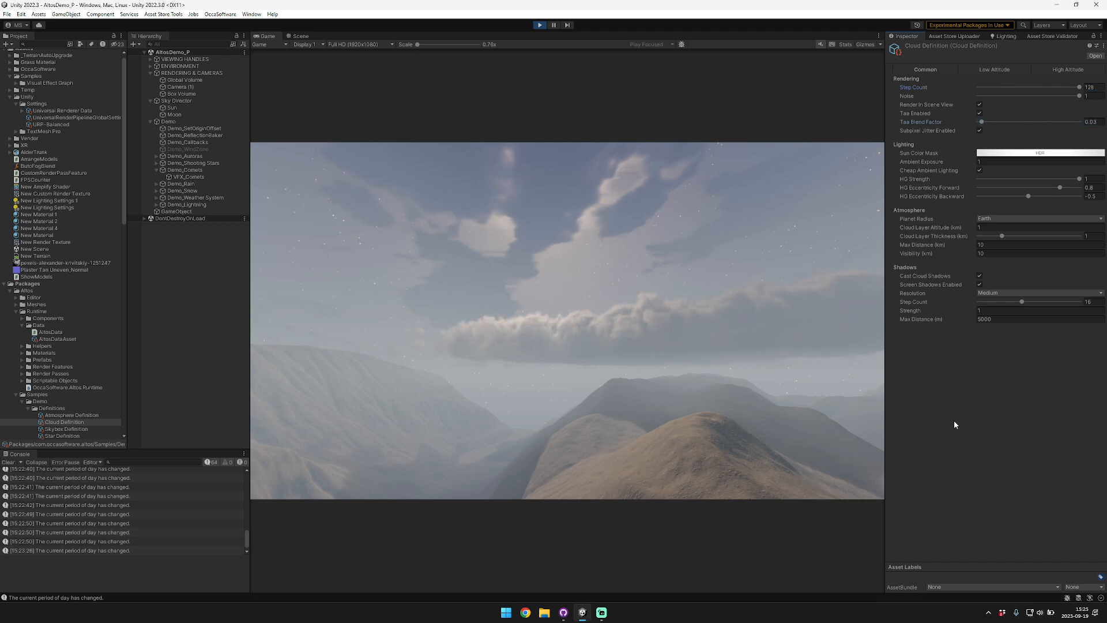
Try a light red Sun Color Mask and a different Ambient Exposure on the clouds, and restore both settings.
click(1005, 152)
mouse_move(1050, 198)
mouse_down()
mouse_move(1088, 194)
mouse_move(1070, 206)
mouse_move(1034, 200)
mouse_up()
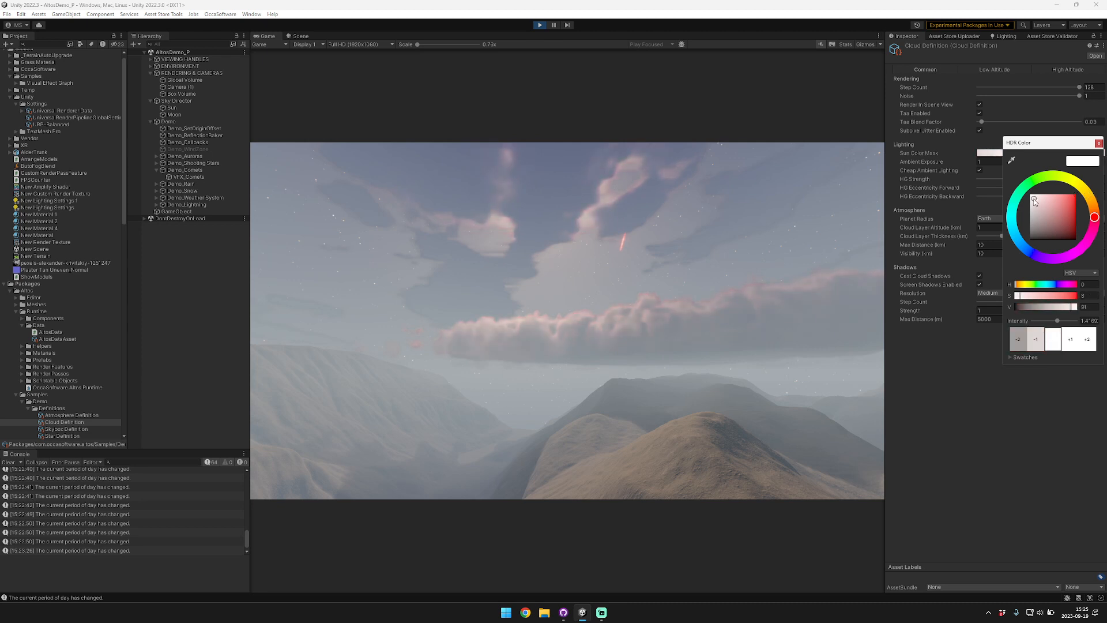
click(1099, 142)
mouse_move(926, 162)
mouse_down()
mouse_move(1028, 164)
mouse_move(891, 164)
mouse_move(946, 164)
mouse_up()
key(Escape)
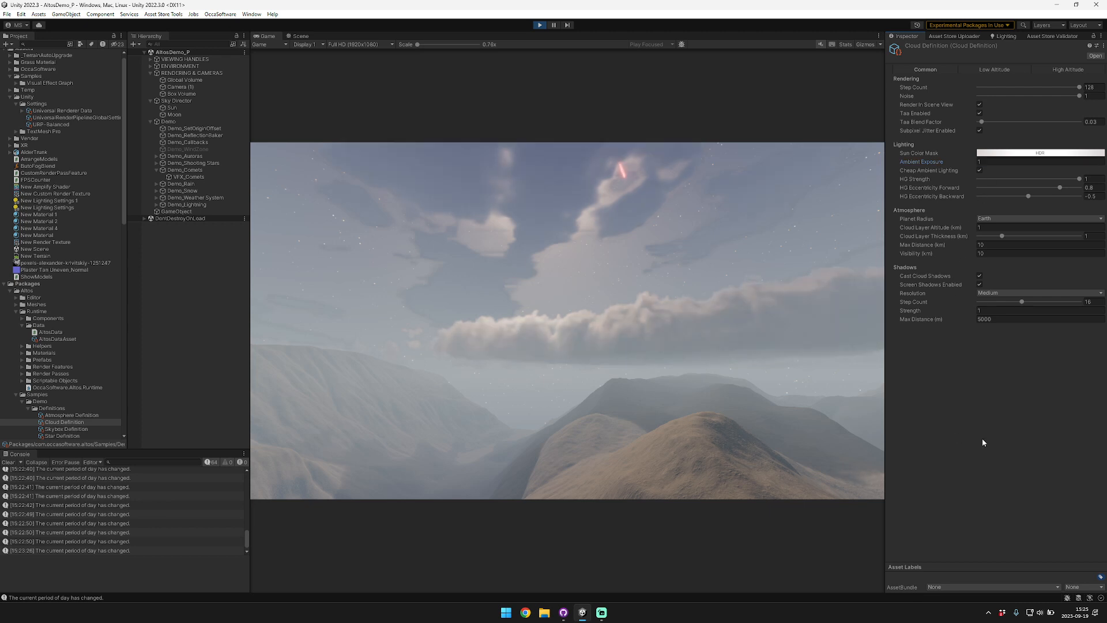
Toggle Cheap Ambient Lighting off and on, and try HG Strength at 0 before restoring it to 1.
click(980, 171)
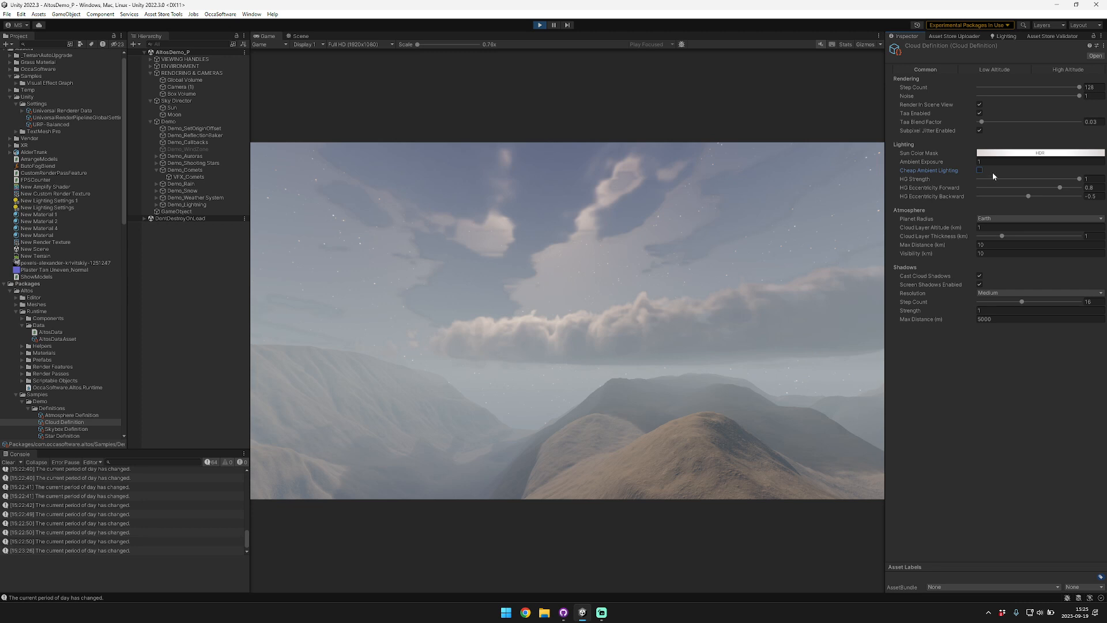
click(1080, 179)
drag(1048, 181, 1101, 183)
right_drag(865, 228, 569, 245)
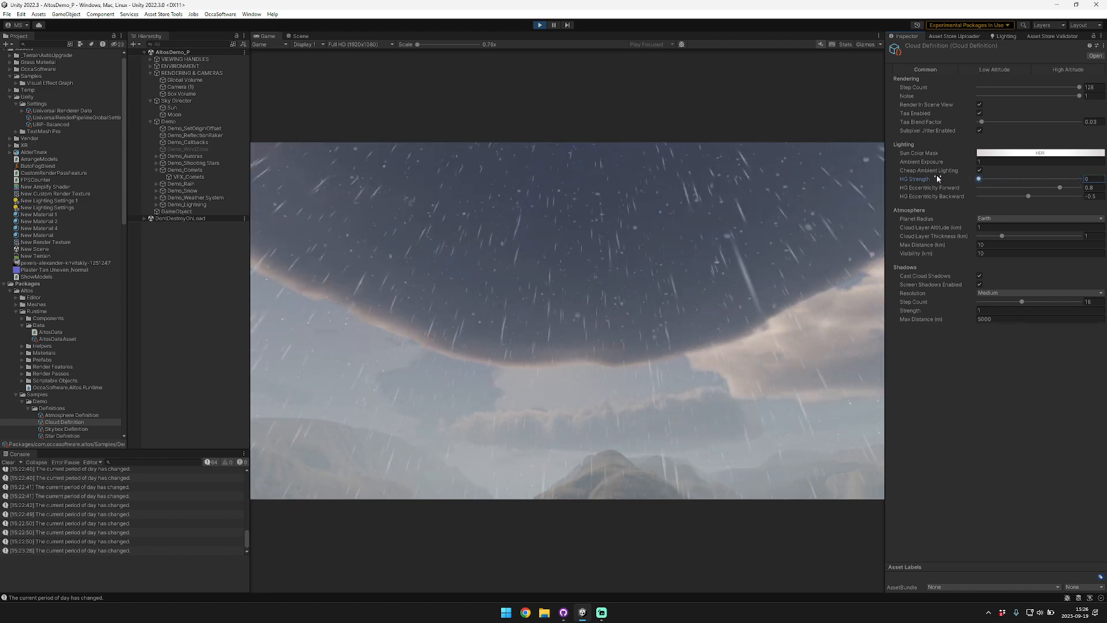
drag(979, 179, 1080, 179)
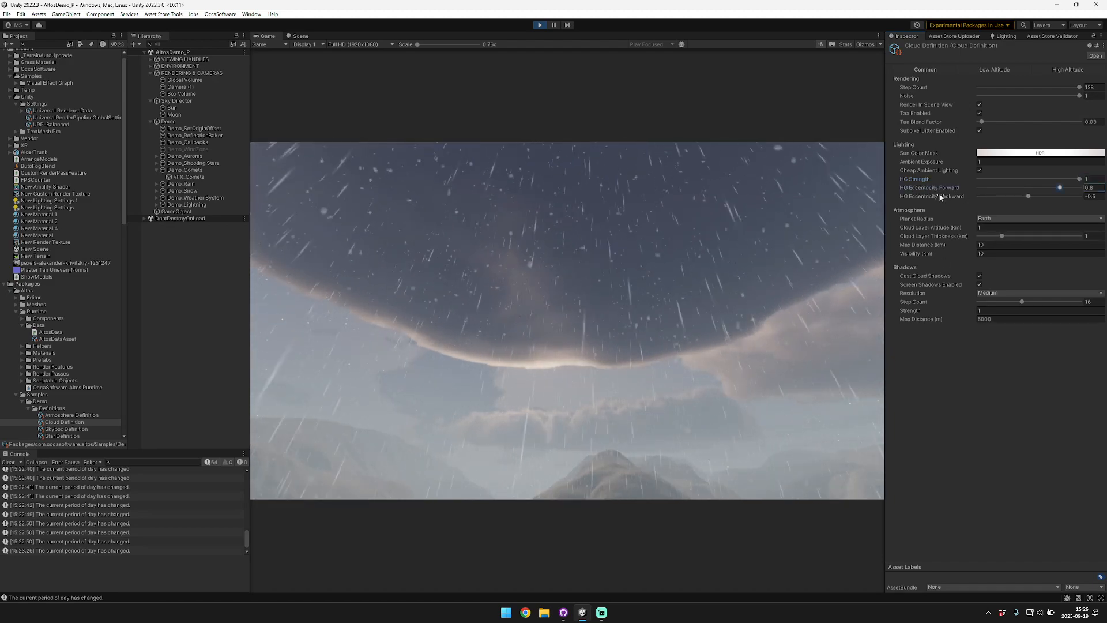
Try HG Eccentricity Backward at about -0.24 while looking down at the clouds, and restore it to -0.5.
click(935, 197)
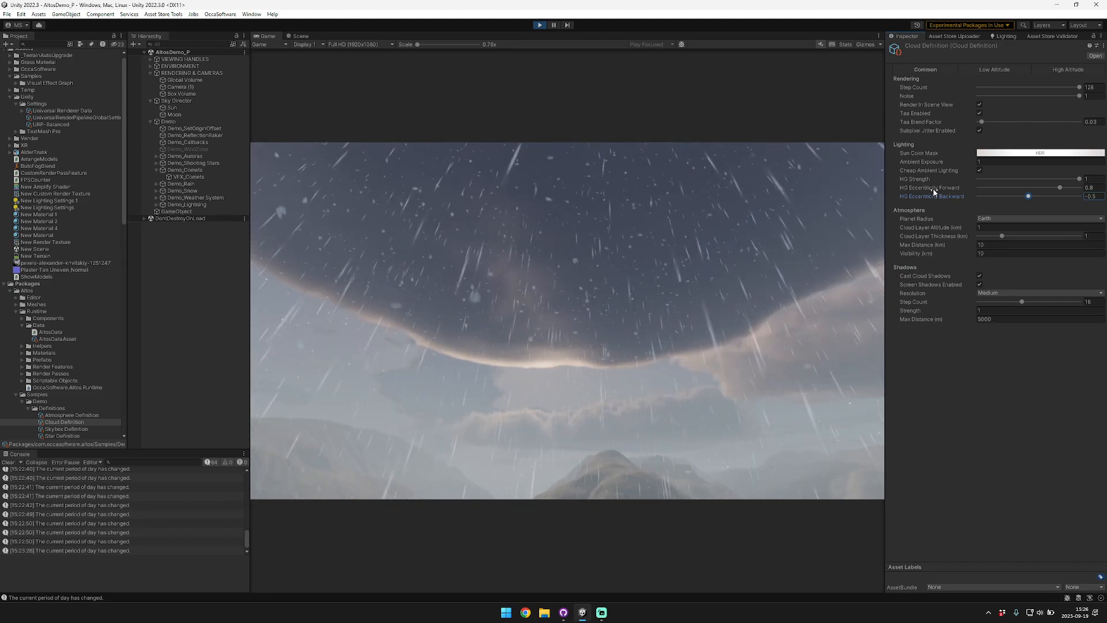
click(933, 189)
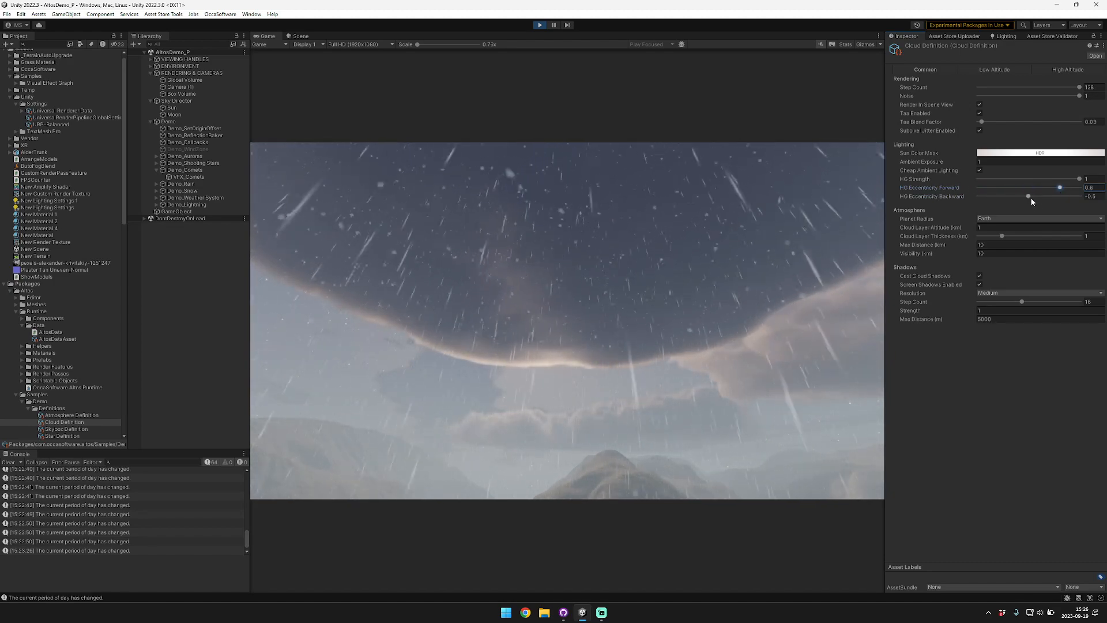
click(692, 196)
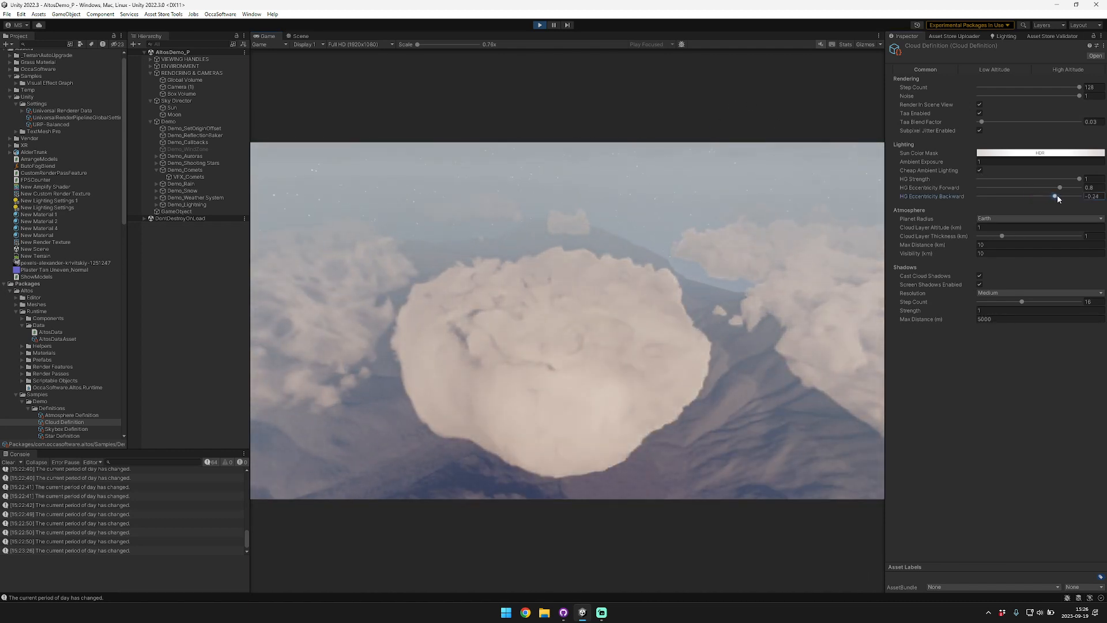
drag(1057, 198, 1018, 211)
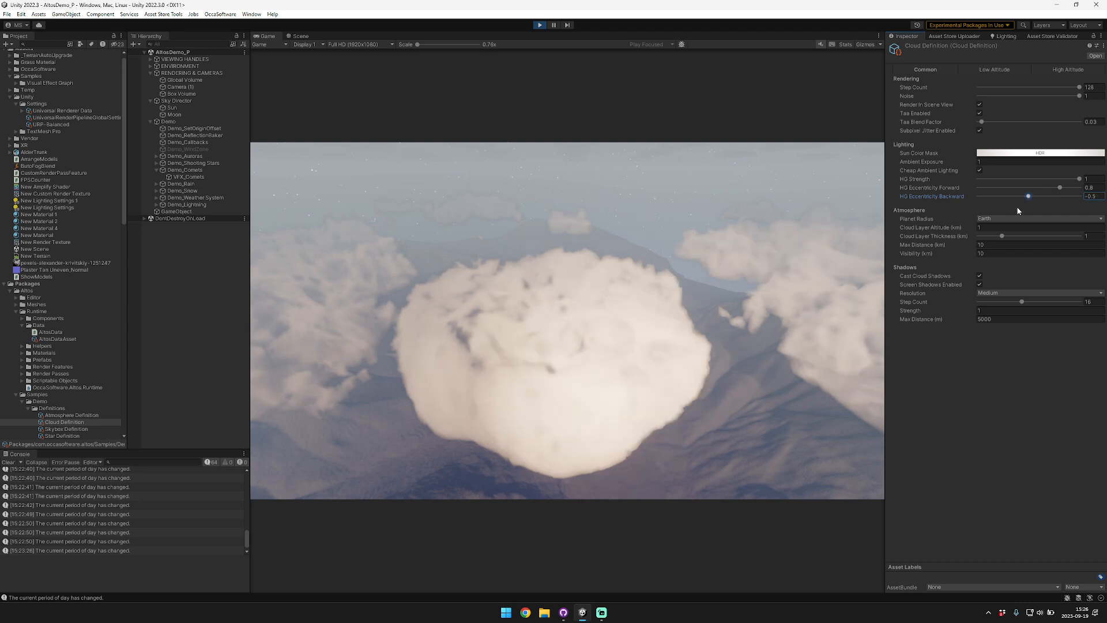
key(ctrl+s)
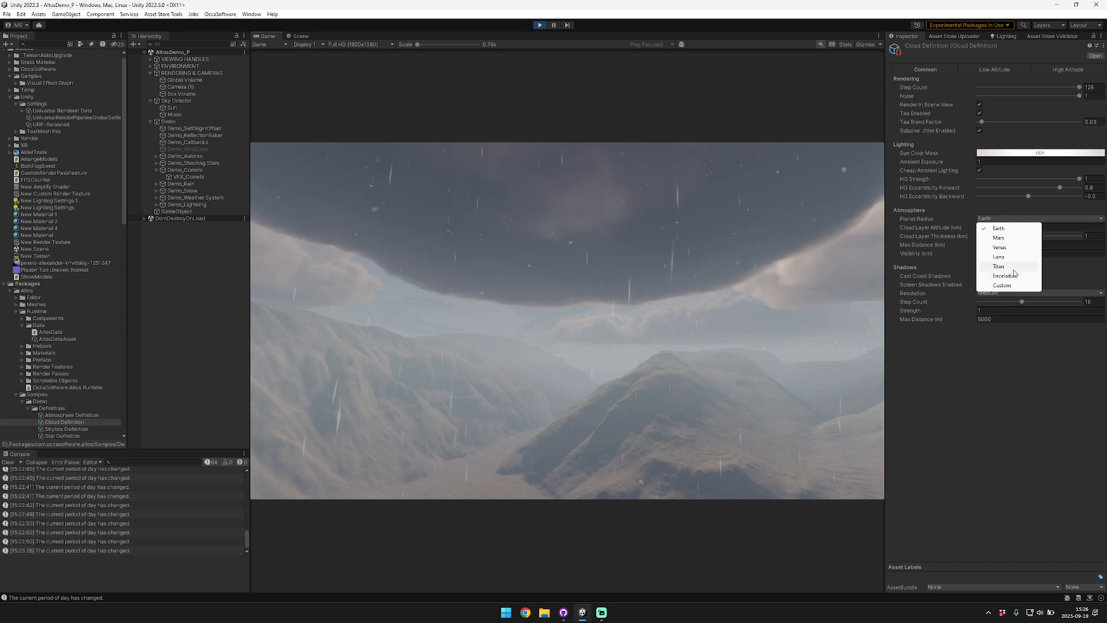
Set the cloud Planet Radius to Enceladus and raise the Cloud Layer Altitude to 1.75 km.
click(1015, 219)
click(1007, 276)
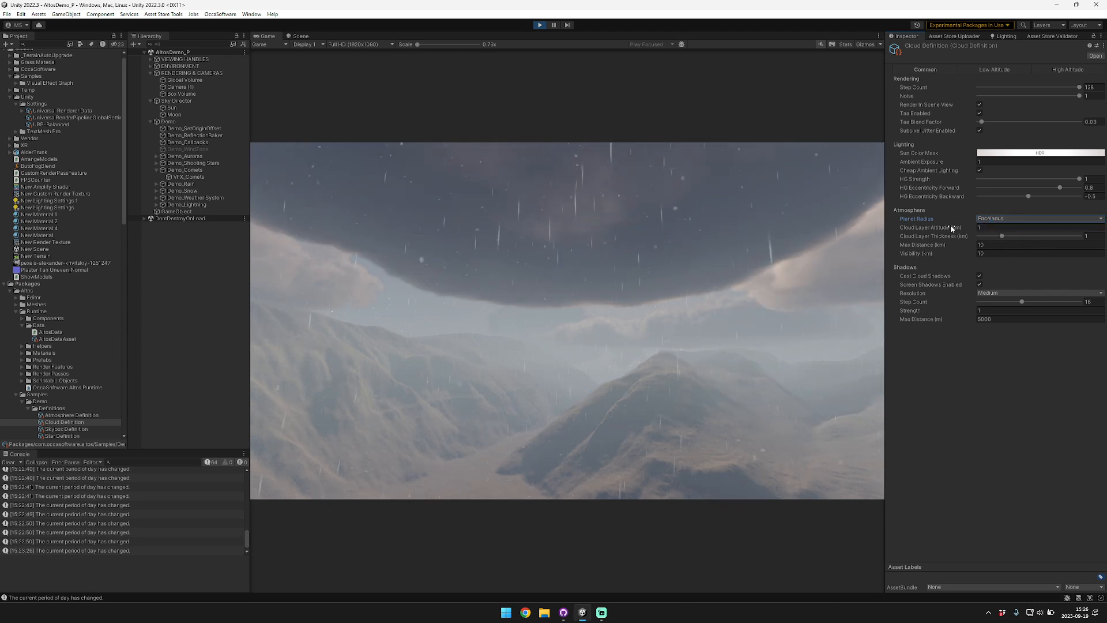
drag(950, 227, 965, 226)
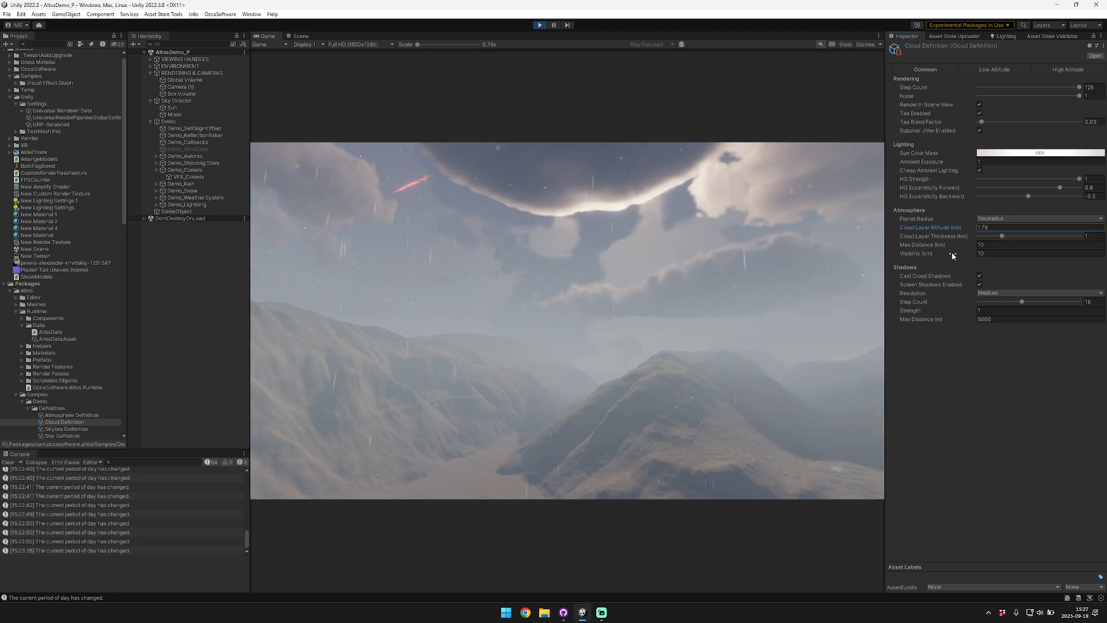
Set the clouds' atmosphere Max Distance and Visibility to 40 km each.
click(988, 245)
key(Tab)
text(40)
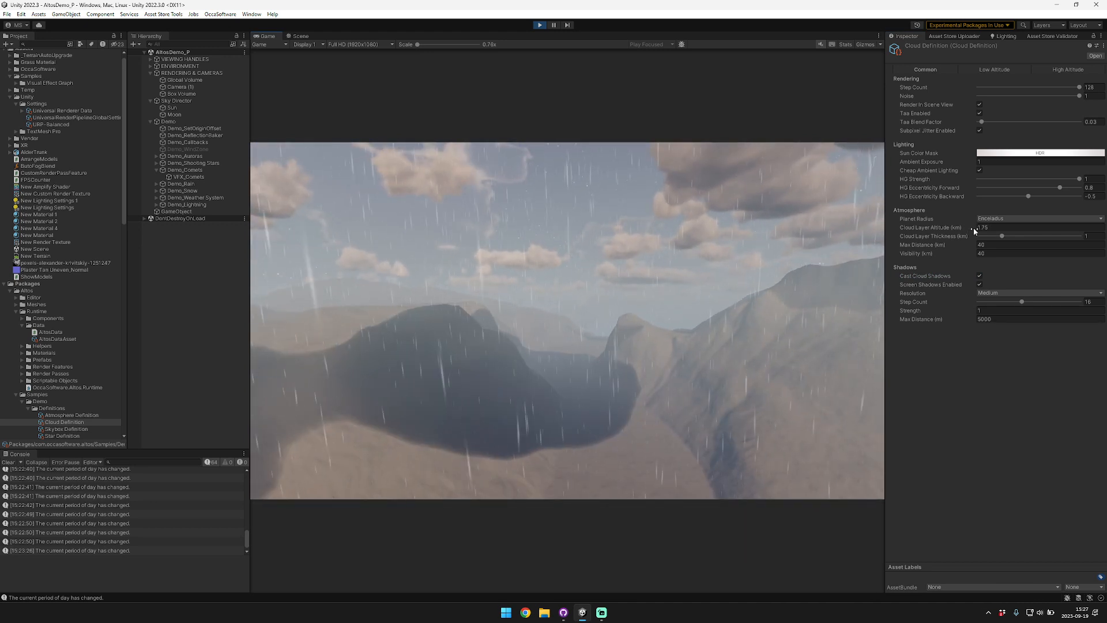
Try a Custom planet radius of 50 km and smaller, try the Titan preset, and return Planet Radius to Earth.
click(1001, 285)
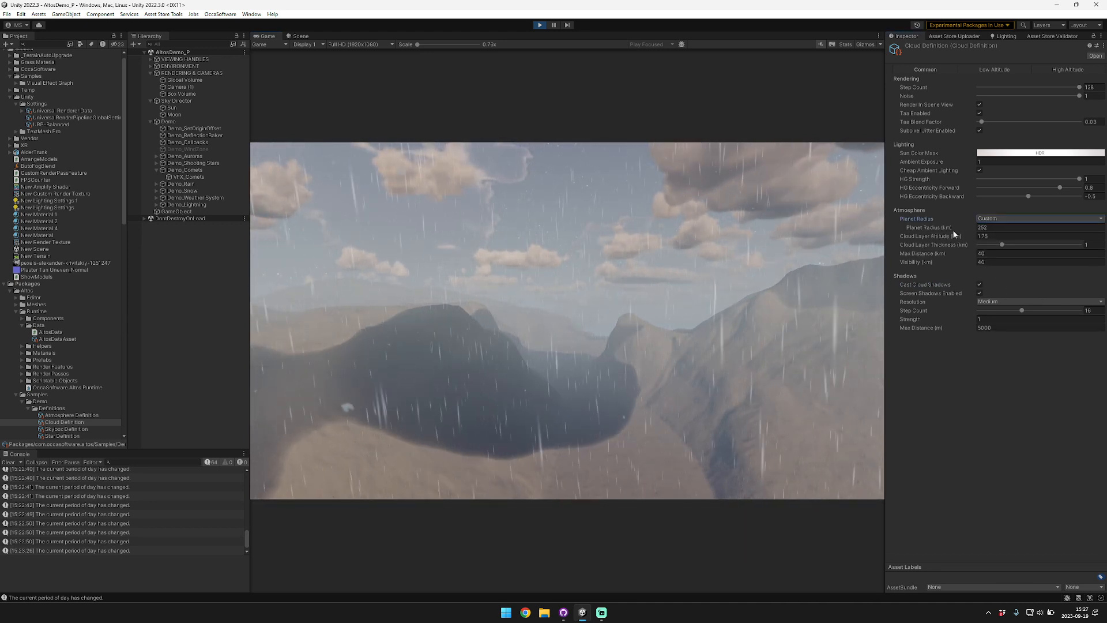
drag(884, 231, 860, 229)
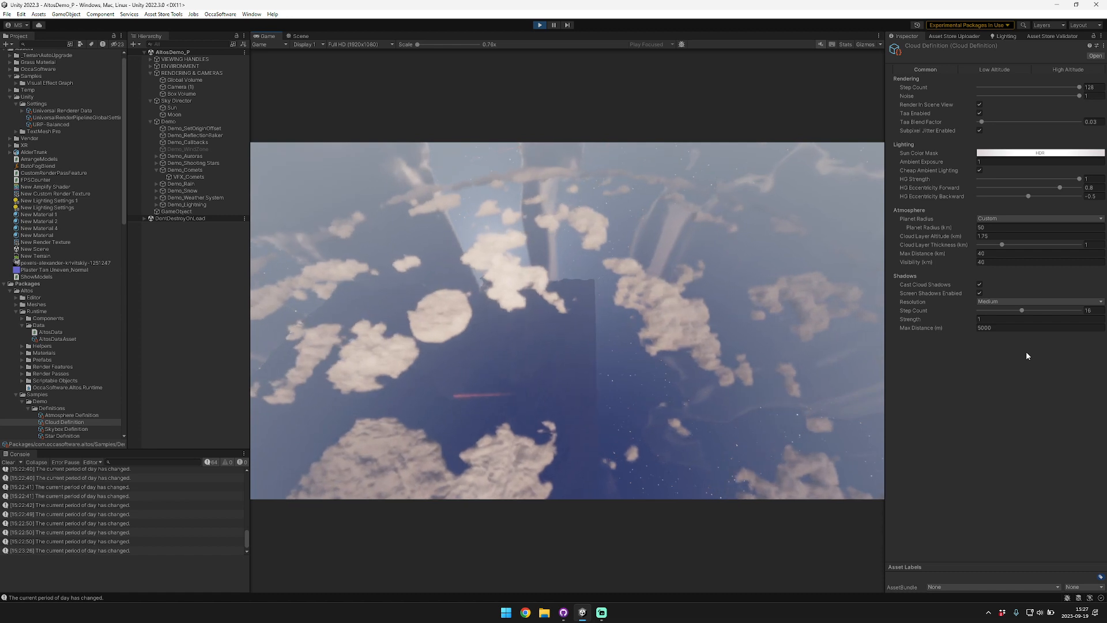
drag(931, 227, 908, 228)
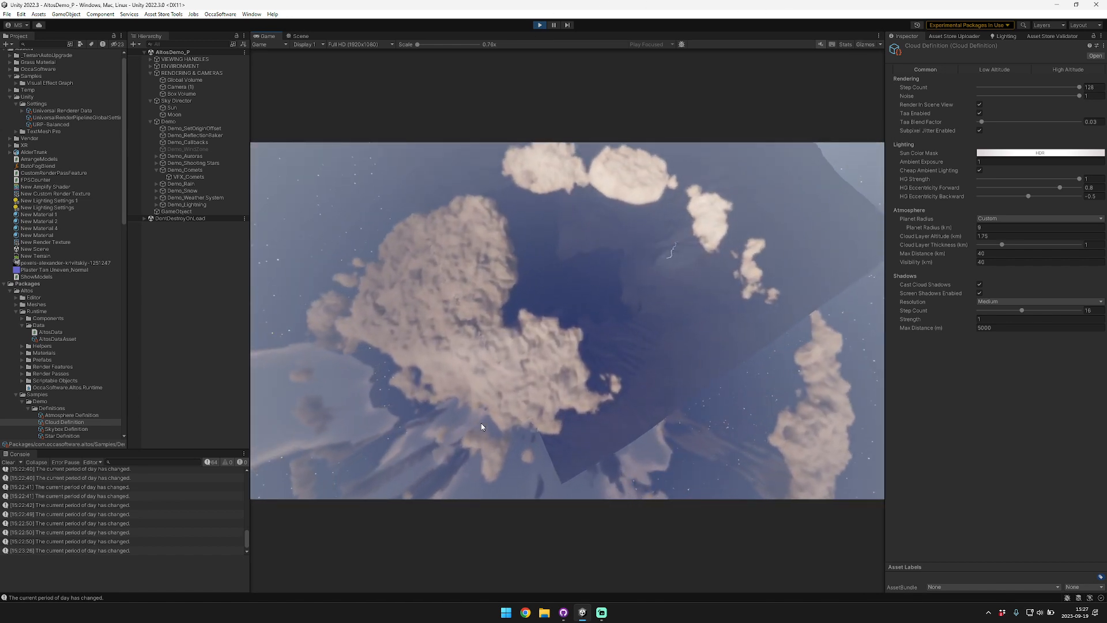
drag(943, 228, 963, 228)
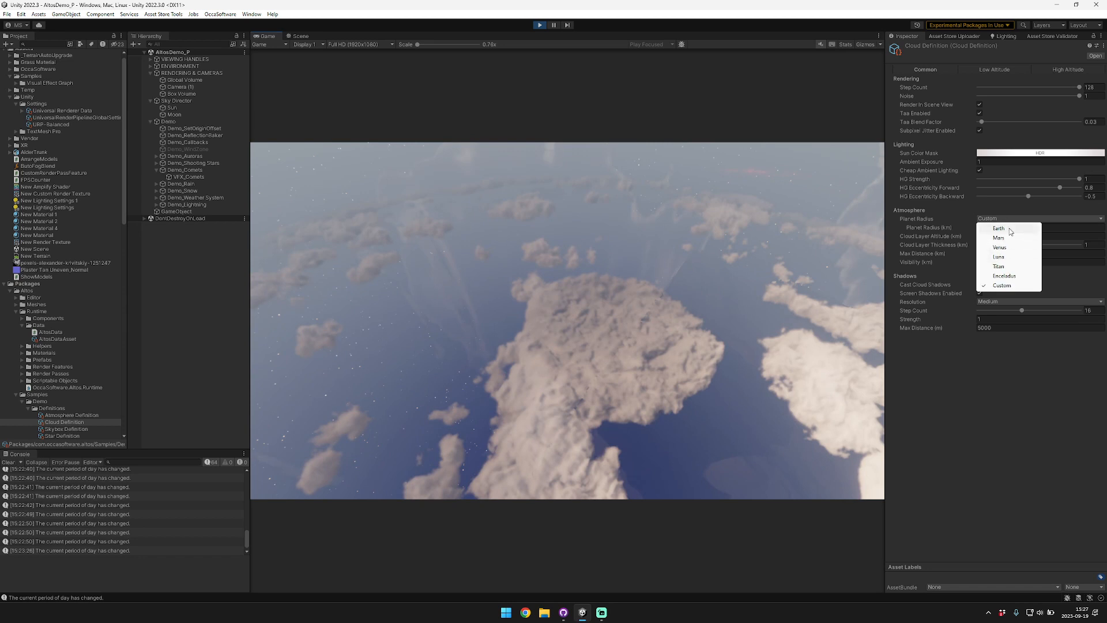
click(1010, 229)
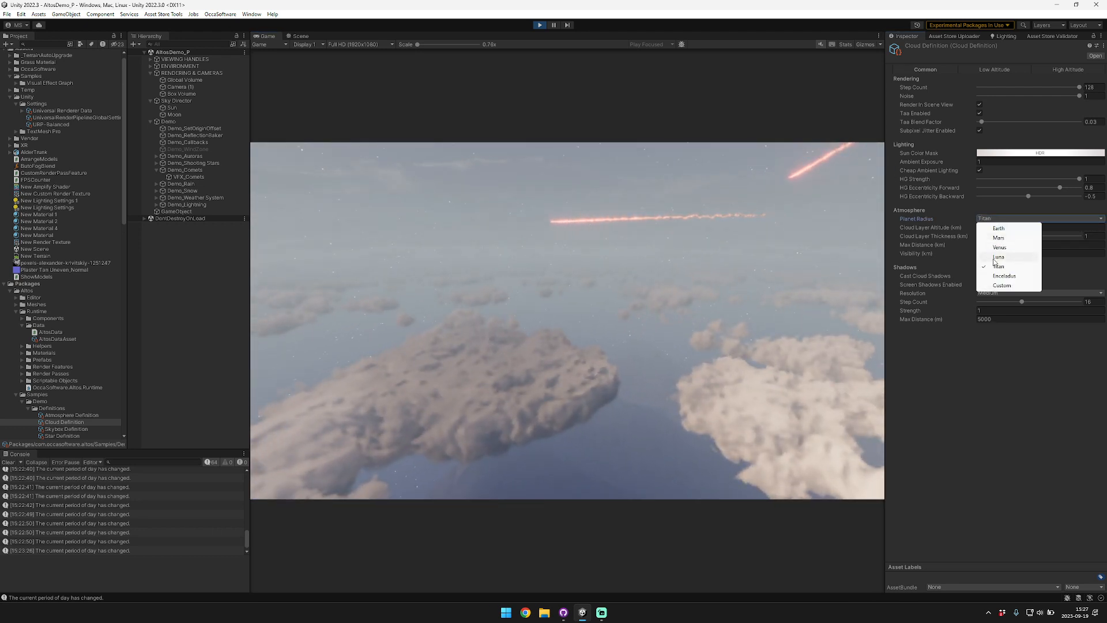
click(1001, 228)
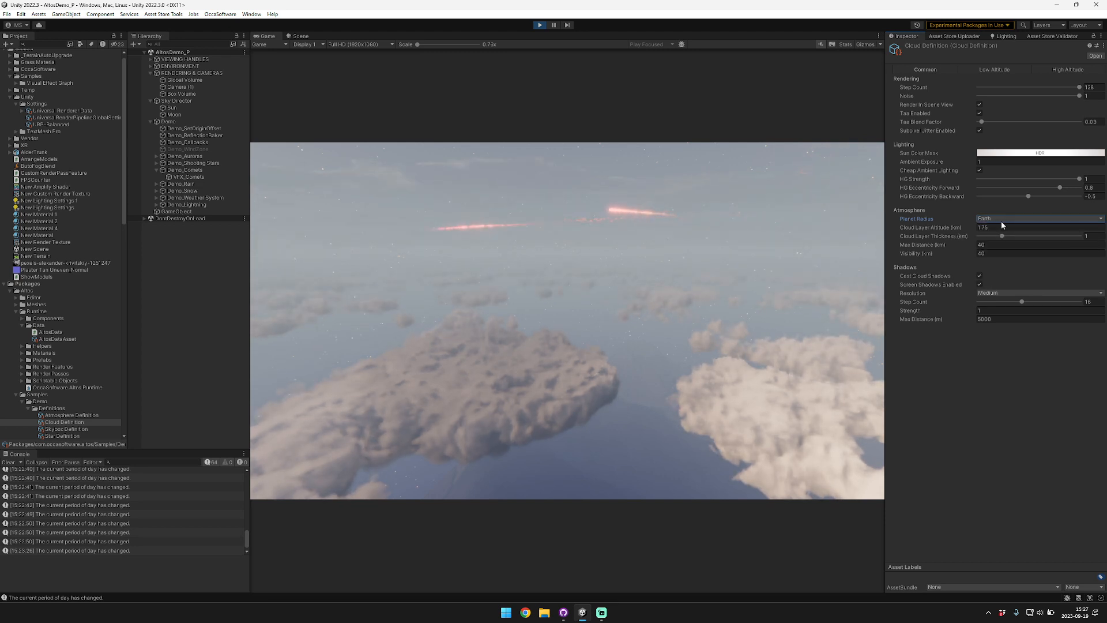
Set the Cloud Layer Thickness to 4 km and look around the clouds in the Game view.
drag(1004, 239, 1083, 240)
right_drag(676, 271, 699, 157)
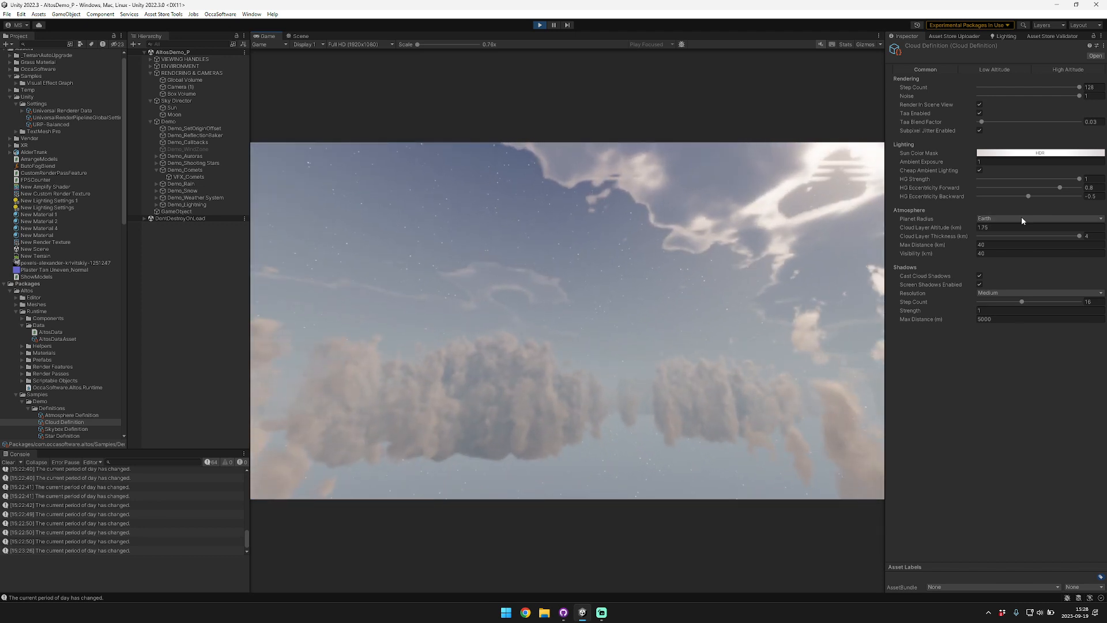
right_drag(870, 192, 760, 94)
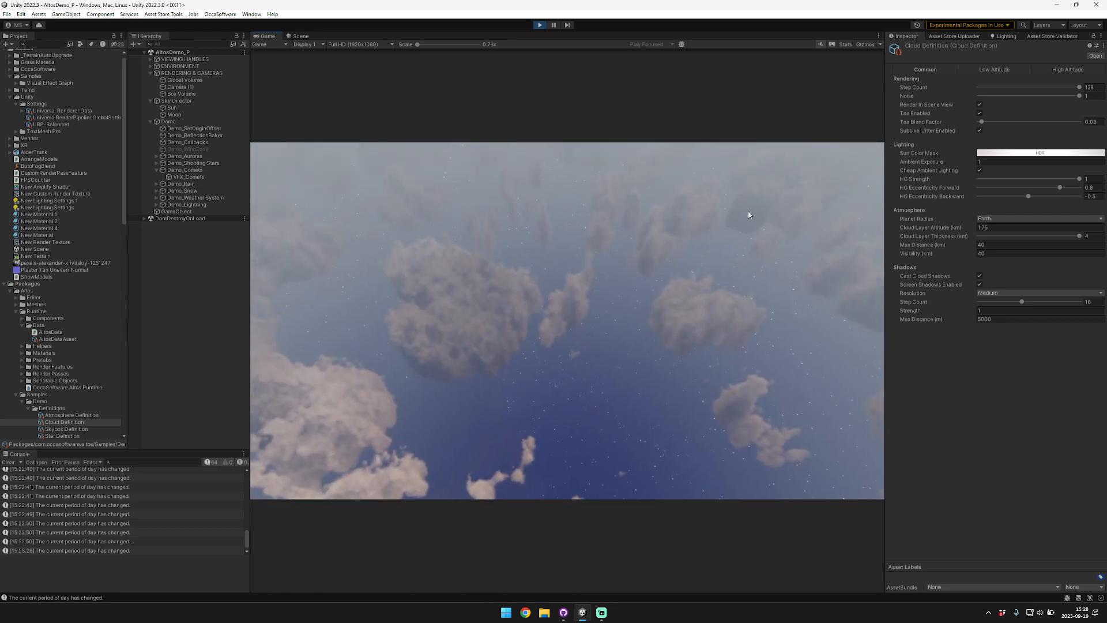
Try a Cloud Layer Altitude of 0 km, inspect the clouds from the ground, and set the altitude to 1.2 km.
drag(926, 226, 886, 228)
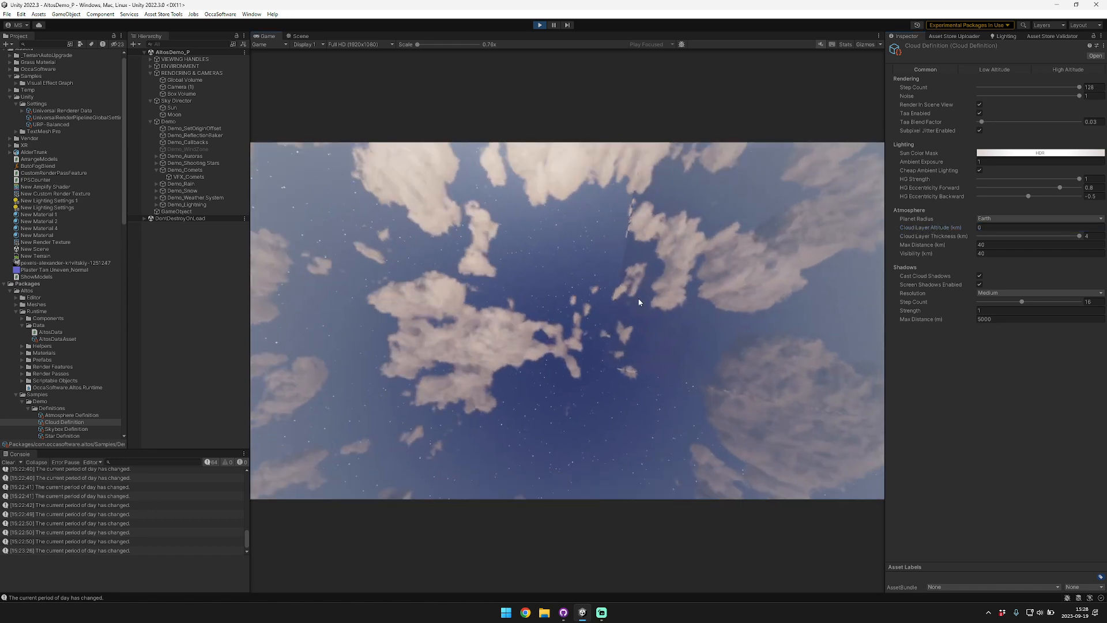
click(756, 223)
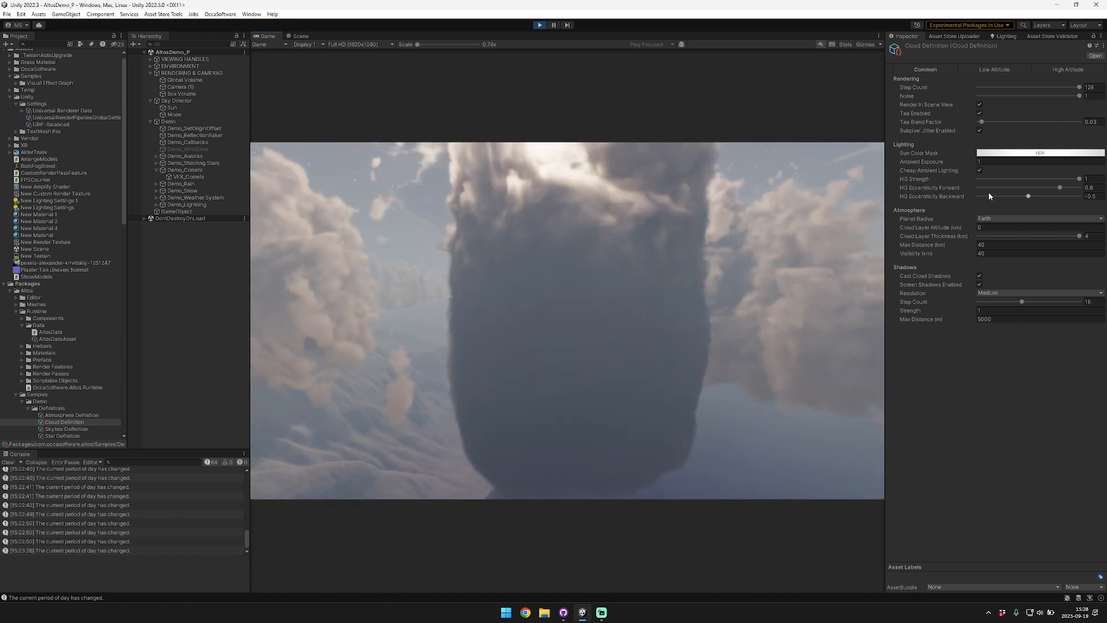
drag(934, 228, 997, 234)
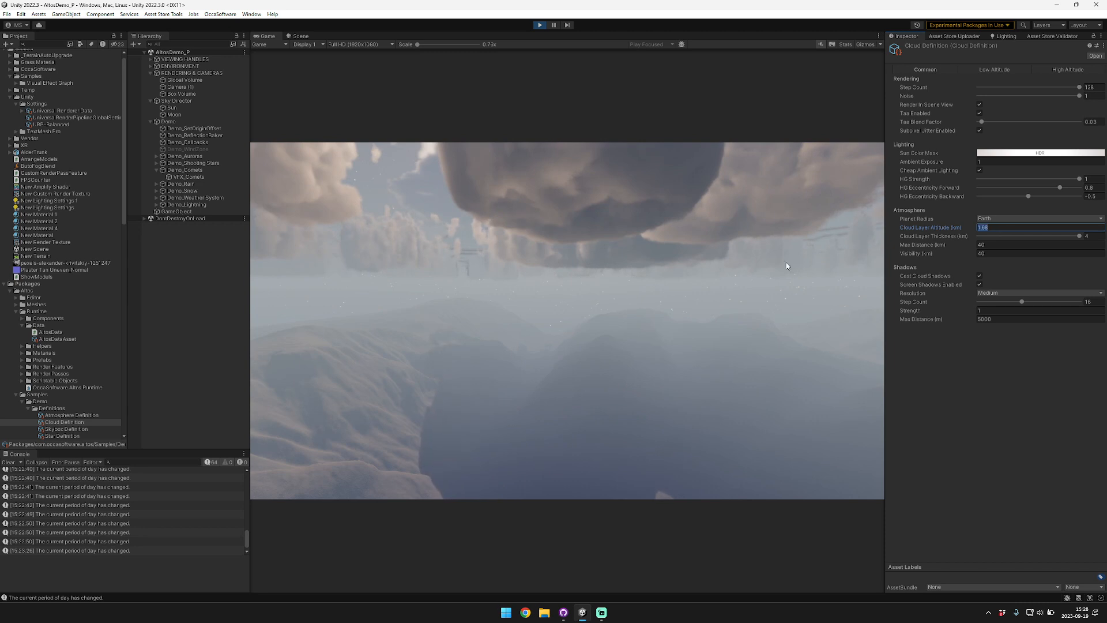
text(1.2)
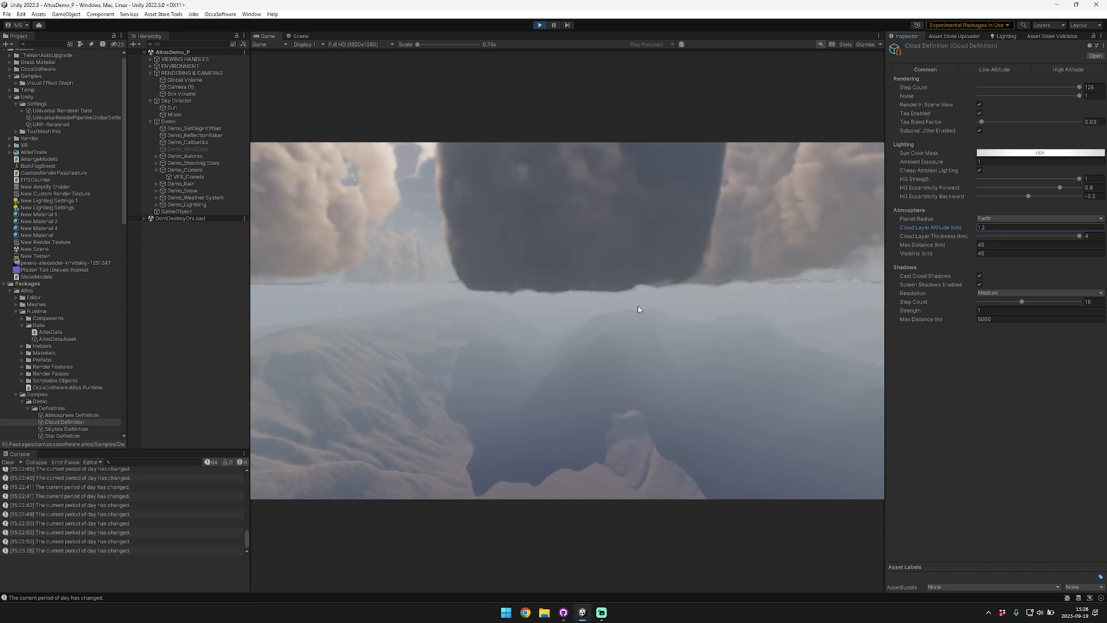
click(637, 306)
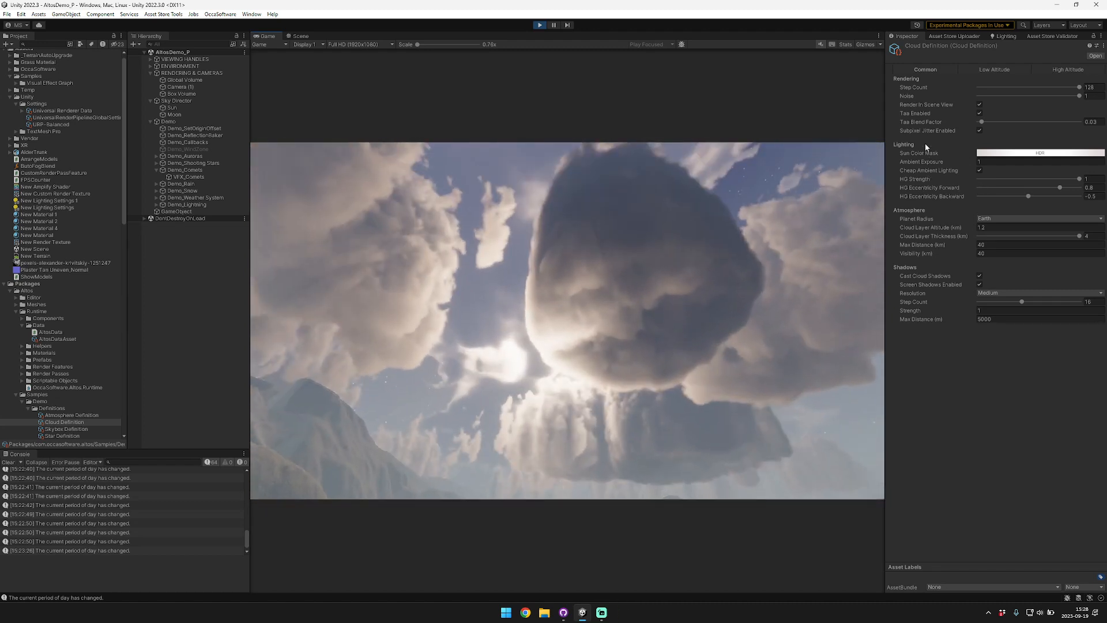
Reduce the Cloud Layer Thickness to about 2.01 km, and try the Cloud Layer Altitude at 0 before resetting it to 1.2 km.
drag(1078, 236, 1027, 236)
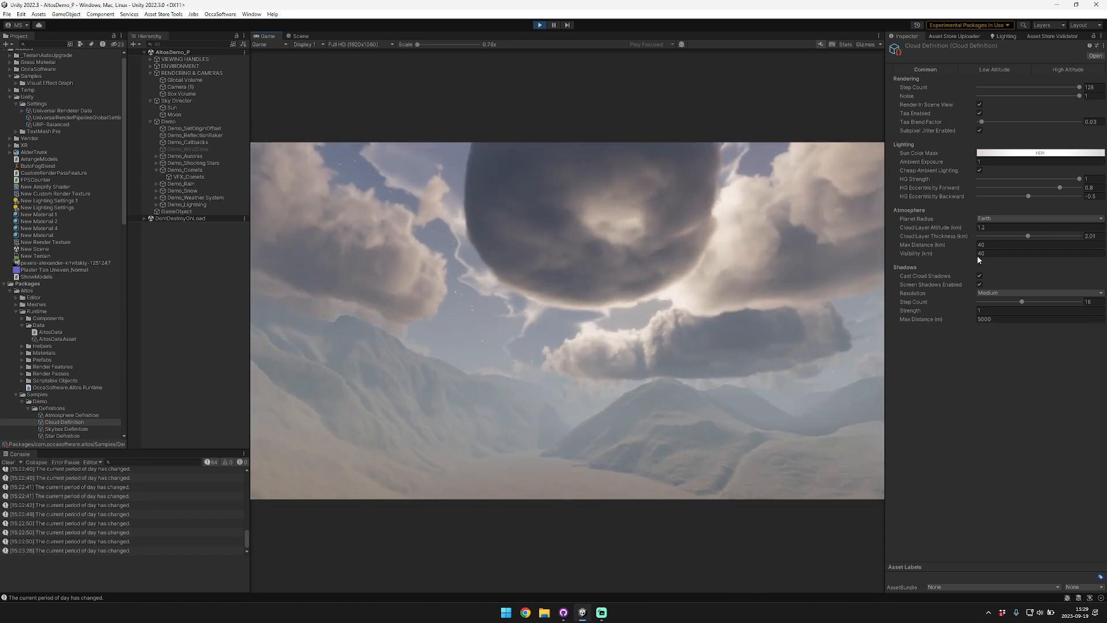
drag(952, 229, 931, 227)
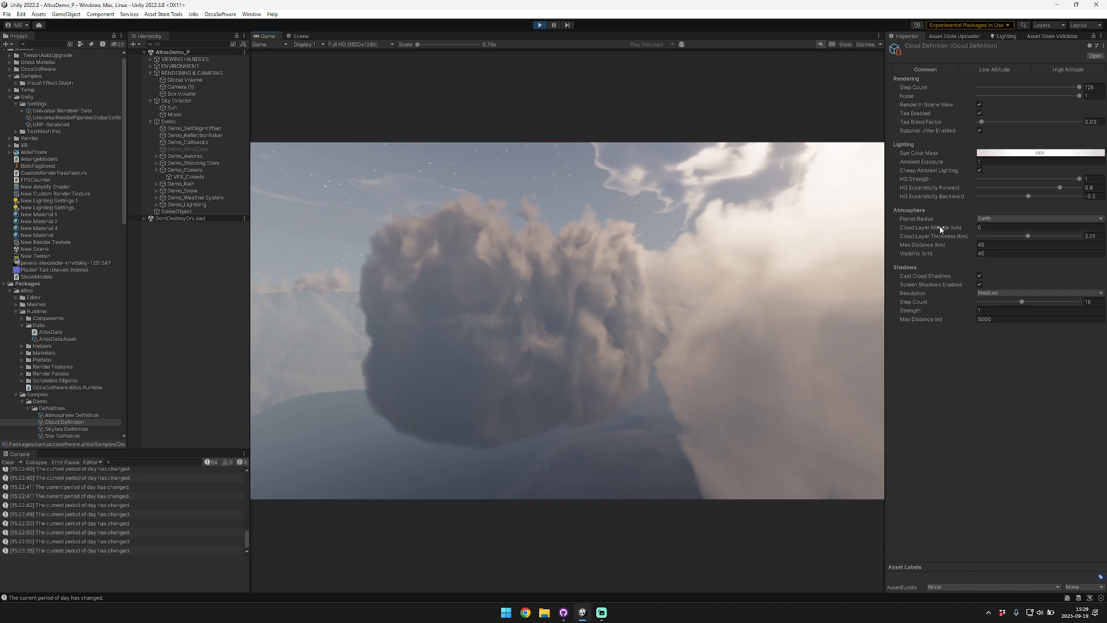
click(983, 228)
text(1)
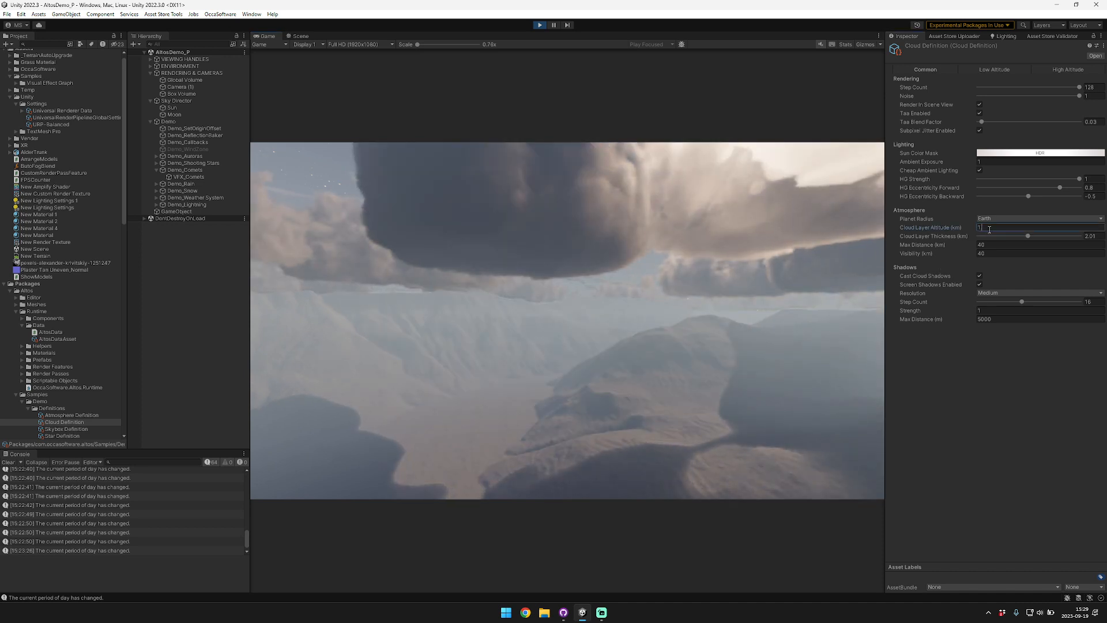
text(.2)
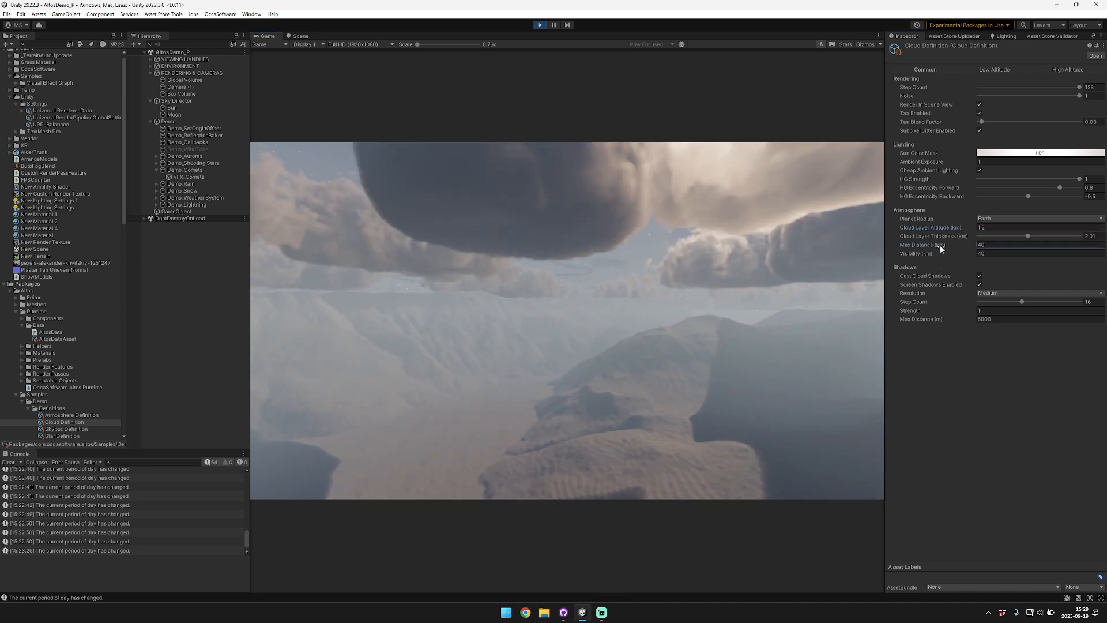
Try a cloud Max Distance of about 5.03 km, and restore it to 40 km.
drag(940, 244, 895, 239)
drag(613, 240, 421, 234)
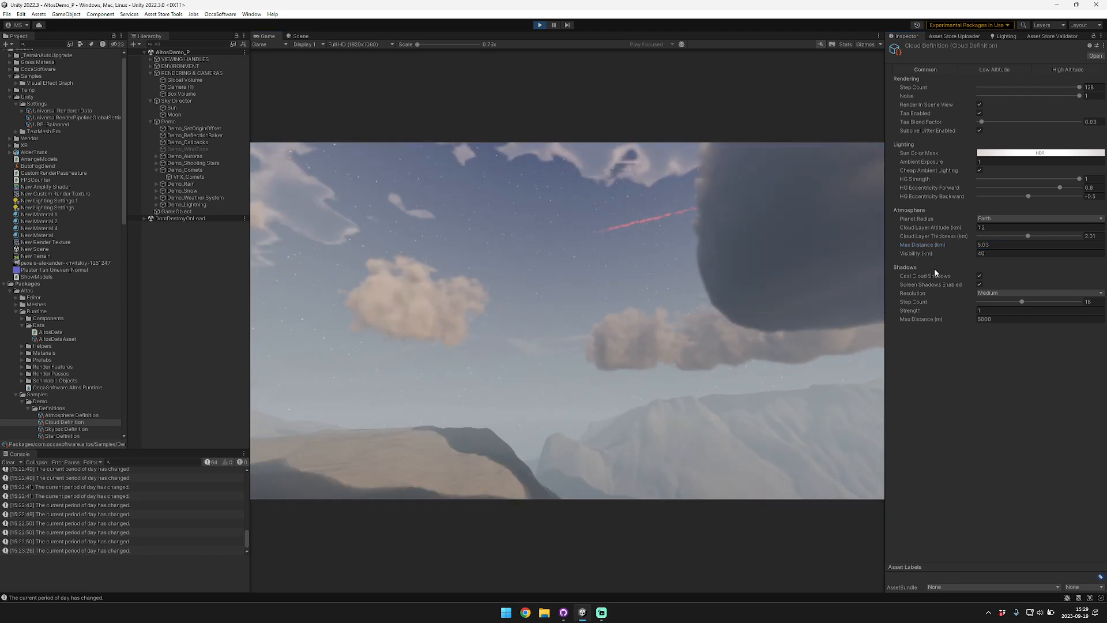
drag(922, 246, 931, 245)
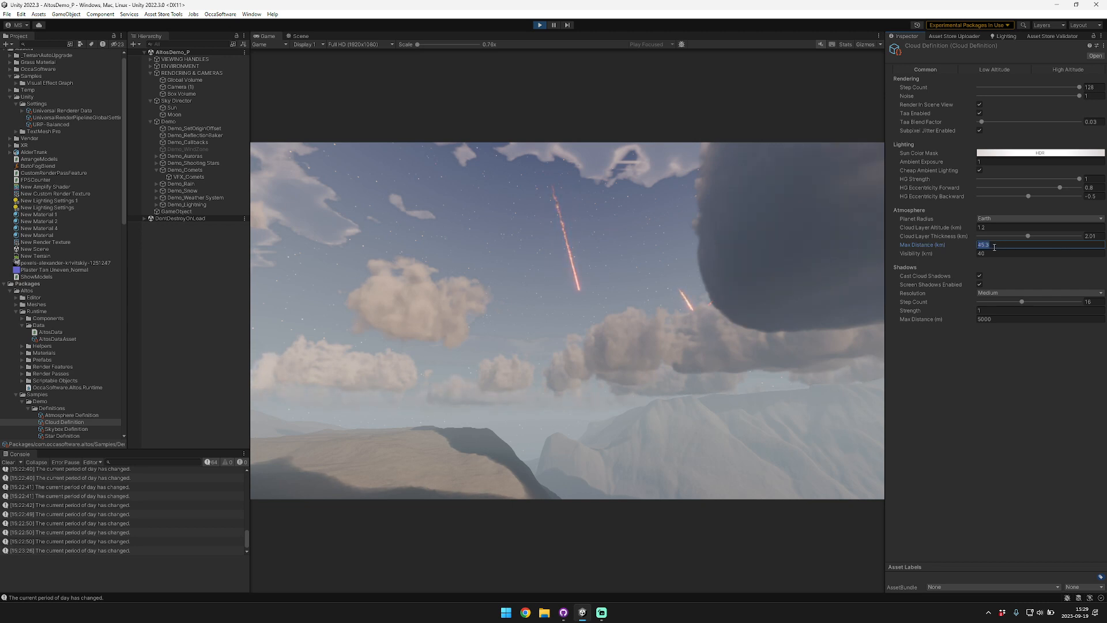
text(40)
Raise the clouds' Visibility to about 478 km.
key(Tab)
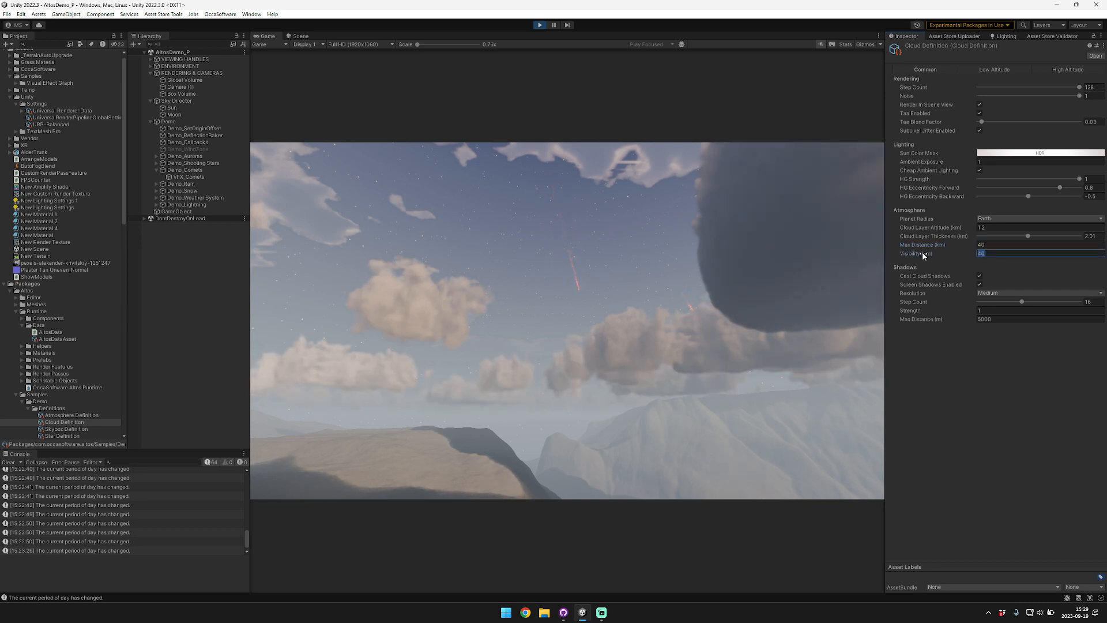
drag(1046, 254, 536, 262)
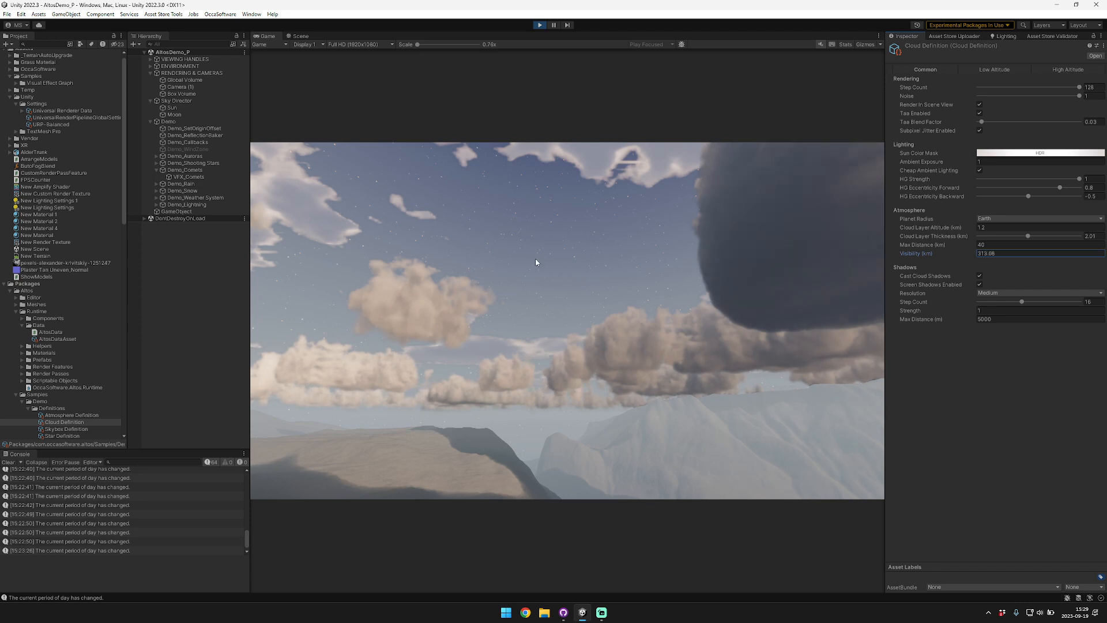
drag(387, 281, 465, 407)
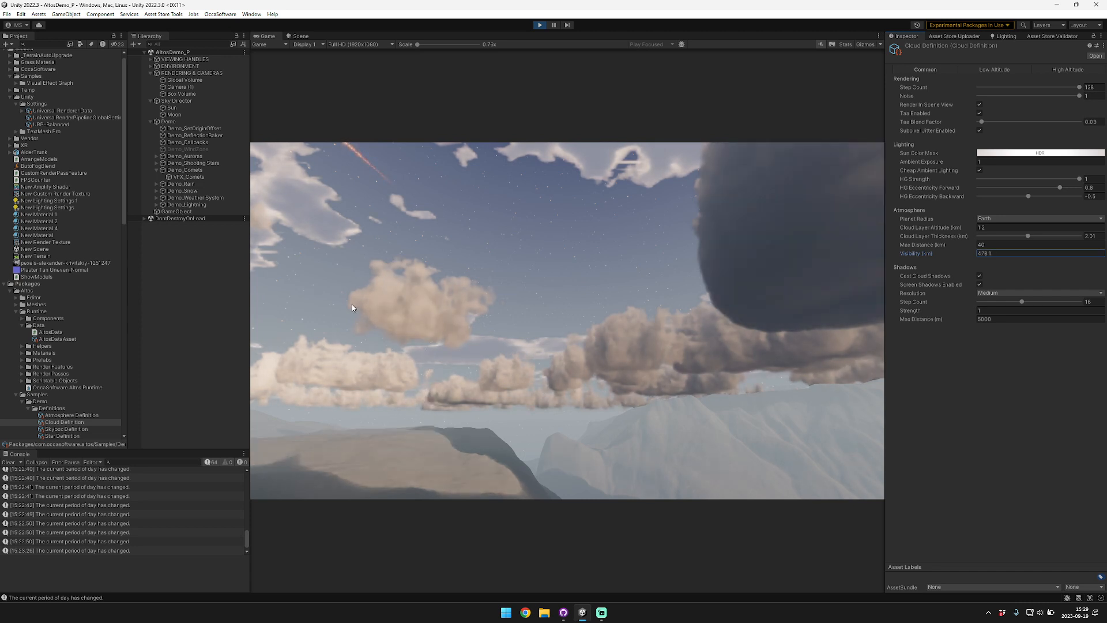
Lower the clouds' Visibility to 40 km, and reduce both Max Distance and Visibility to 20 km.
text(40)
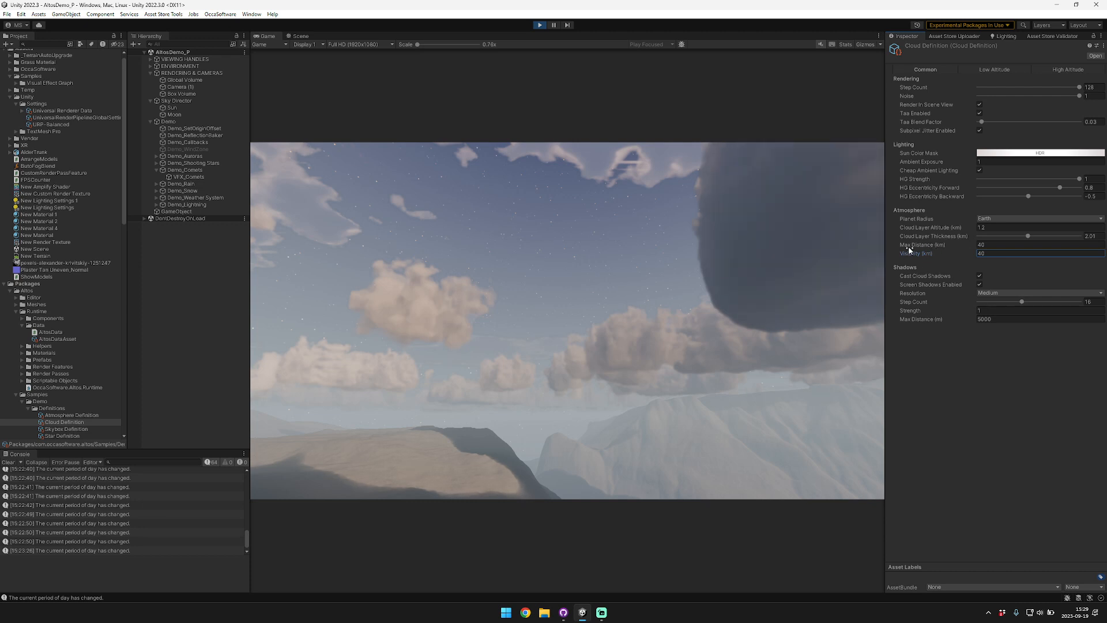
click(984, 245)
text(20)
key(Return)
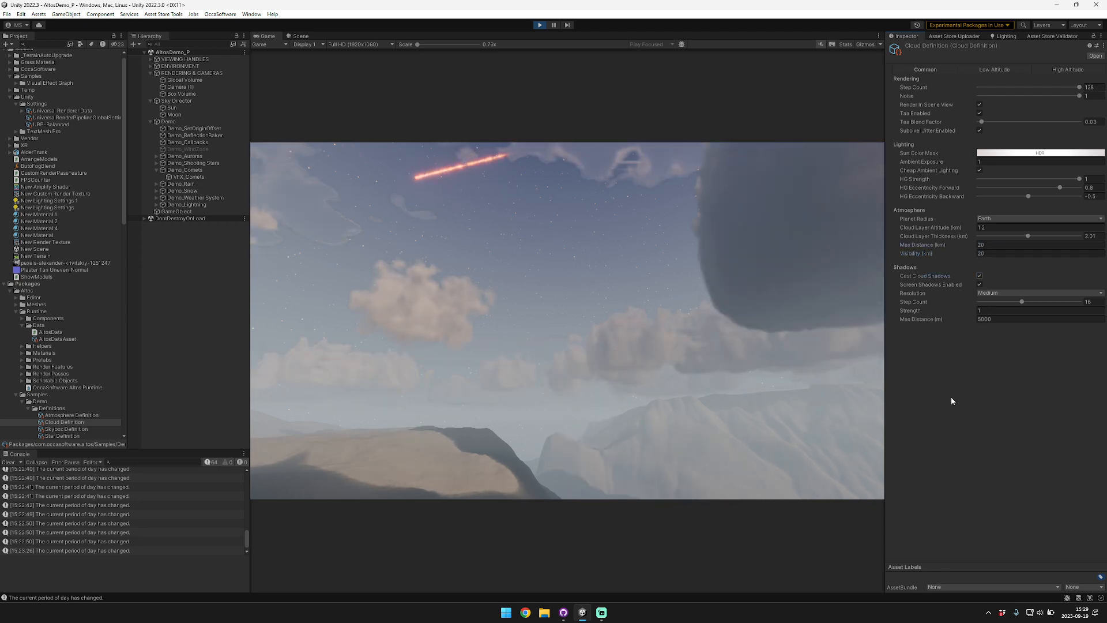
Try disabling Cast Cloud Shadows while inspecting the terrain, and leave both cloud shadows and Screen Shadows enabled.
click(979, 277)
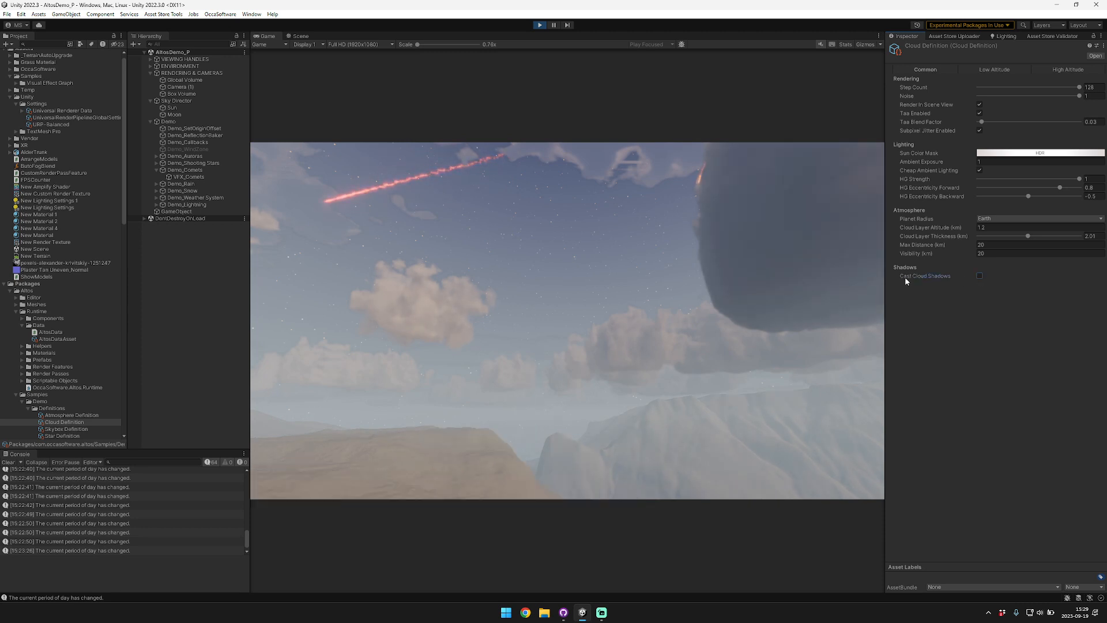
right_drag(555, 267, 621, 325)
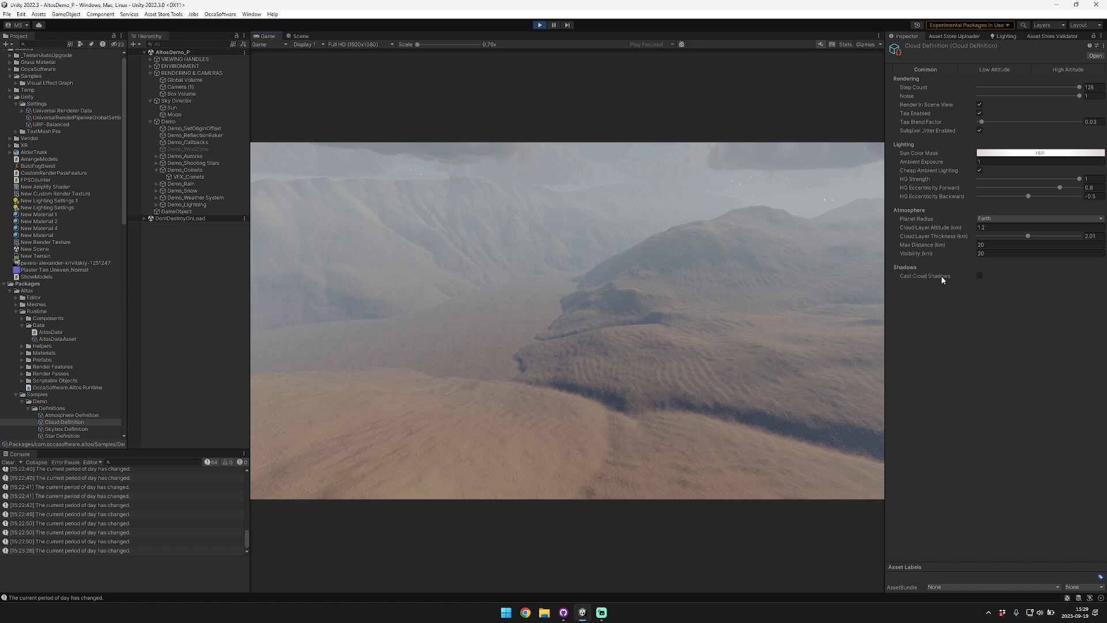
click(979, 276)
click(979, 285)
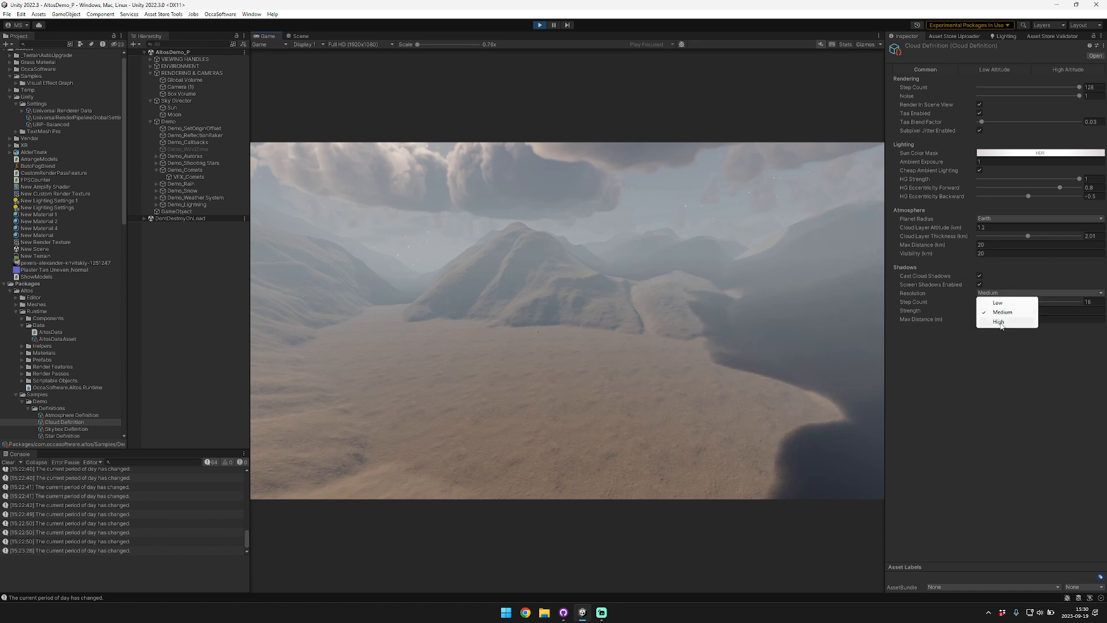
Compare the High and Low cloud shadow resolutions on the terrain, and leave Resolution at High.
click(1000, 322)
click(1015, 294)
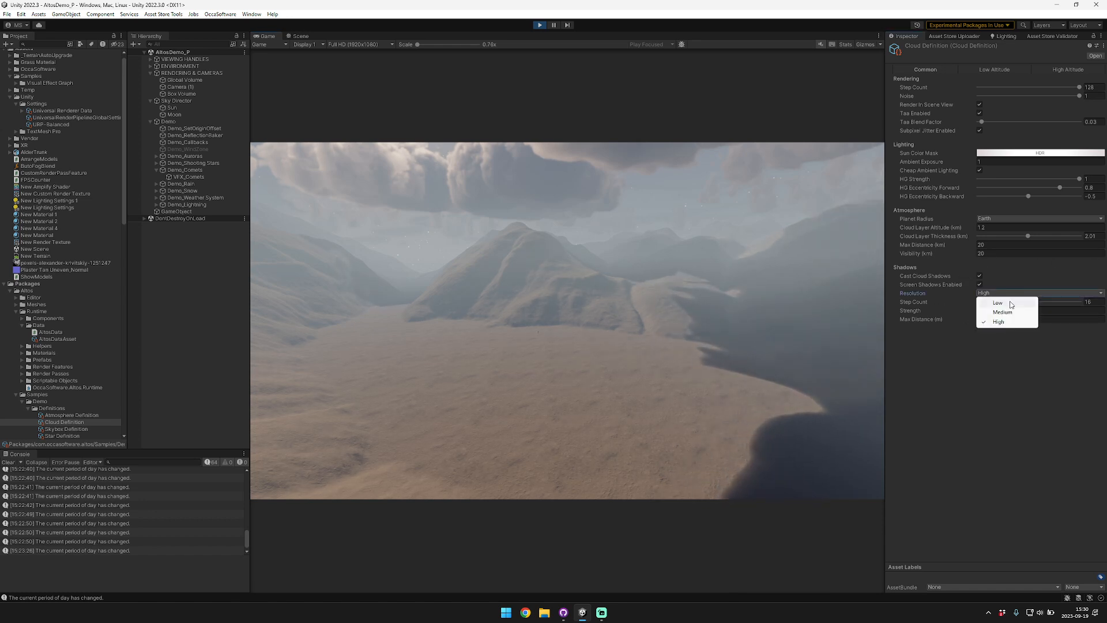
click(1010, 304)
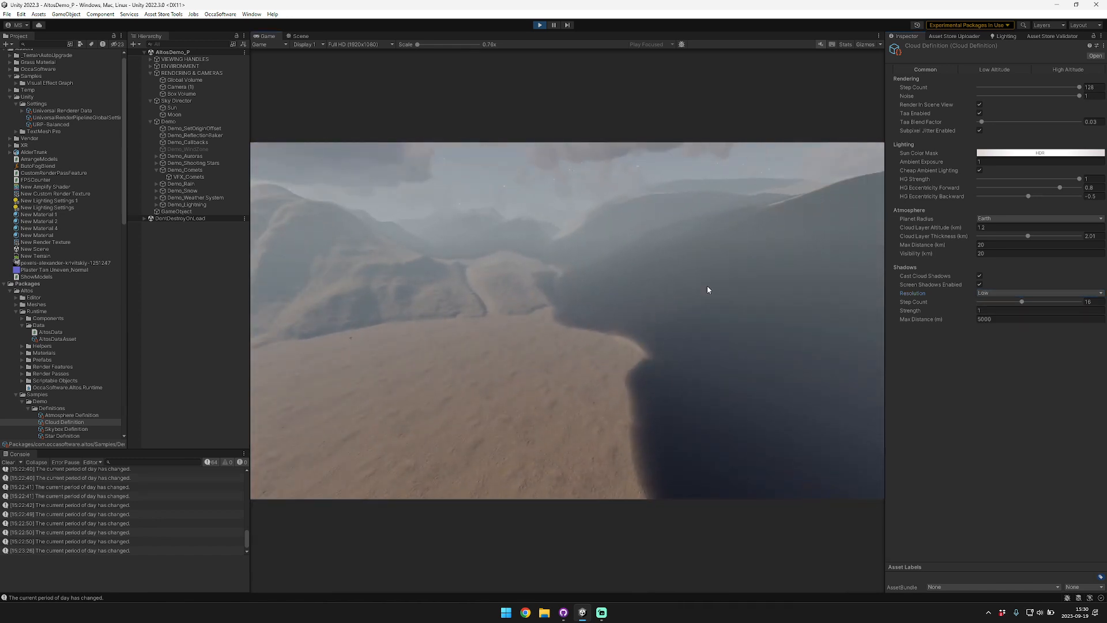
click(1002, 323)
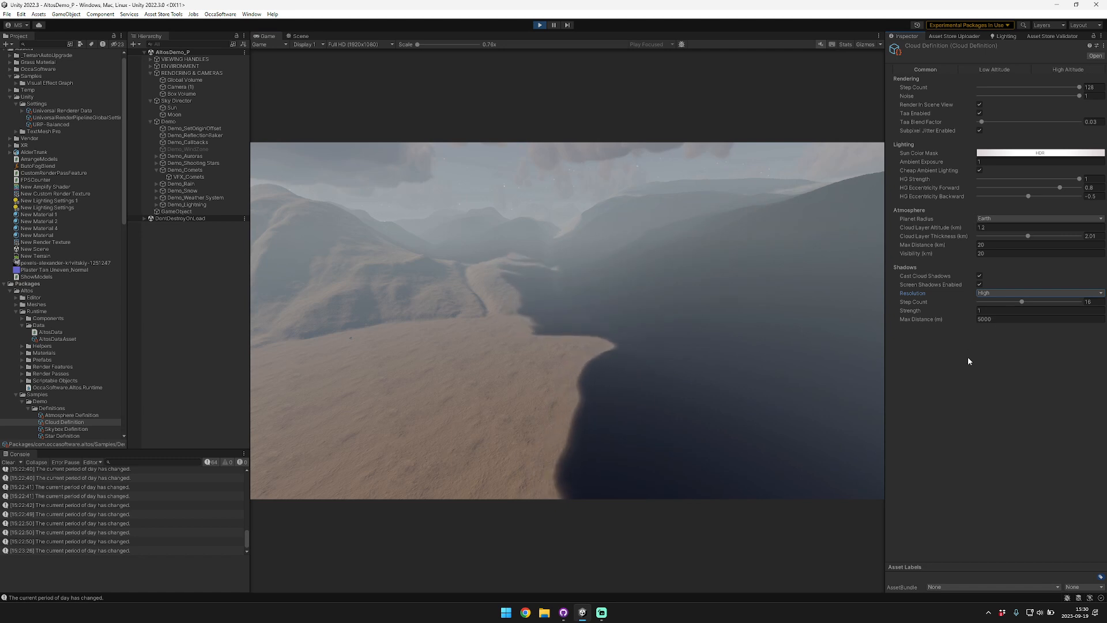
Try a cloud shadow Strength of 0.3 while viewing the shadowed hills, and reset it to 1.
mouse_move(920, 312)
mouse_down()
mouse_move(960, 312)
mouse_move(893, 309)
mouse_up()
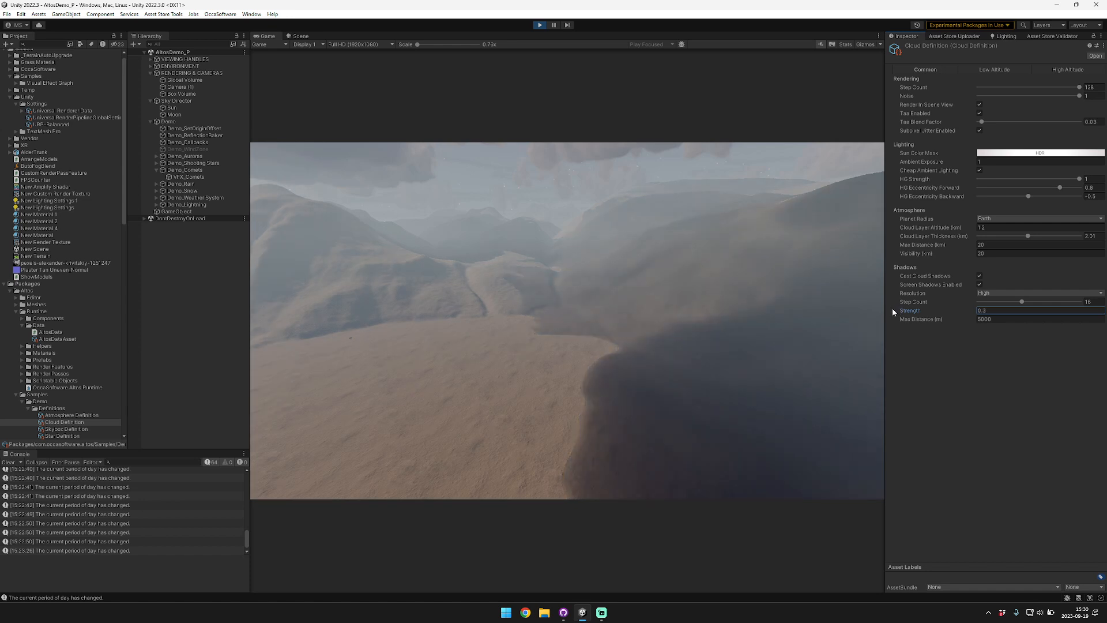
right_drag(865, 308, 1066, 295)
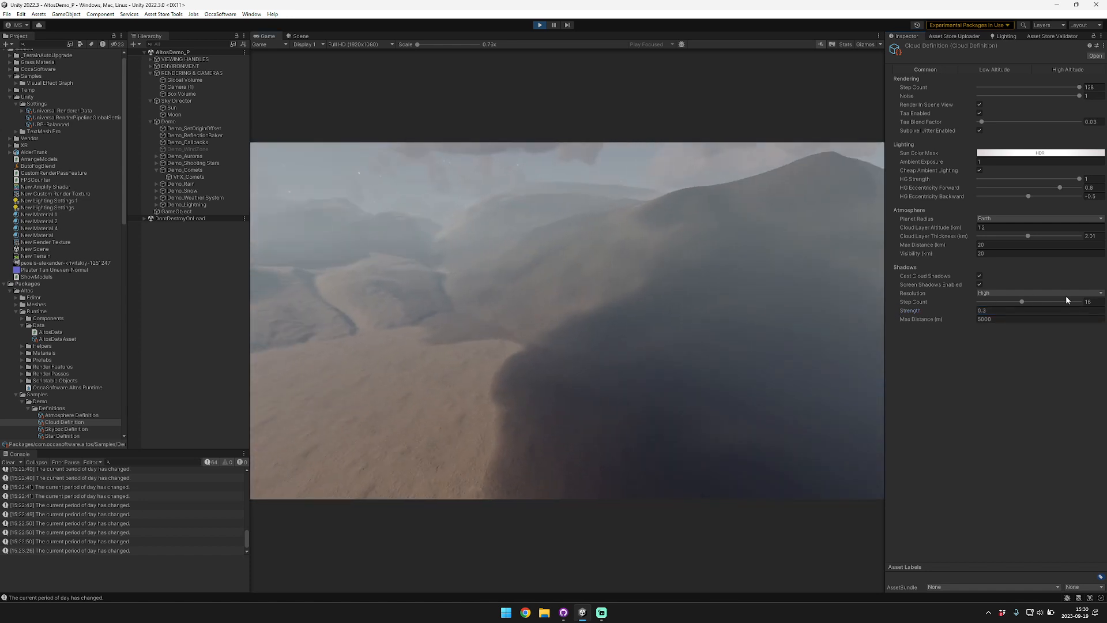
click(963, 311)
drag(963, 312, 954, 311)
right_drag(865, 305, 996, 326)
click(999, 312)
text(1)
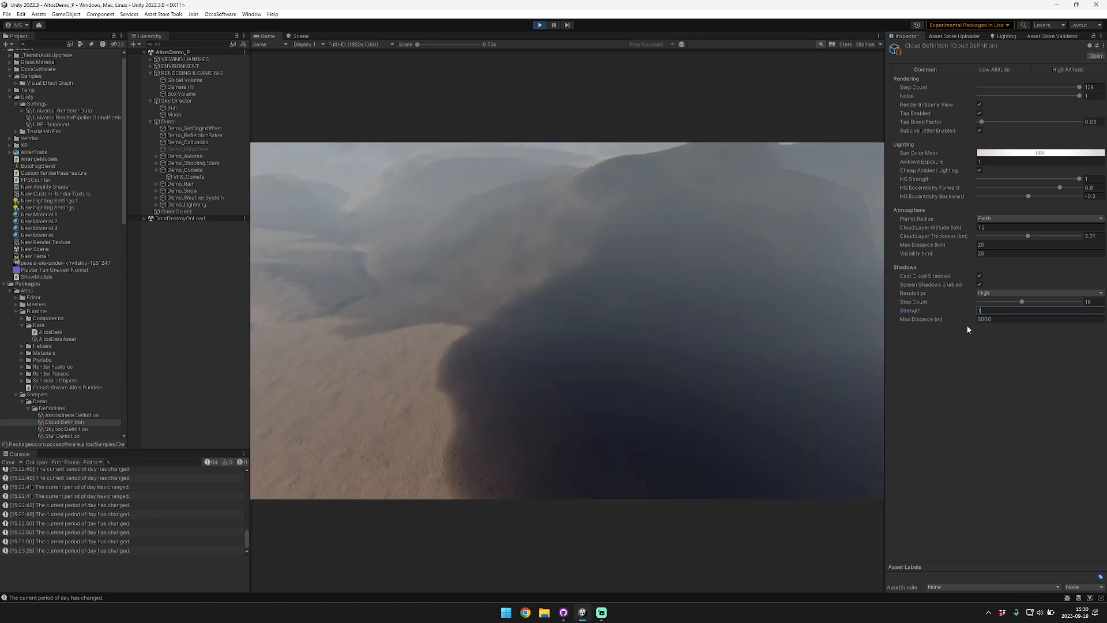
right_drag(865, 306, 681, 265)
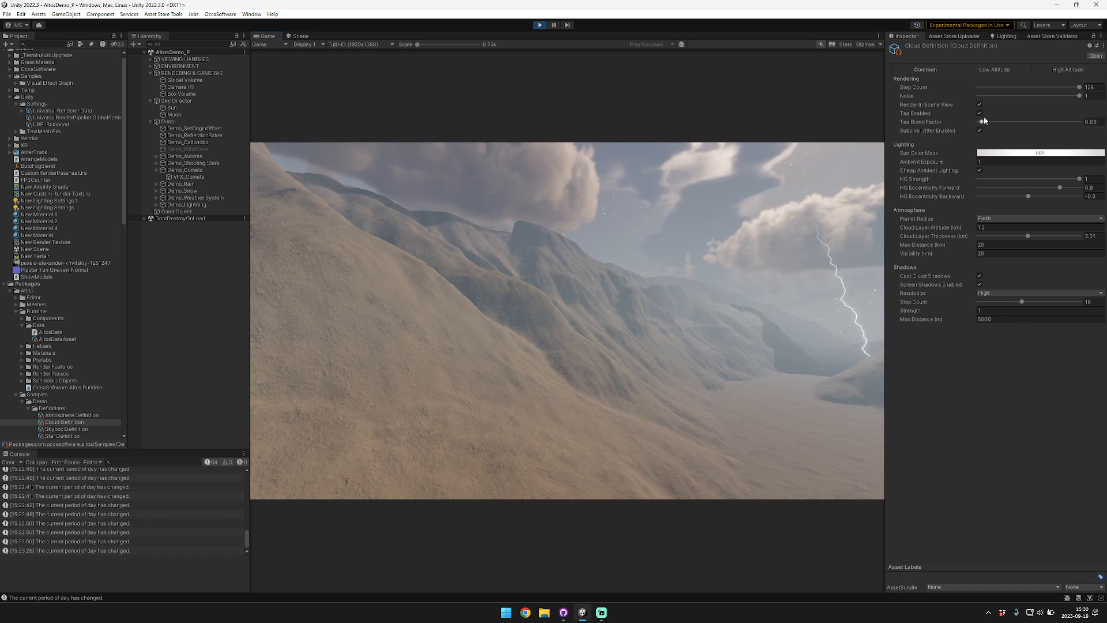
Show the Low Altitude cloud settings and try Extinction Coefficient values of 1 and 10.
click(994, 69)
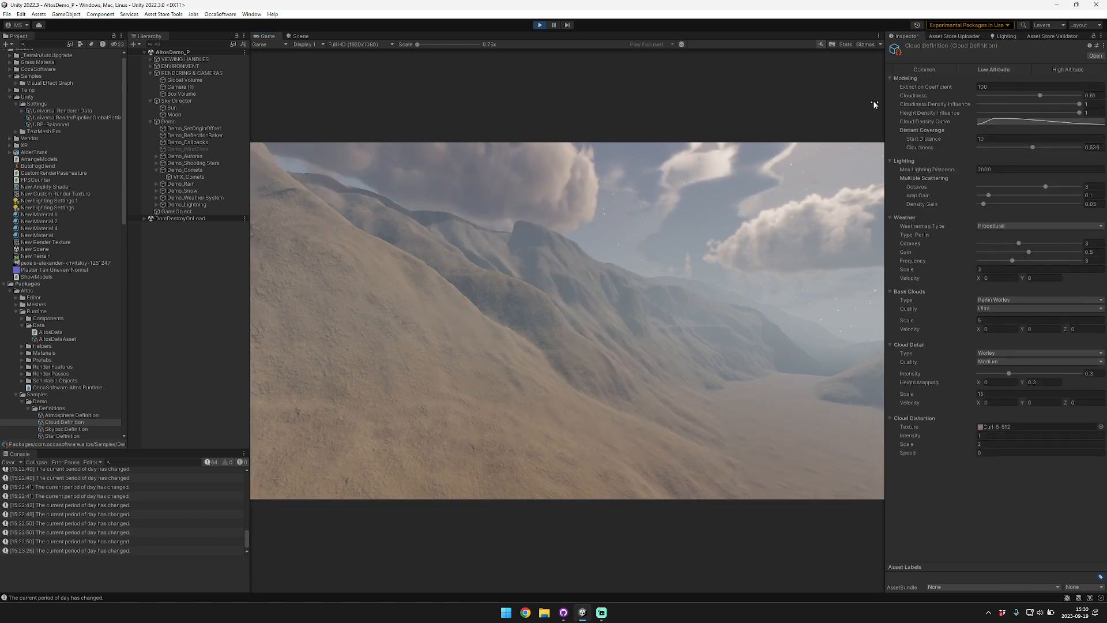
right_drag(673, 165, 1055, 51)
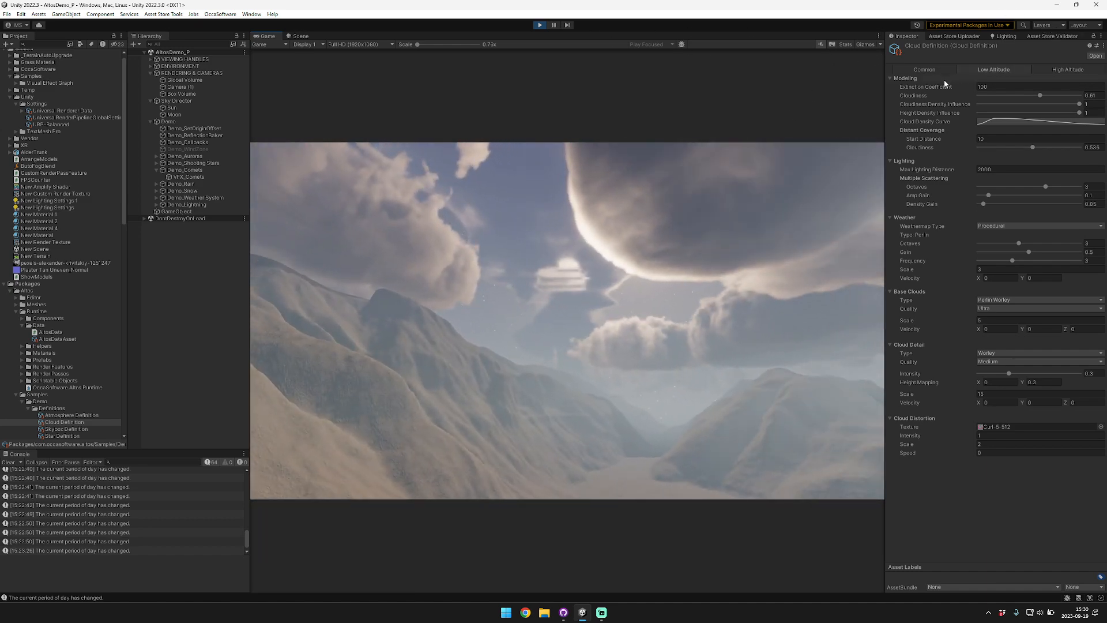
key(BackSpace)
key(Return)
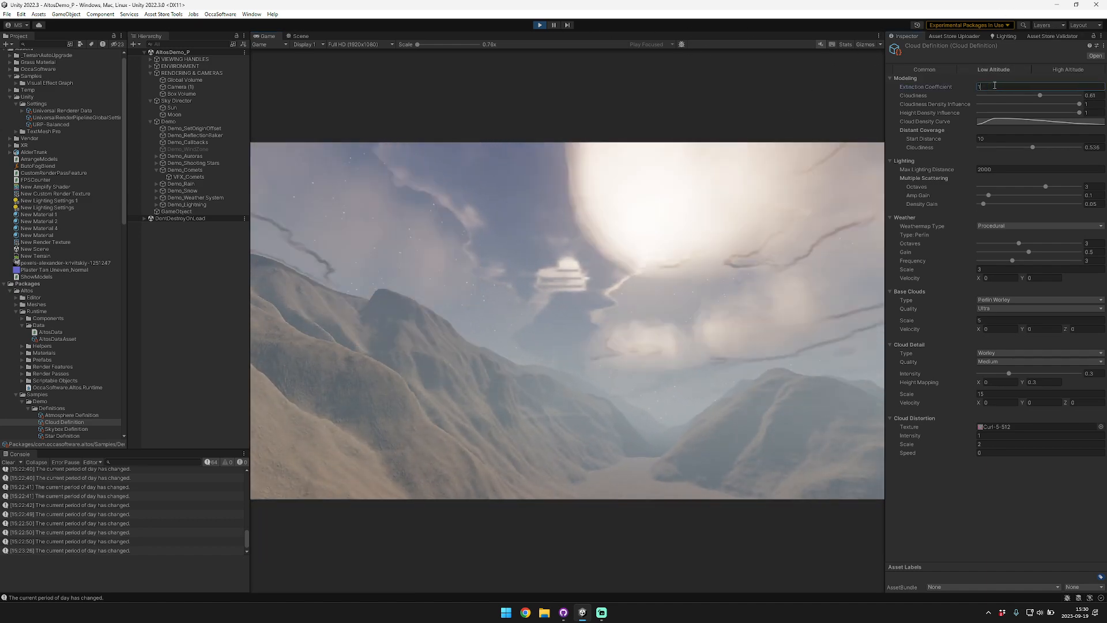
text(0)
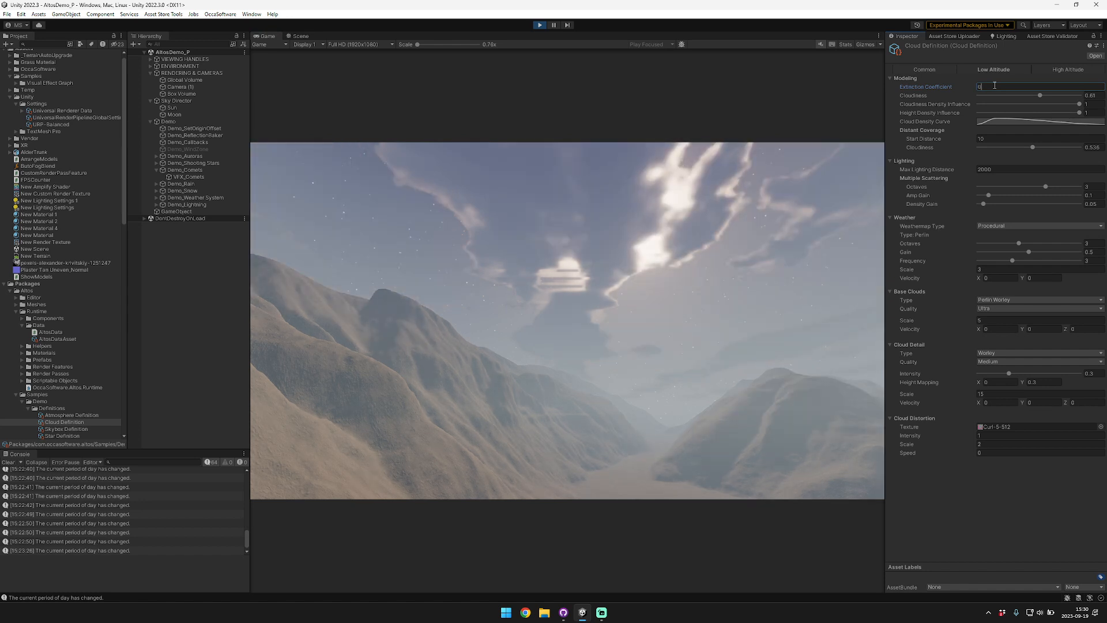
Try raising the low-altitude clouds' Extinction Coefficient to about 380.
drag(939, 87, 1009, 90)
drag(37, 95, 572, 156)
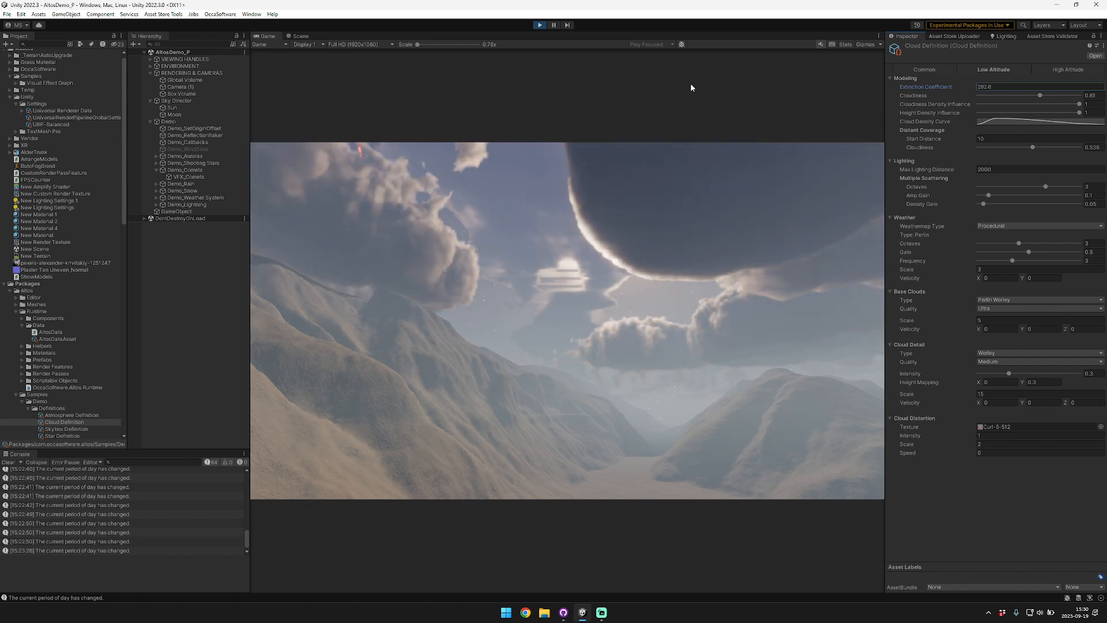
drag(461, 127, 860, 169)
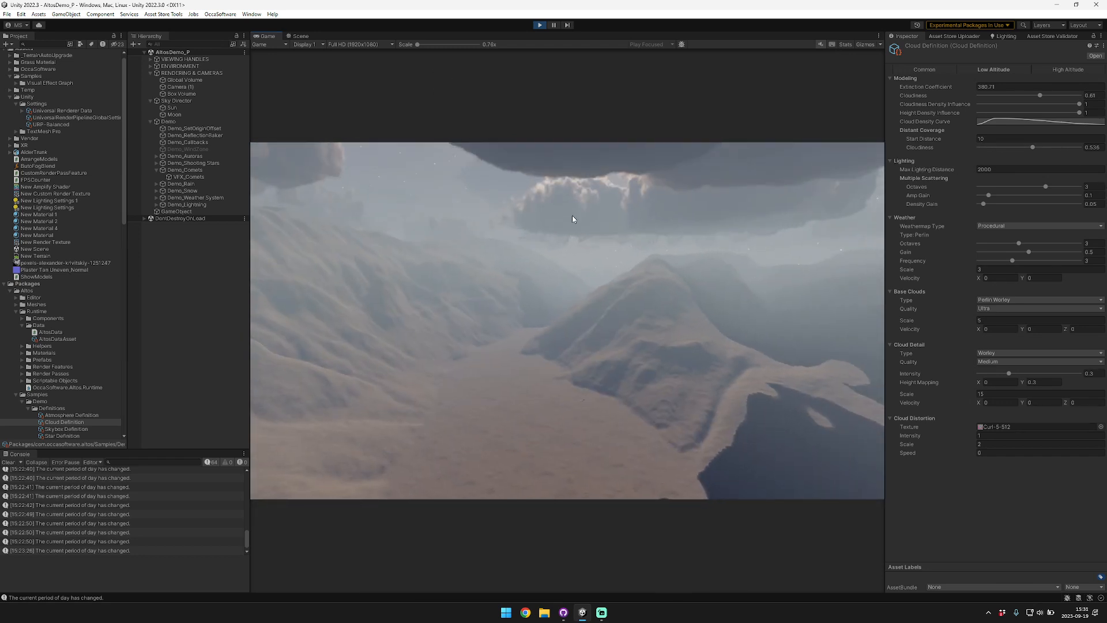
Try an Extinction Coefficient of 60 for the low-altitude clouds, and set it back to 100.
click(988, 87)
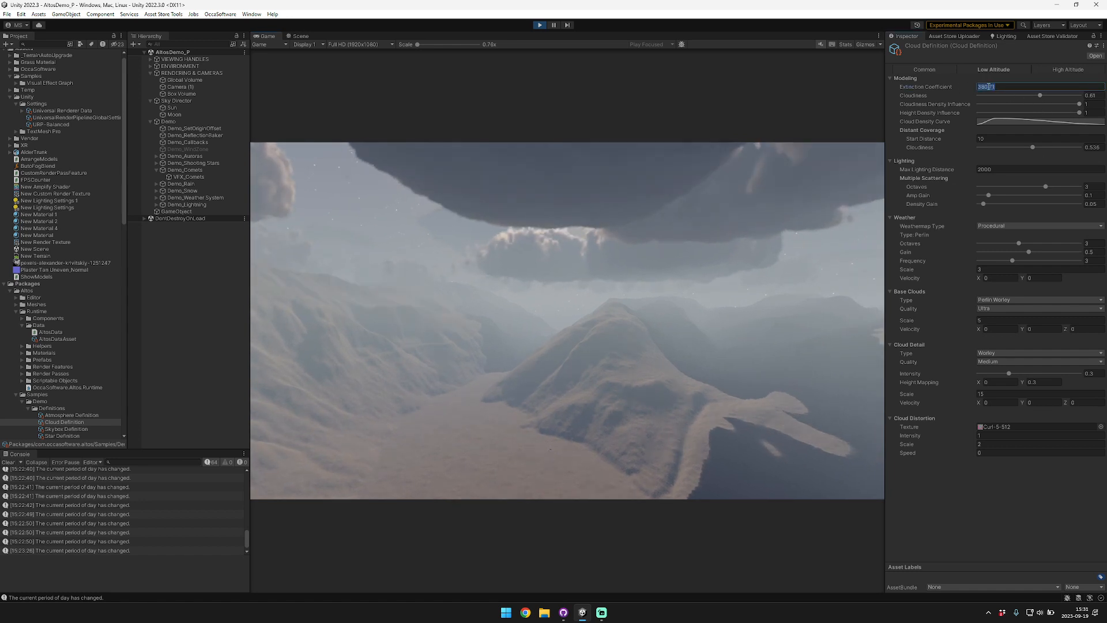
text(60)
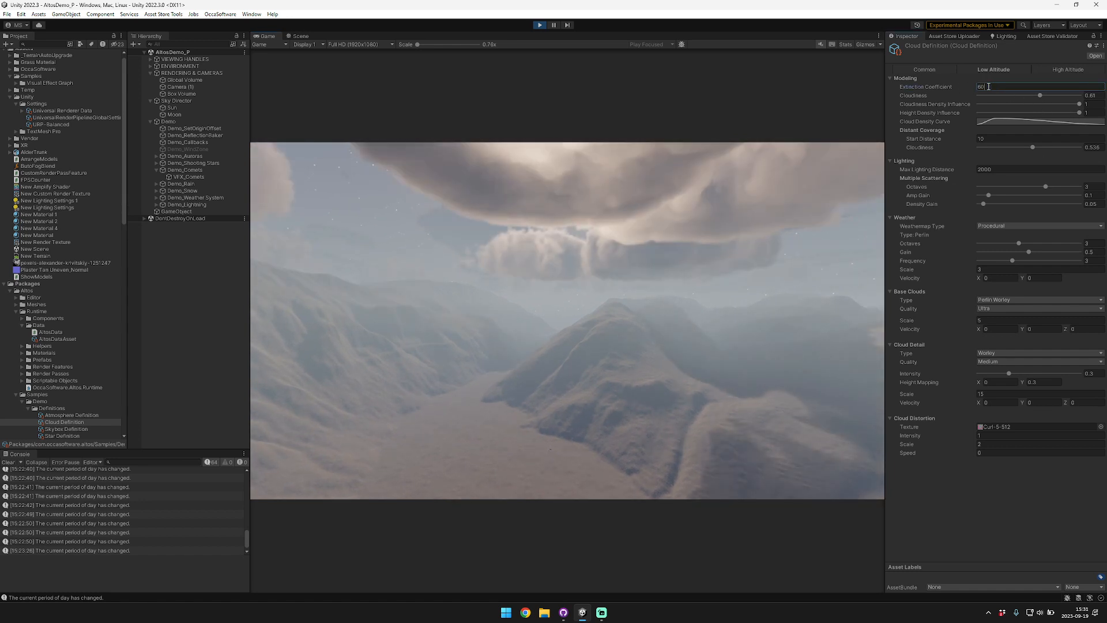
text(100)
key(Tab)
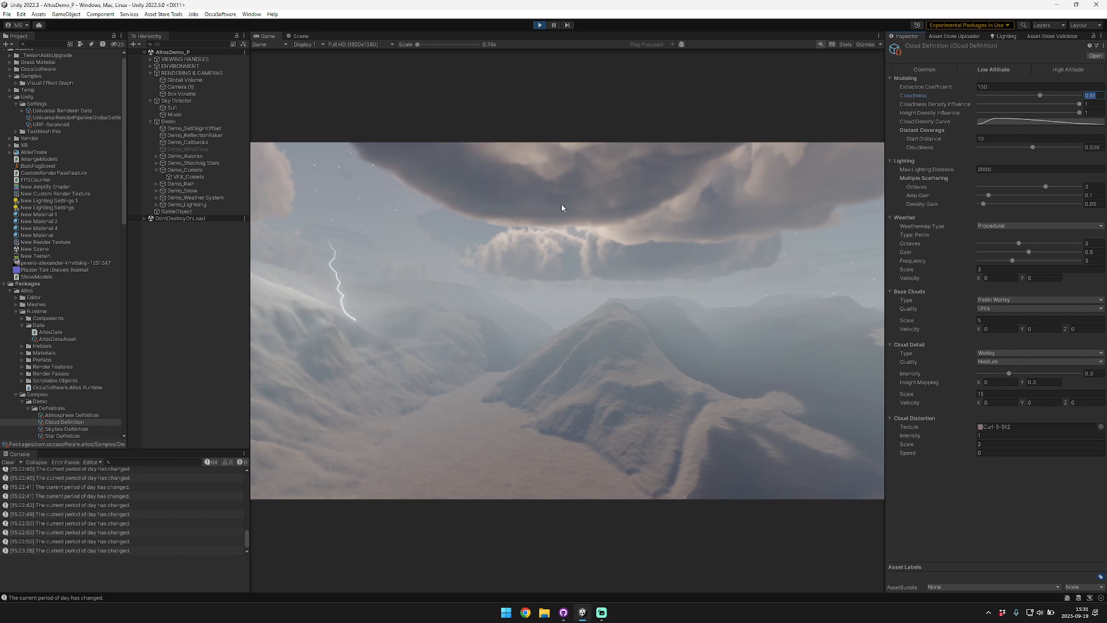
Raise the low-altitude Cloudiness to 1, and examine the cloud pattern in the Altos Cloudmap Preview before closing it.
drag(1041, 97, 1097, 101)
click(585, 198)
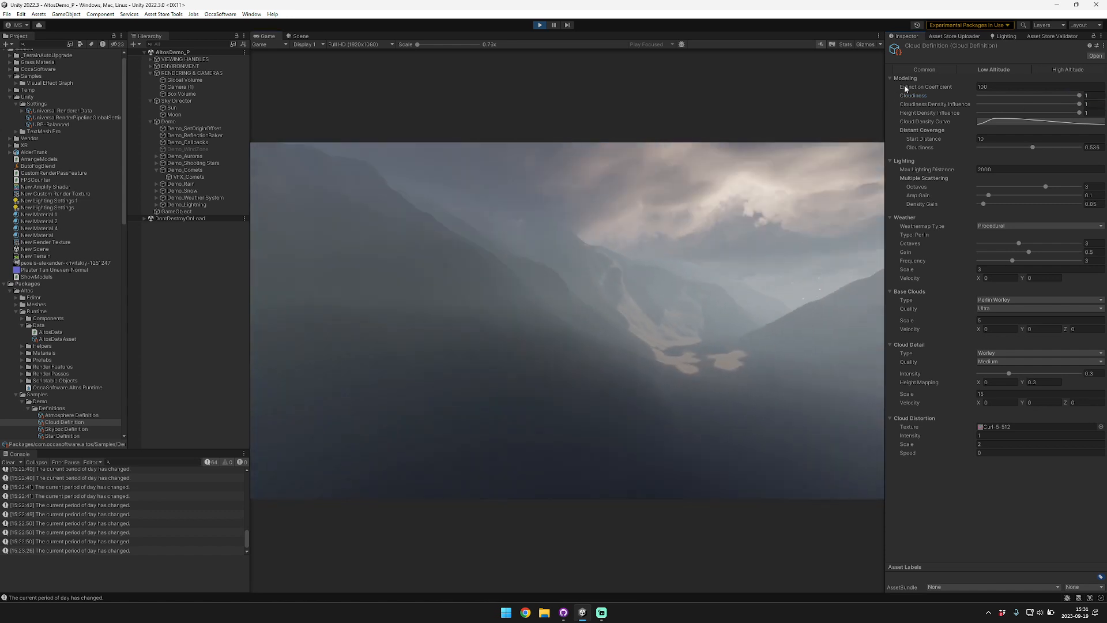
click(251, 15)
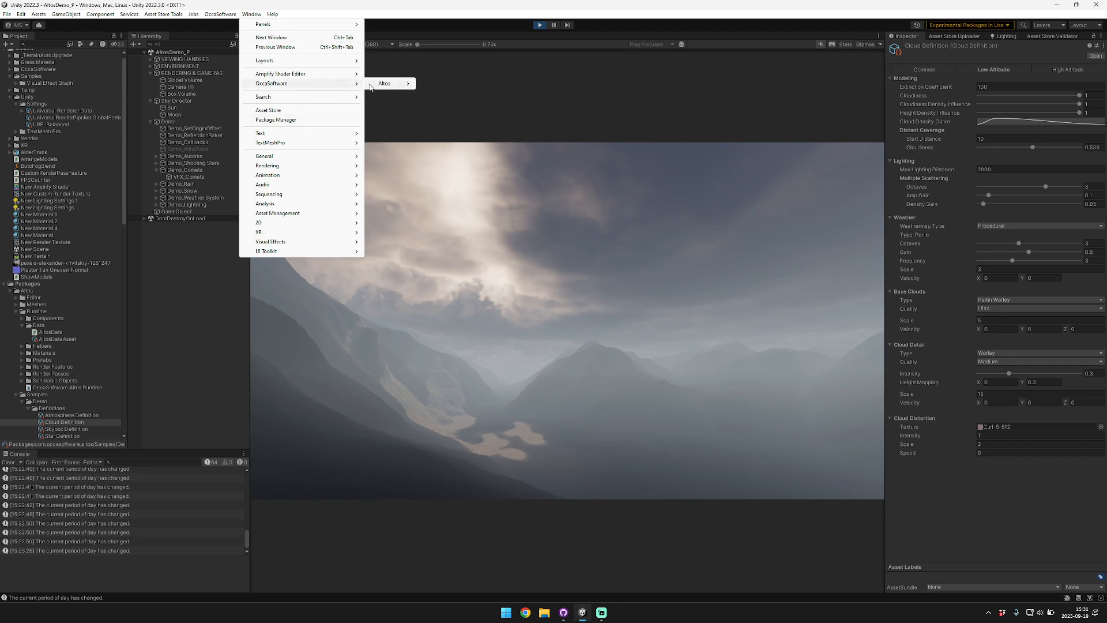
click(446, 85)
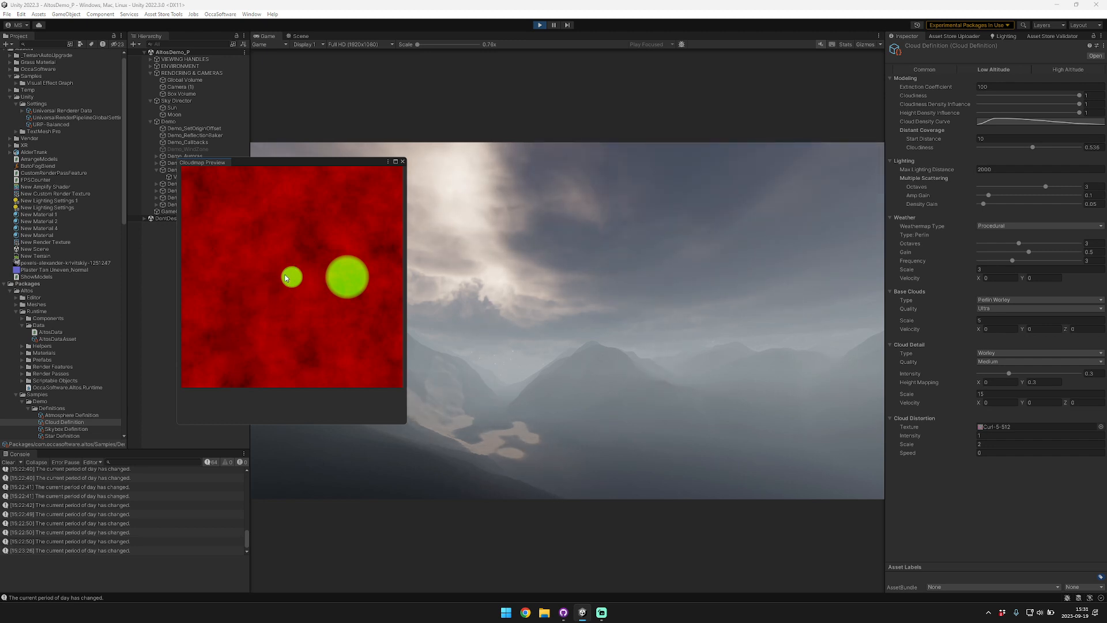
click(1089, 96)
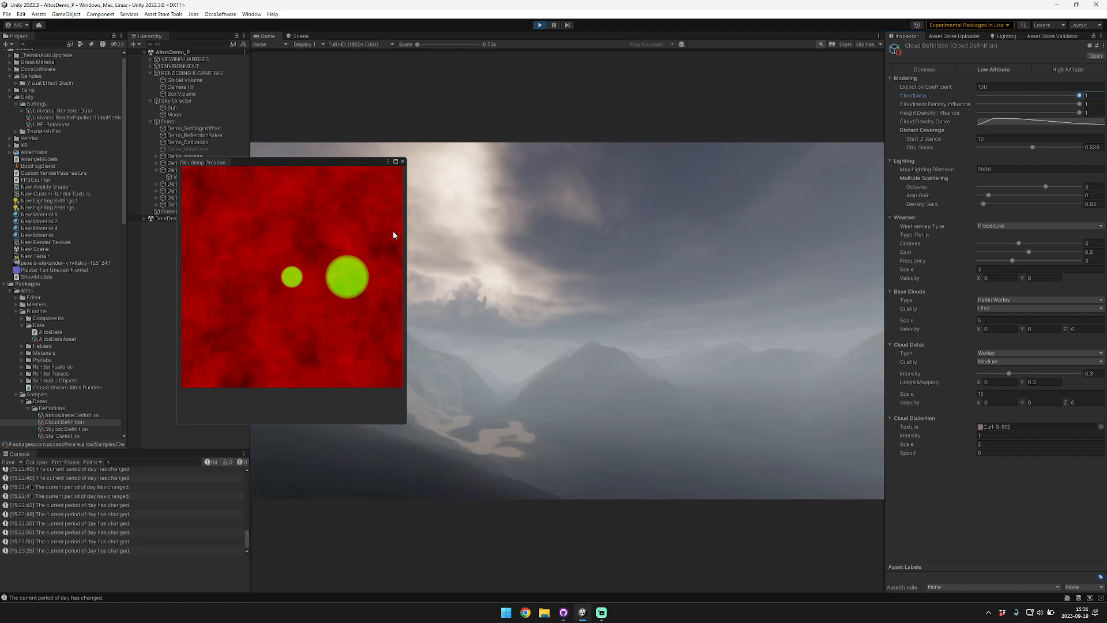
click(402, 163)
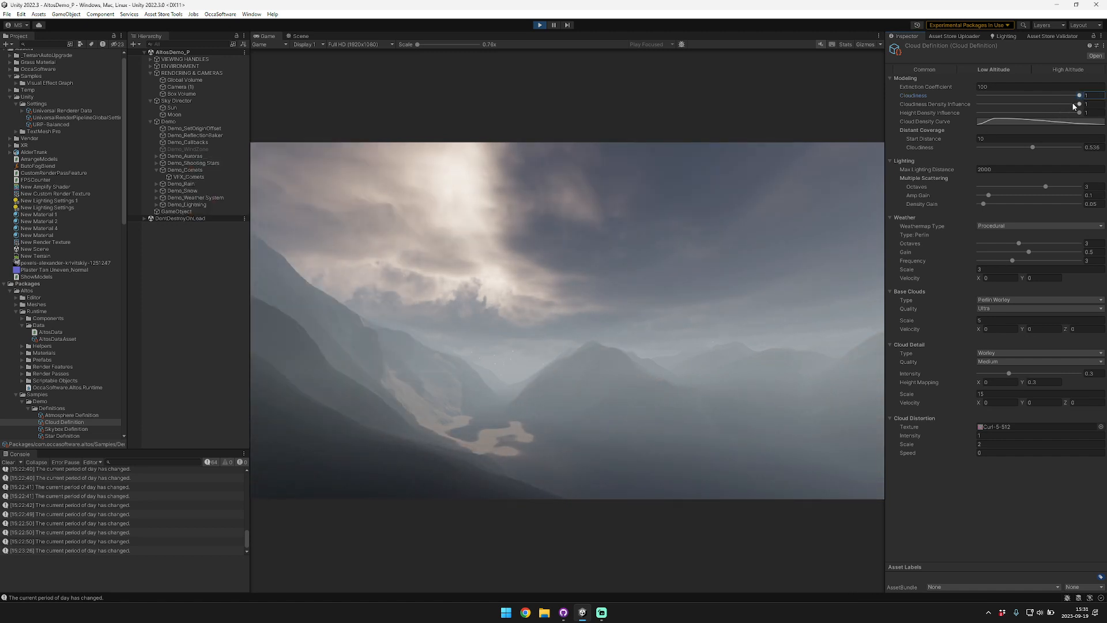
Compare Cloudiness at 0.62 and 1 with Cloudiness Density Influence at 0, and settle on Cloudiness 0.79 with an influence of 1.
drag(1072, 96, 966, 105)
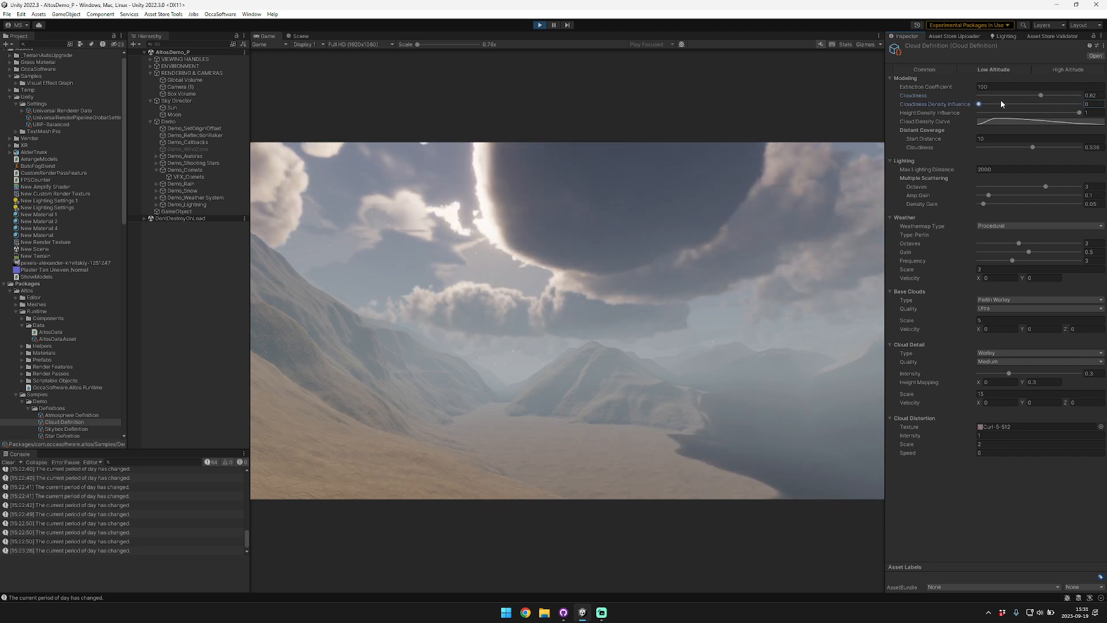
mouse_move(1033, 95)
mouse_down()
mouse_move(980, 95)
mouse_move(1046, 96)
mouse_up()
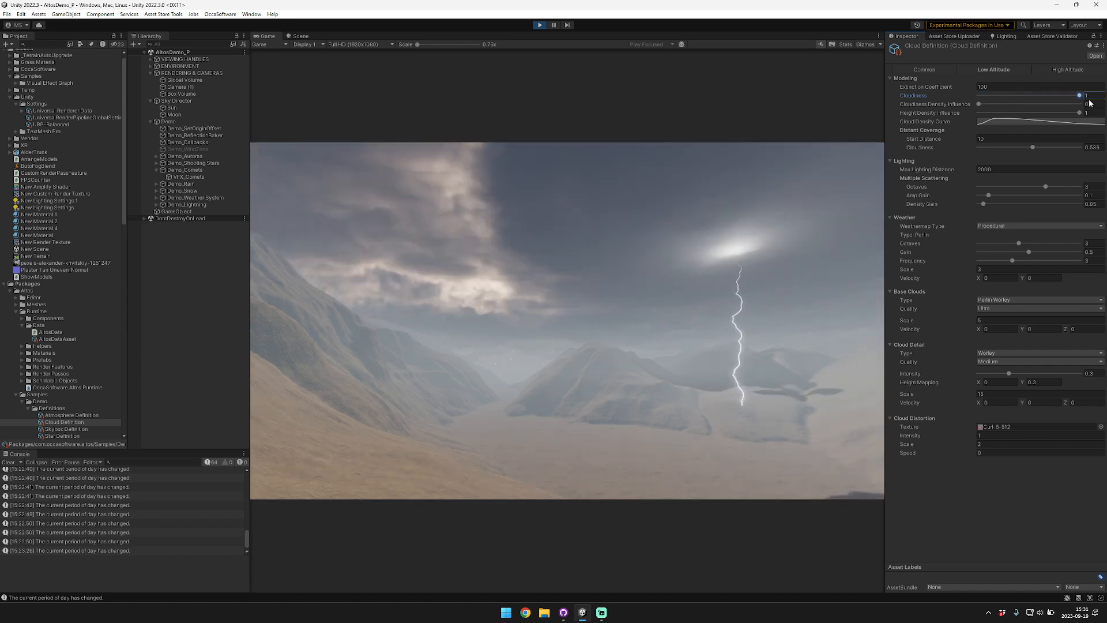
drag(979, 104, 1106, 111)
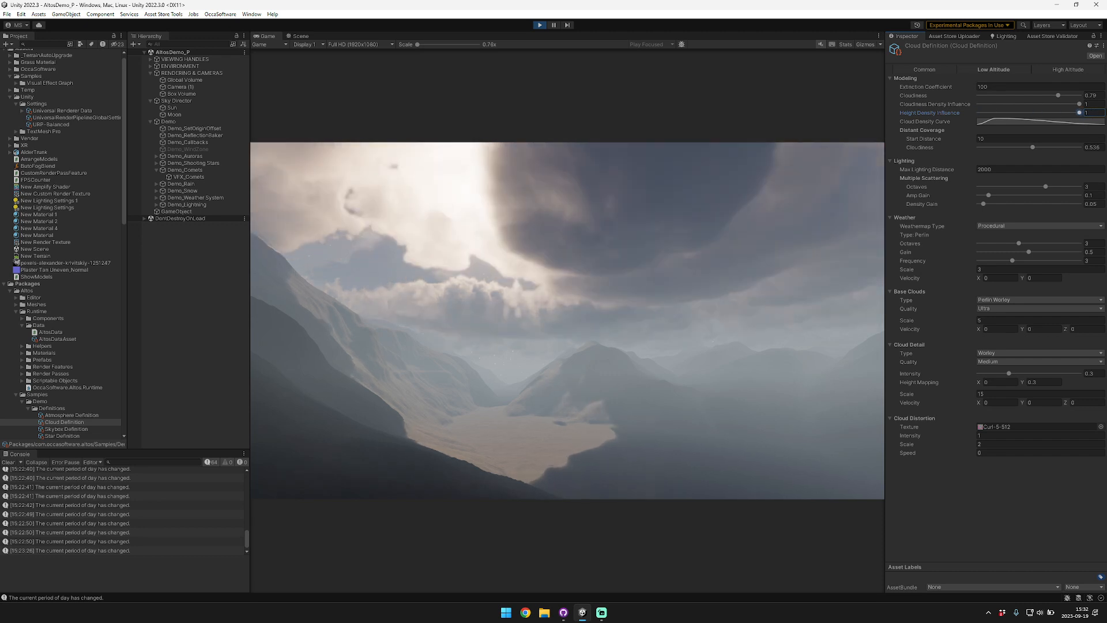
Reshape the Cloud Density Curve with a high key near 0.8 and a lower key near 0.3, and inspect the clouds.
click(990, 123)
mouse_move(850, 141)
mouse_down()
mouse_move(975, 162)
mouse_move(1066, 142)
mouse_move(923, 161)
mouse_move(841, 139)
mouse_up()
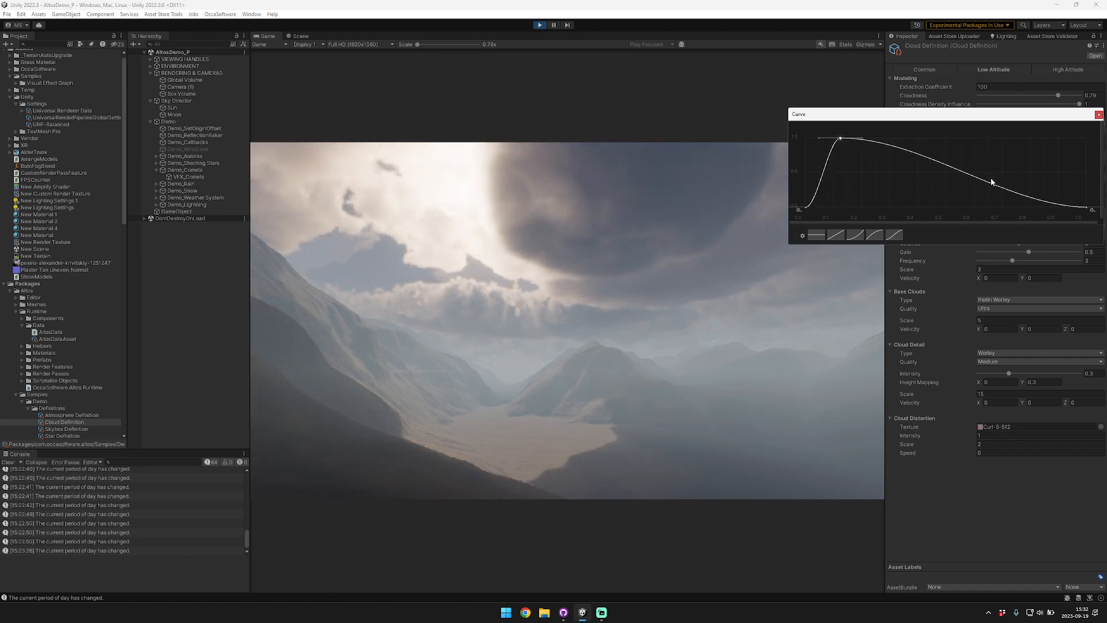
drag(989, 182, 1033, 149)
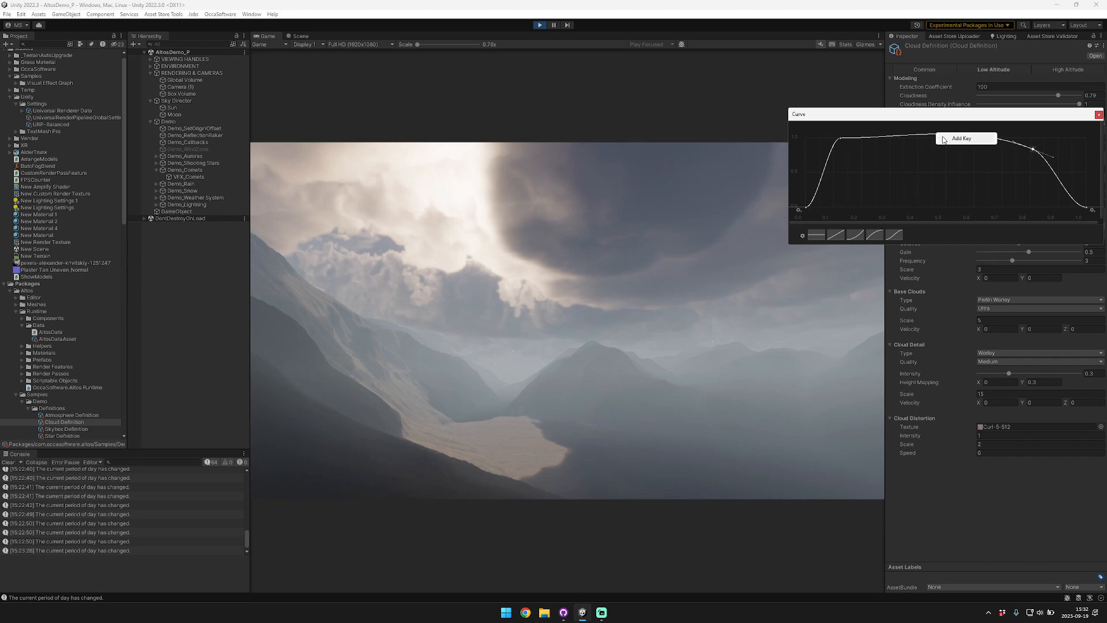
drag(938, 139, 885, 180)
click(576, 321)
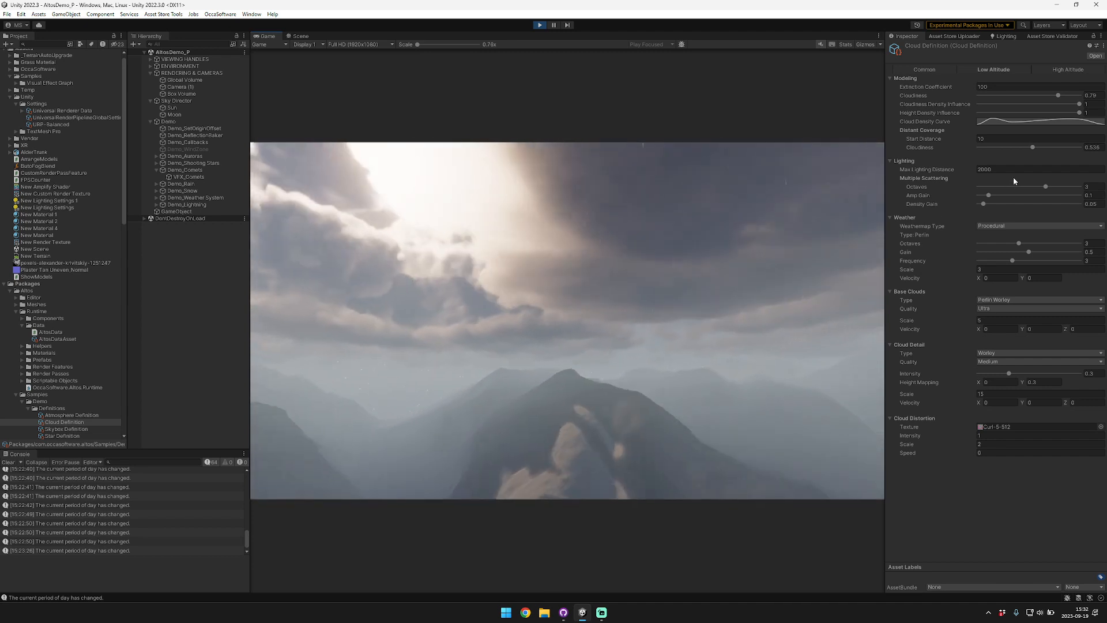
Delete the two added keys near 0.3 and 0.8 from the Cloud Density Curve, and close the curve editor.
click(1032, 121)
drag(883, 136, 1035, 203)
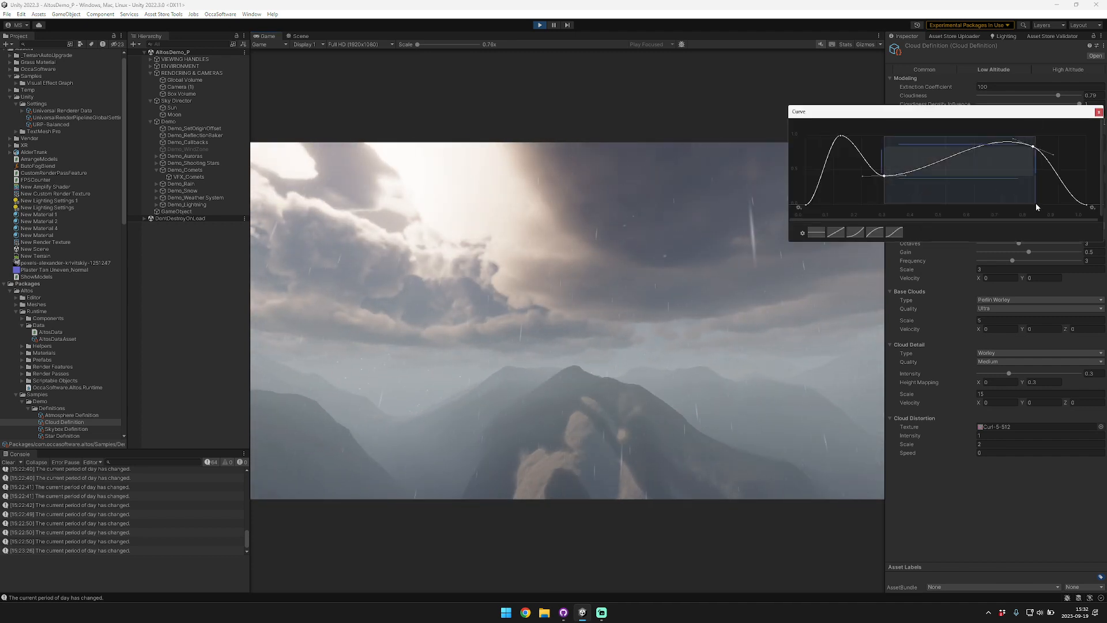
right_click(1035, 169)
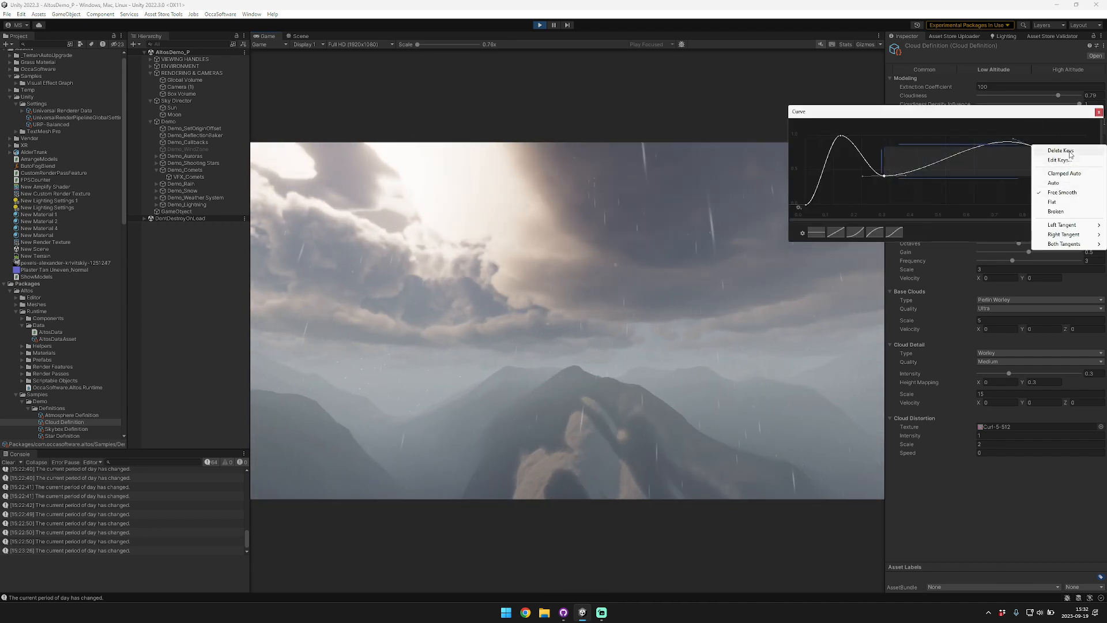
click(1062, 151)
click(1099, 112)
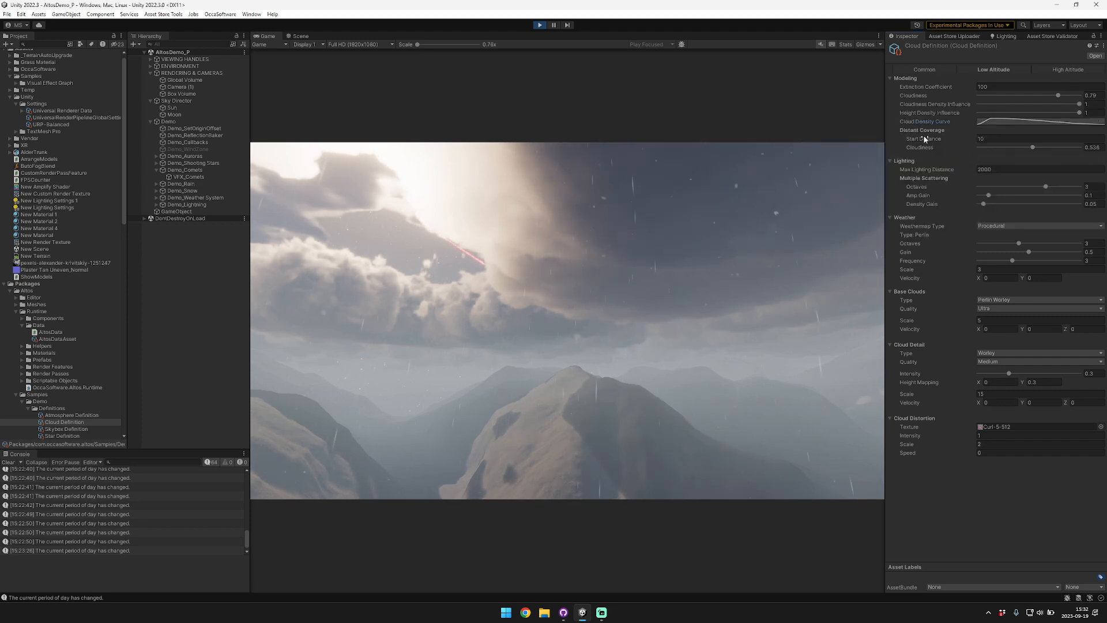
Set the Distant Coverage Cloudiness to about 0.957 and lower the low-altitude Cloudiness to 0.03.
drag(1033, 148, 1081, 148)
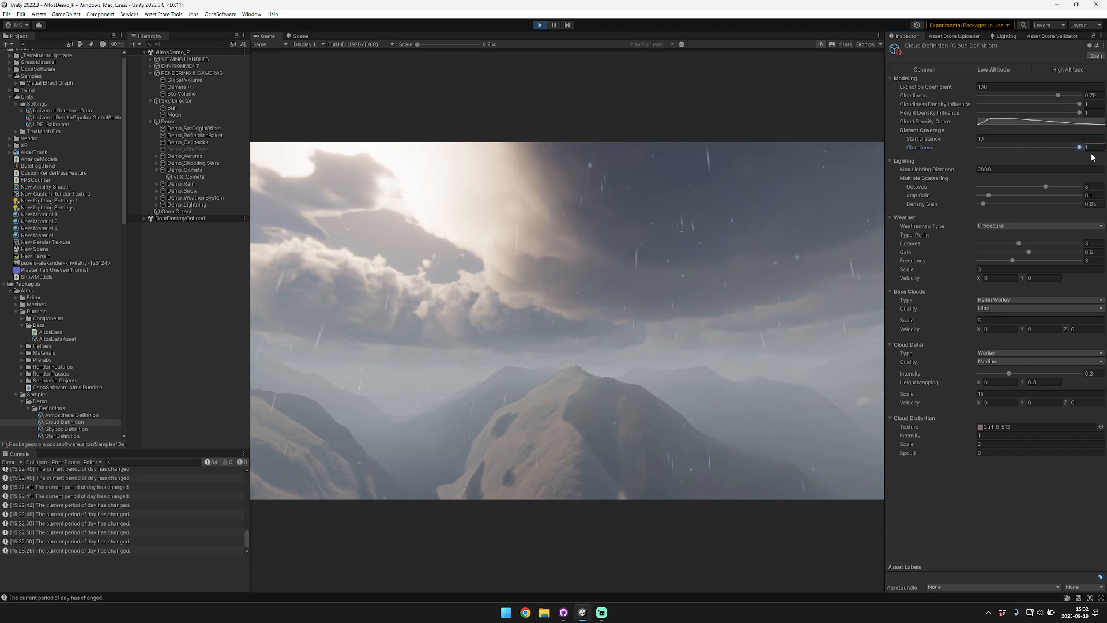
drag(1042, 99, 983, 96)
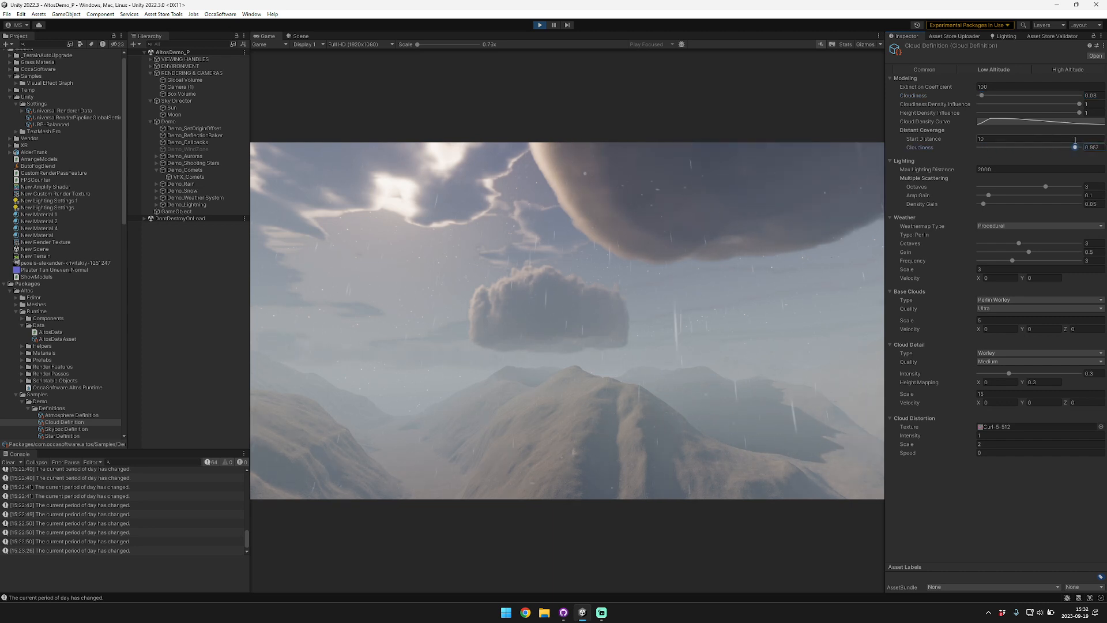
Raise the common cloud Visibility to 71.9 km, and set the low-altitude Distant Coverage Start Distance to 5.6.
click(925, 70)
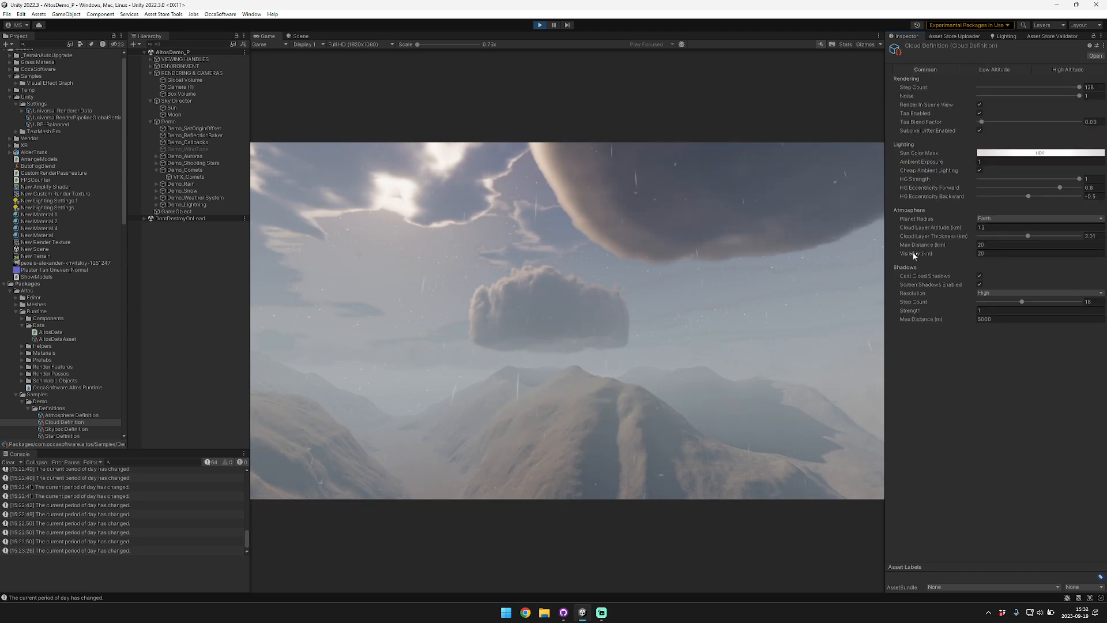
drag(914, 253, 569, 236)
click(981, 69)
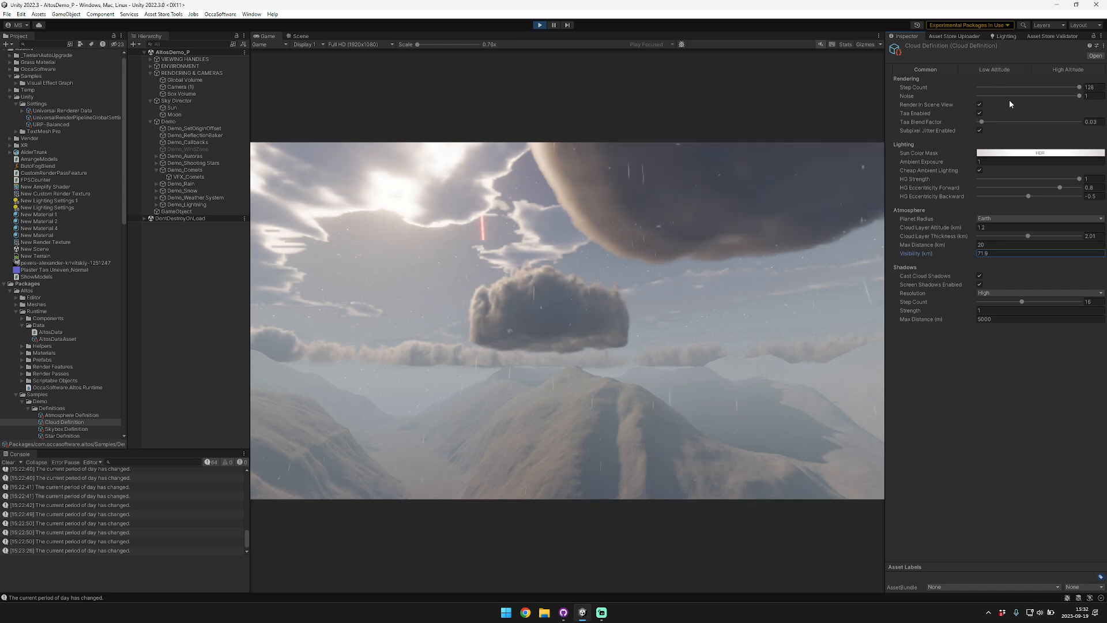
drag(947, 140, 912, 140)
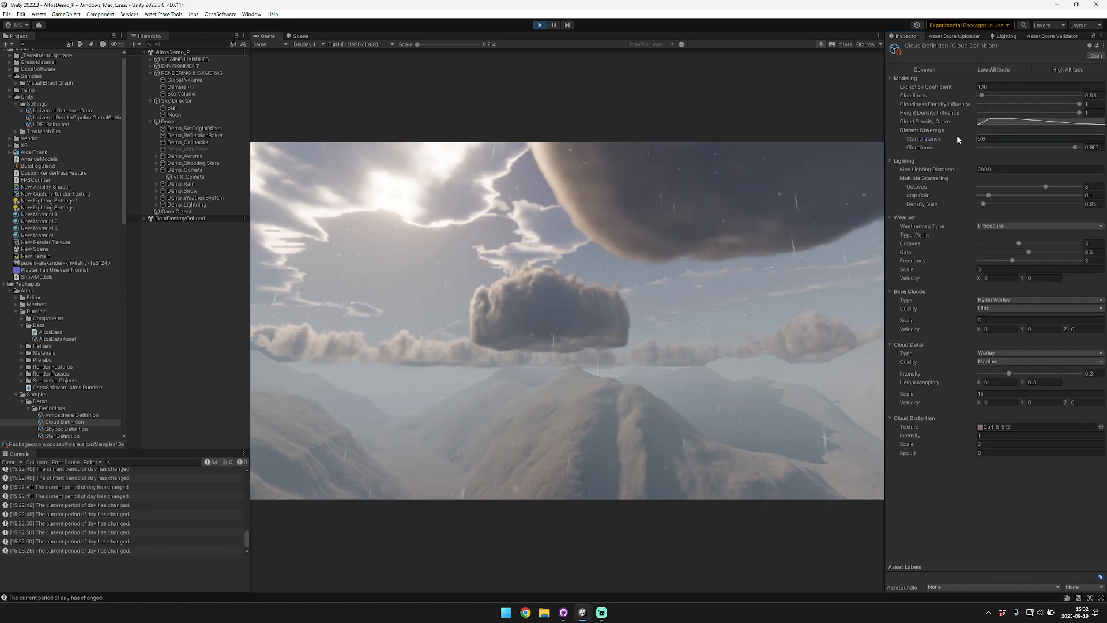
click(923, 68)
click(993, 68)
Compare the cloud lighting at low and high Max Lighting Distance values, such as 37 and 739, and return it to 2000.
drag(936, 171, 913, 170)
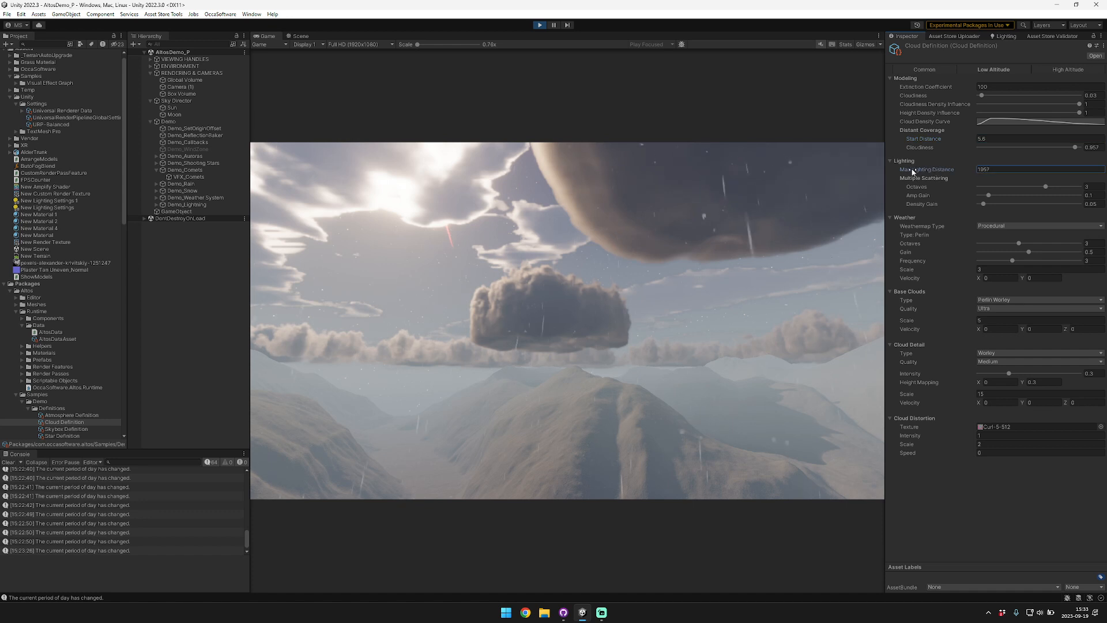
drag(758, 175, 95, 201)
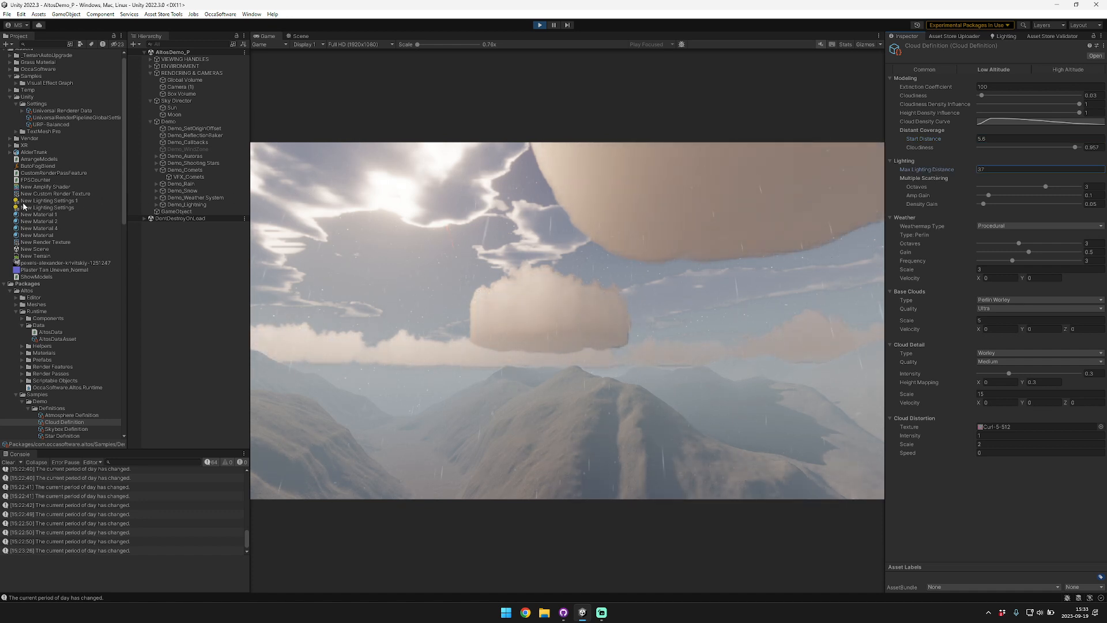
drag(23, 206, 274, 231)
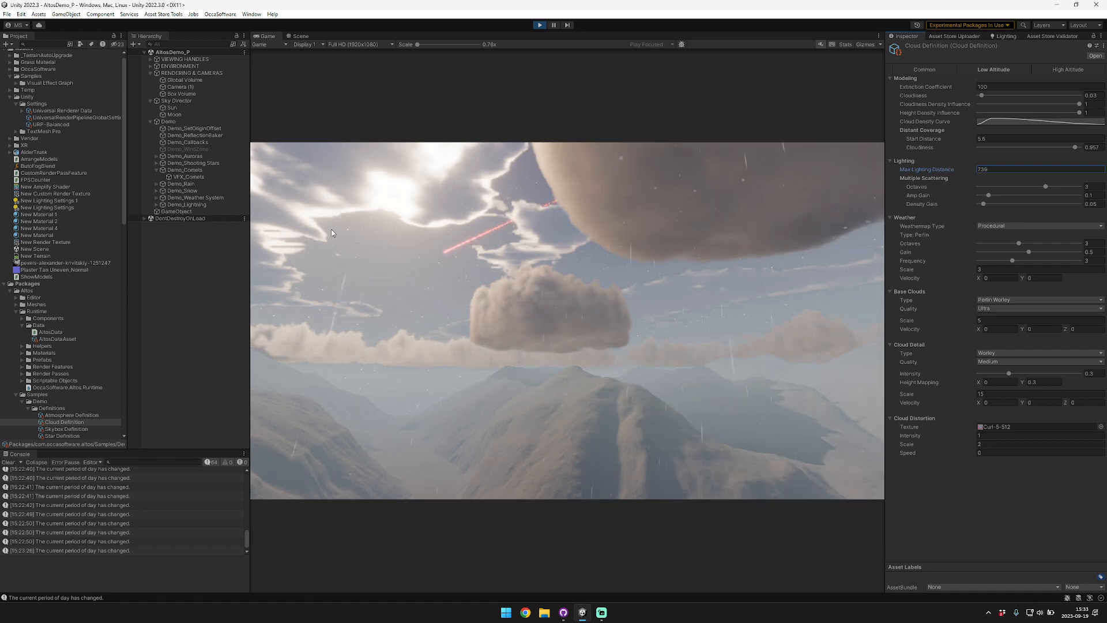
drag(378, 225, 840, 139)
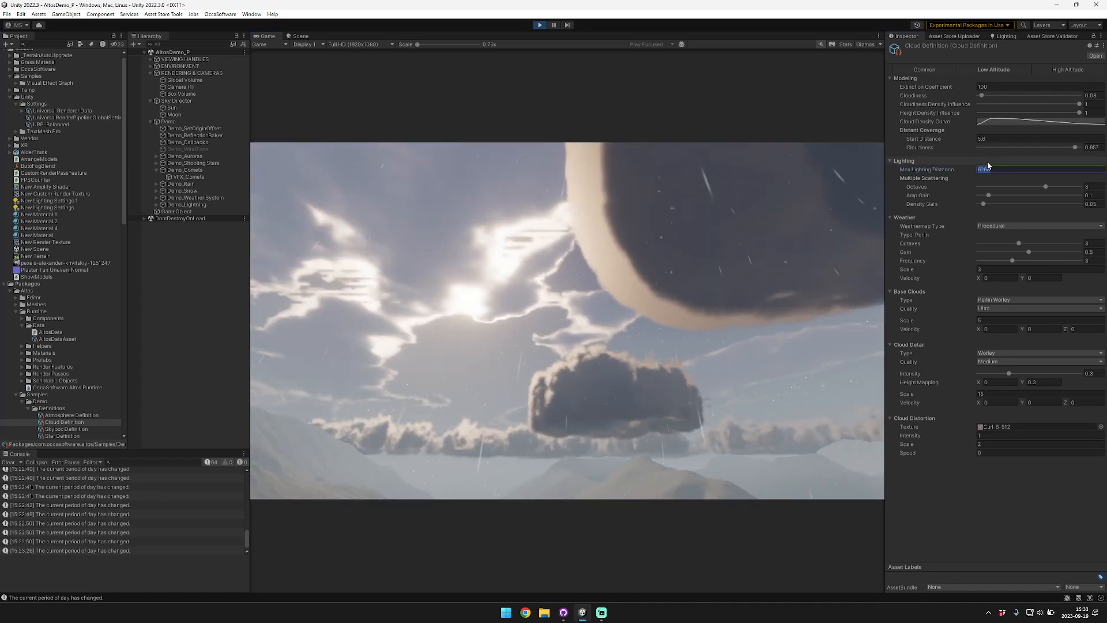
text(2000)
key(Tab)
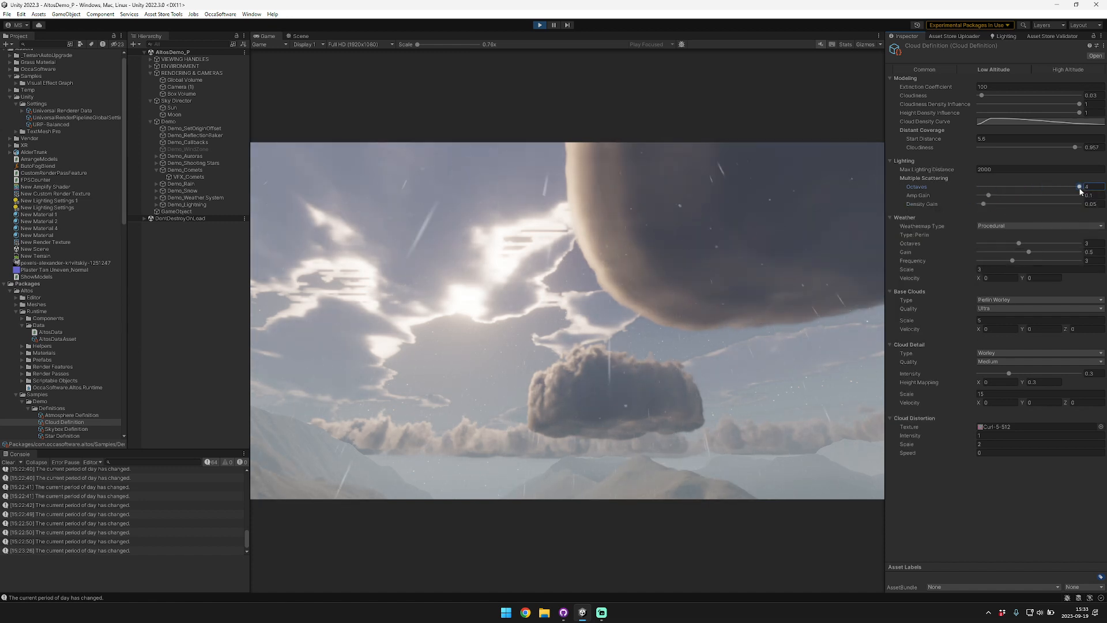
Compare the cloud shading at 4 and 3 Multiple Scattering Octaves, keep 3, and glance at the common cloud settings.
drag(1082, 191, 1048, 191)
click(596, 234)
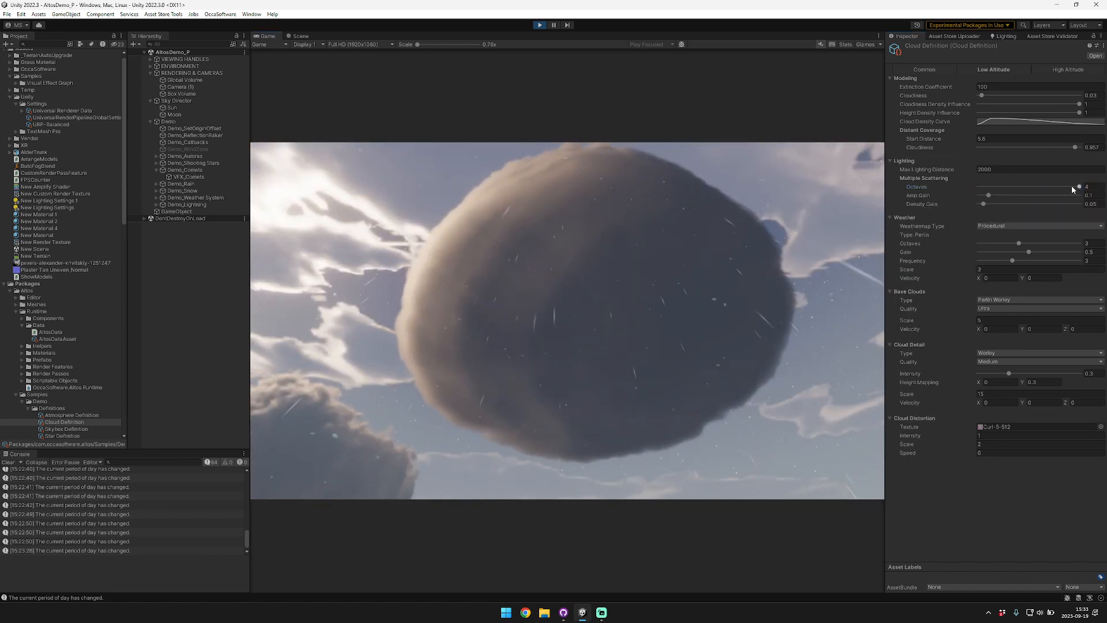
drag(1033, 190, 984, 204)
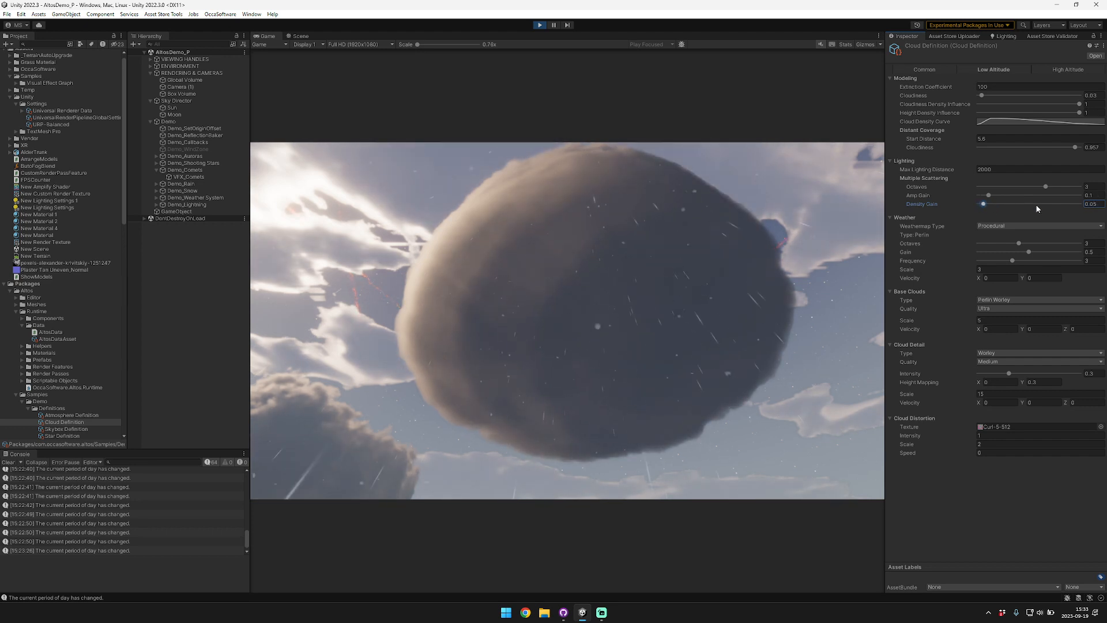
click(938, 72)
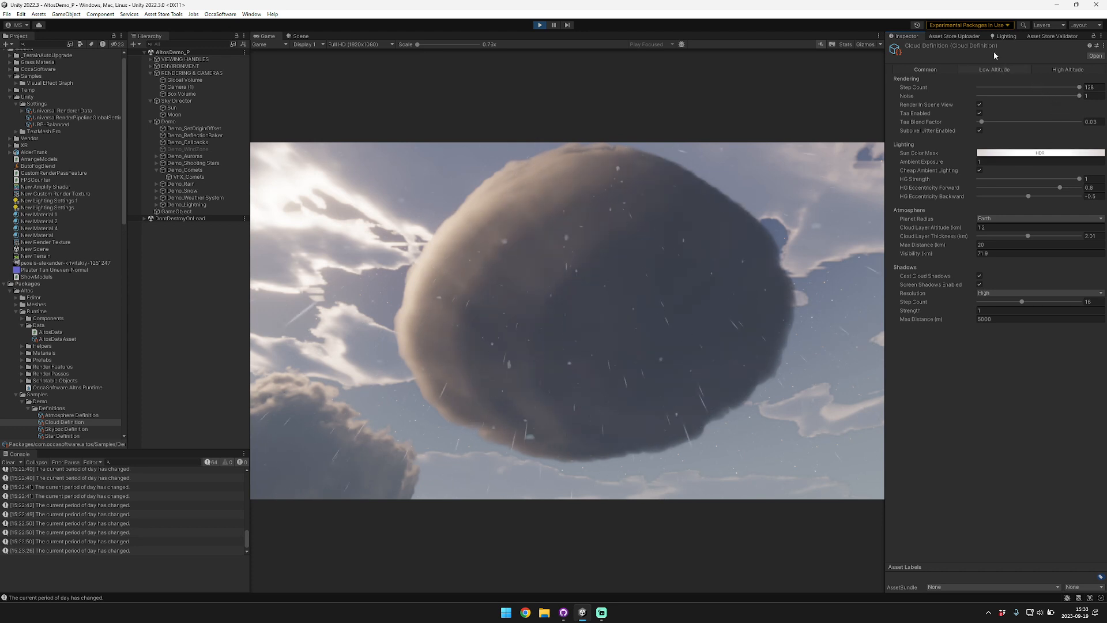
click(998, 67)
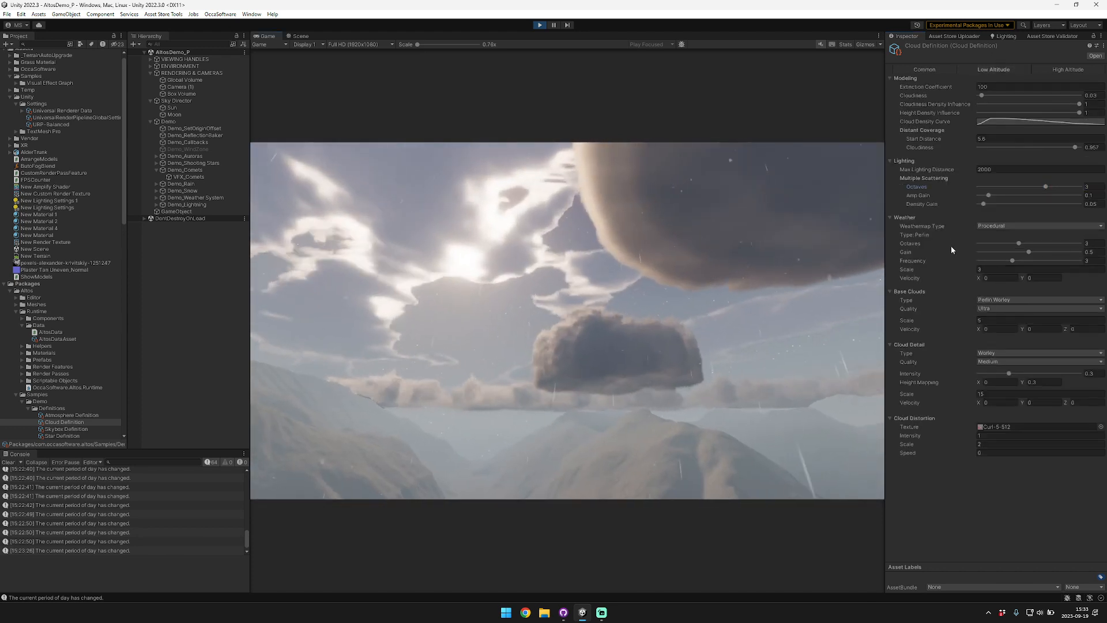
Compare the procedural weathermap at 1 and 5 Octaves, and return to 3 Octaves with Gain 0.5 and Frequency 3.
click(926, 226)
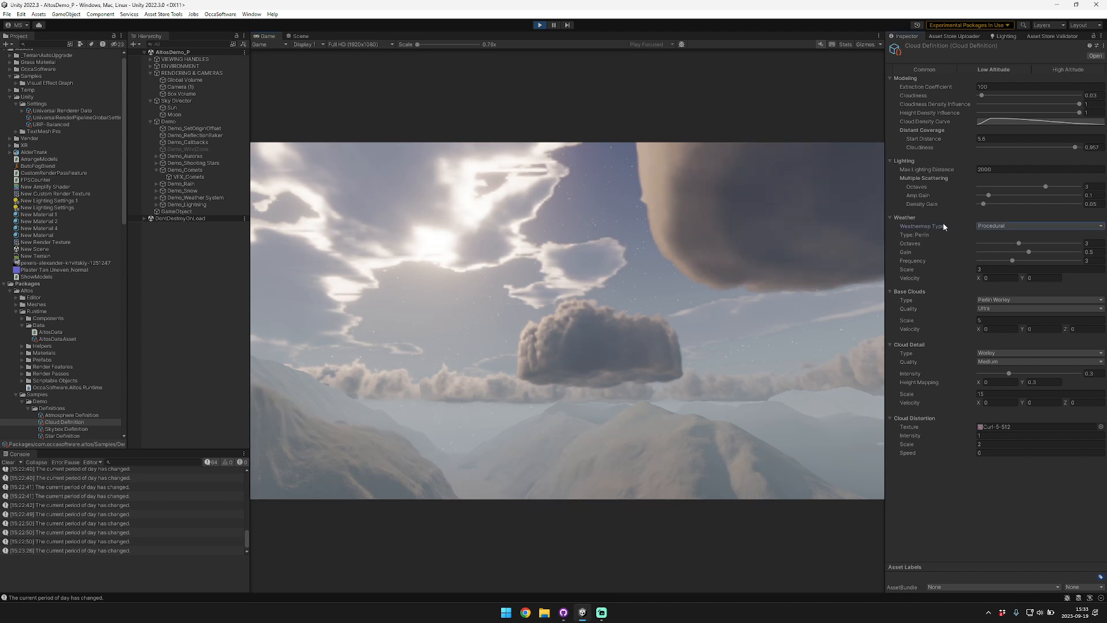
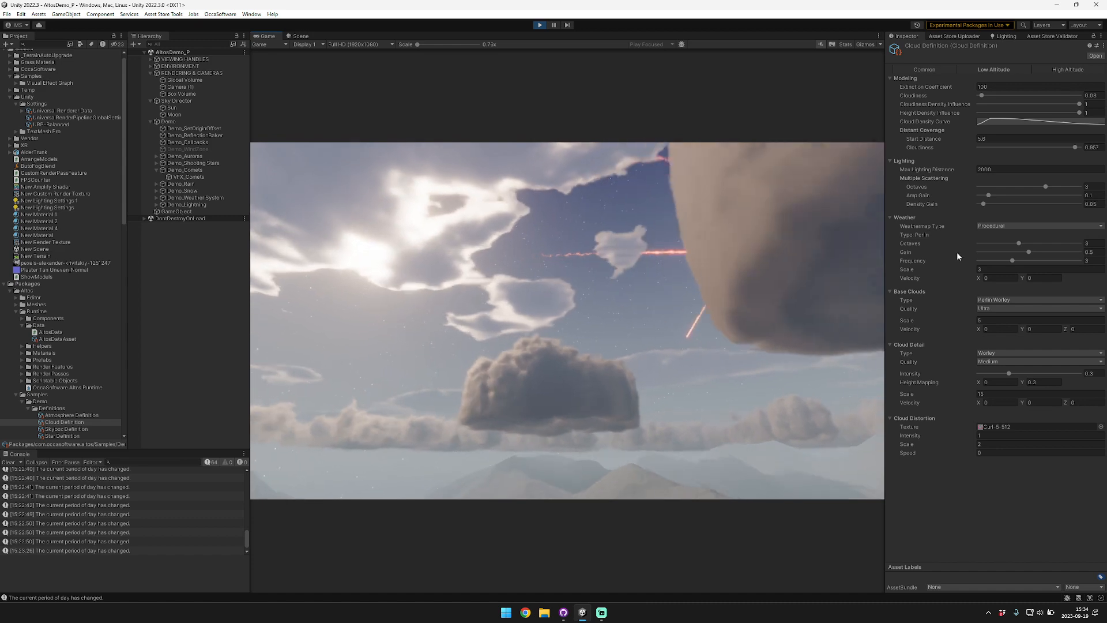
click(1018, 244)
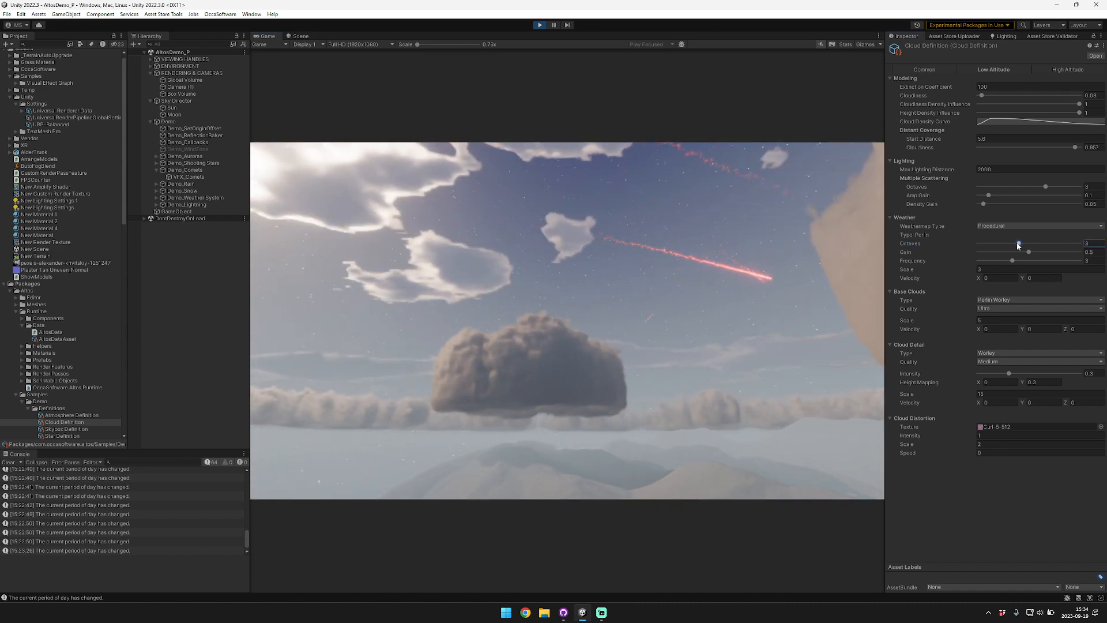
drag(998, 244, 964, 242)
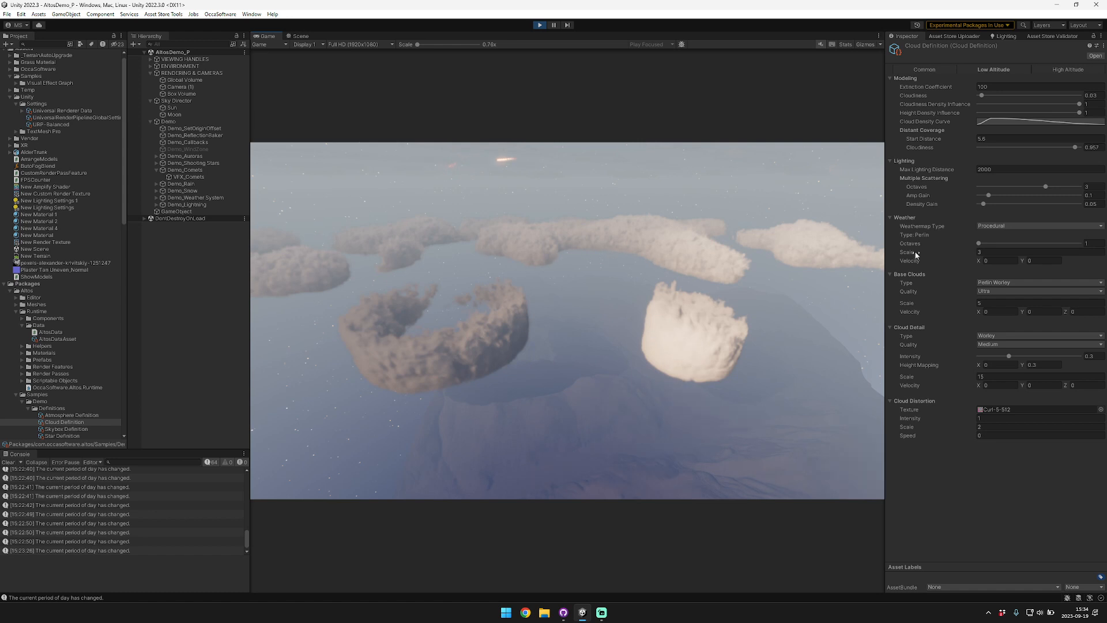
drag(981, 246, 1020, 250)
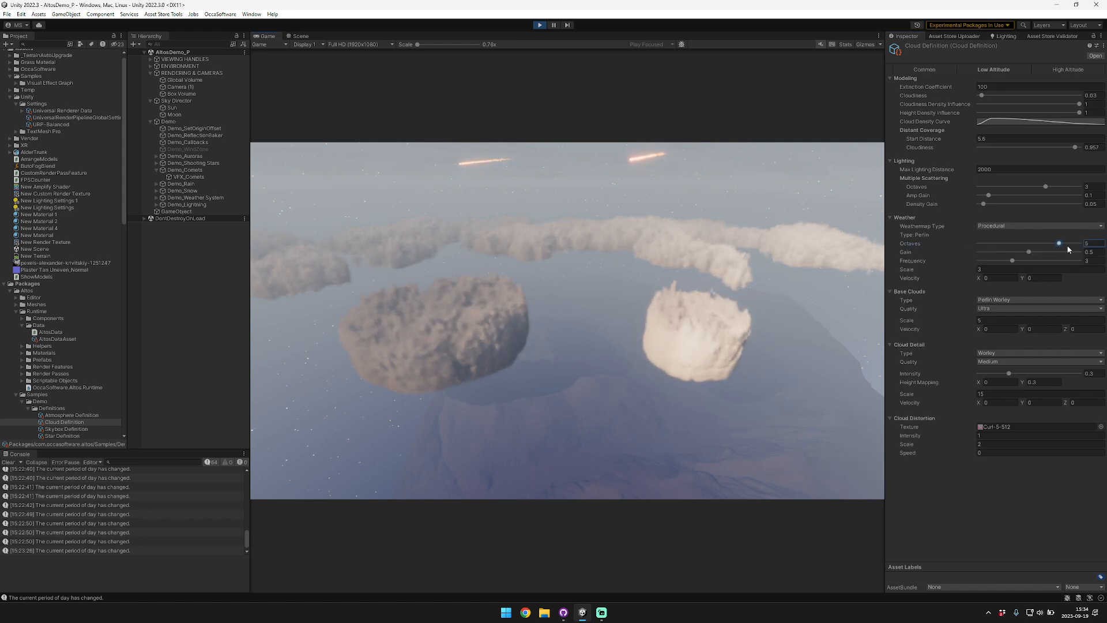
mouse_move(1022, 254)
mouse_down()
mouse_move(997, 253)
mouse_move(1046, 255)
mouse_move(989, 250)
mouse_move(1090, 257)
mouse_move(958, 263)
mouse_move(1026, 260)
mouse_move(993, 260)
mouse_move(1015, 262)
mouse_up()
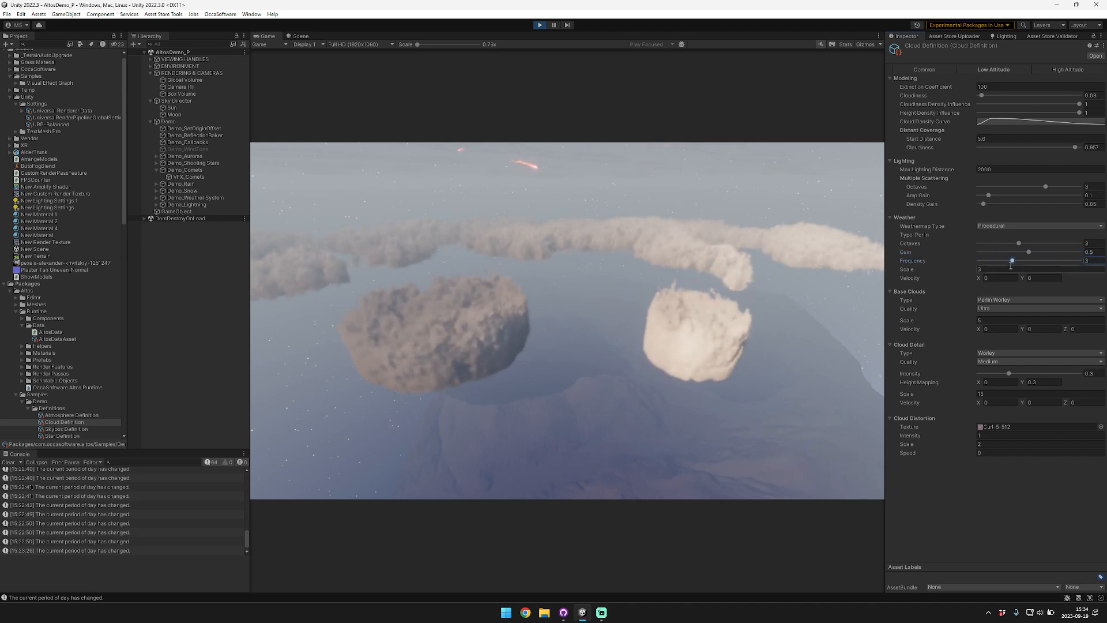
Set the weathermap Scale to 5 and raise the low-altitude Cloudiness to 0.7.
drag(917, 272, 974, 287)
key(BackSpace)
key(BackSpace)
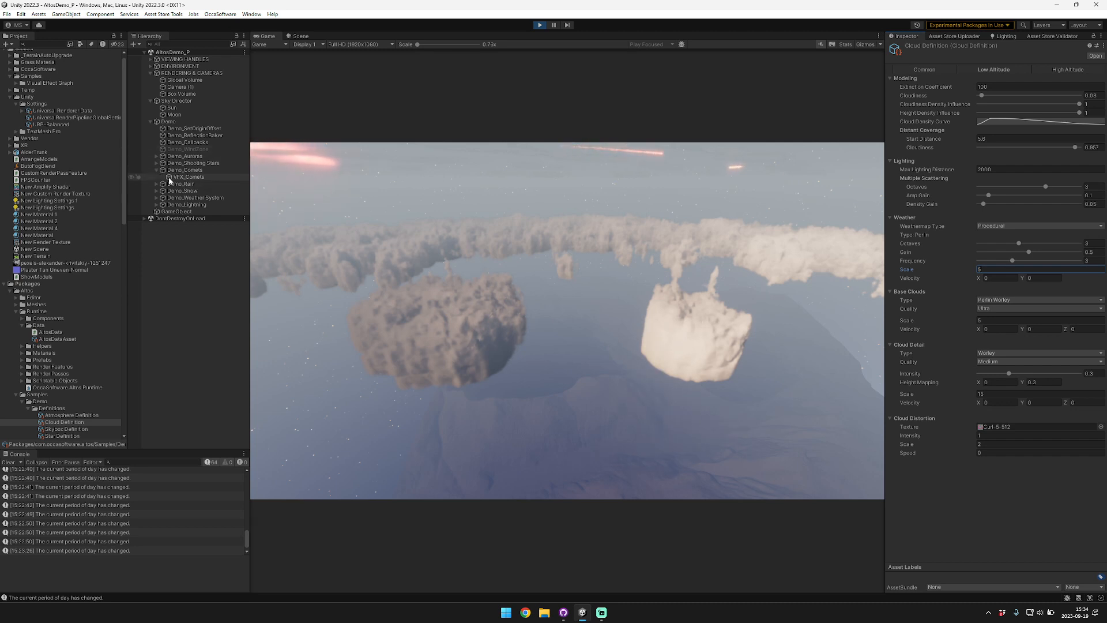
drag(981, 95, 1049, 99)
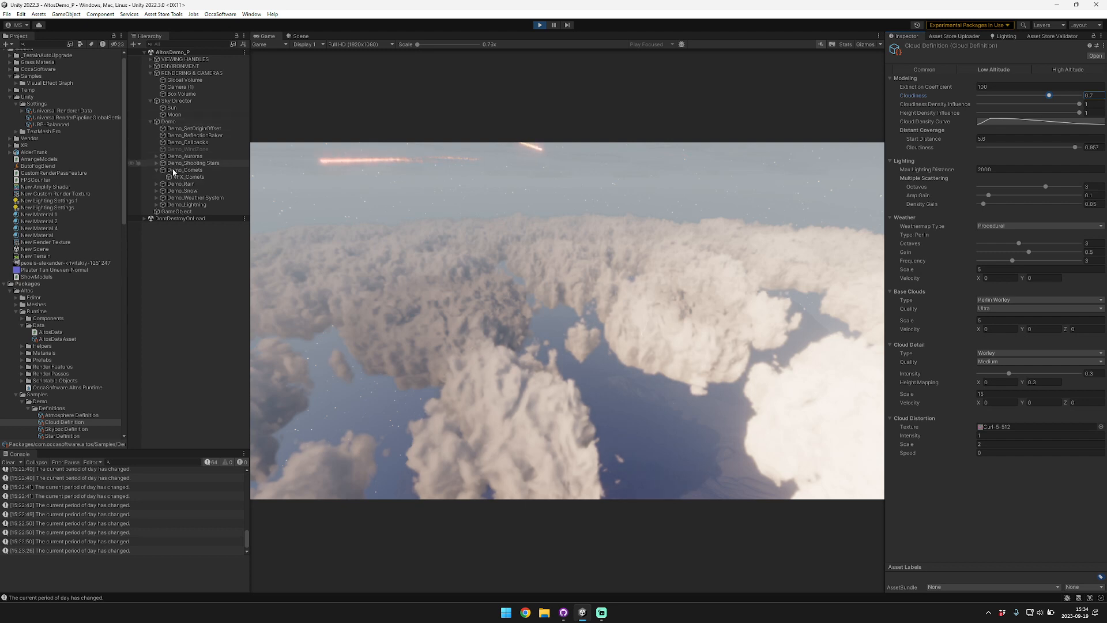
Deactivate the Weather System object nested under Demo_Weather System.
click(157, 198)
click(193, 204)
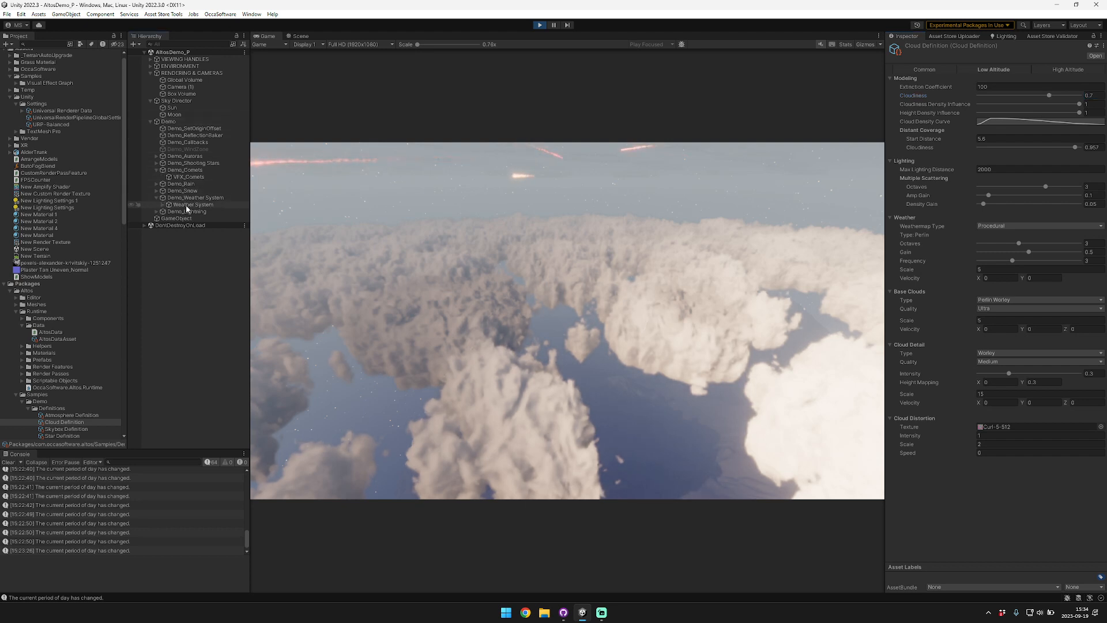
click(909, 49)
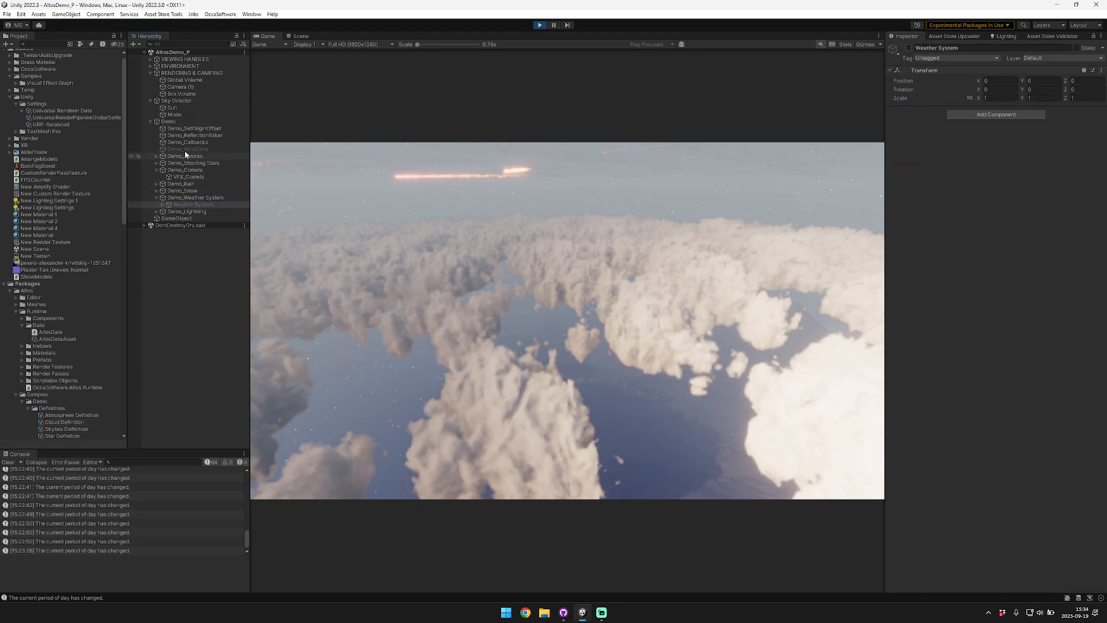
Reopen the Cloud Definition from the Sky Director, keep the weathermap Octaves at 3, and set its Scale to 3.
click(176, 101)
double_click(1008, 165)
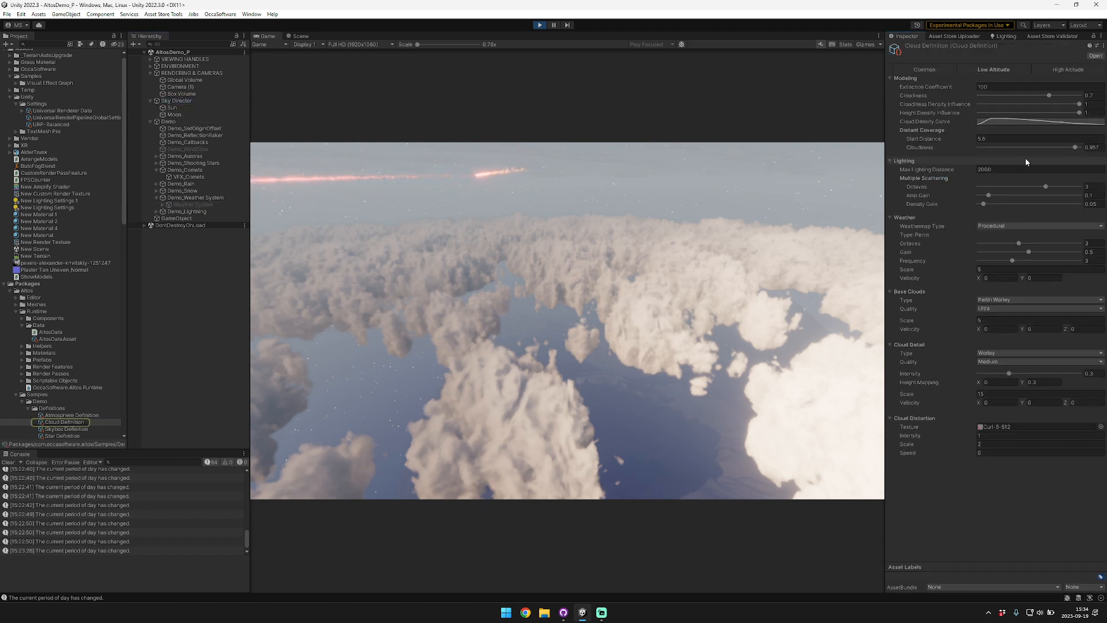
mouse_move(1019, 243)
mouse_down()
mouse_move(991, 244)
mouse_move(1025, 245)
mouse_up()
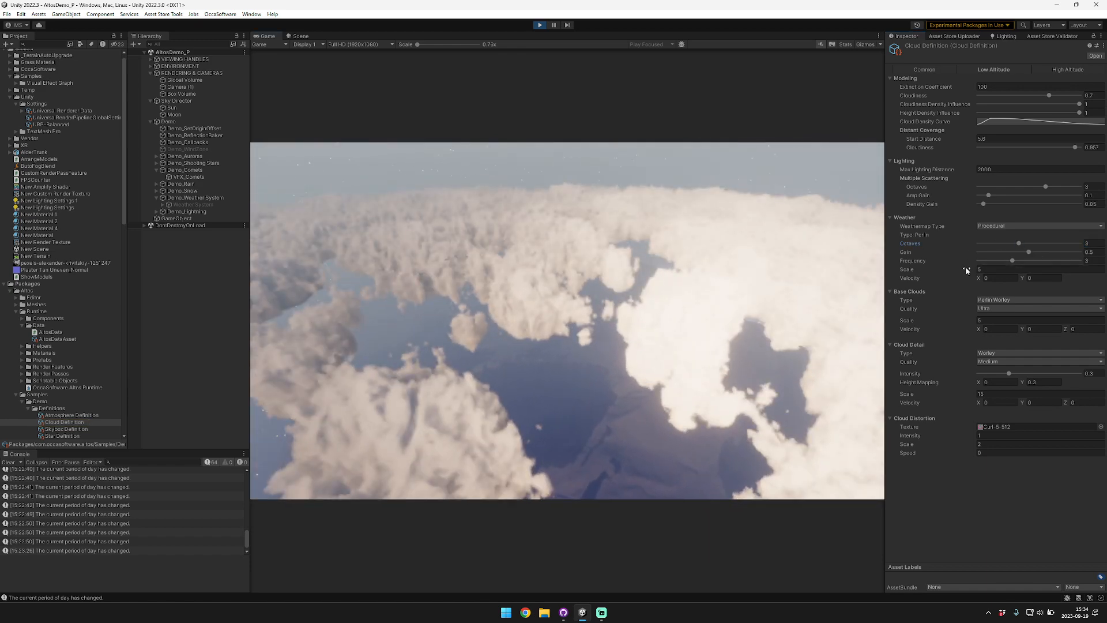
text(3)
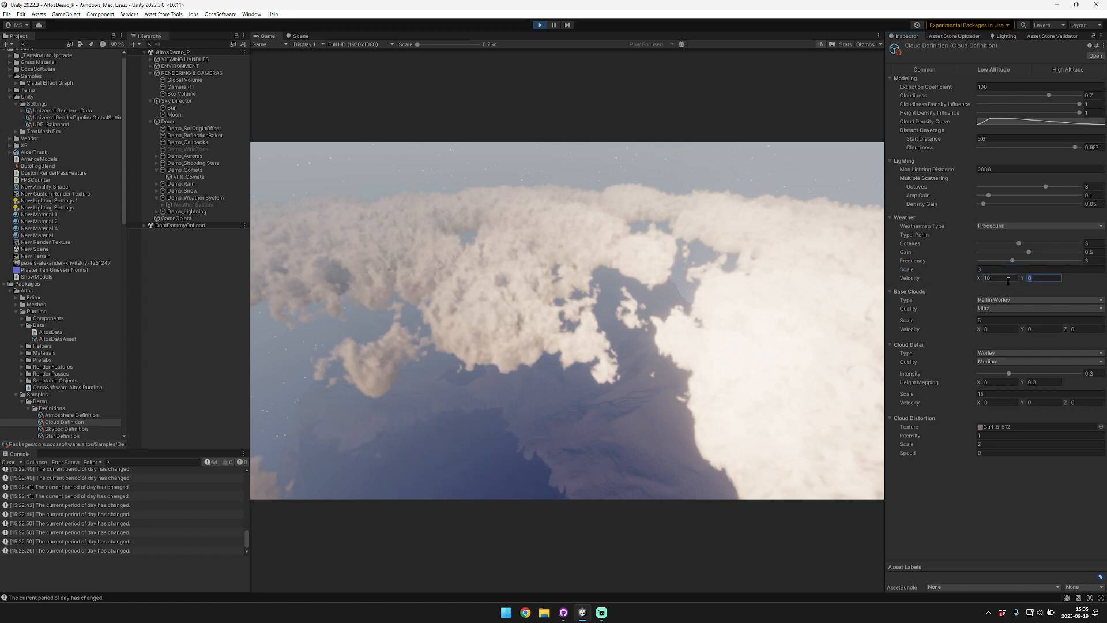
Set the weathermap Velocity X to 5 after trying 10, and watch the clouds drift.
click(663, 264)
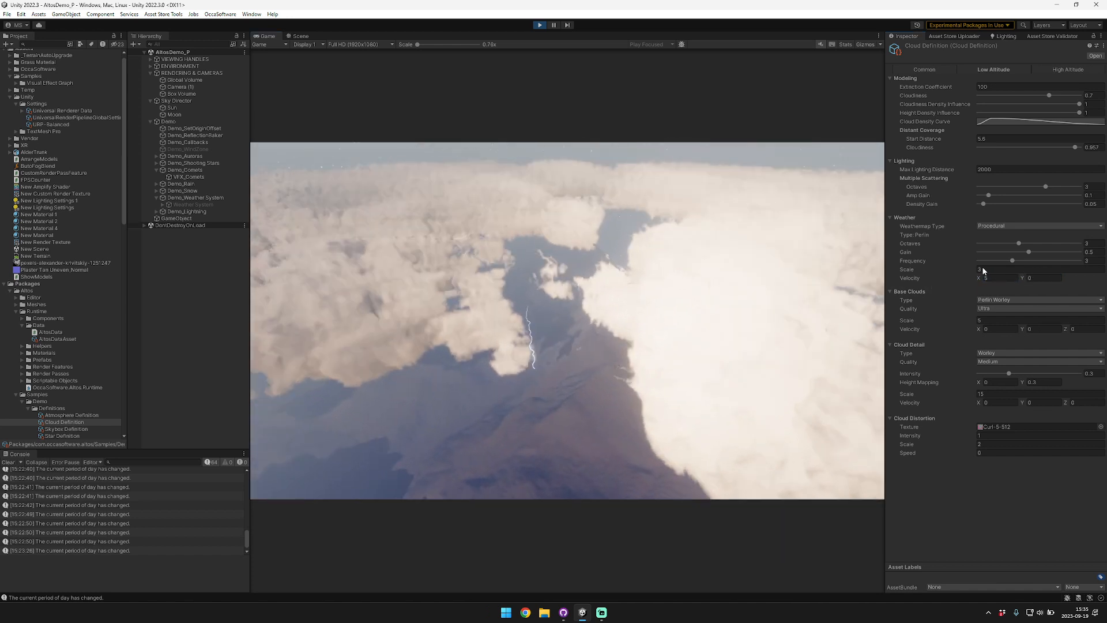
click(984, 278)
drag(984, 278, 1008, 281)
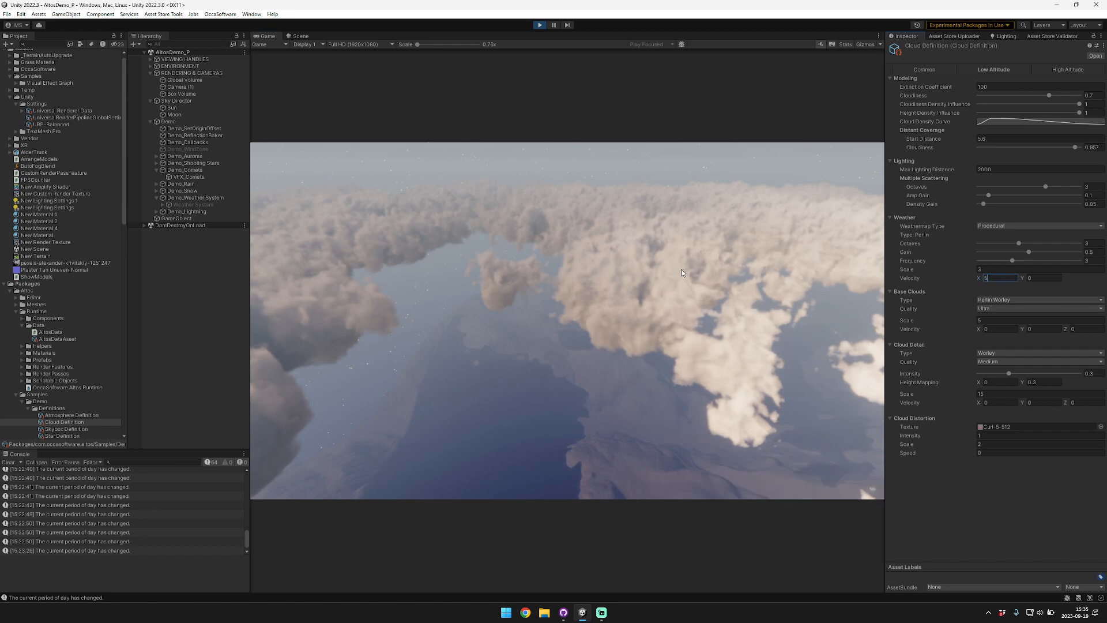
drag(682, 272, 856, 268)
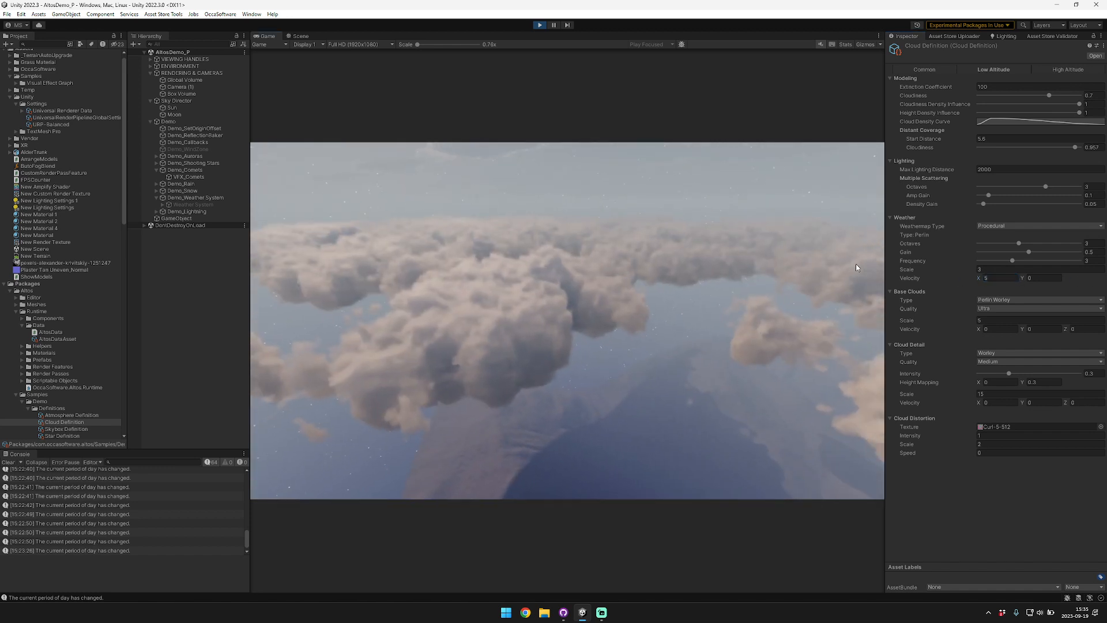
Activate the Demo_WindZone object, and frame it in the Scene view with the Rotate tool.
click(213, 150)
click(909, 48)
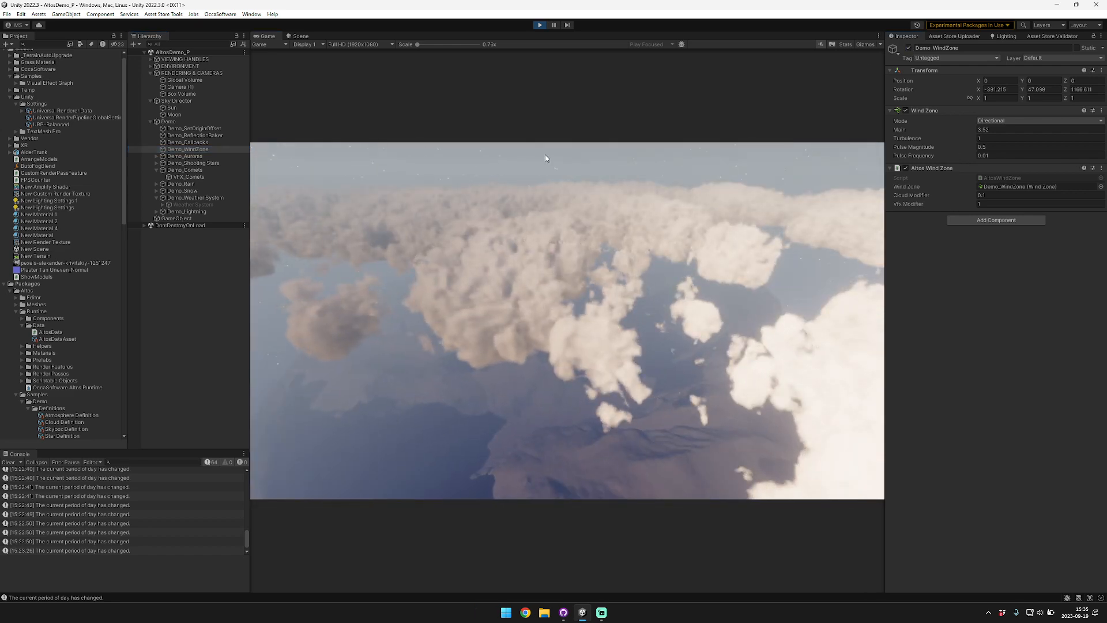
click(301, 36)
key(f)
key(e)
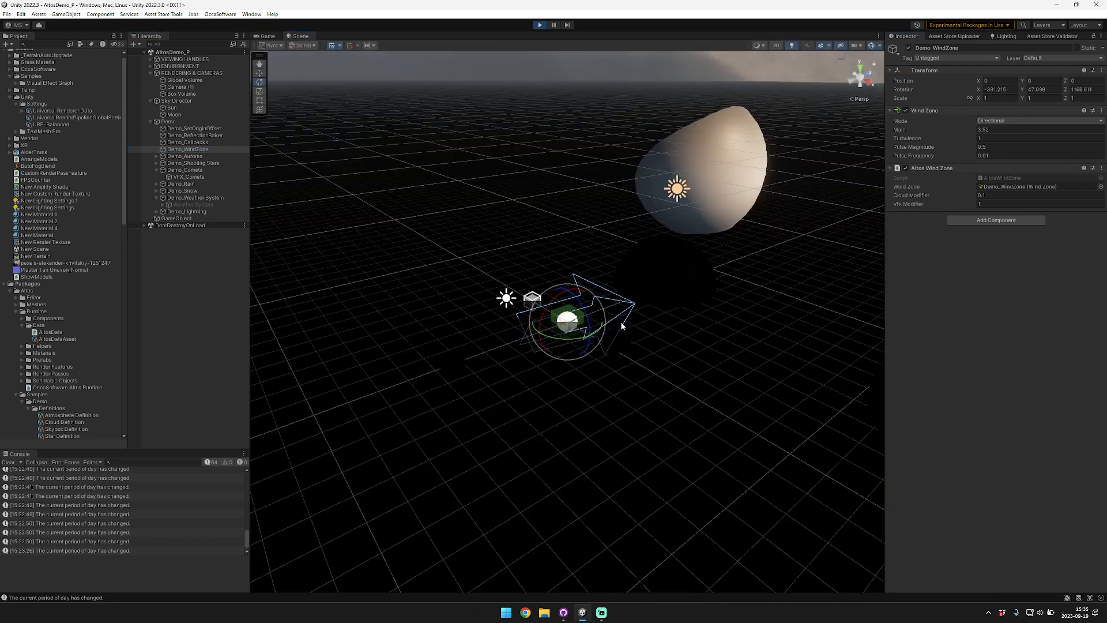
Try a much stronger Main wind value on Demo_WindZone and watch the clouds in the Scene view.
right_drag(622, 322, 786, 213)
key(s)
right_drag(613, 434, 625, 435)
key(e)
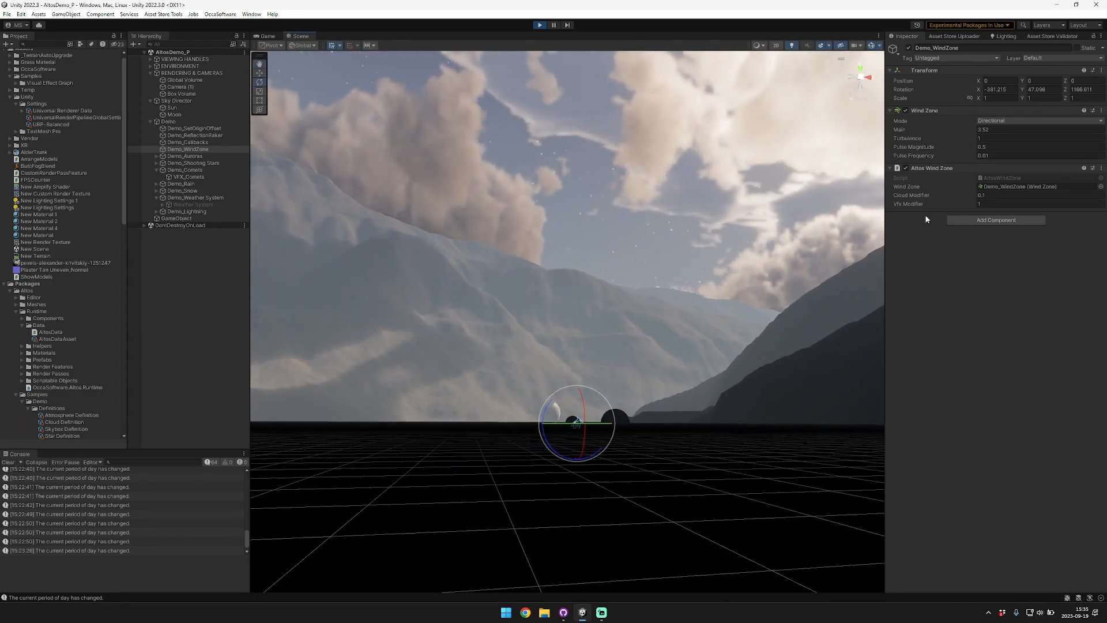
drag(911, 131, 1046, 137)
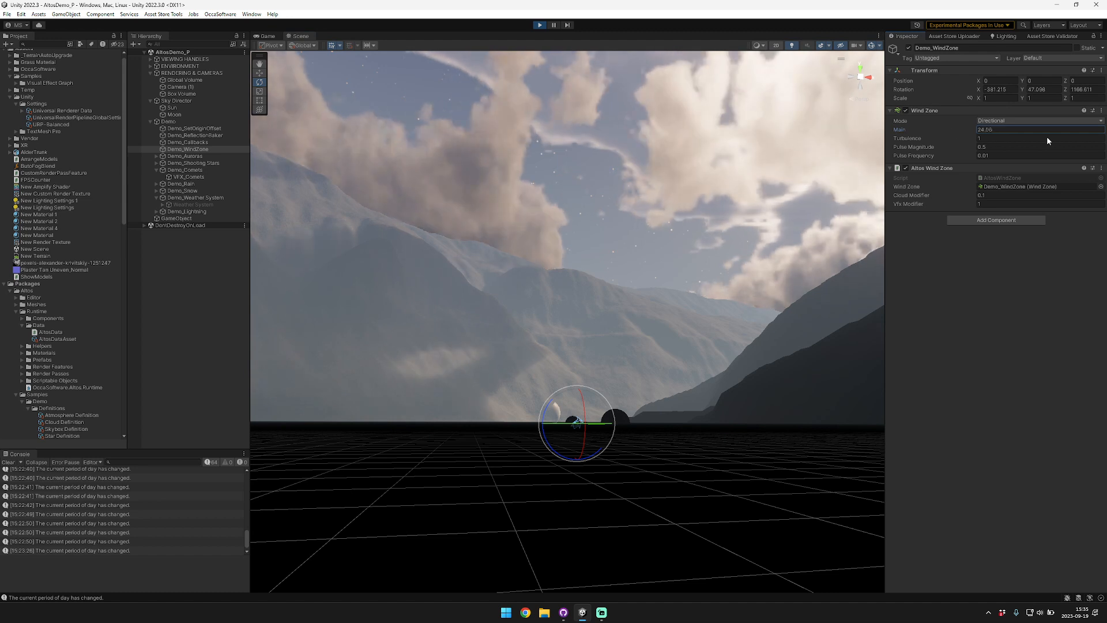
drag(579, 410, 662, 394)
right_drag(662, 391, 670, 368)
key(e)
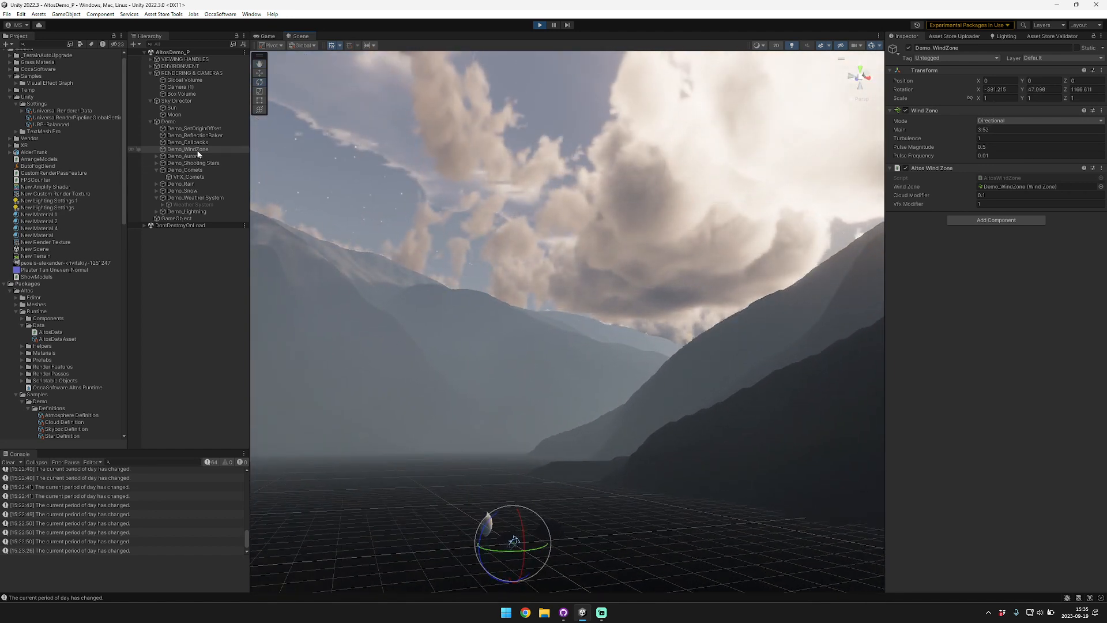
Deactivate Demo_WindZone, show the Game view and open the Cloud Definition assigned to the Sky Director.
click(909, 48)
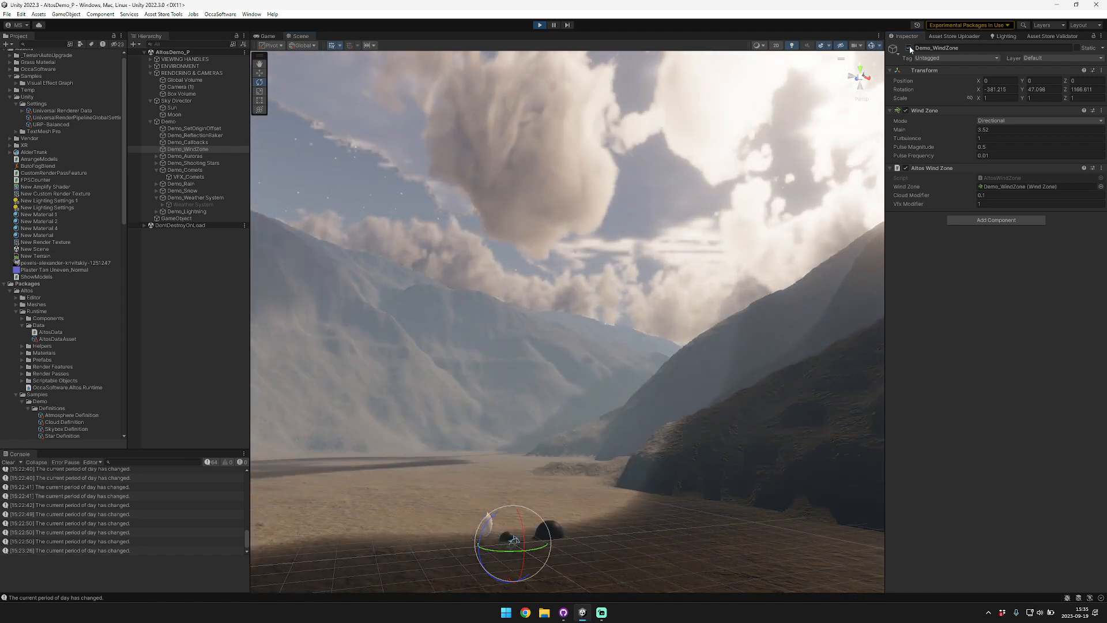
click(265, 37)
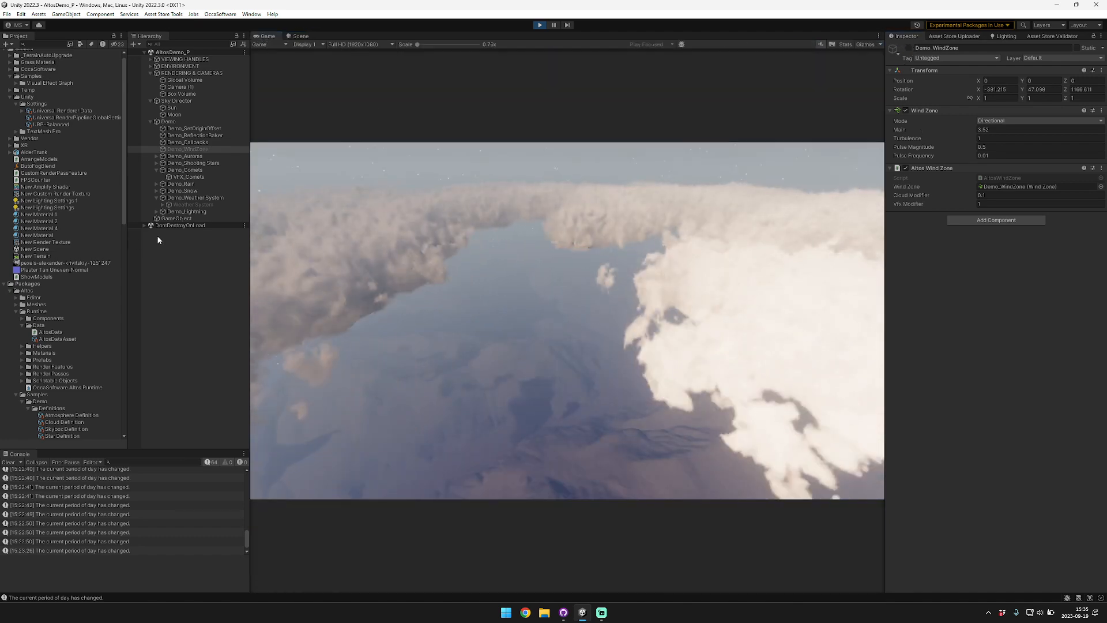
click(186, 102)
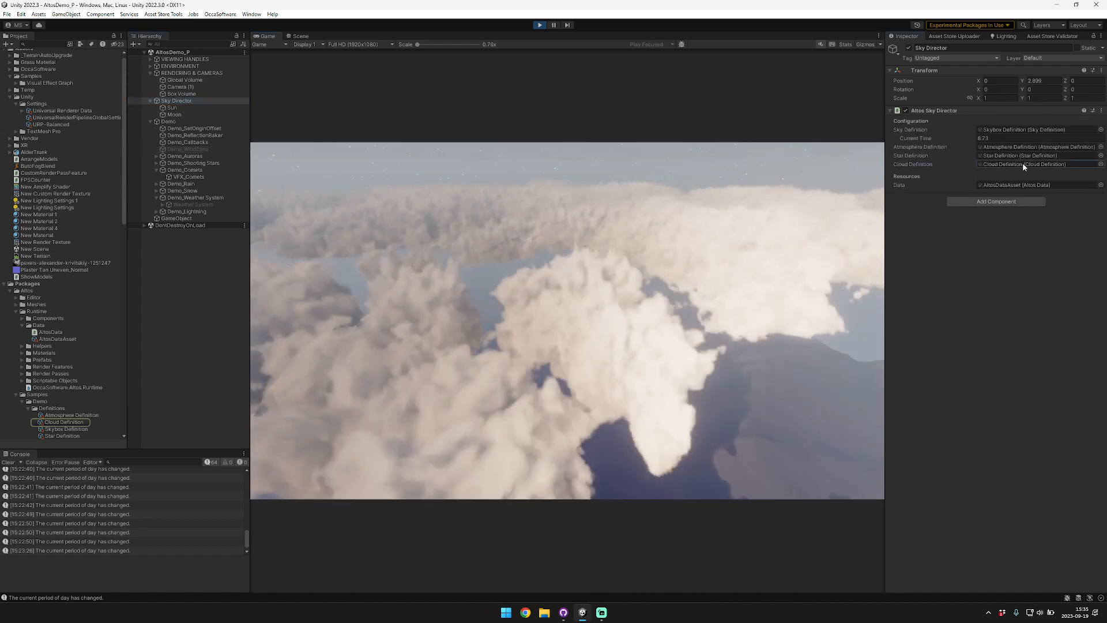
double_click(1022, 164)
Try a low-altitude Weather velocity of 2.16 in X and watch the clouds in the Game view.
click(996, 278)
text(0)
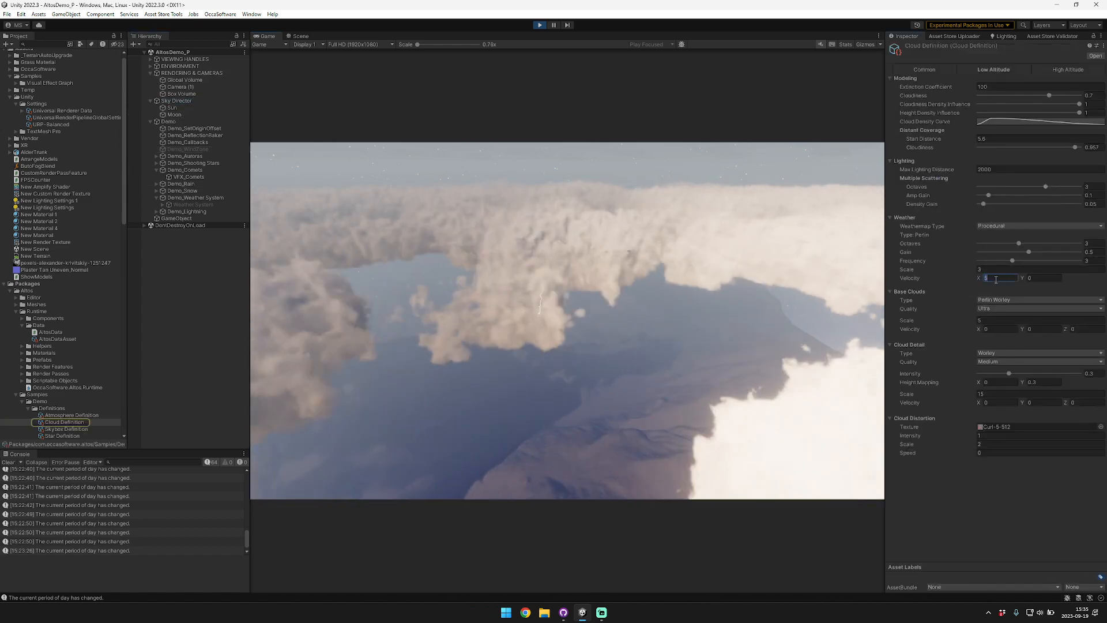
key(Tab)
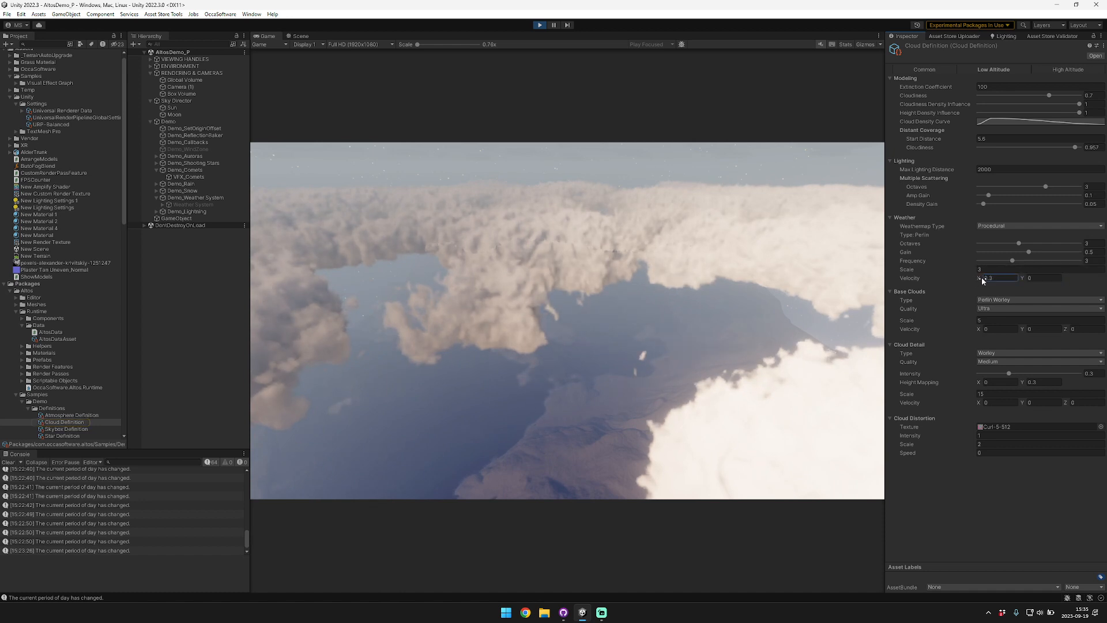
mouse_move(983, 281)
mouse_down()
mouse_move(1025, 282)
mouse_move(999, 279)
mouse_up()
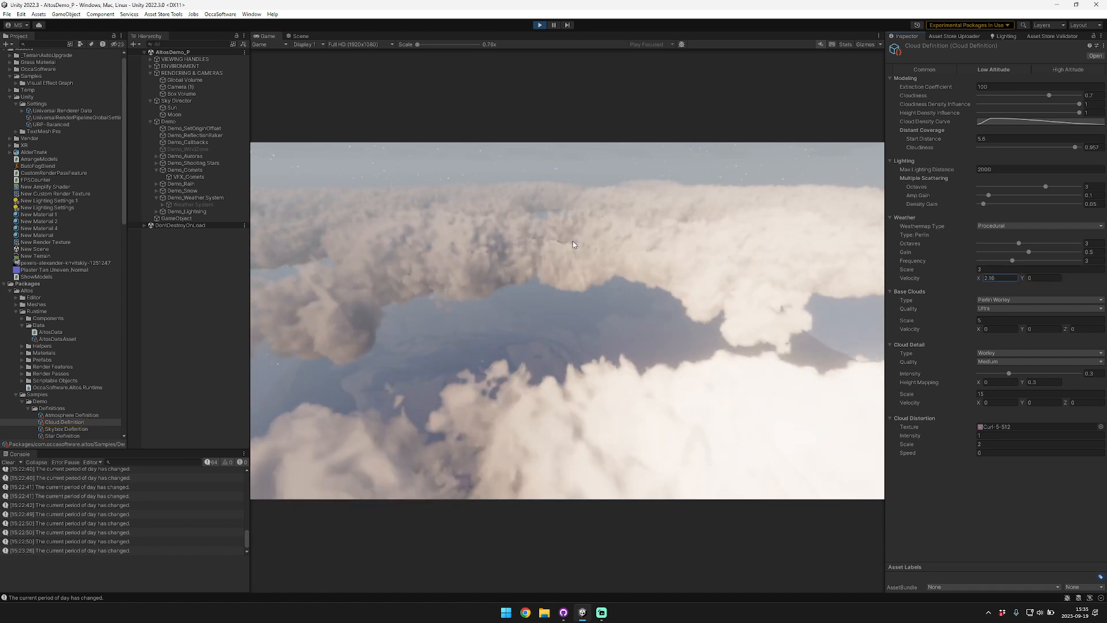
click(573, 245)
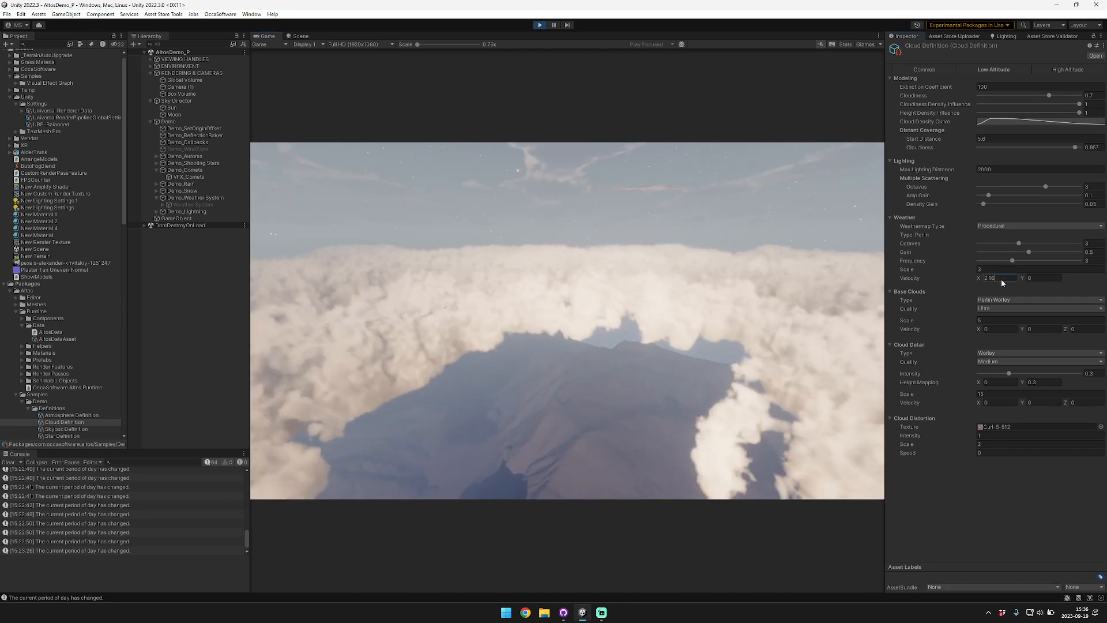
Set the Weather velocity's X value to 0.
click(993, 278)
key(Tab)
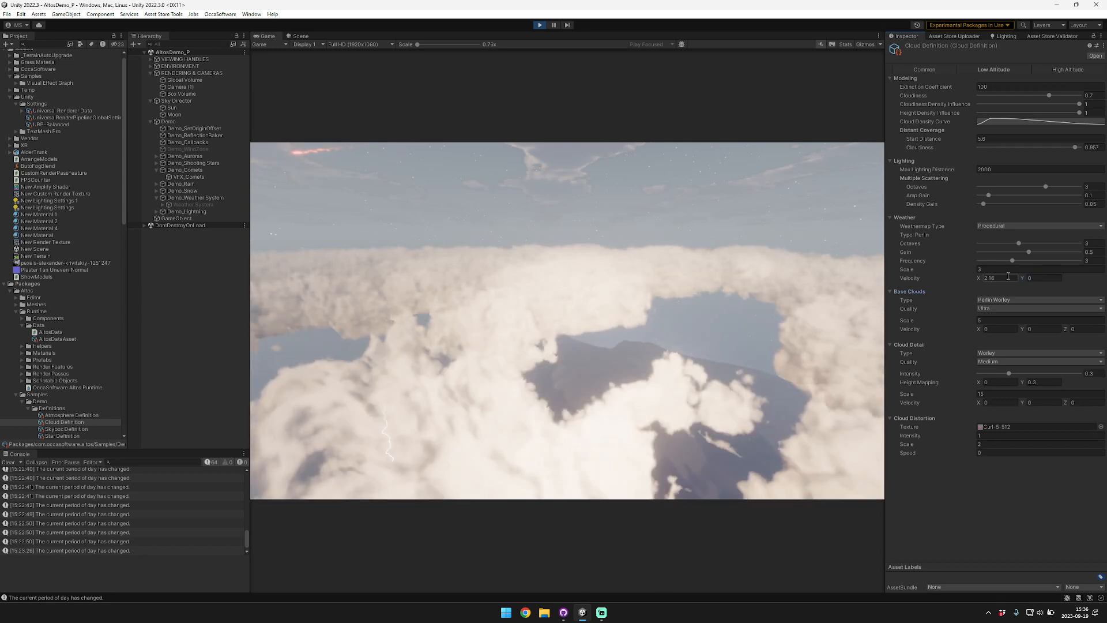
click(1005, 277)
text(0)
key(Tab)
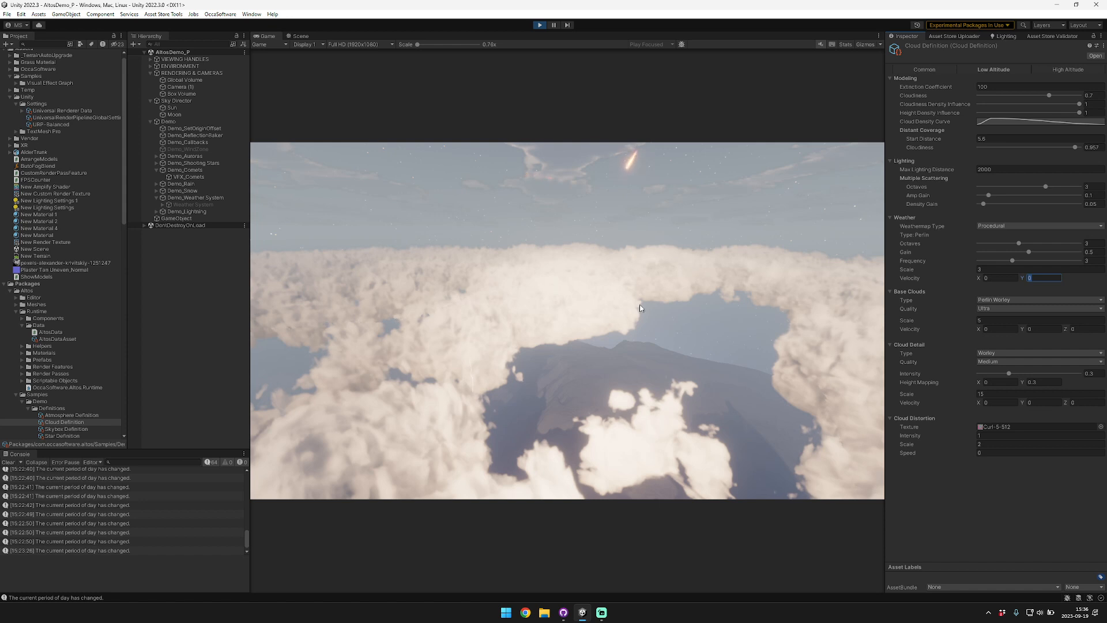
Compare the Perlin, Worley and Billow types for the Base Clouds and set the type to Perlin.
click(994, 299)
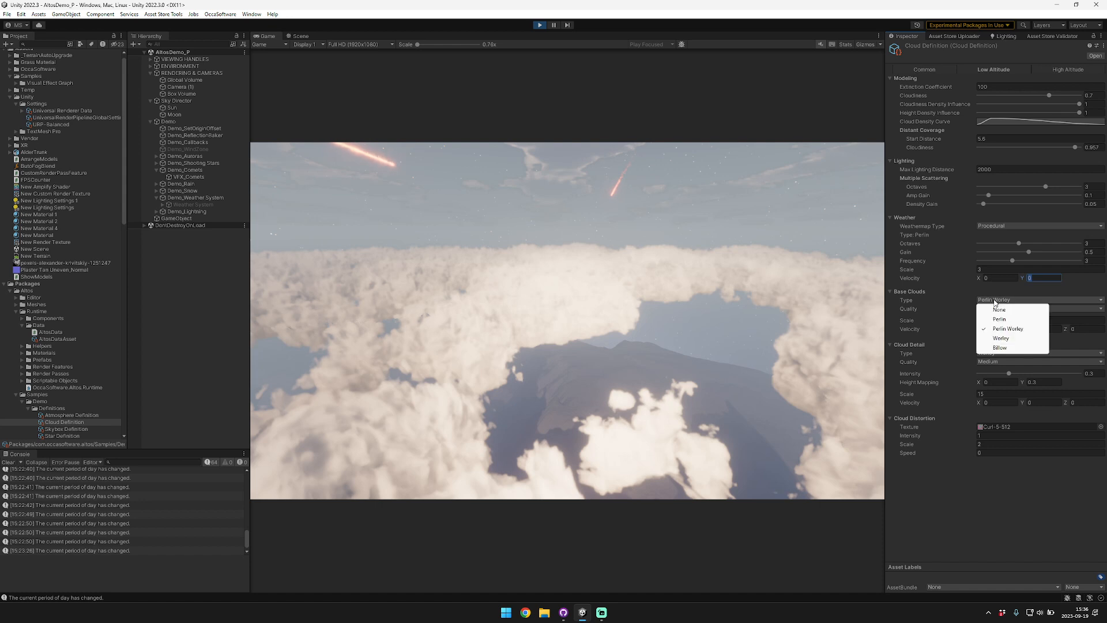
click(990, 315)
click(1000, 301)
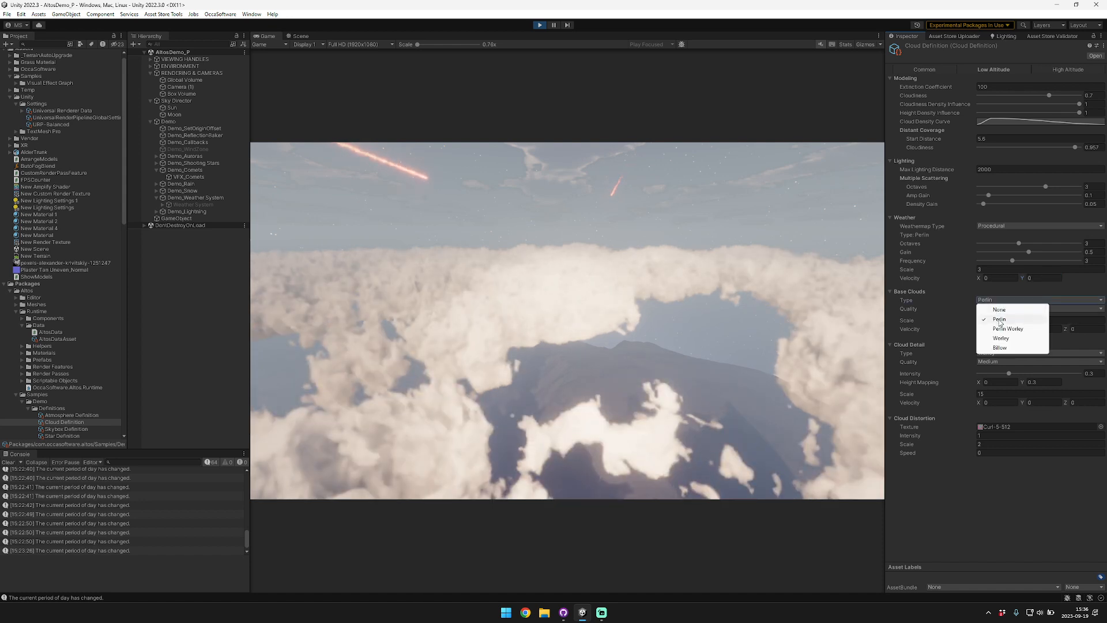
click(1004, 339)
click(1003, 300)
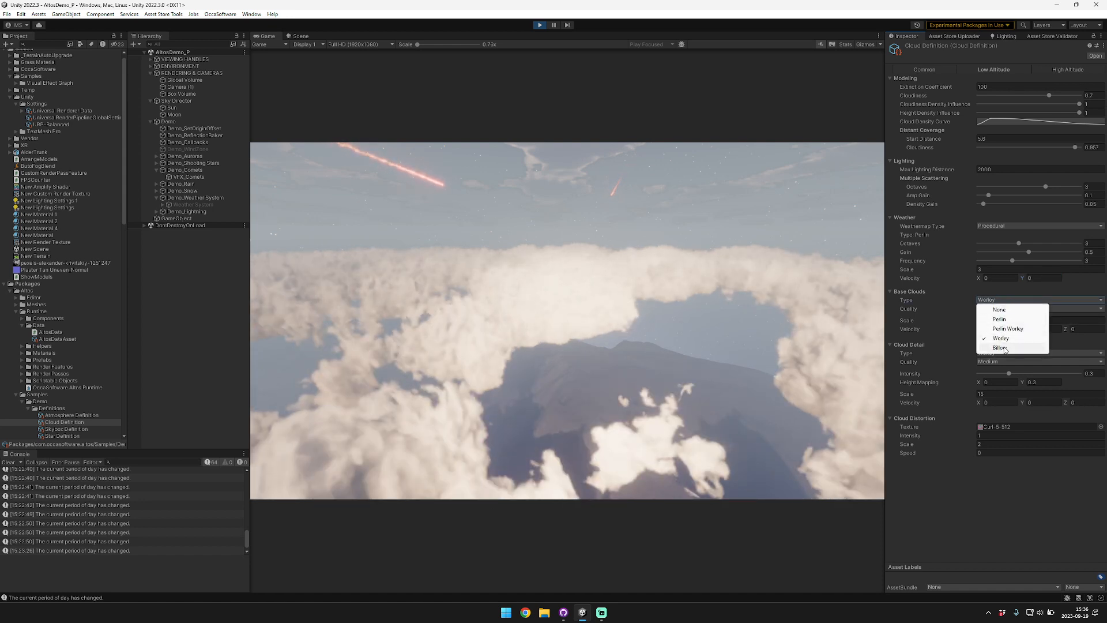
click(1004, 348)
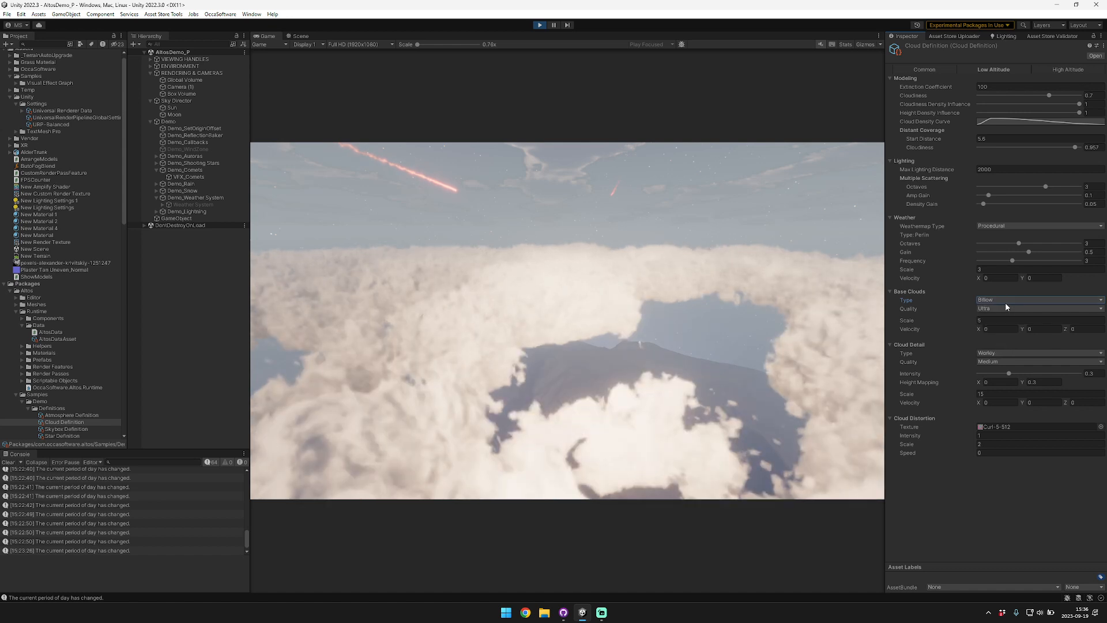
click(1002, 300)
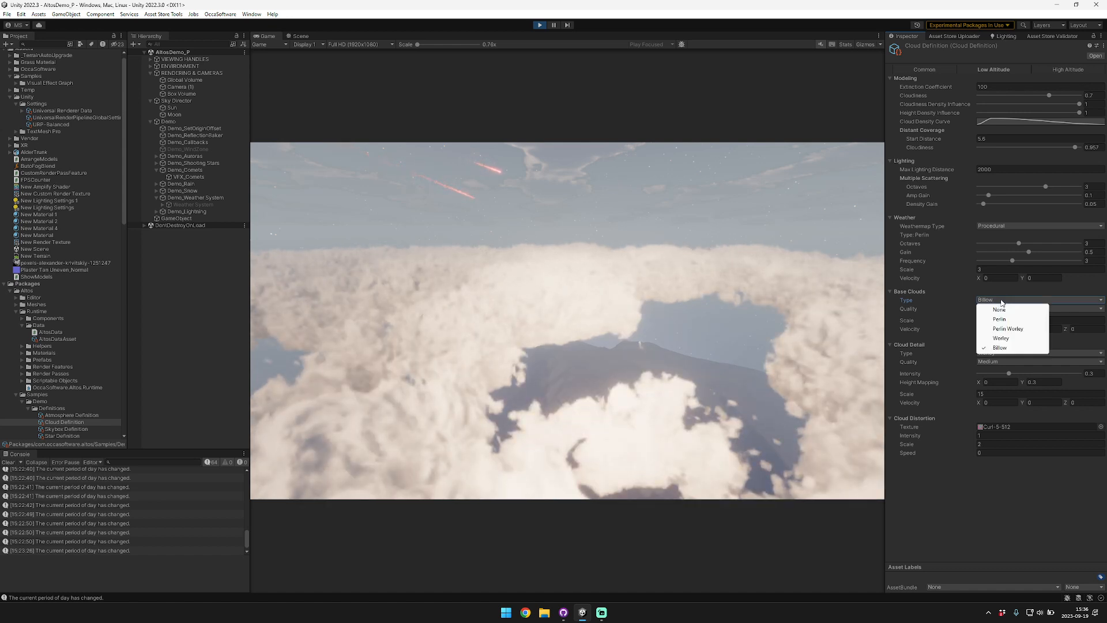
click(1001, 319)
Try different Base Clouds scale values and set the scale back to 5.
drag(925, 321, 980, 324)
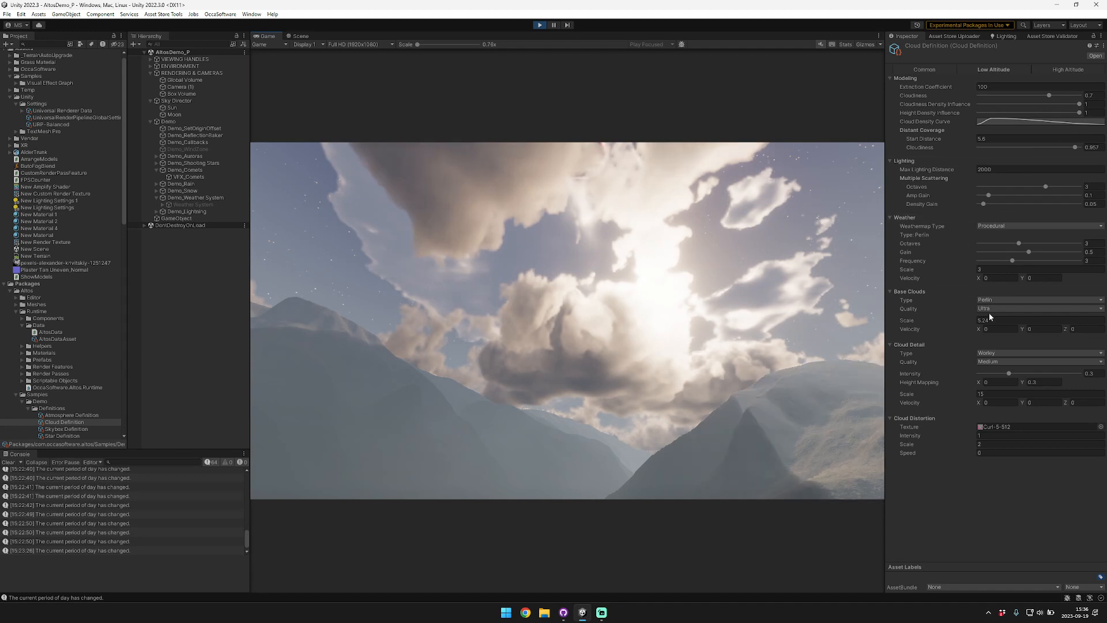
drag(922, 320, 951, 323)
click(989, 320)
text(5)
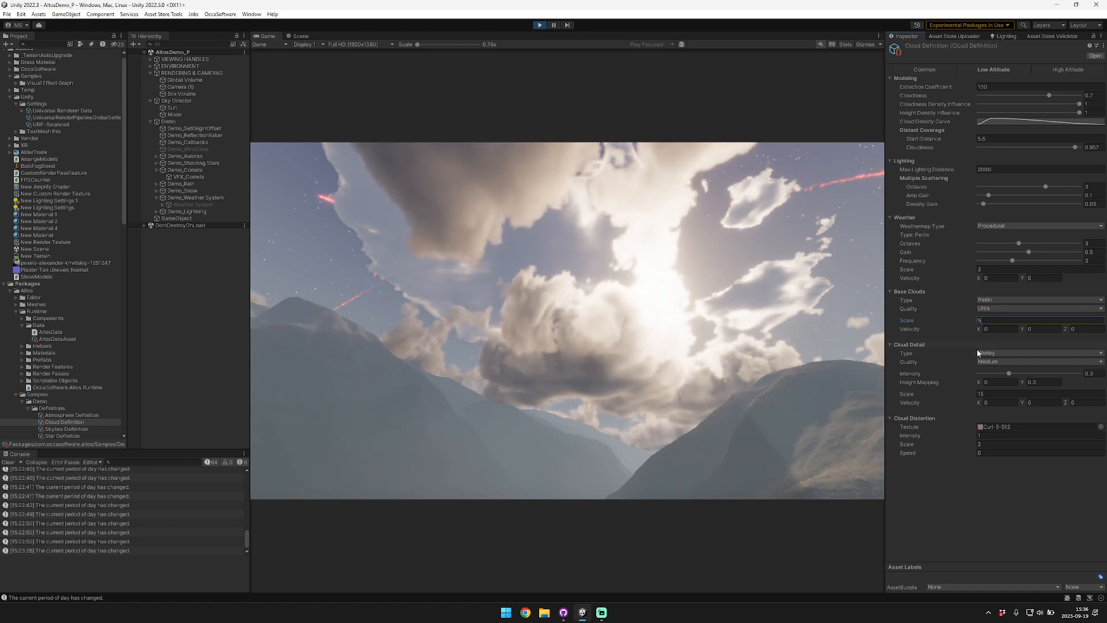
Try a Cloud Detail intensity of 1 with height mapping Y values of 1 and 0.28.
drag(1006, 374, 1043, 382)
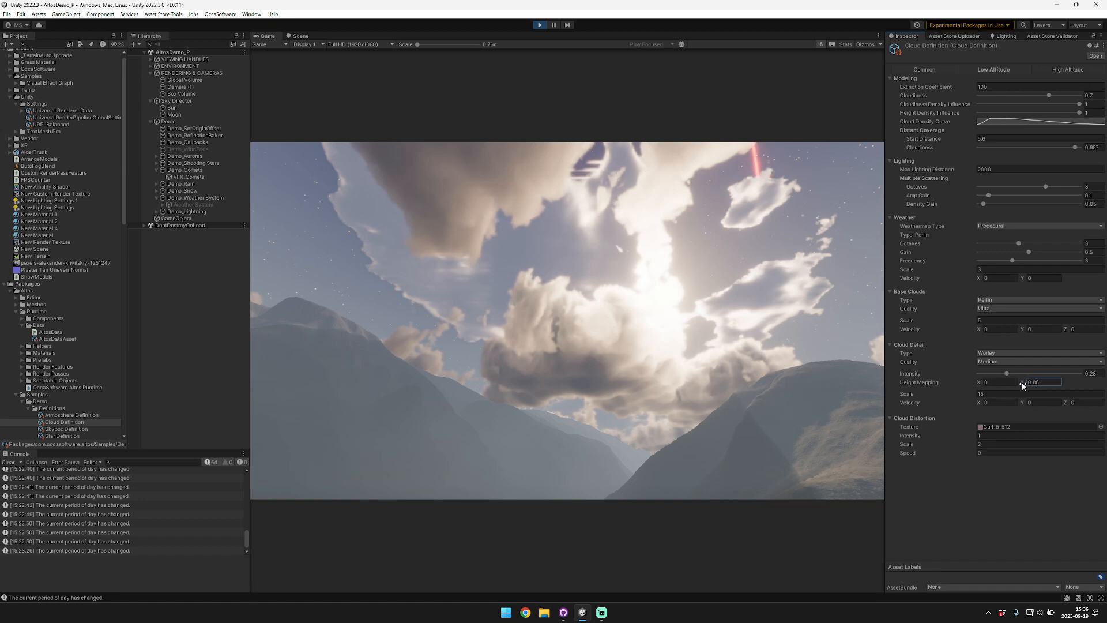
drag(1022, 382, 1036, 382)
click(1102, 374)
text(1)
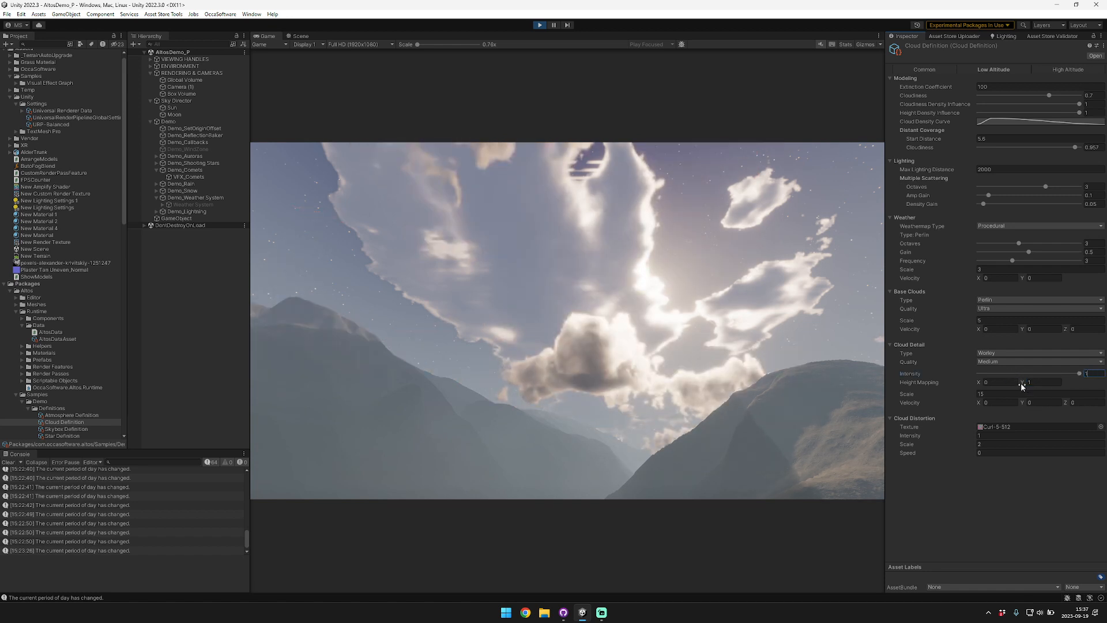
drag(1018, 384, 1002, 380)
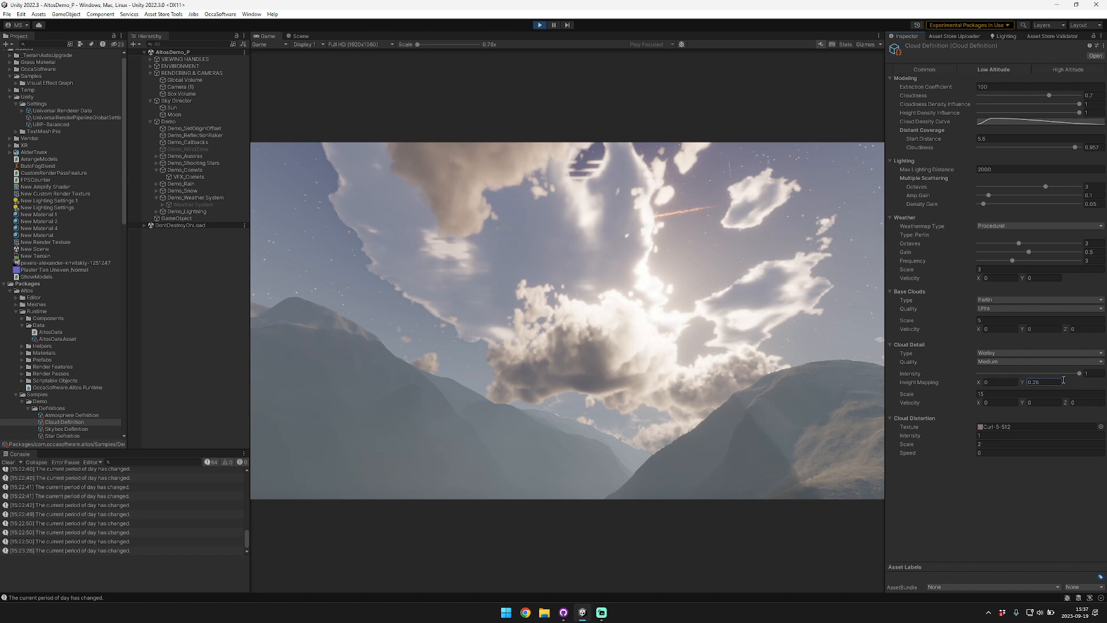
Set the Cloud Detail intensity to 0.3 and its height mapping Y value to 0.3.
drag(1077, 375, 1015, 374)
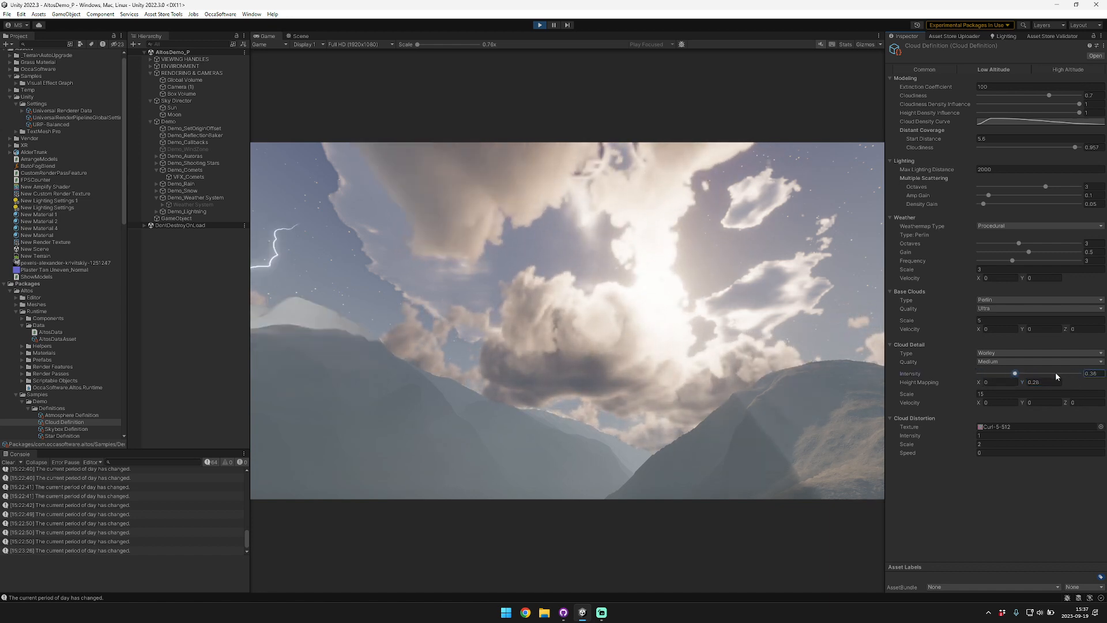
text(.3)
key(Tab)
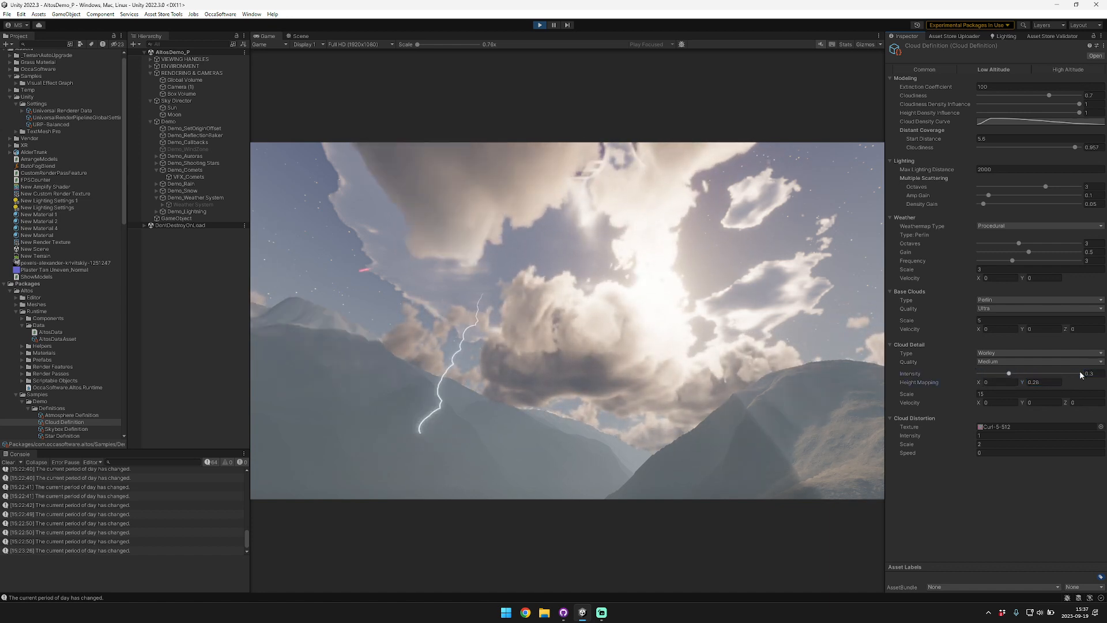
click(1045, 382)
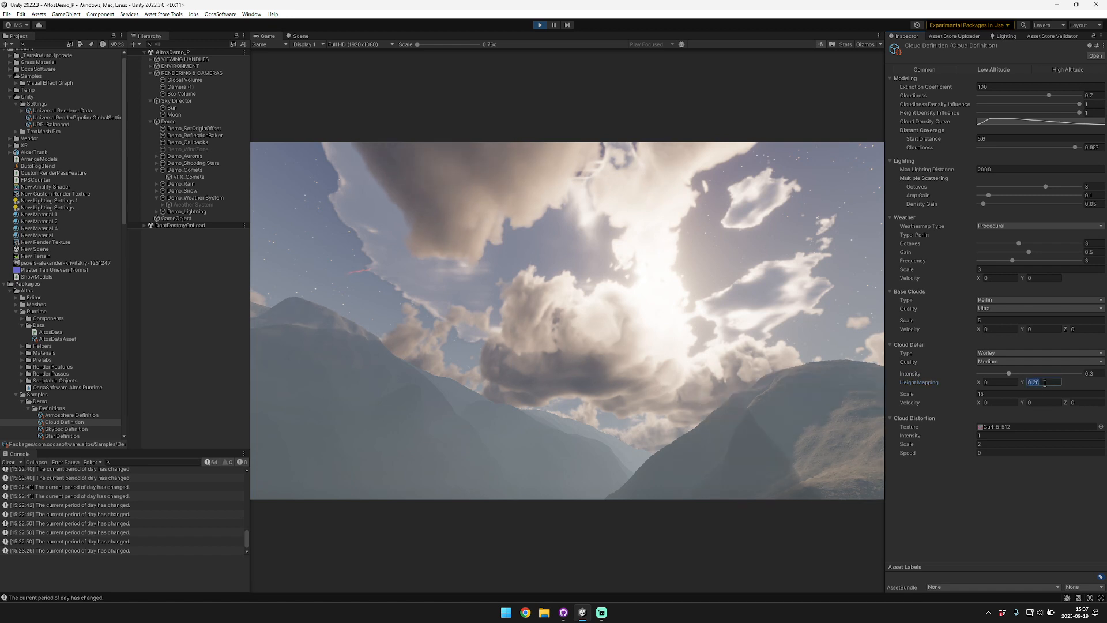
Try other Cloud Detail scale values and an X velocity of 5, returning them to 15 and 0.
drag(922, 393, 1090, 398)
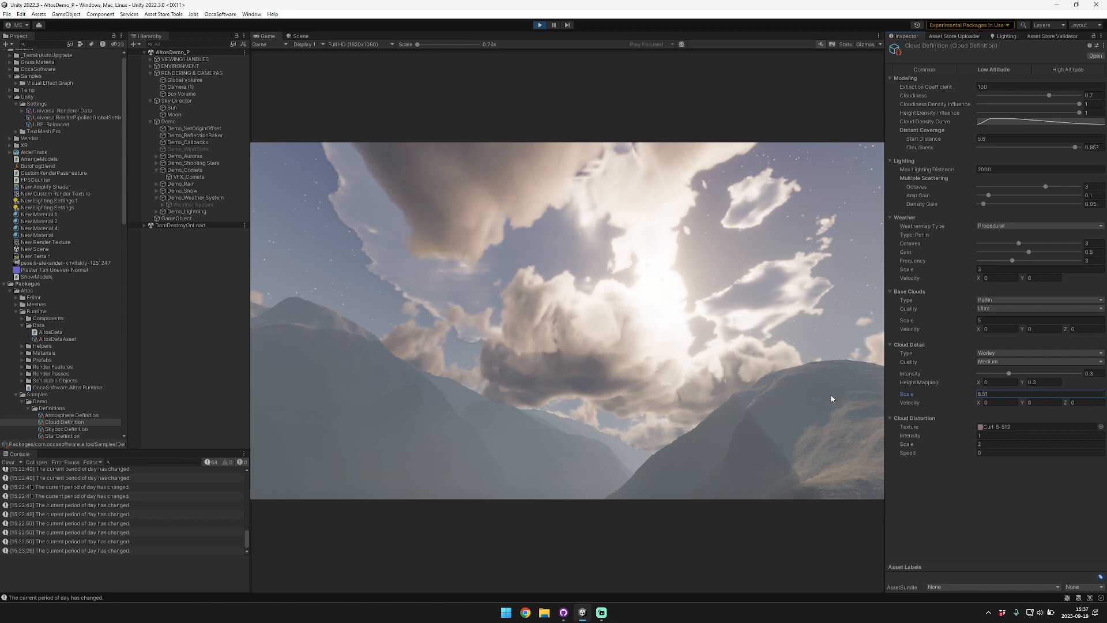
drag(778, 395, 852, 396)
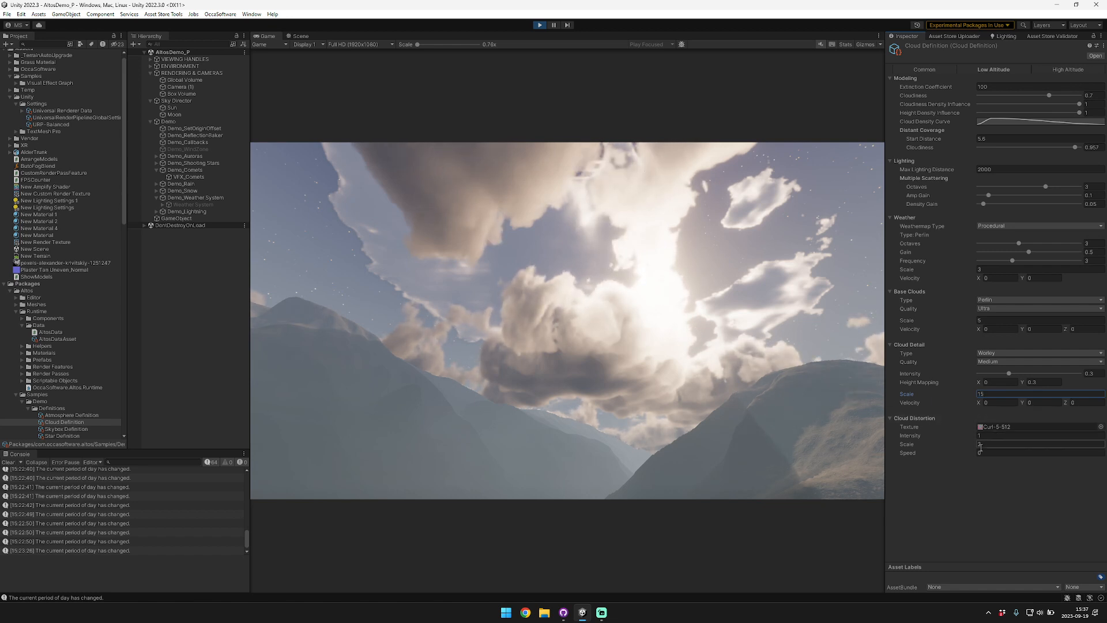
text(5)
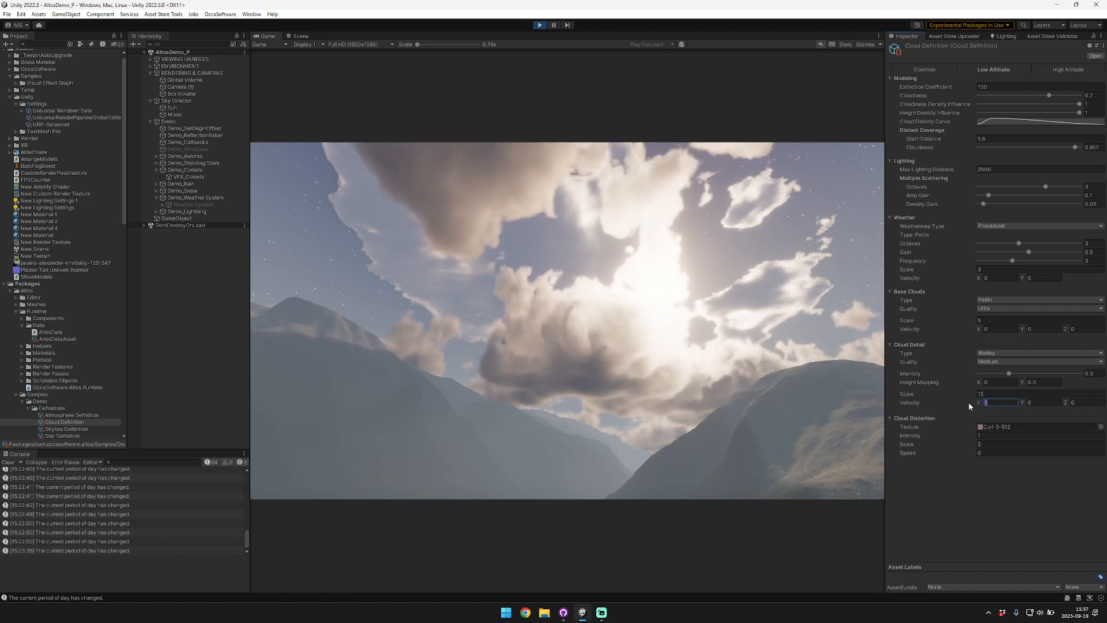
key(BackSpace)
text(0)
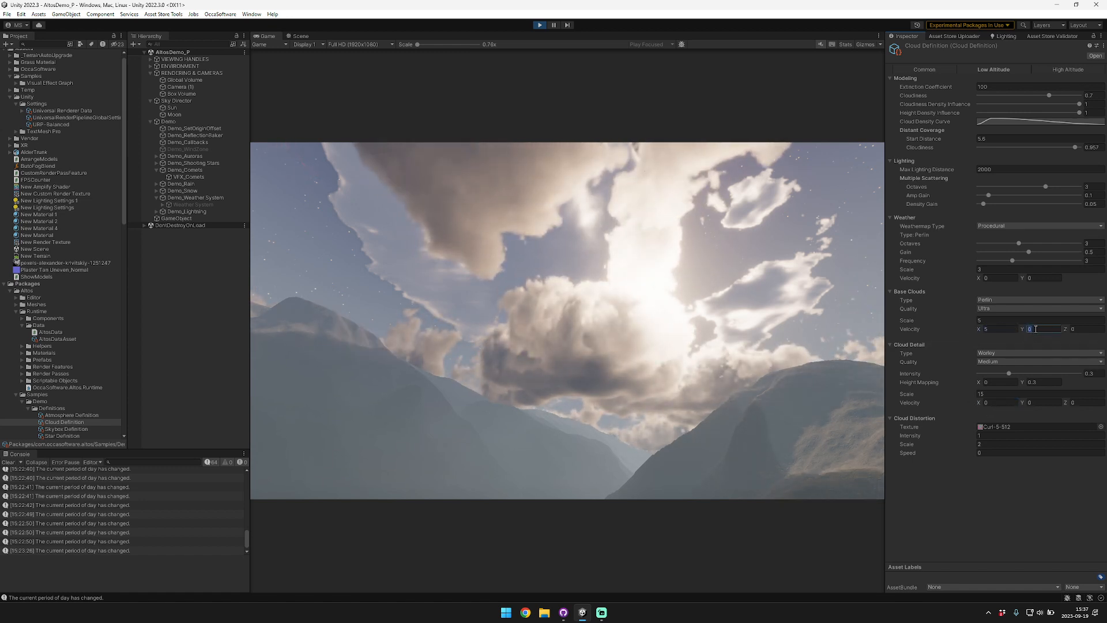
Reset the Base Clouds velocity to 0 and adjust the Cloud Distortion speed.
text(0)
key(Tab)
text(0)
drag(957, 454, 910, 465)
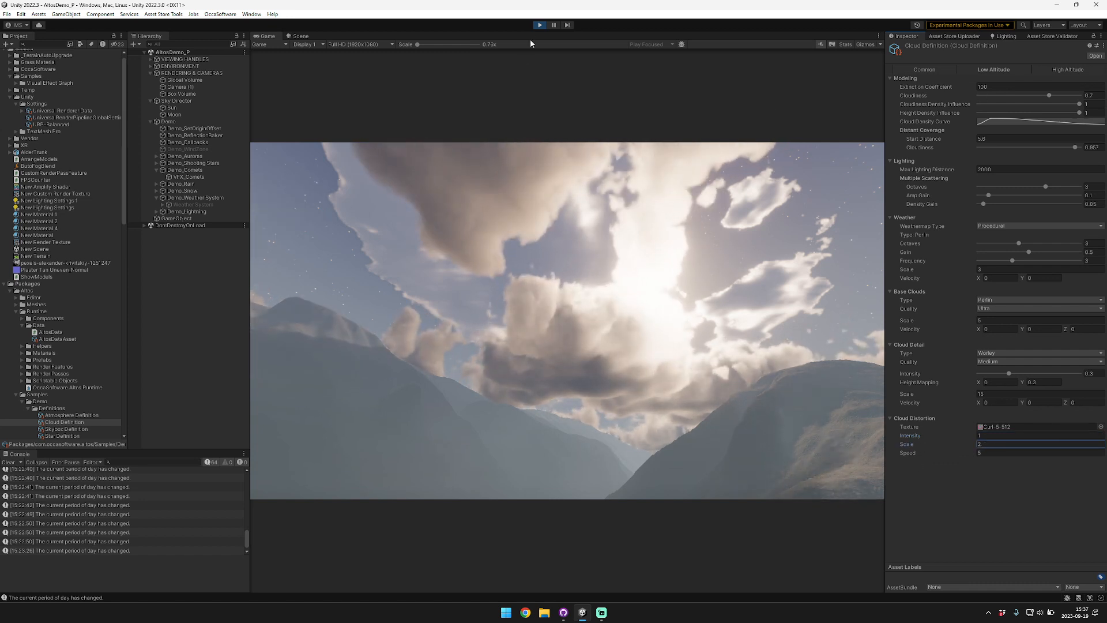
Select the Sun under Sky Director and frame its orbit handles in the Scene view.
click(176, 101)
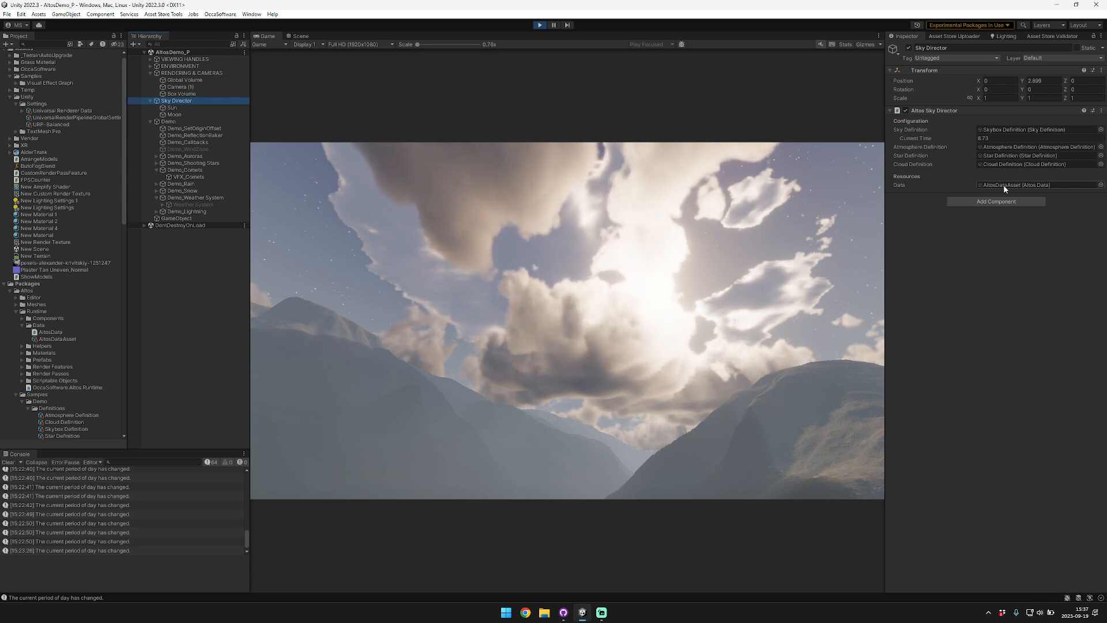
click(172, 108)
click(300, 36)
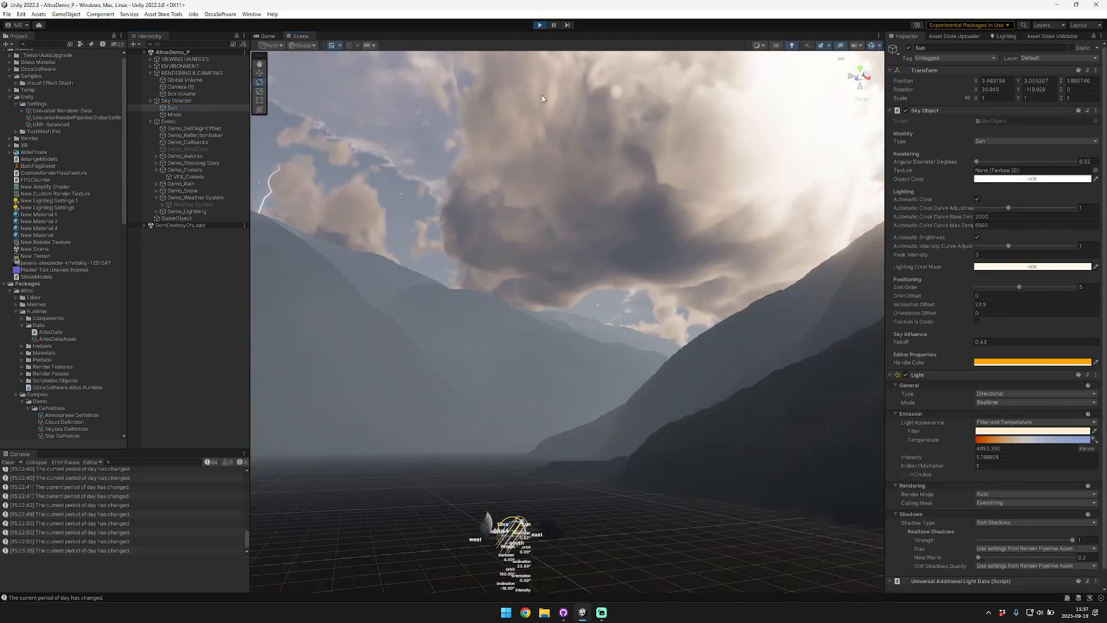
key(f)
key(s)
right_drag(810, 105, 410, 310)
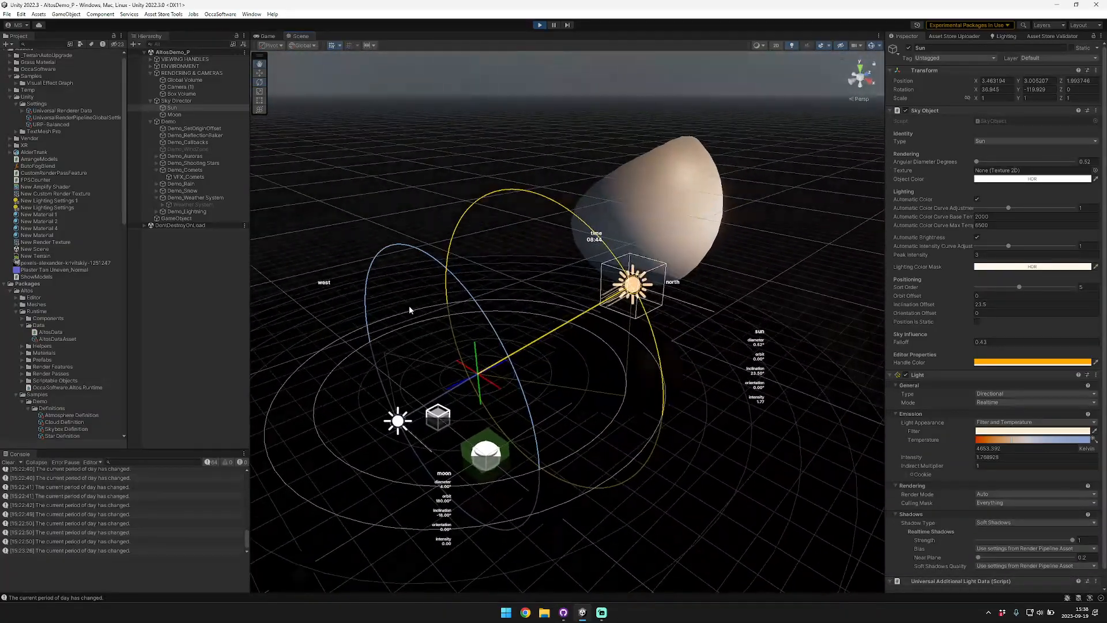
Set the Sky Director's Current Time to about 10.
click(187, 101)
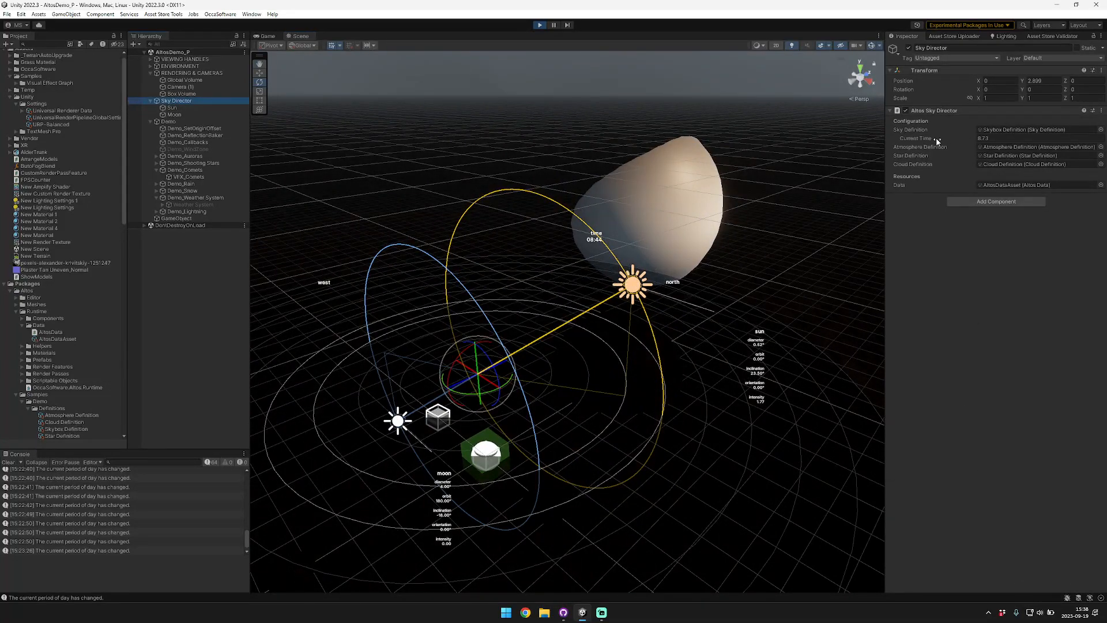
mouse_move(937, 142)
mouse_down()
mouse_move(1068, 148)
mouse_move(18, 153)
mouse_move(1090, 155)
mouse_move(836, 144)
mouse_move(948, 144)
mouse_move(920, 147)
mouse_up()
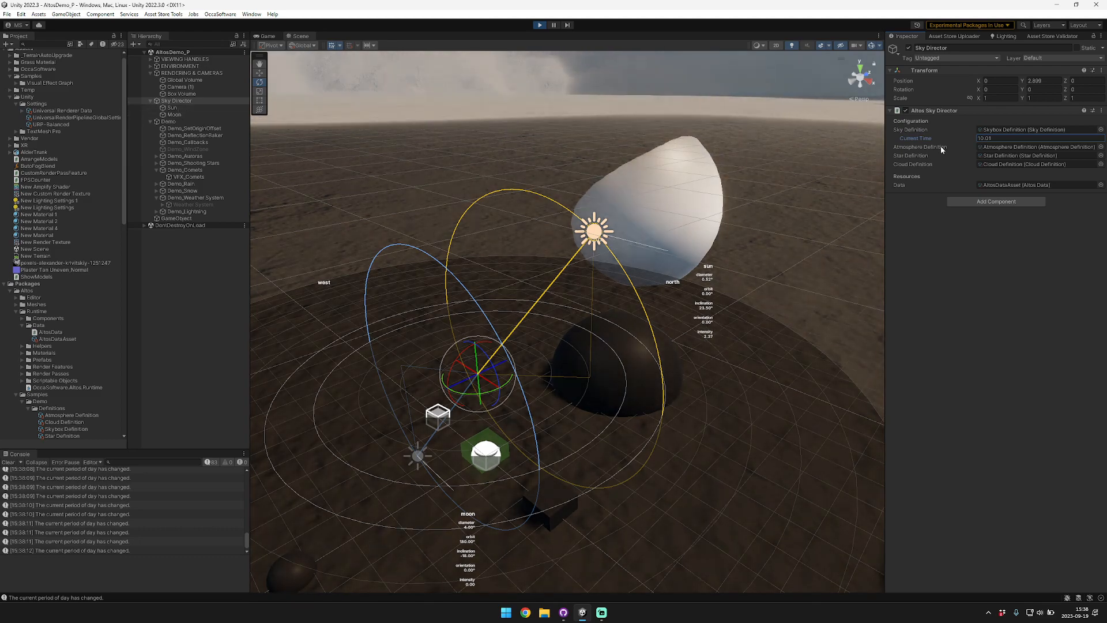
Scrub the Sky Director's Current Time forward to about 27 and back to about 10.5.
drag(940, 139, 1021, 143)
right_drag(654, 297, 719, 357)
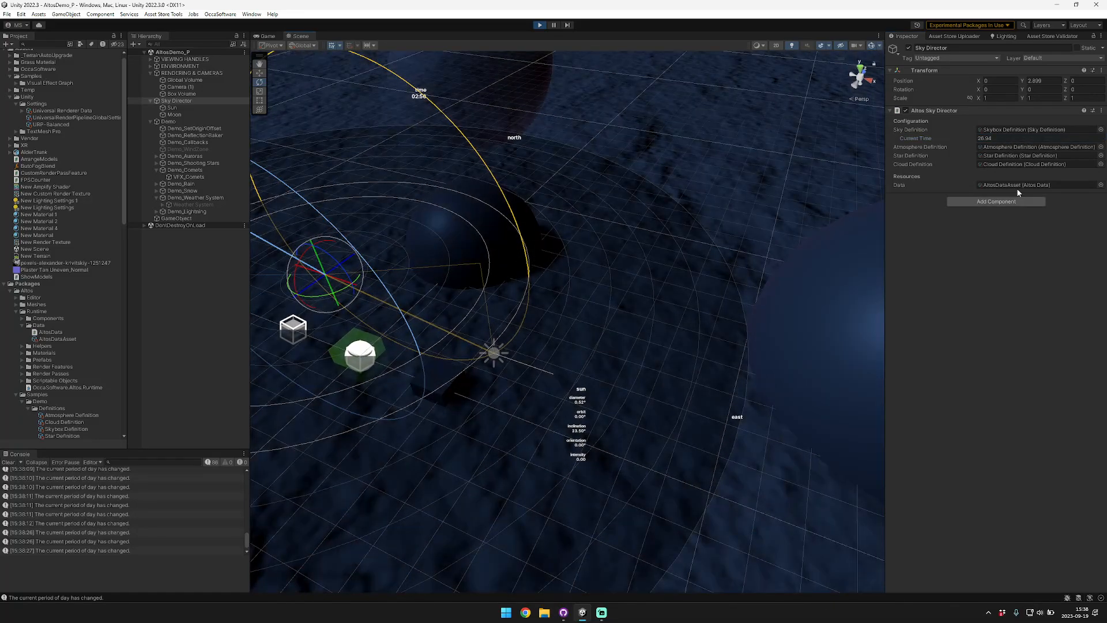
drag(948, 140, 868, 134)
right_drag(594, 230, 484, 155)
Select the Sun under Sky Director and examine its Sky Object and Light settings.
click(172, 107)
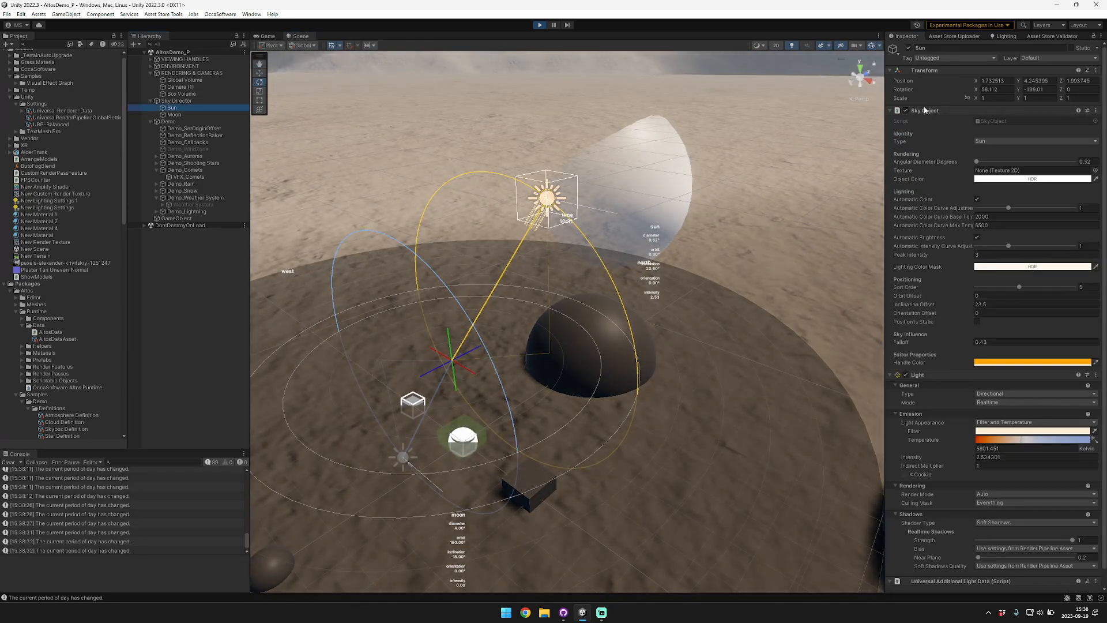
scroll(935, 110, down, 1)
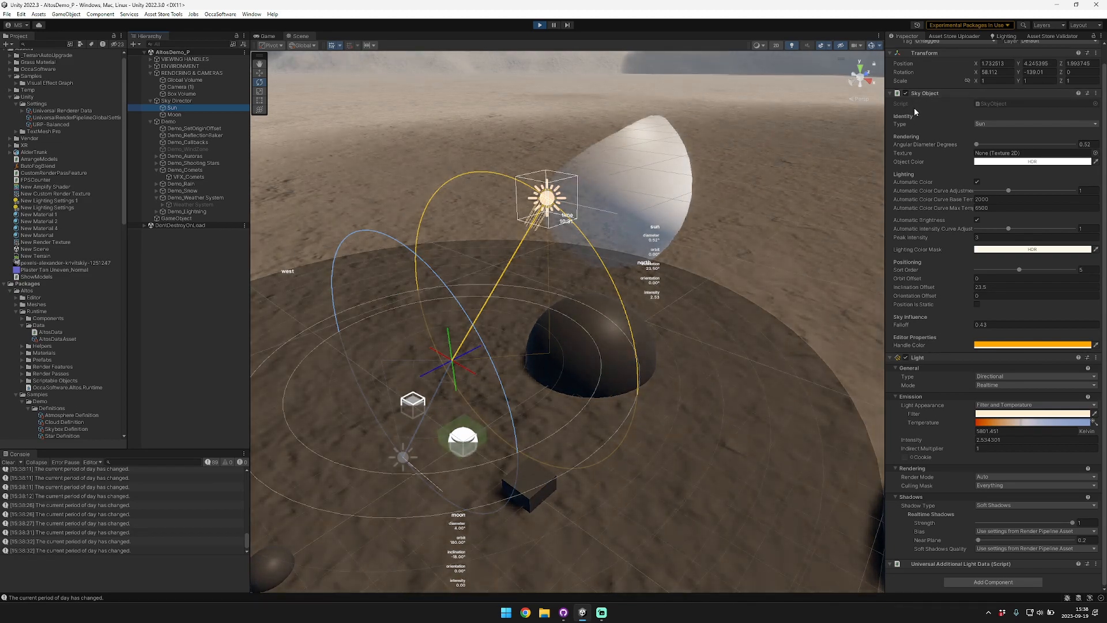
click(907, 123)
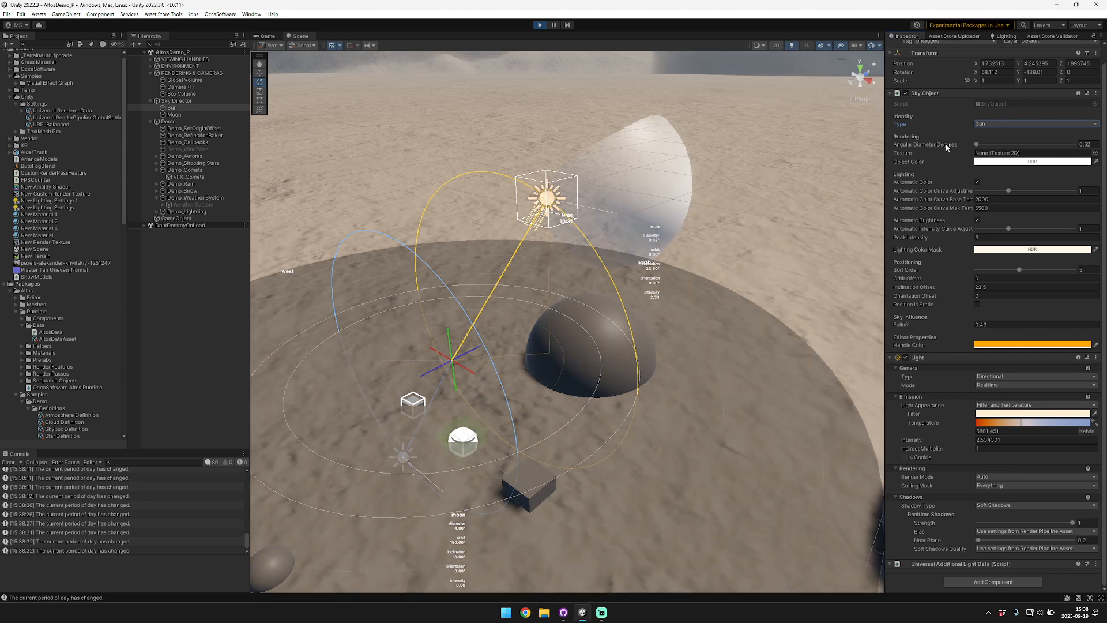
Open the Sky Director's Cloud Definition, reduce the low-altitude Cloudiness to its minimum and show the High Altitude settings.
right_drag(749, 242, 799, 101)
click(190, 101)
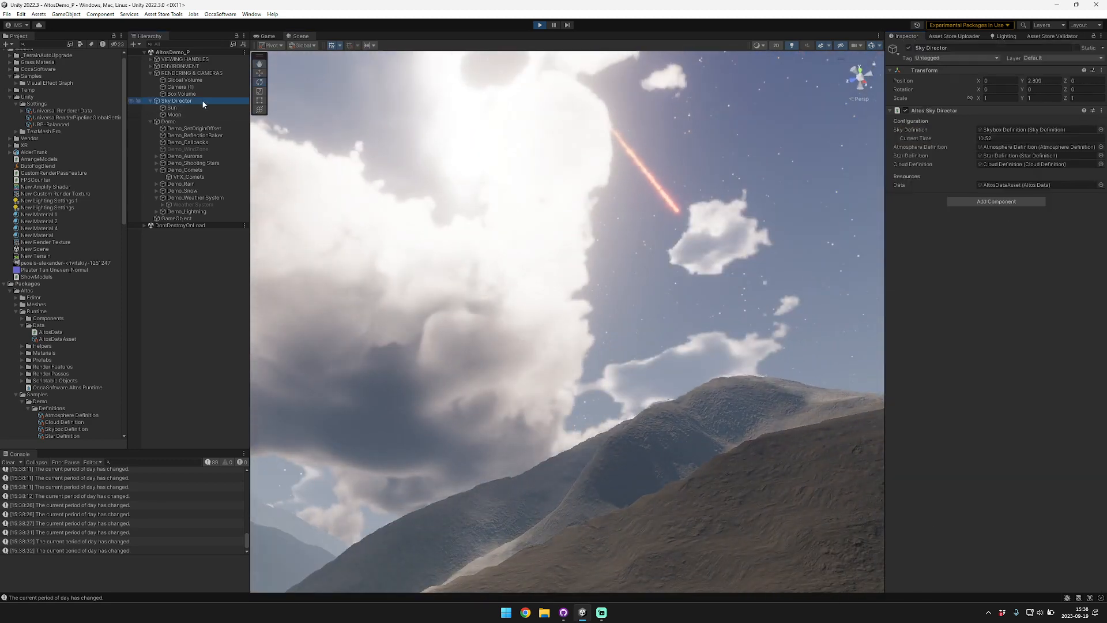
double_click(1007, 165)
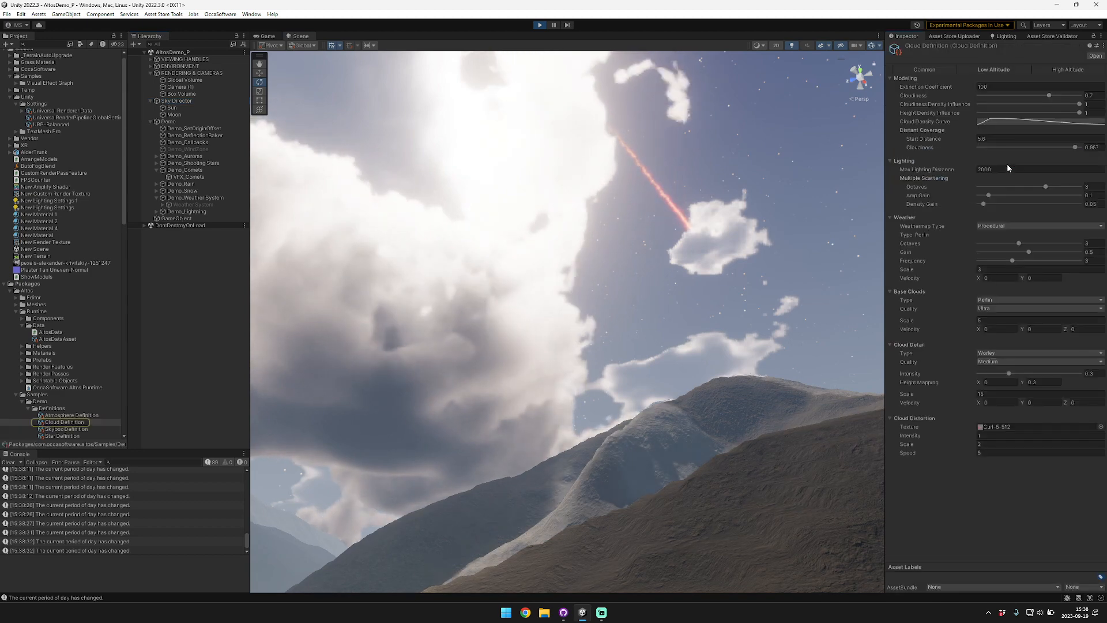
click(927, 71)
click(995, 71)
drag(1042, 95, 832, 98)
click(1067, 69)
right_drag(473, 165, 437, 139)
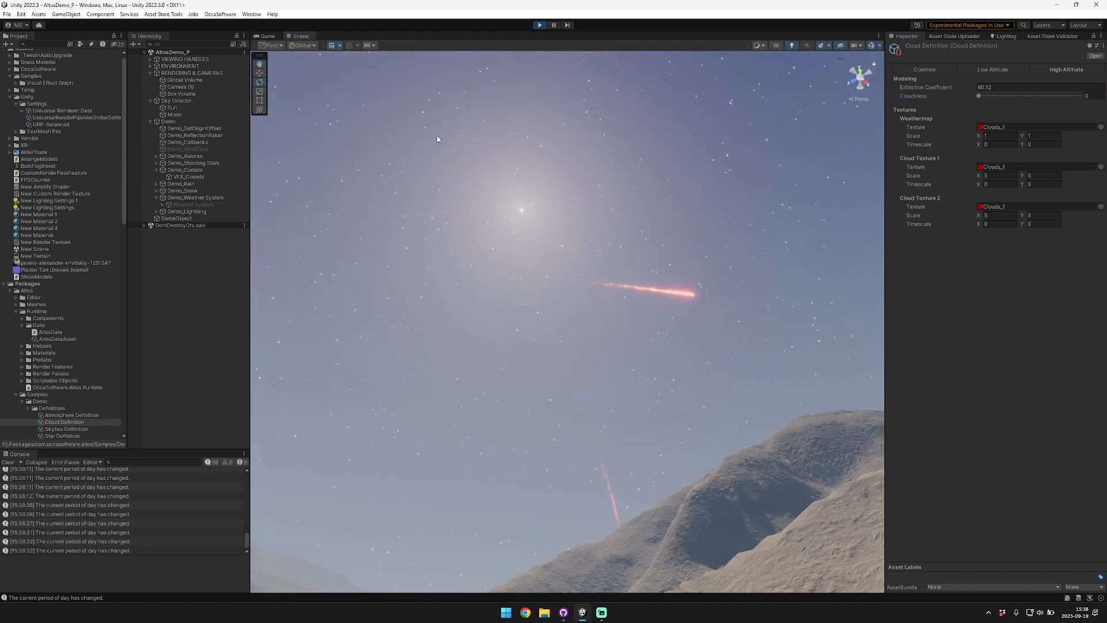
Try an Angular Diameter of about 48 degrees on the Sun and undo it.
click(173, 108)
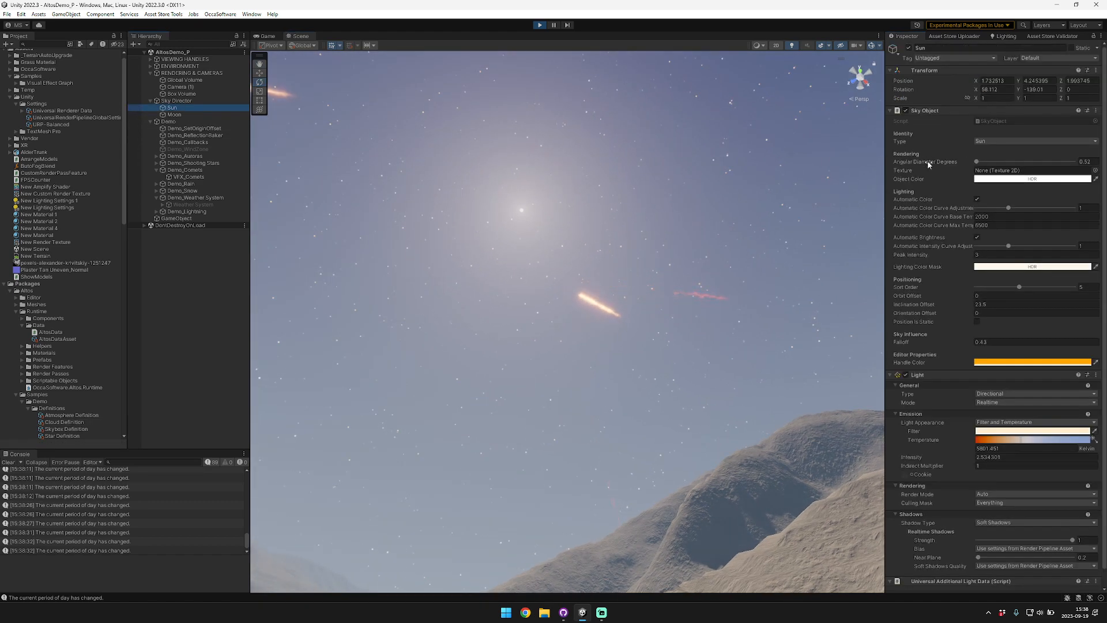
drag(976, 161, 1032, 162)
right_drag(640, 282, 598, 224)
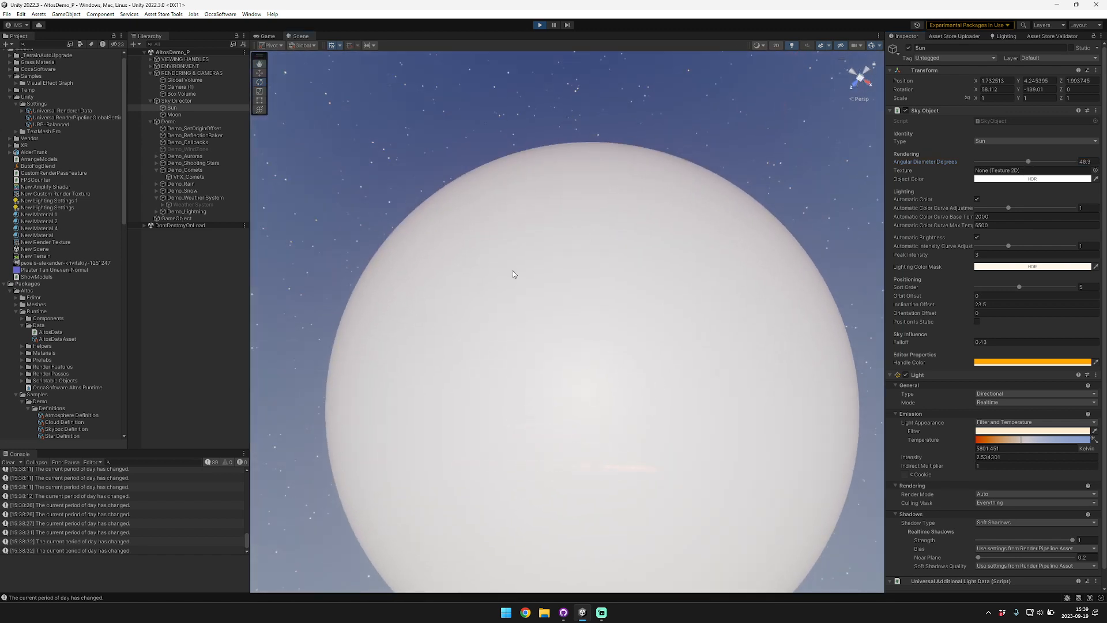
right_drag(596, 297, 618, 321)
key(ctrl+z)
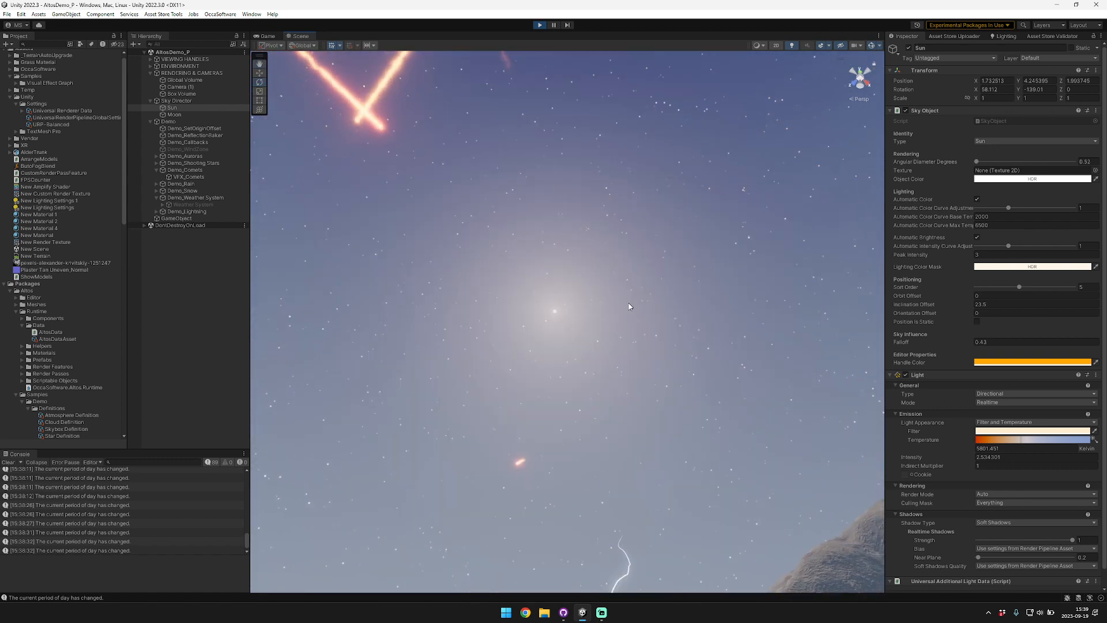
Assign the animation_recorder texture to the Sun, then try an Angular Diameter of about 35 degrees and undo that enlargement.
click(1095, 172)
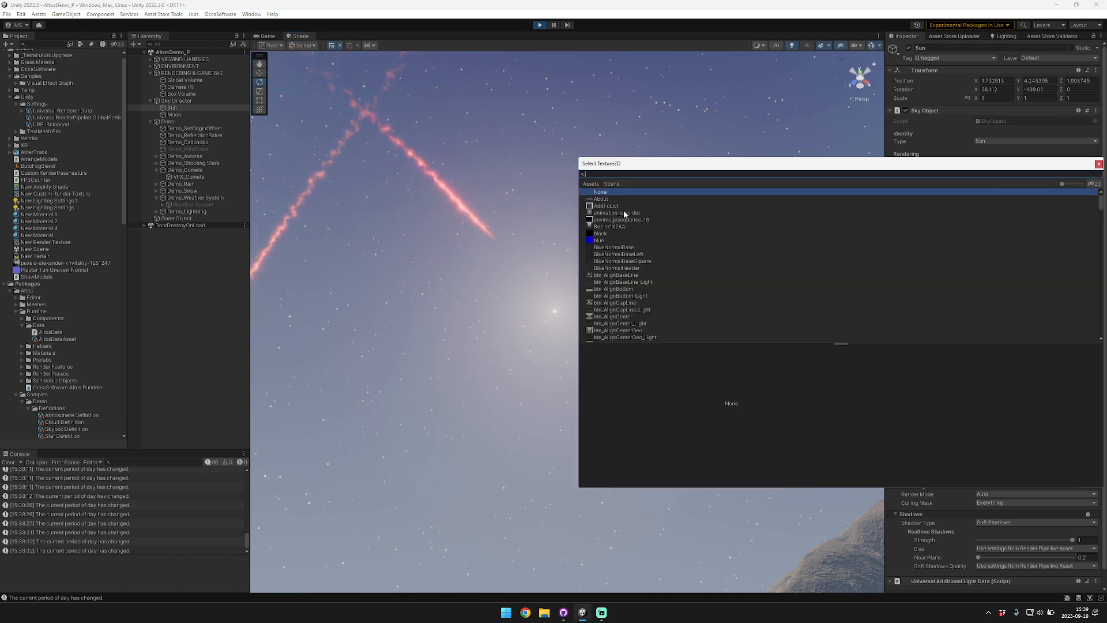
click(622, 212)
click(1098, 165)
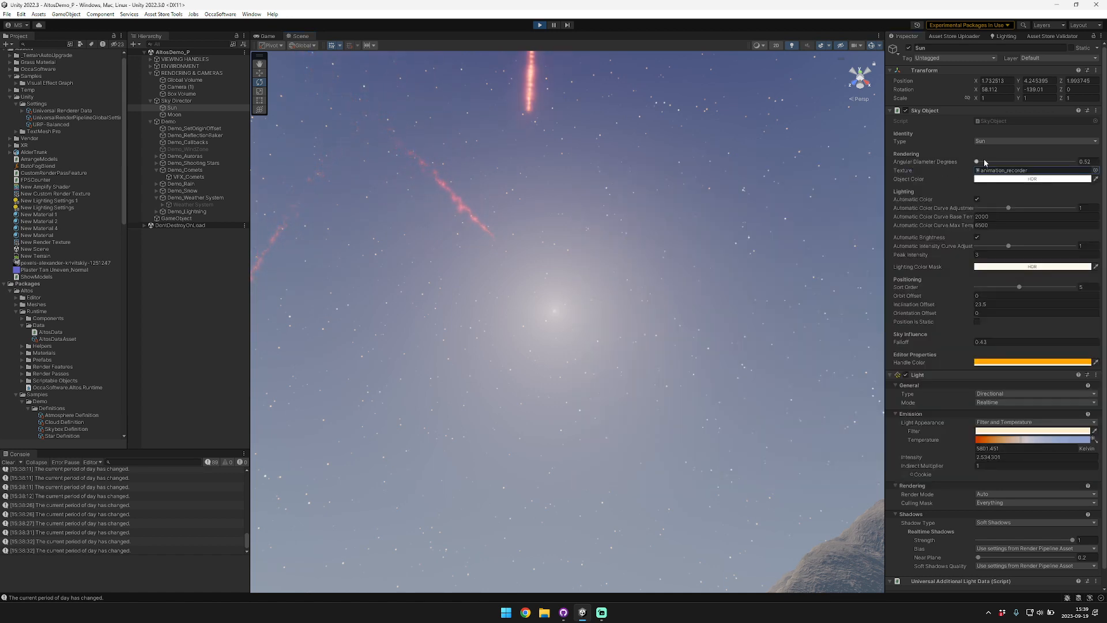
drag(985, 161, 1015, 164)
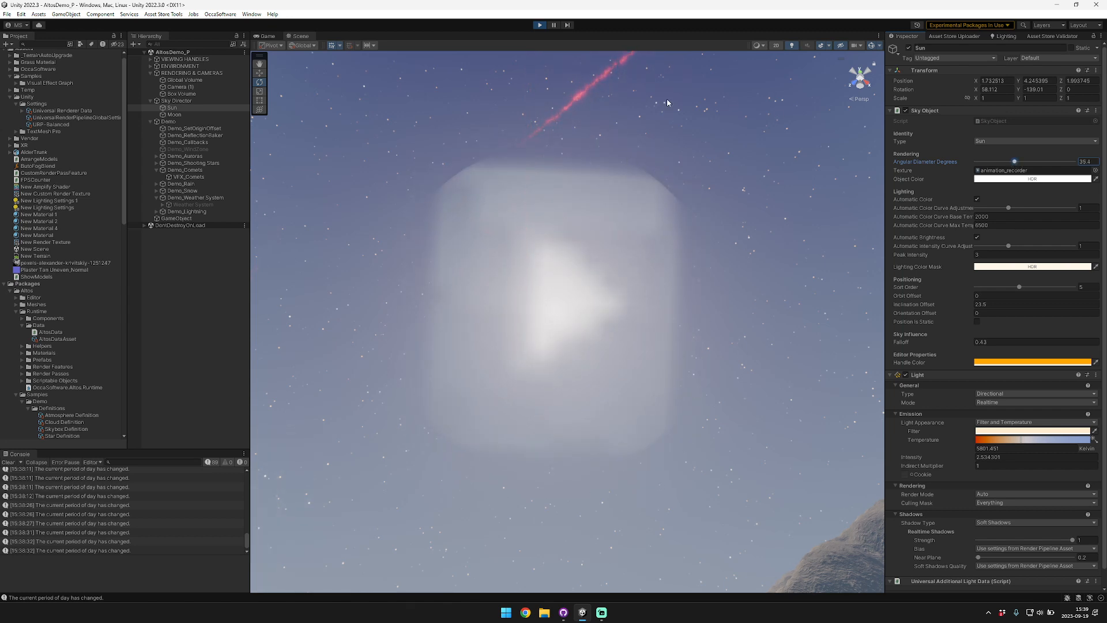
key(ctrl+z)
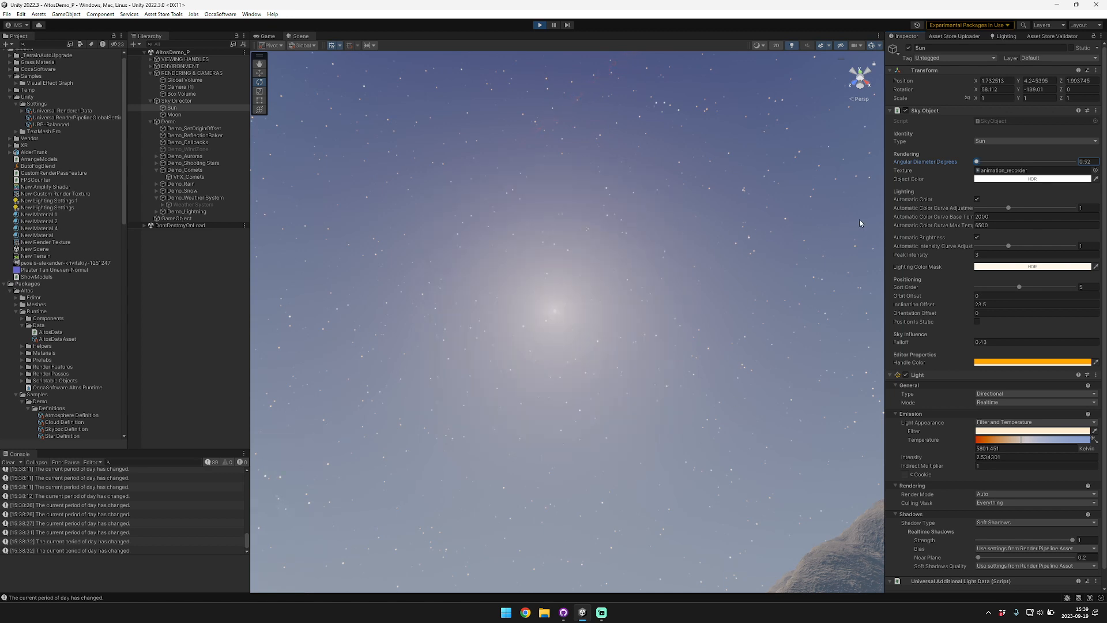
Set the Sun's Object Color to red and its Angular Diameter to about 38 degrees.
click(1013, 183)
drag(979, 162, 1018, 162)
Clear the Sun's texture to None and toggle its Sky Object component off and on.
click(1095, 170)
drag(821, 199, 864, 194)
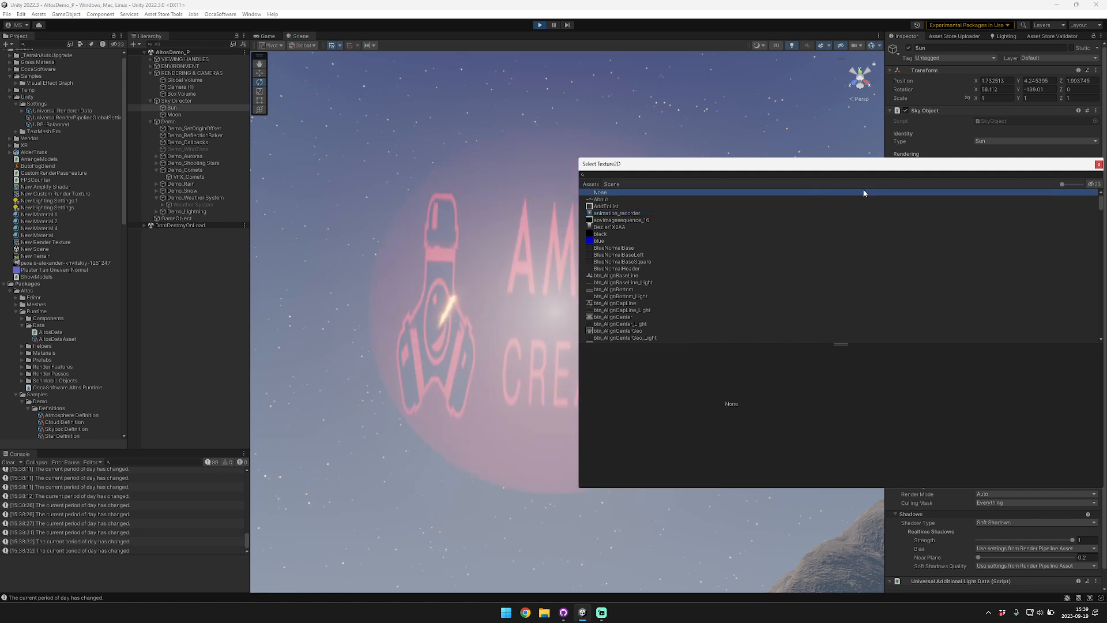
click(1098, 165)
click(905, 110)
click(905, 111)
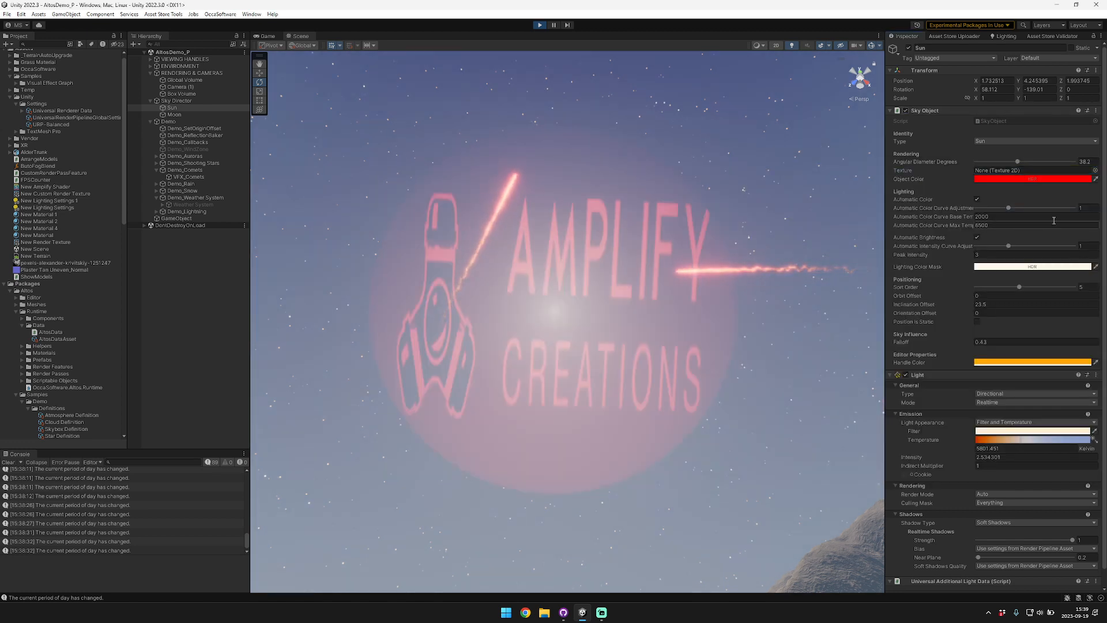
click(1096, 171)
click(1097, 171)
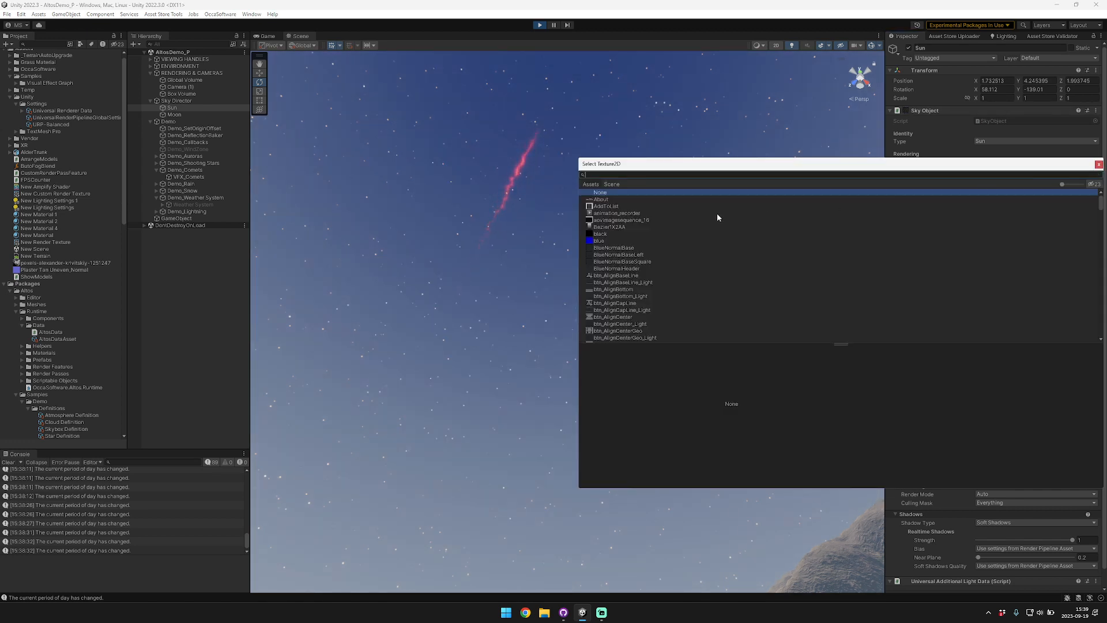
click(1098, 164)
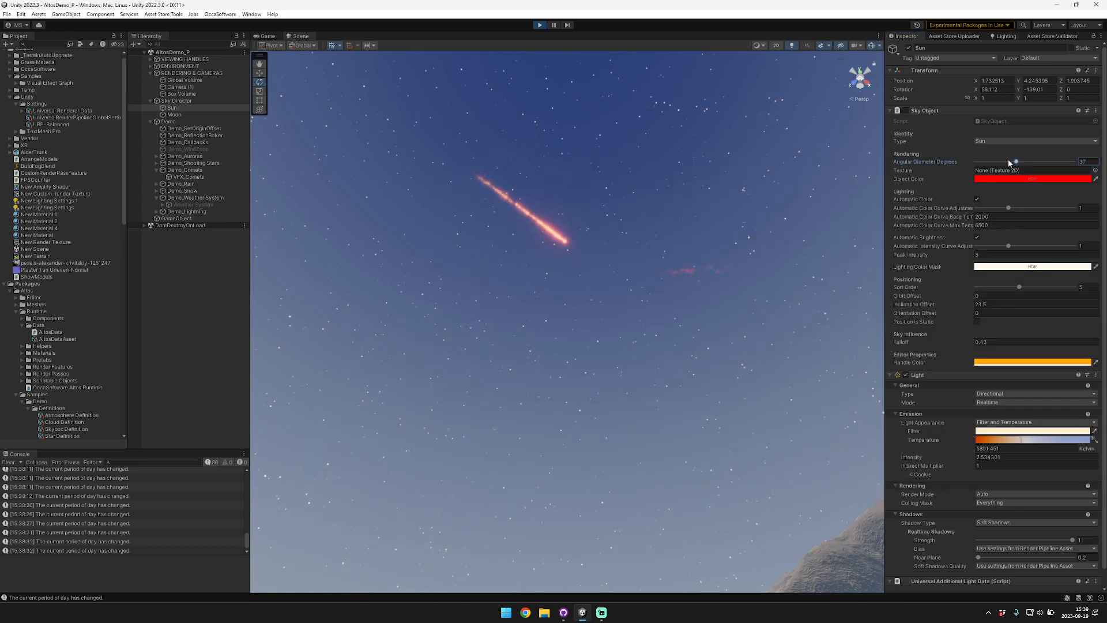
Assign the black texture to the Sun and set its Object Color to white.
click(1095, 171)
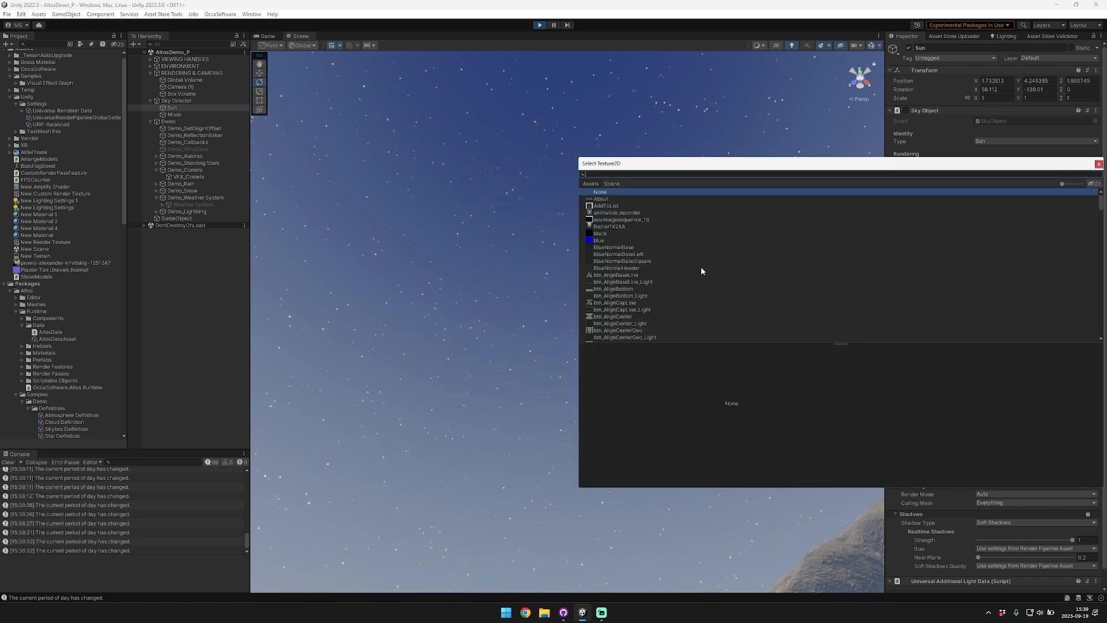
click(613, 241)
click(746, 234)
click(1098, 165)
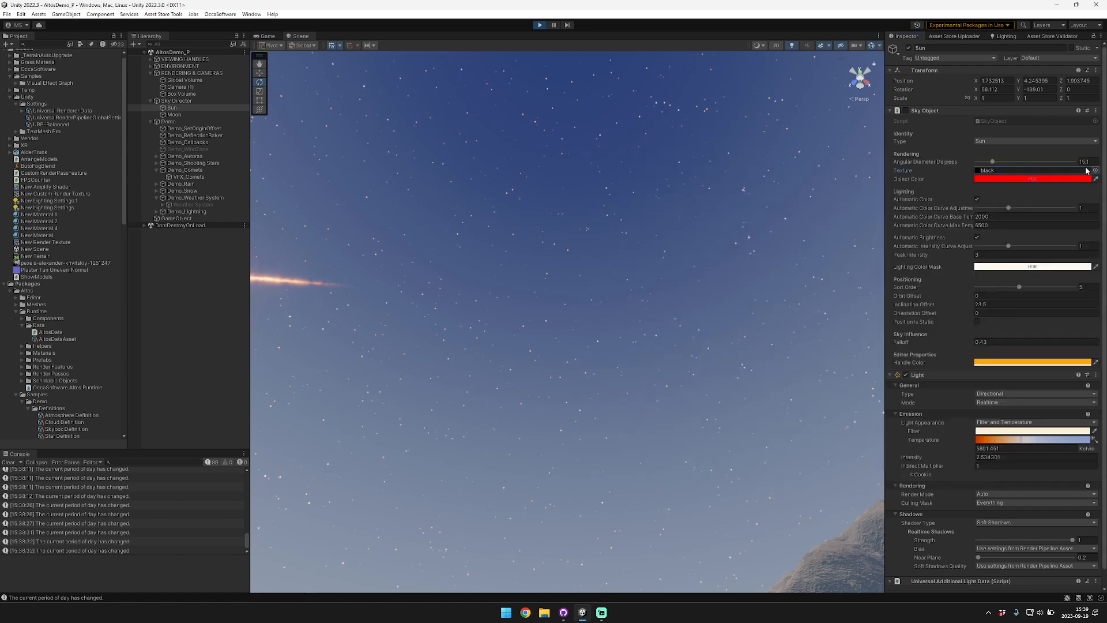
click(1010, 180)
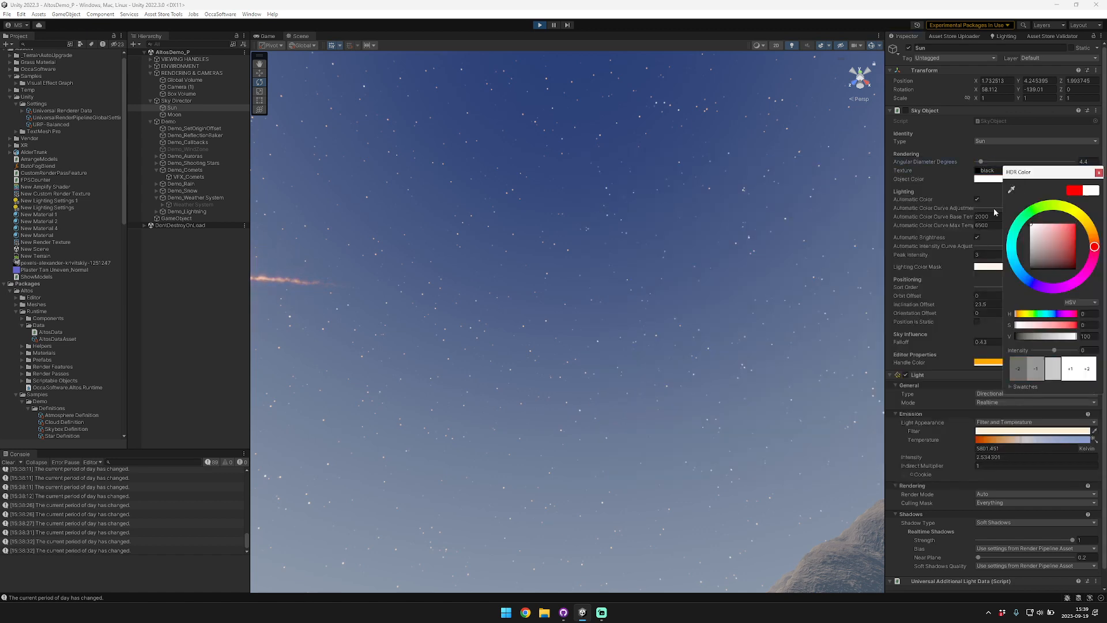
click(1098, 172)
Assign the Bezier1X2AA texture to the Sun and set its Angular Diameter to about 11 degrees.
click(1095, 170)
scroll(635, 319, down, 3)
click(636, 316)
click(640, 321)
scroll(639, 311, up, 3)
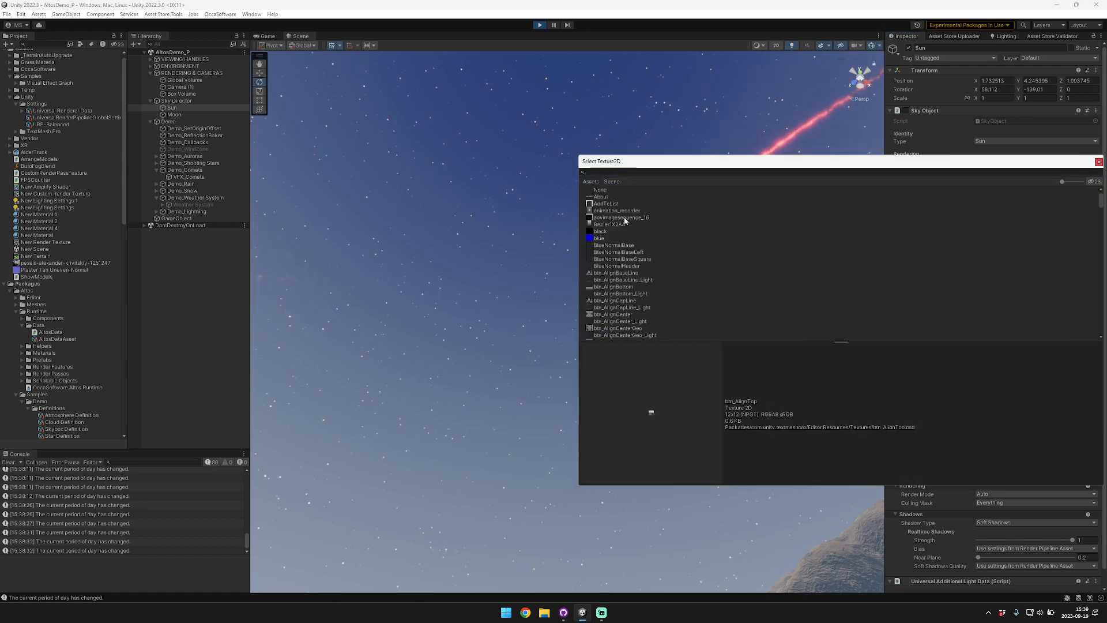
click(617, 189)
click(622, 224)
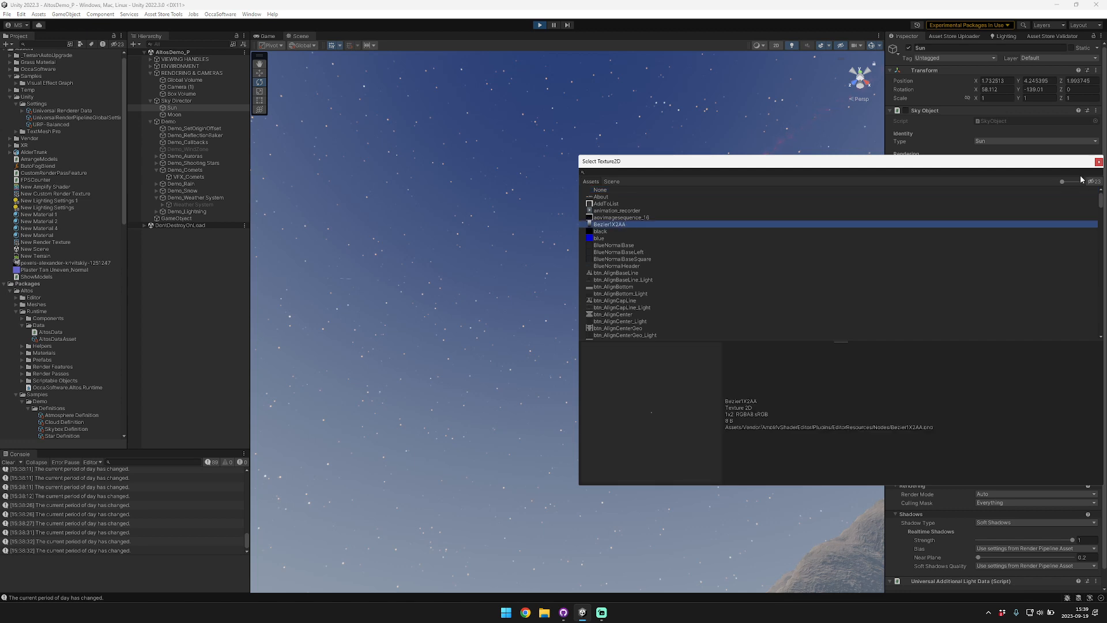
click(1099, 161)
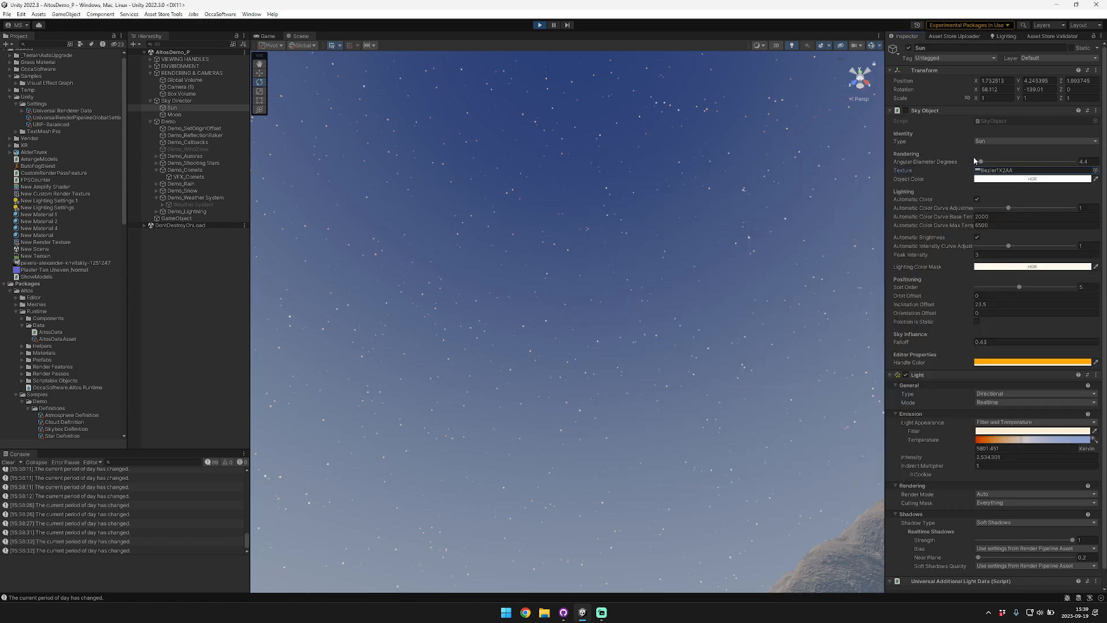
drag(974, 159, 988, 159)
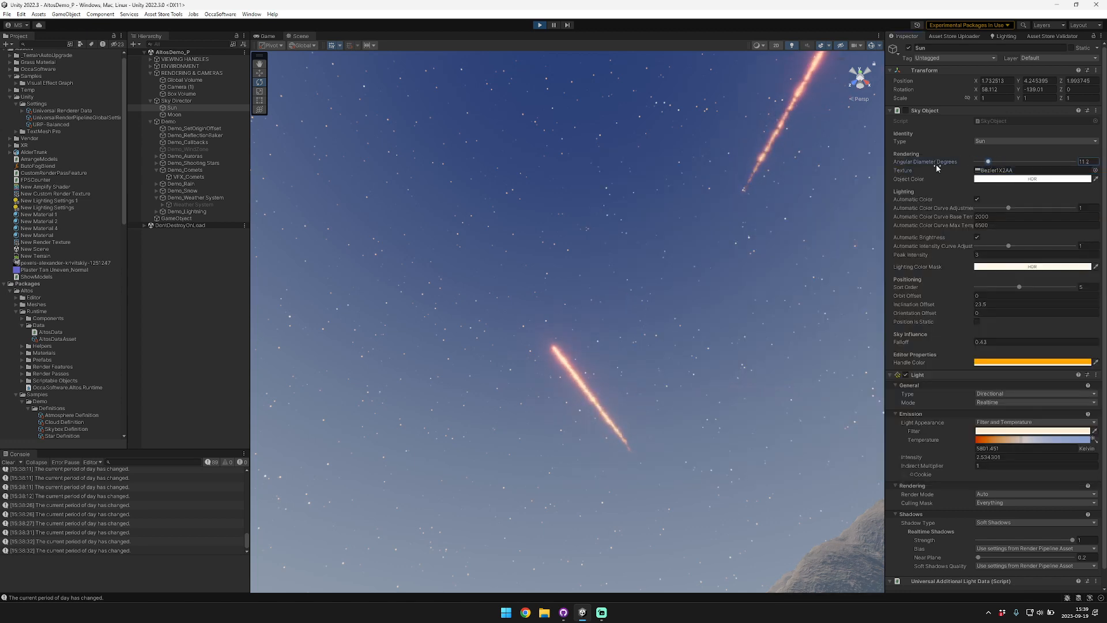
Set the Sun's texture to None.
click(1096, 170)
click(652, 192)
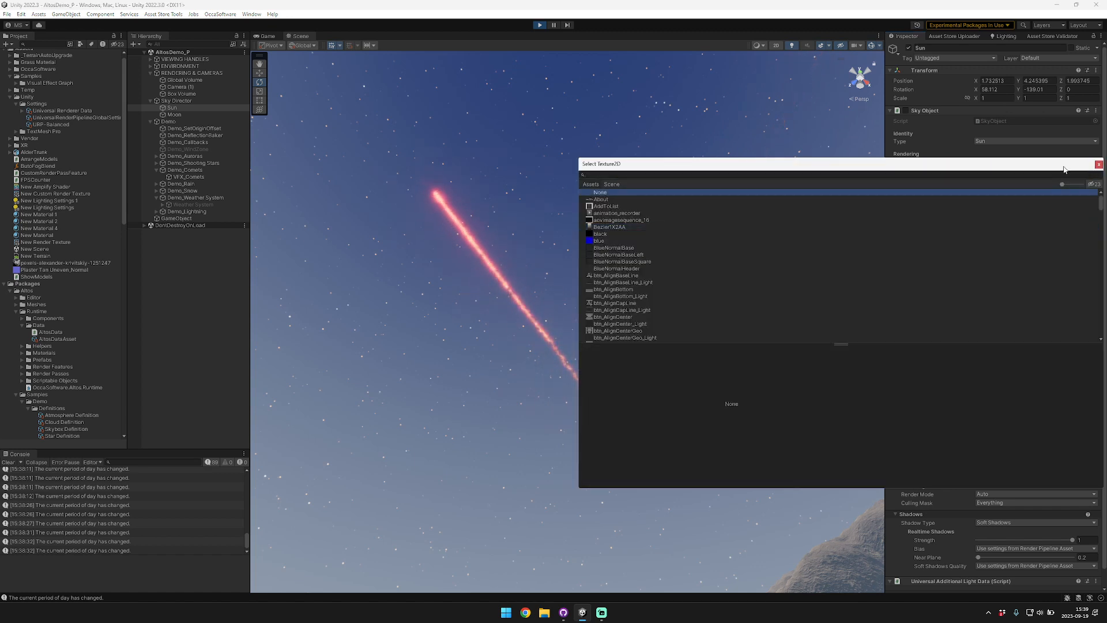
click(1098, 164)
Try to save the scene, then exit Play mode and start it again.
key(ctrl+s)
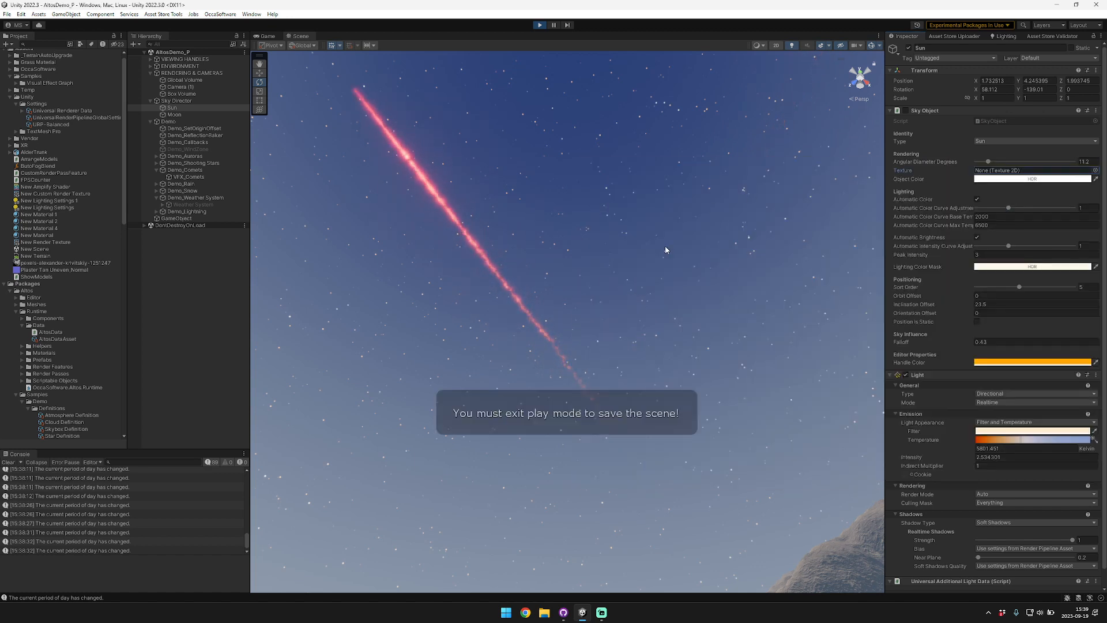
click(541, 24)
click(540, 24)
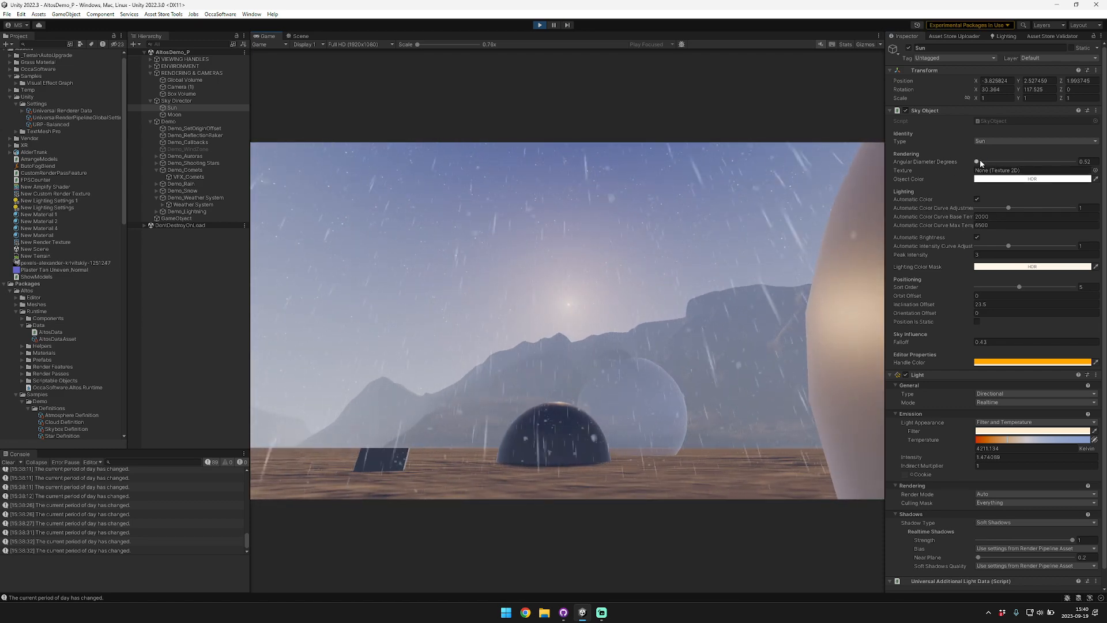
Turn off the Sun's Automatic Color and widen the Inspector to show the full property names.
drag(980, 162, 767, 181)
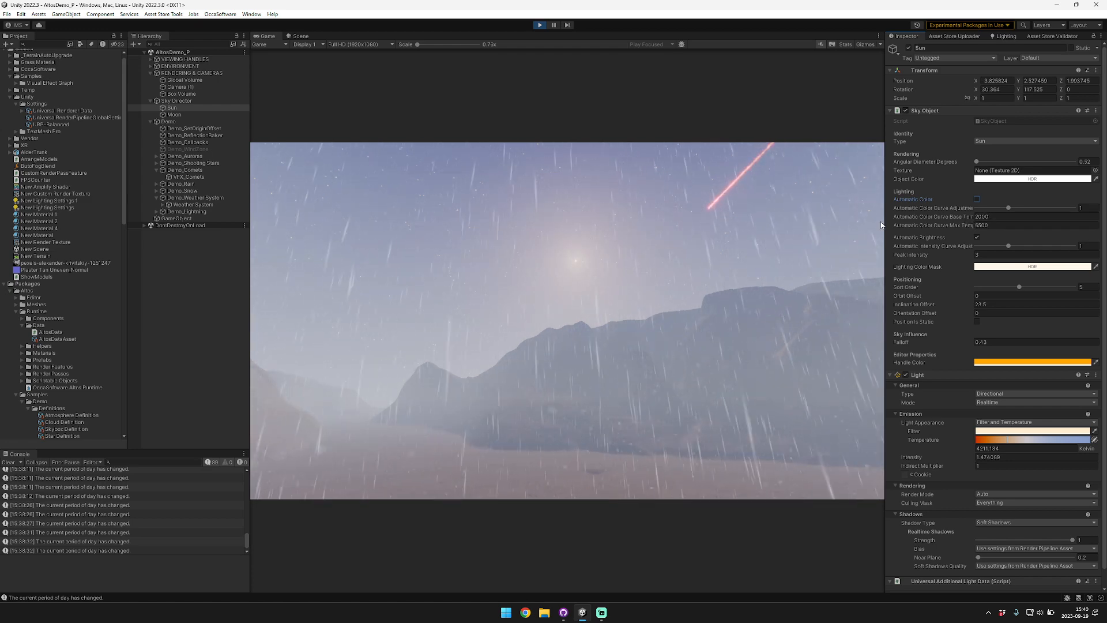
drag(886, 221, 837, 221)
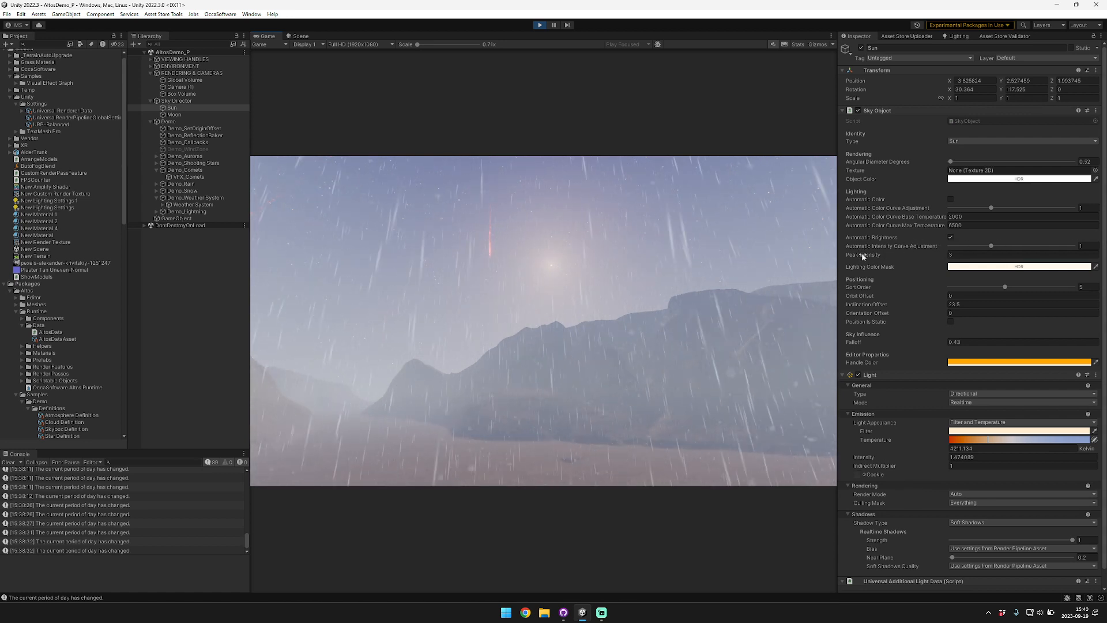
Try a different color in the Sun's Lighting Color Mask.
click(1019, 267)
drag(1041, 329, 1012, 297)
click(1099, 261)
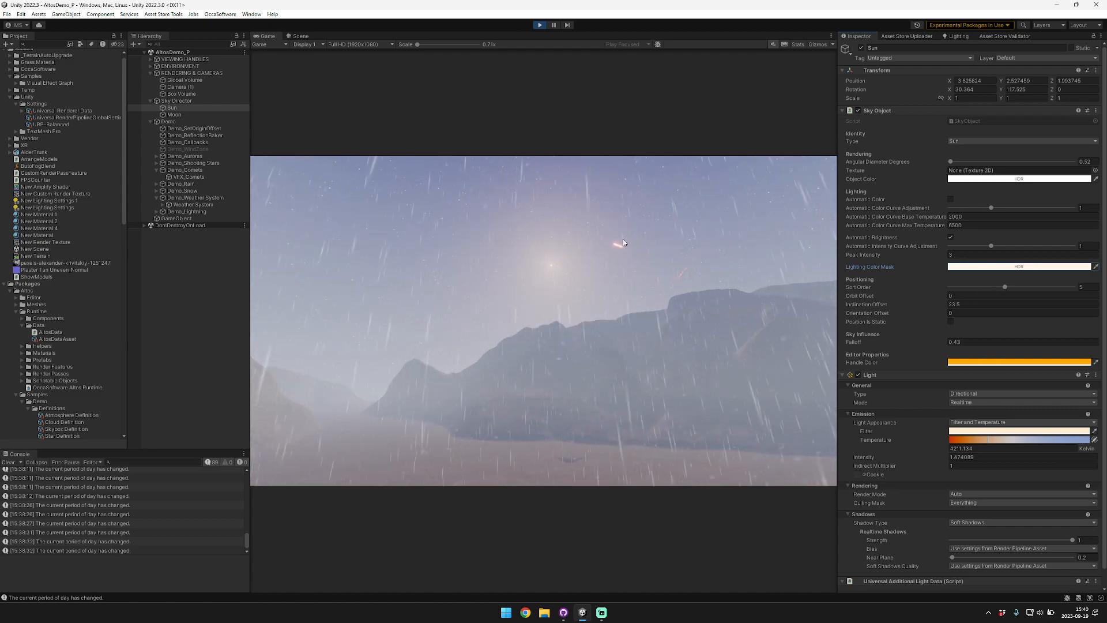
Frame the Sun's orbit handles in the Scene view and set its Sort Order to 3.
click(298, 36)
right_drag(583, 217, 863, 416)
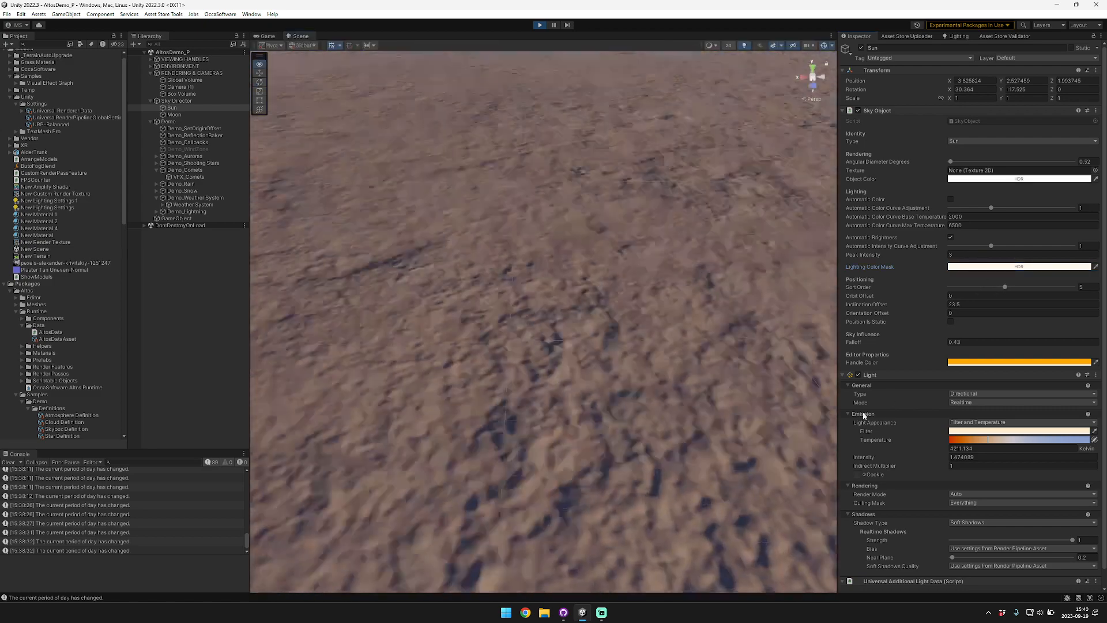
key(f)
right_drag(750, 324, 700, 325)
alt+drag(700, 325, 346, 323)
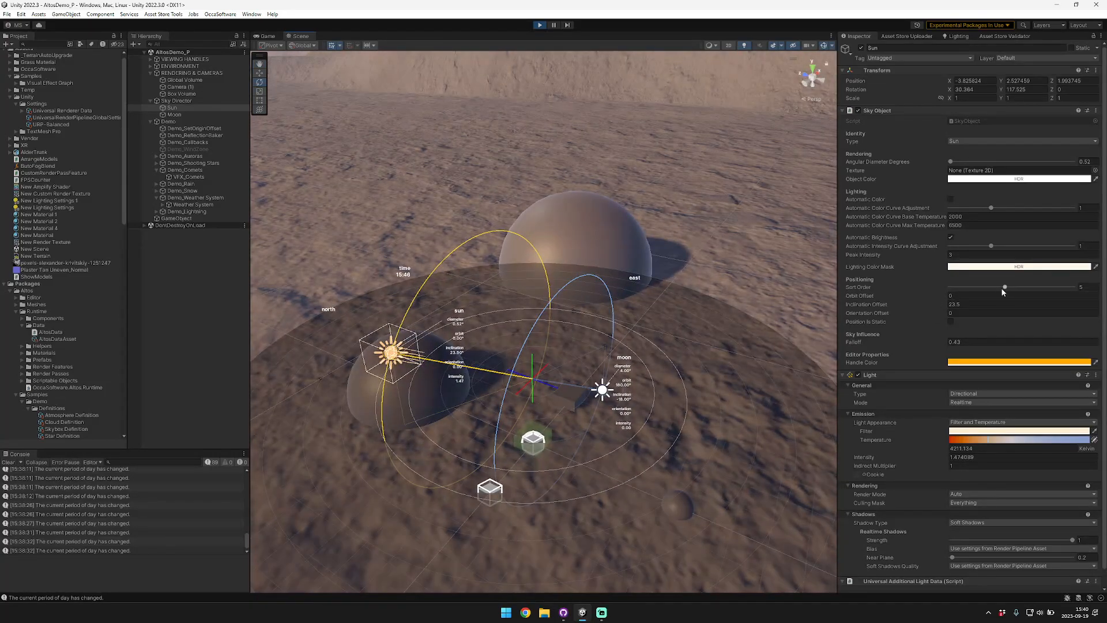
mouse_move(1004, 287)
mouse_down()
mouse_move(960, 287)
mouse_move(1043, 289)
mouse_move(983, 287)
mouse_up()
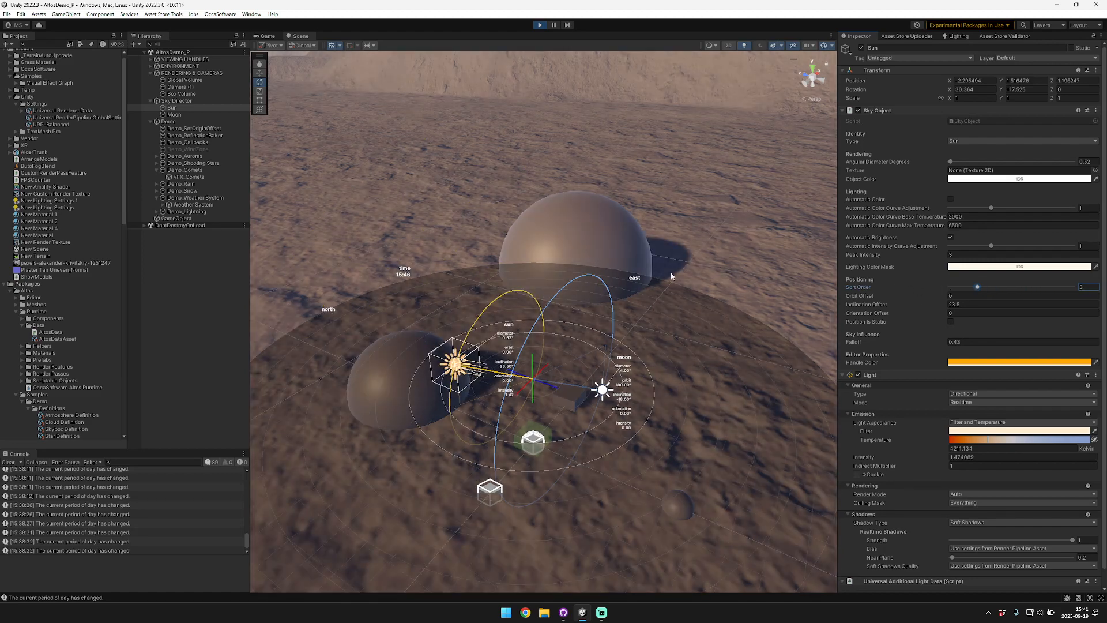
right_drag(671, 276, 571, 346)
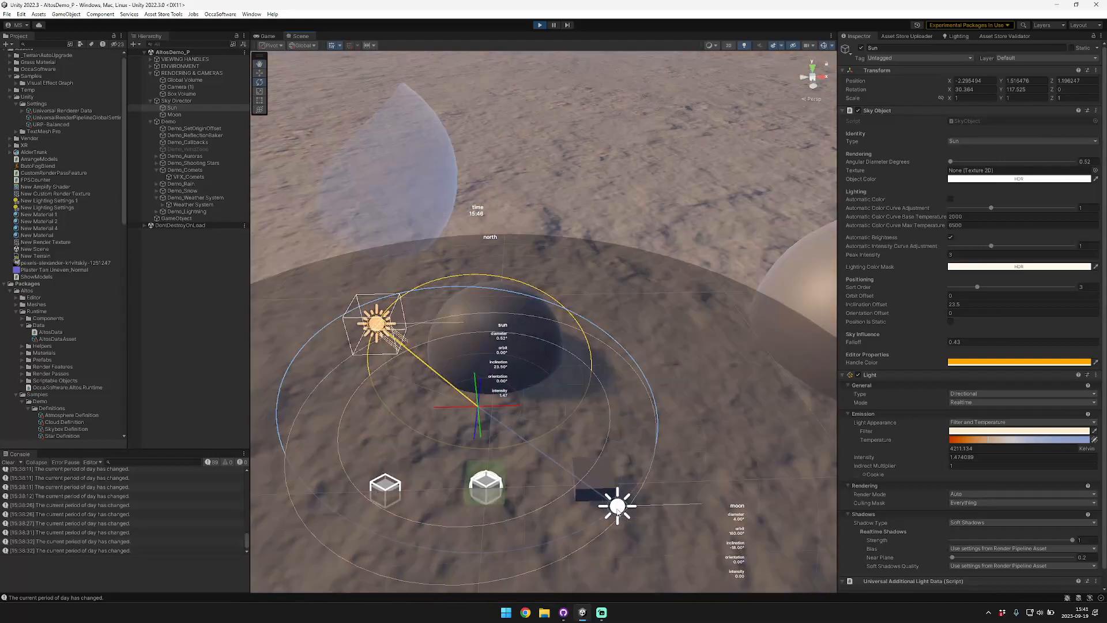
Raise the Sun's Sort Order to 5 while viewing its orbit handles from another angle.
right_drag(617, 510, 773, 449)
key(s)
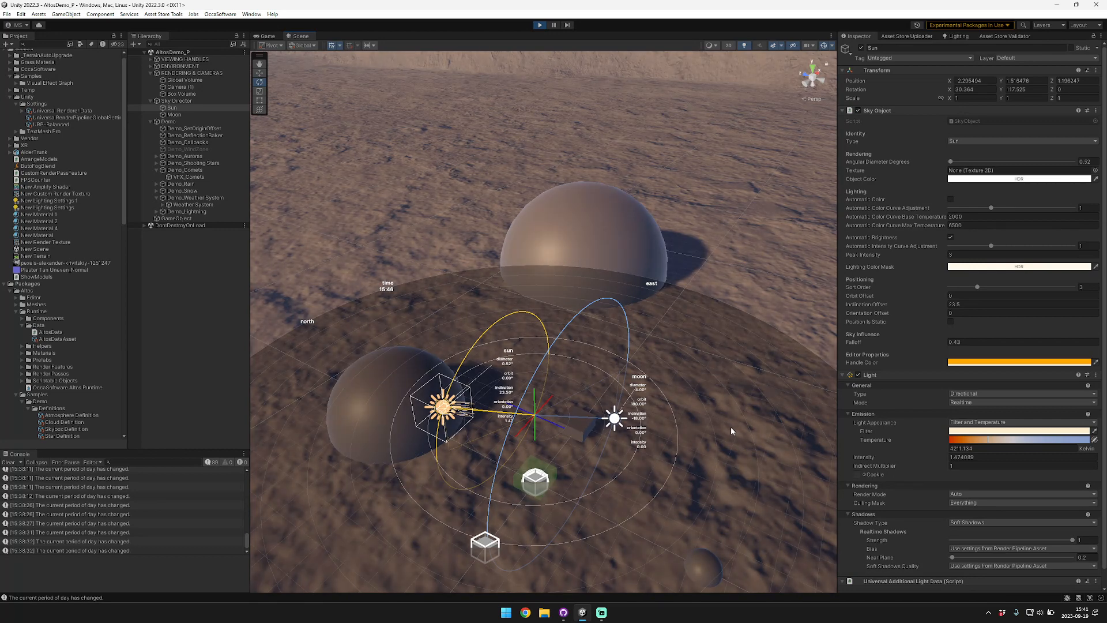
drag(983, 289, 1012, 290)
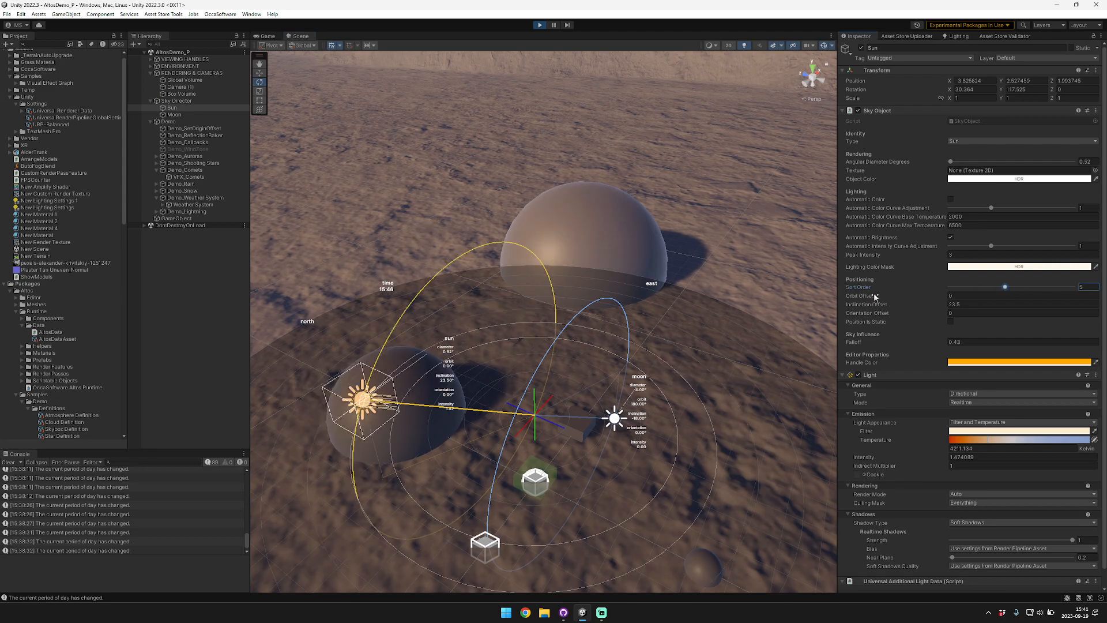
Try different Orbit Offset, Inclination Offset and Orientation Offset values for the Sun, undoing each change.
drag(875, 297, 430, 279)
key(ctrl+z)
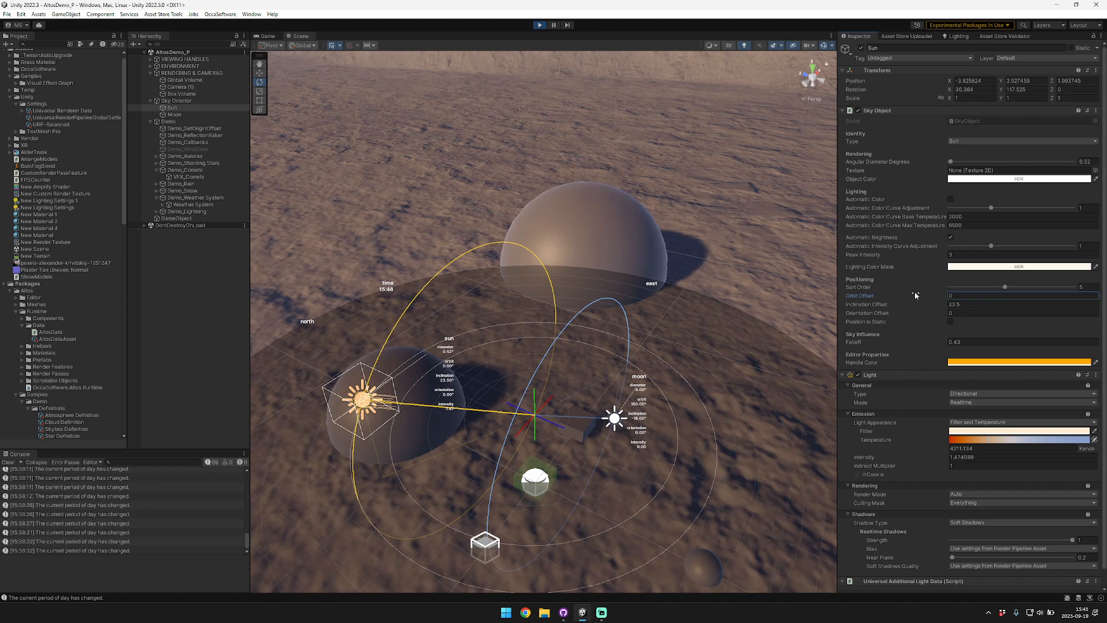
drag(886, 306, 981, 326)
key(ctrl+z)
drag(887, 313, 957, 321)
Try the Sun's Position Is Static option together with a changed Orbit Offset, and restore both settings.
click(950, 322)
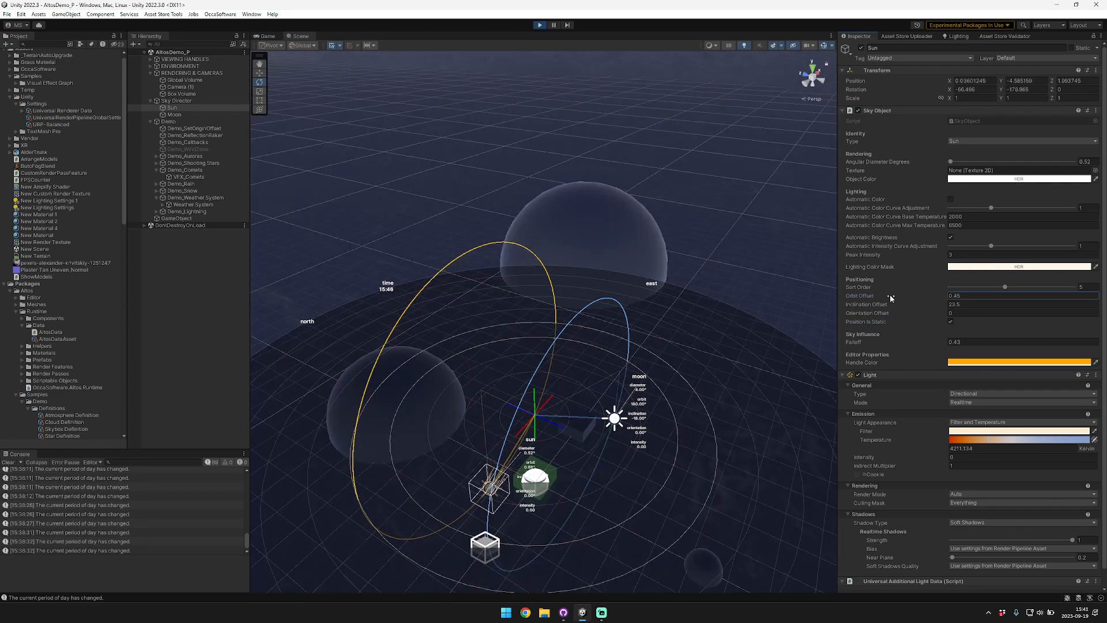
drag(882, 297, 929, 282)
key(ctrl+z)
click(951, 322)
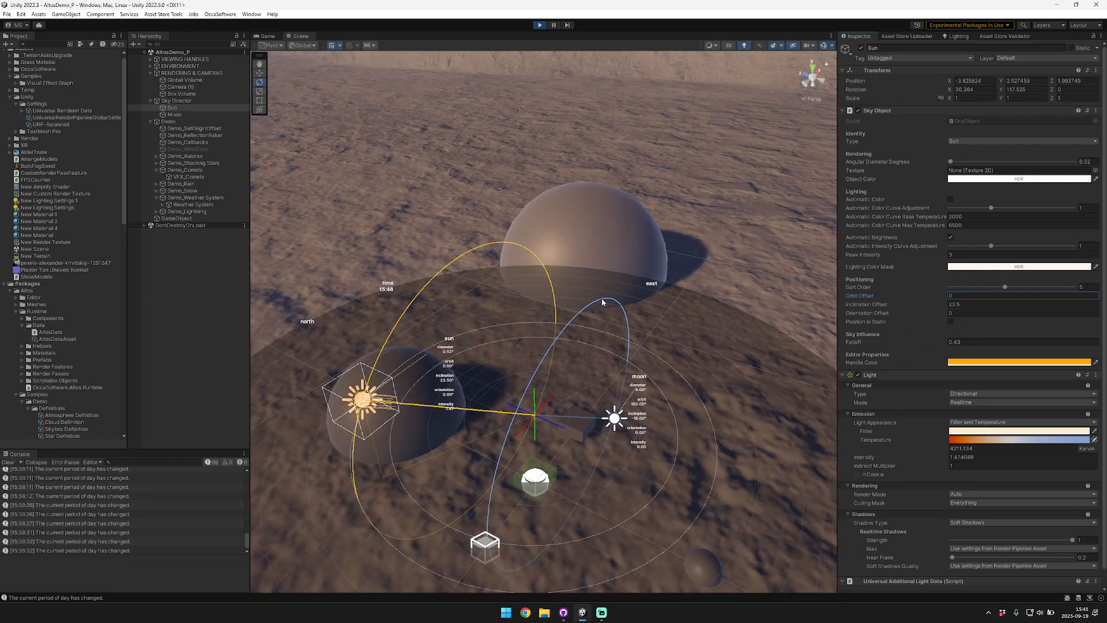
Increase the Sun's Sky Influence Falloff while looking up at the Sun in the sky.
right_drag(415, 323, 257, 133)
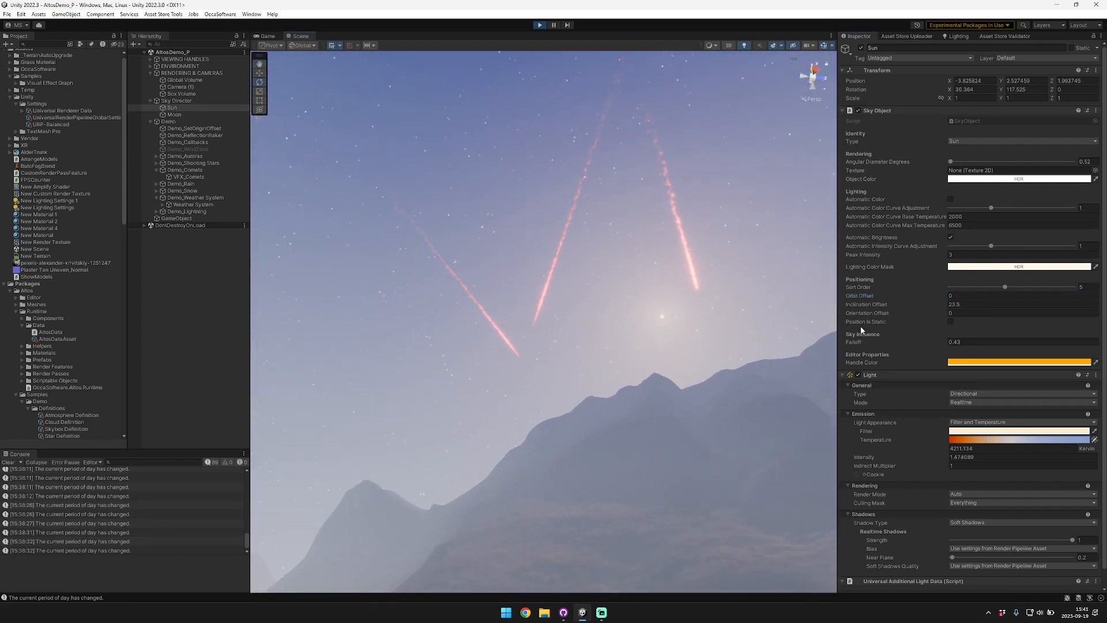
drag(868, 342, 870, 345)
right_drag(541, 257, 818, 403)
Adjust the shade of the Sun's Handle Color under Editor Properties and close the color picker.
click(1006, 363)
mouse_move(1066, 423)
mouse_down()
mouse_move(1058, 453)
mouse_move(1076, 411)
mouse_up()
click(1099, 359)
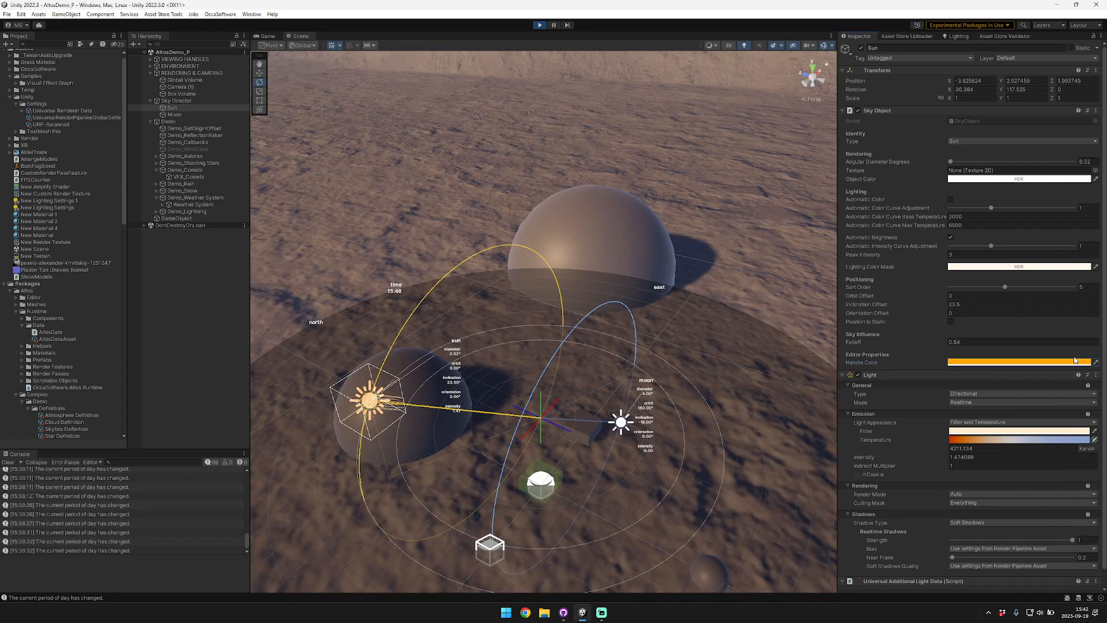
Select the Moon under Sky Director and review its Sky Object type, rendering, lighting, positioning and light settings.
scroll(849, 344, down, 1)
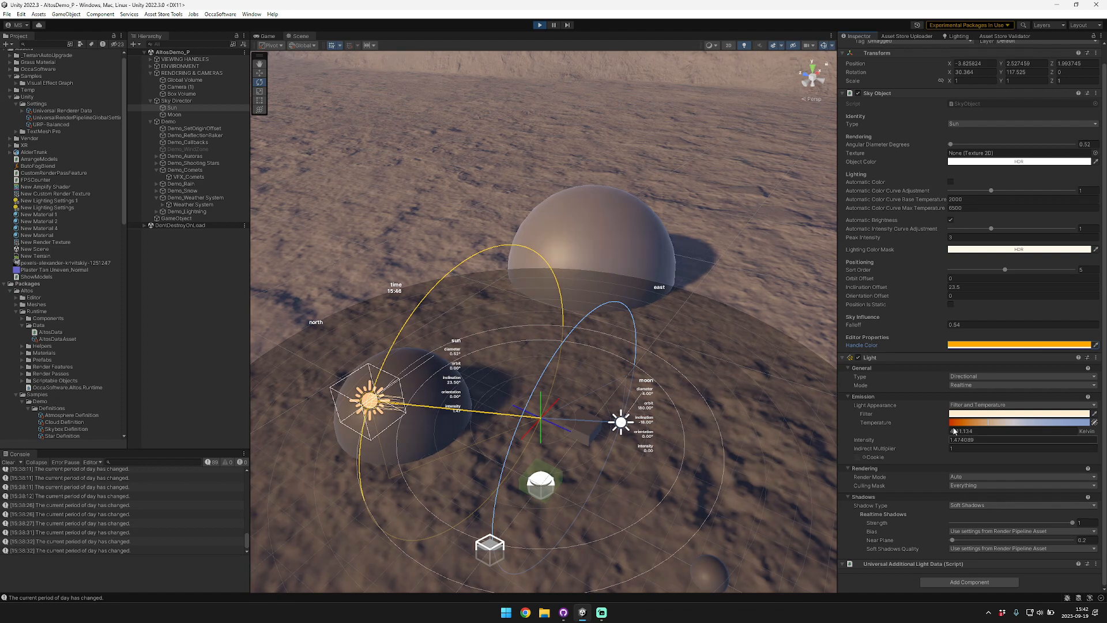
click(184, 114)
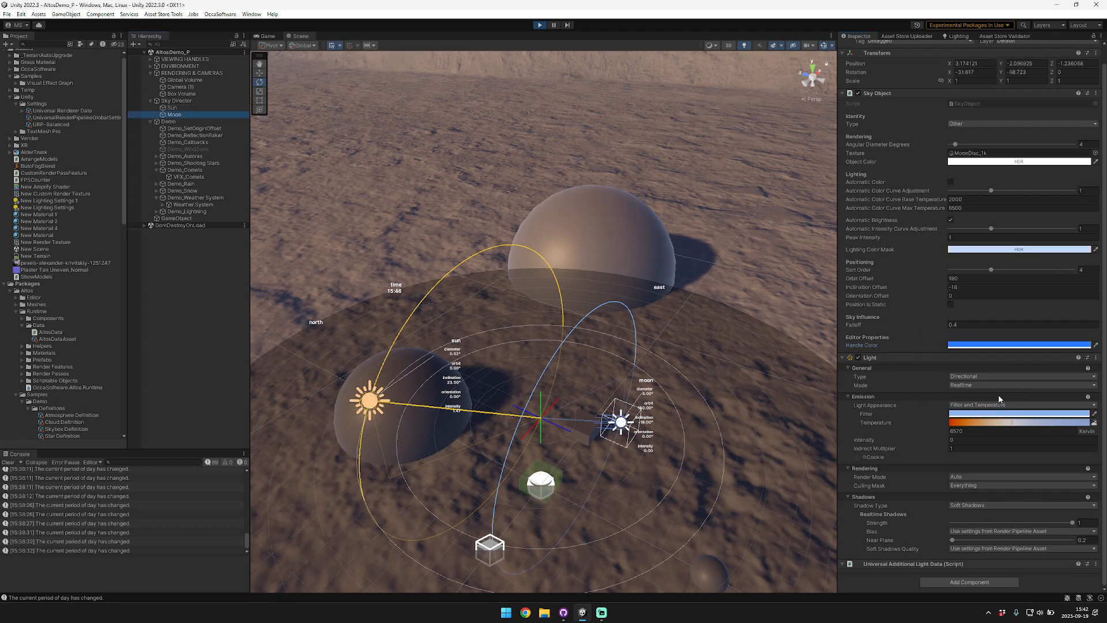
scroll(999, 395, up, 1)
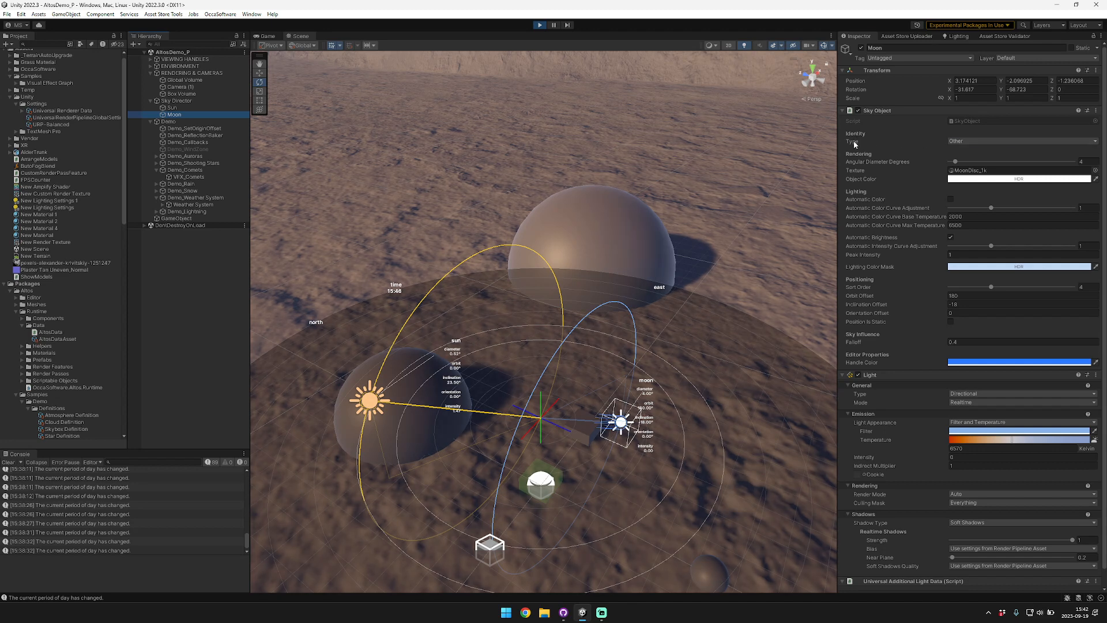
click(854, 142)
click(850, 139)
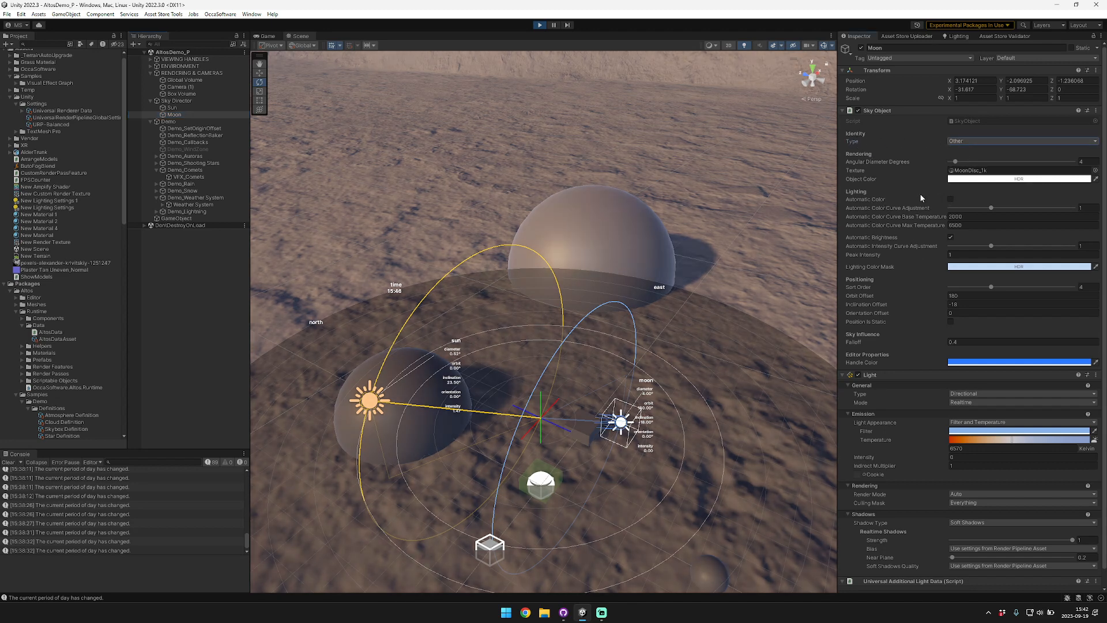
scroll(904, 435, down, 1)
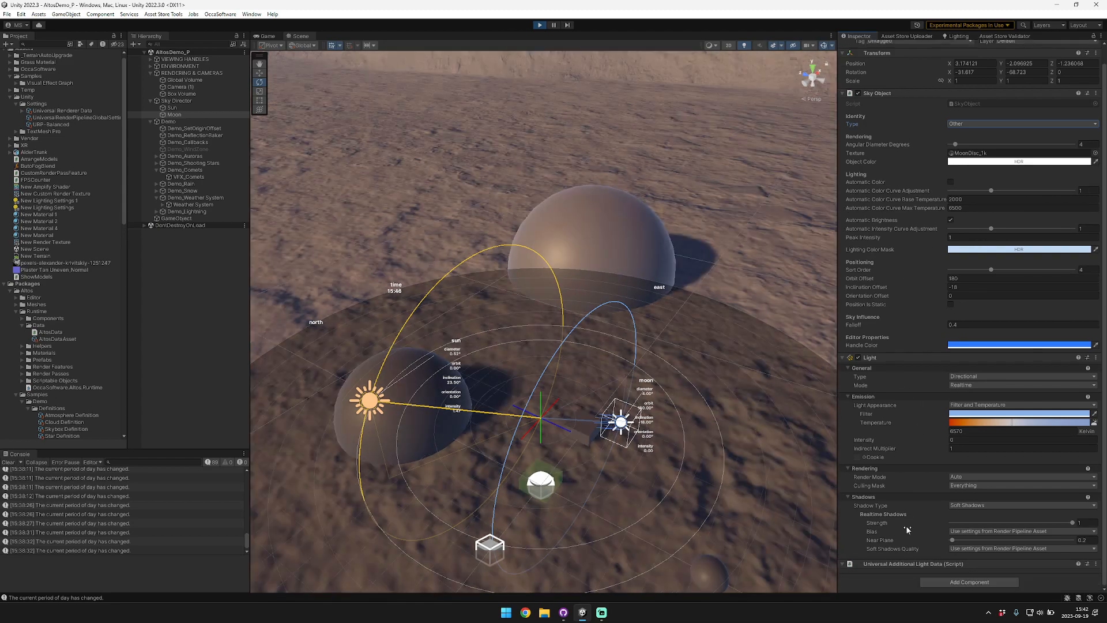
Try a larger Orbit Offset for the Moon and look up at it in the sky.
alt+drag(502, 349, 744, 285)
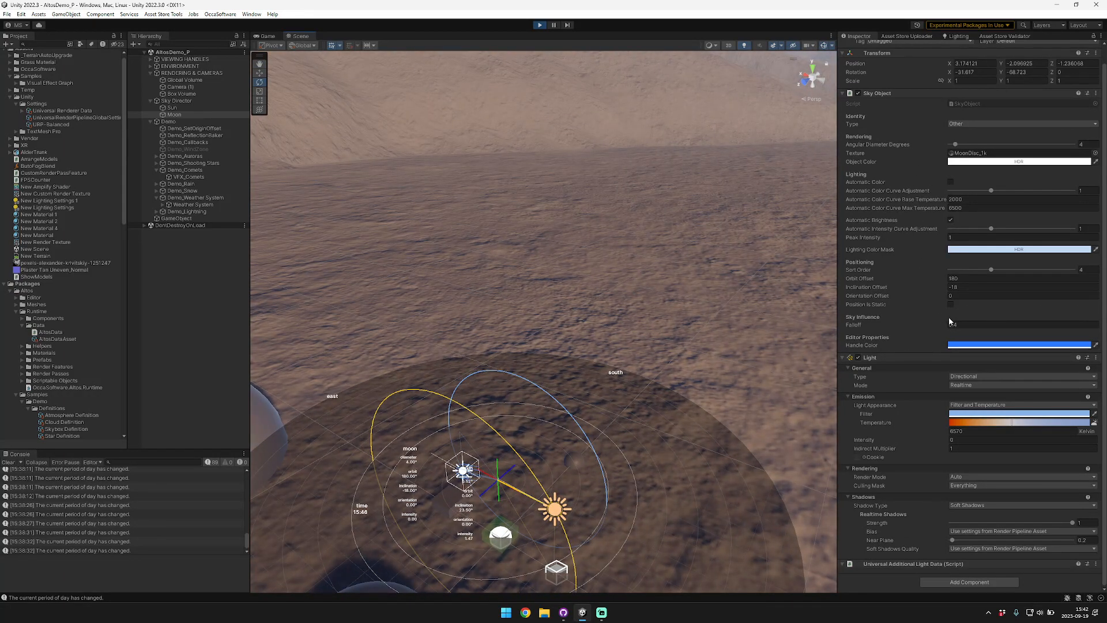
drag(868, 279, 1039, 341)
right_drag(555, 363, 502, 120)
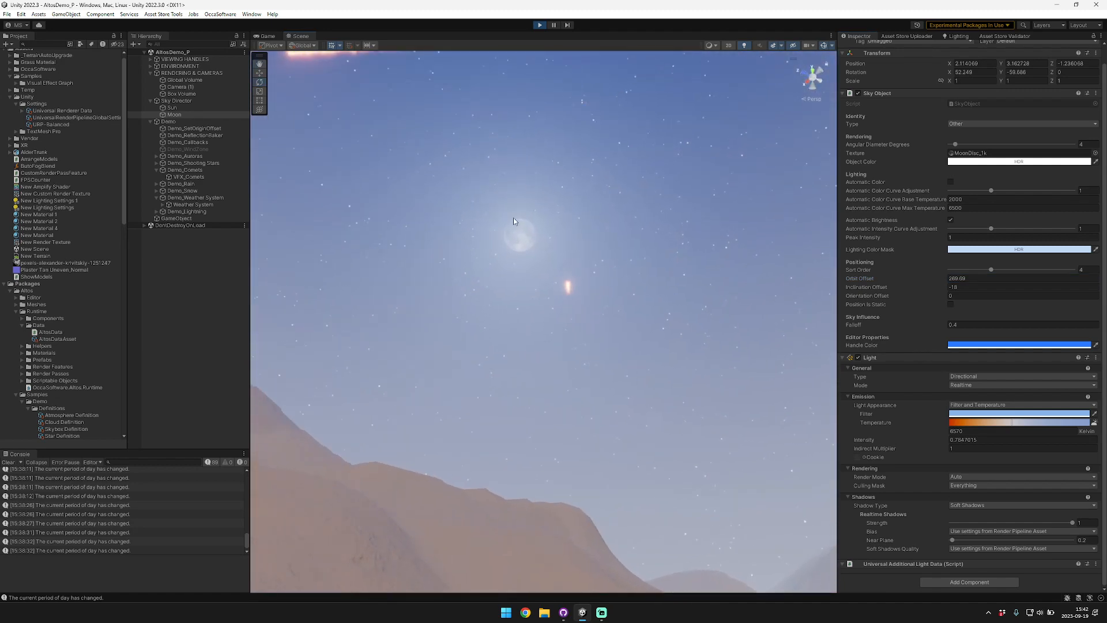
Try a different Falloff and the Position Is Static option on the Moon, restoring each setting.
mouse_move(867, 324)
mouse_down()
mouse_move(884, 324)
mouse_move(867, 327)
mouse_up()
key(ctrl+z)
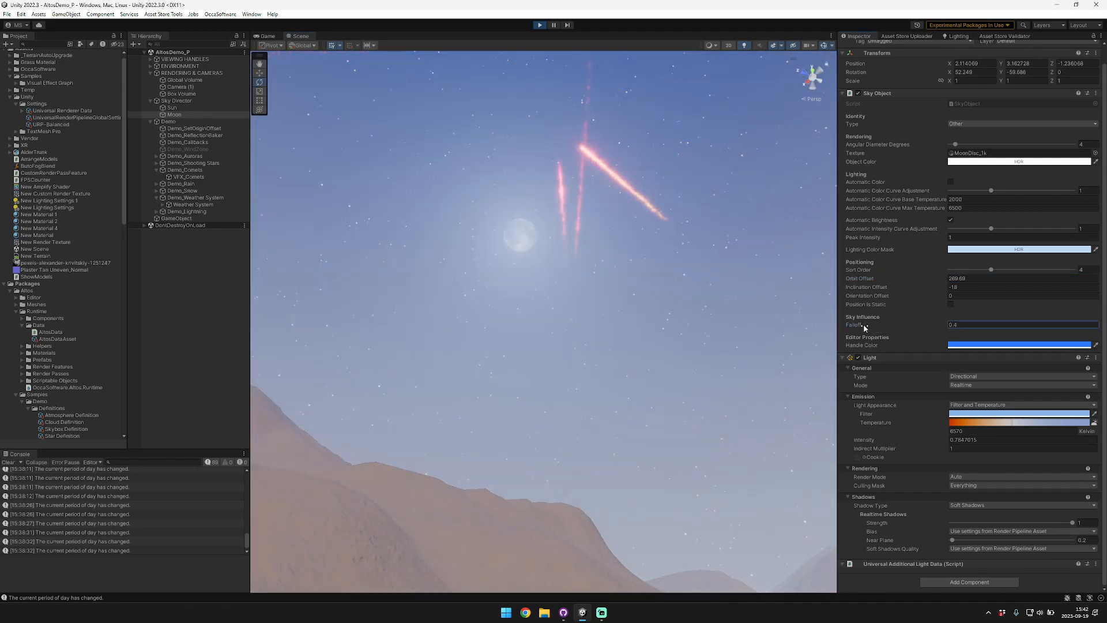
click(951, 307)
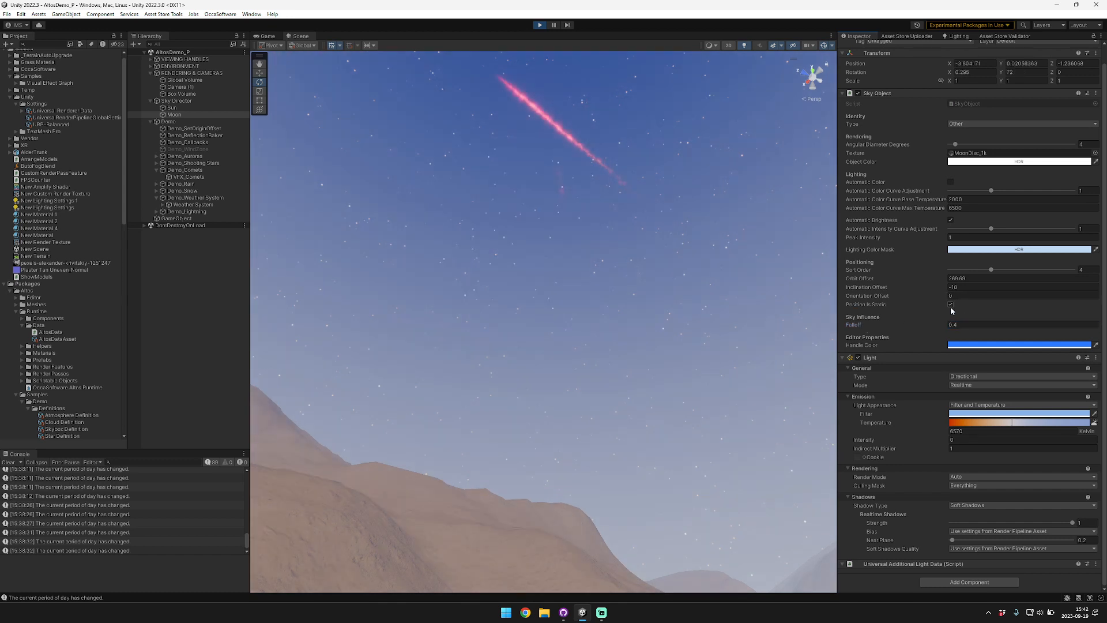
click(951, 306)
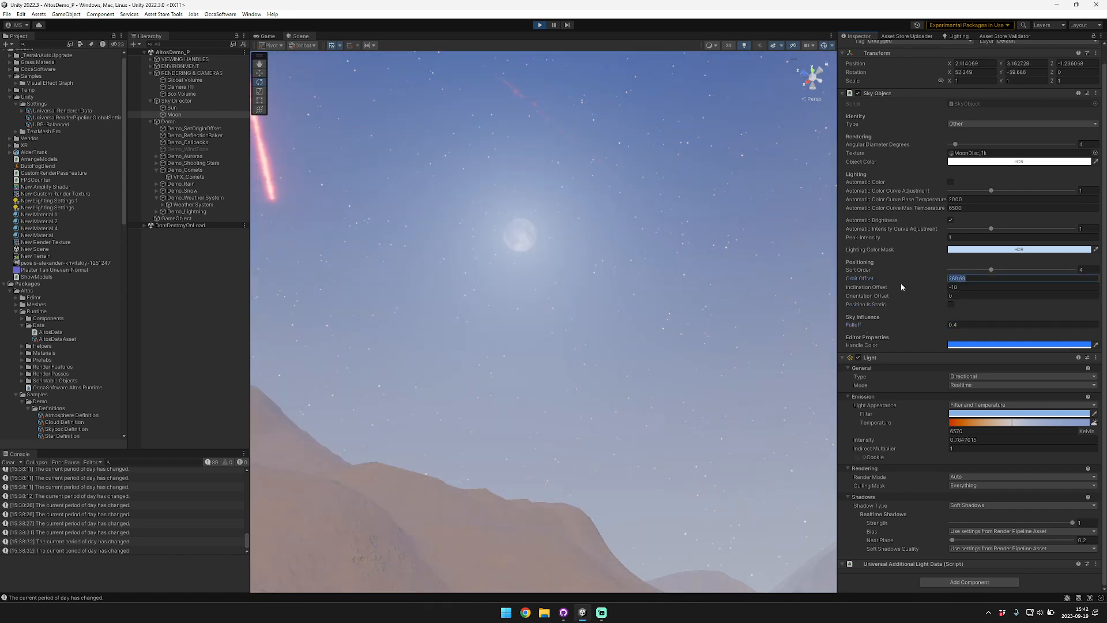
Set the Moon's Orbit Offset to 180 and bring the orbit handles back into view.
text(180)
right_drag(586, 290, 345, 428)
key(a)
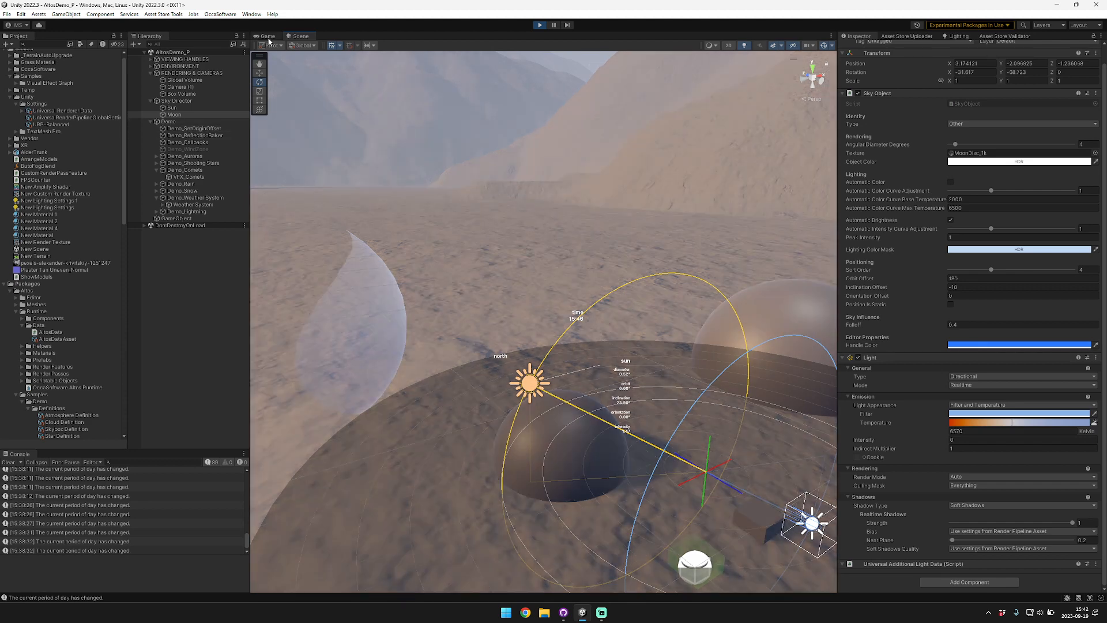
View the precipitation in the Game view, expand Demo_Rain and Demo_Snow, and frame VFX_Snow in the Scene view.
click(267, 36)
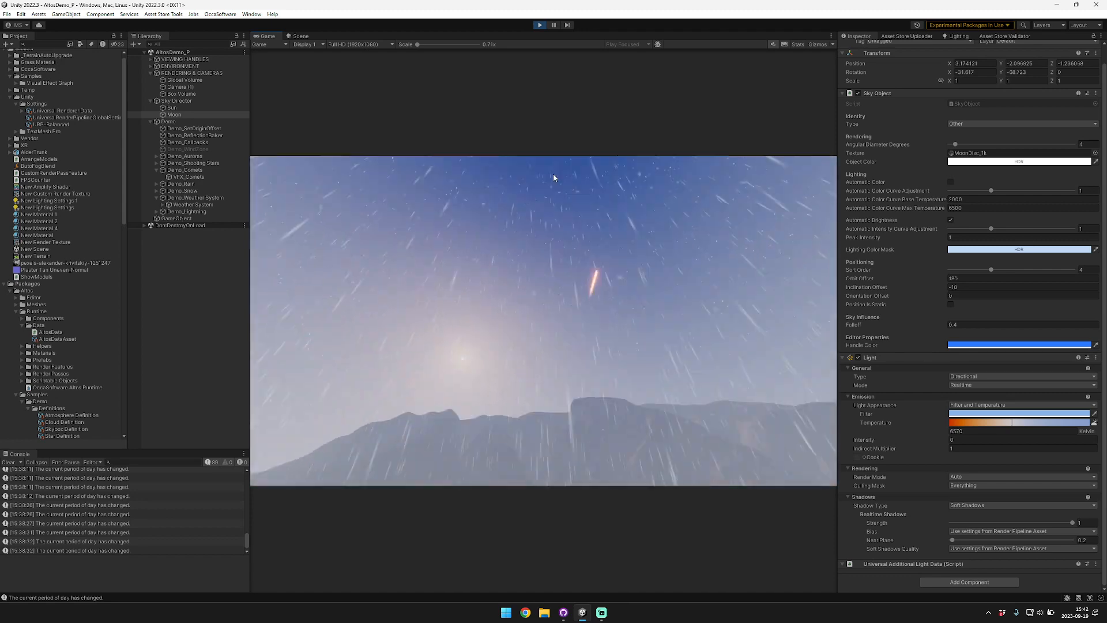
click(155, 190)
click(156, 184)
click(186, 204)
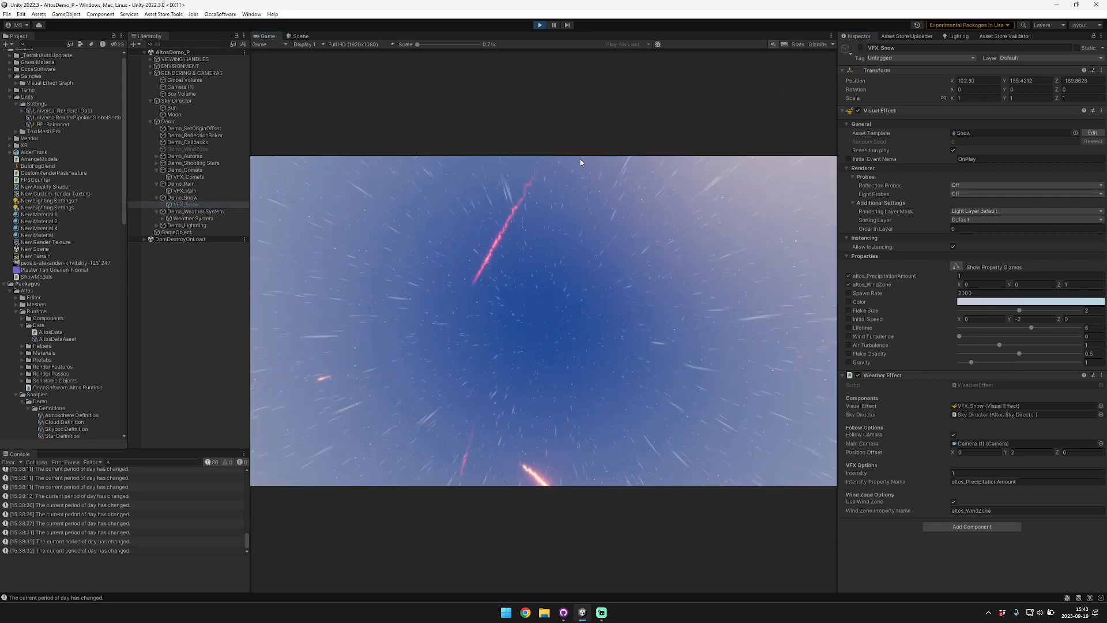
click(298, 36)
key(f)
click(182, 198)
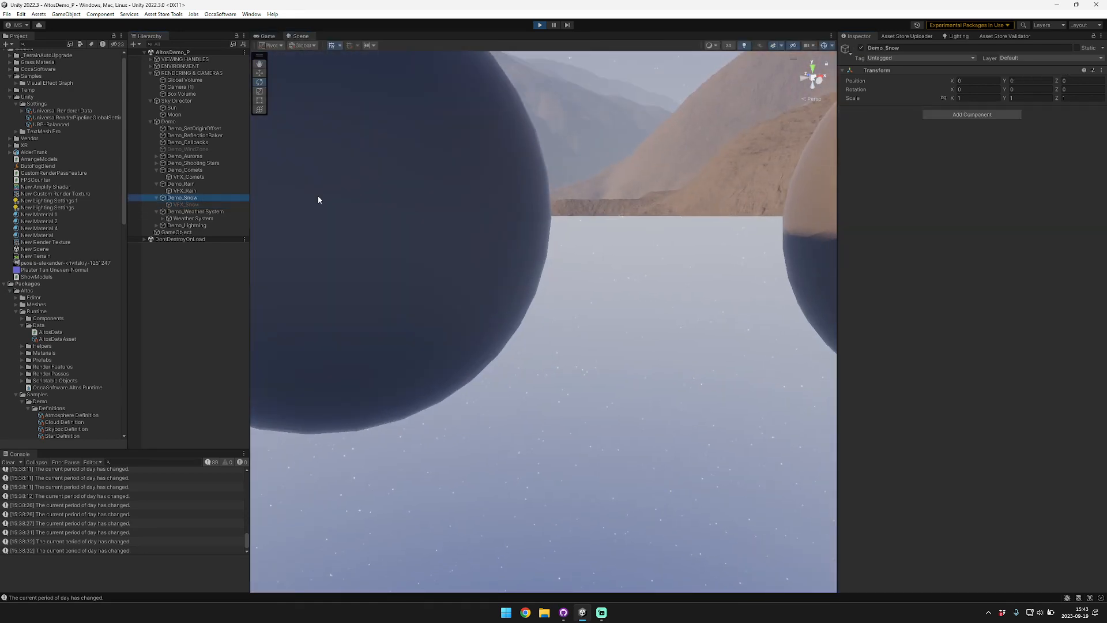
Frame VFX_Rain in the Scene view and try a different vertical Position Offset for its Weather Effect, undoing the change.
click(185, 191)
key(f)
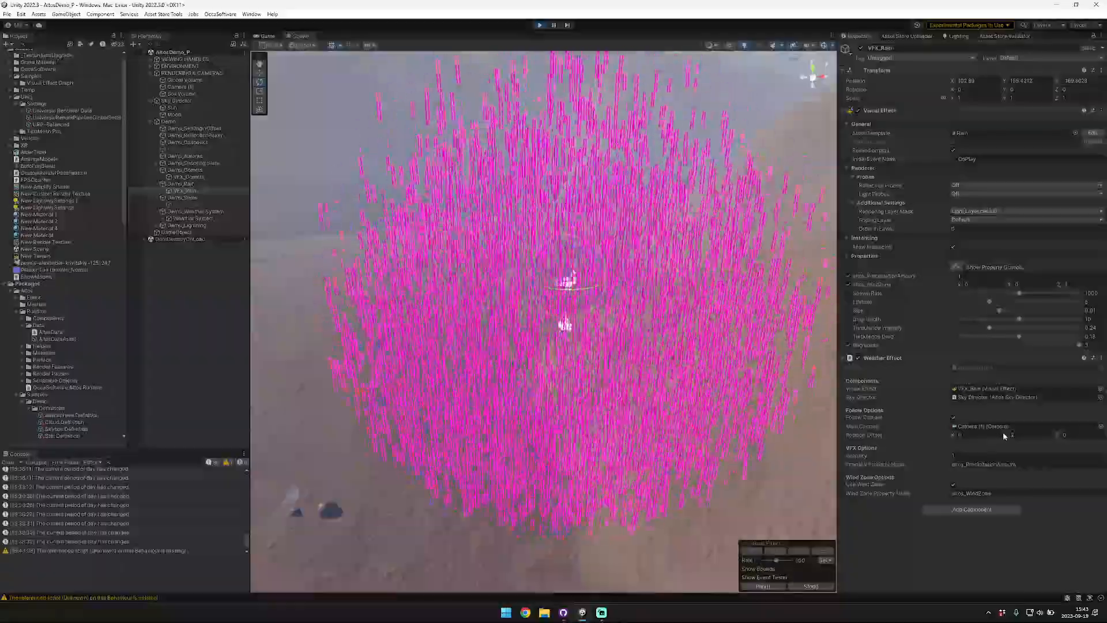
drag(1004, 435, 1025, 437)
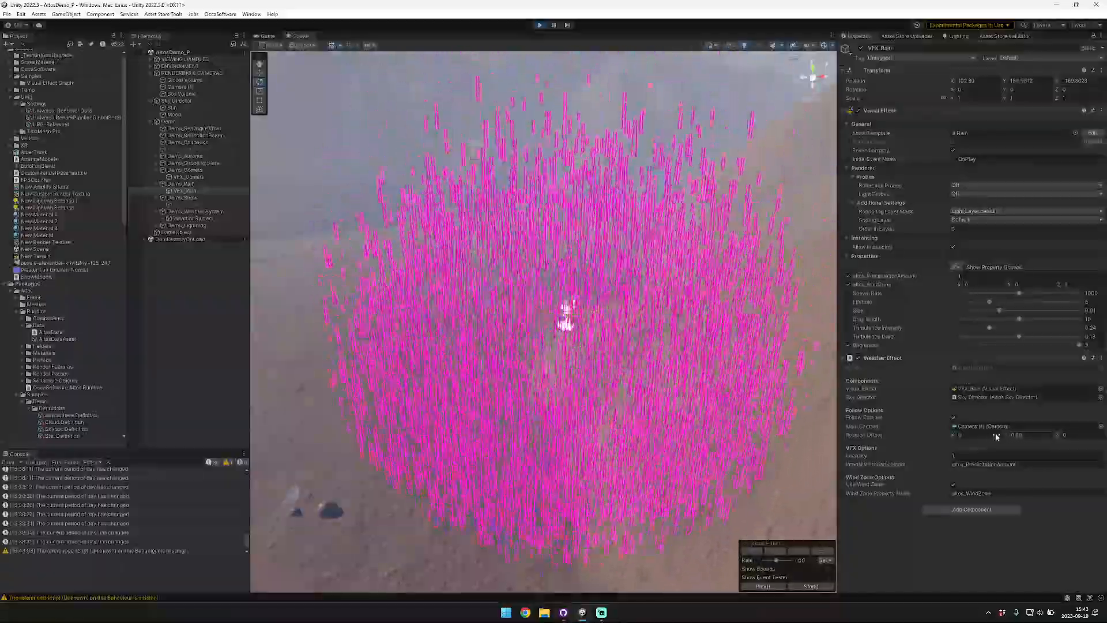
key(ctrl+z)
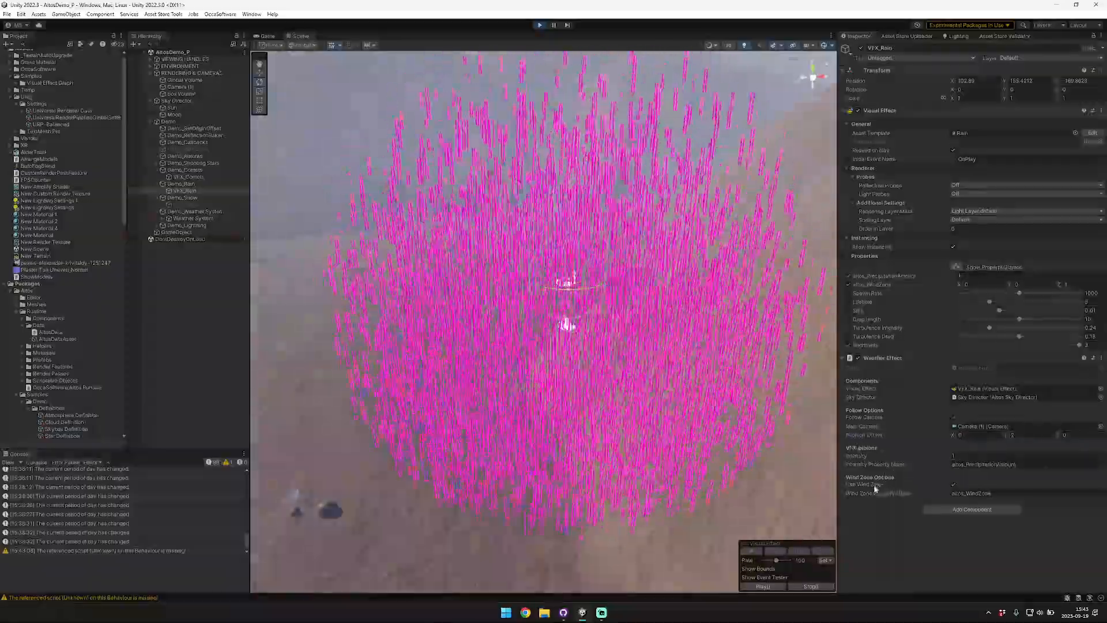
Increase the Main wind strength of Demo_WindZone and check its effect on the precipitation in the Game view.
click(195, 150)
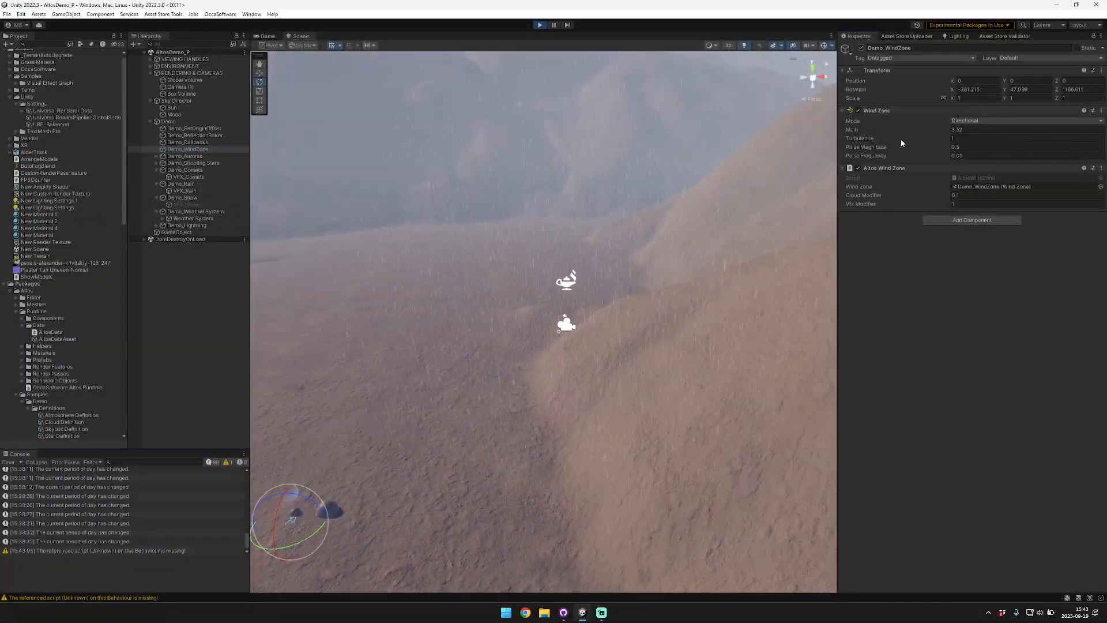
drag(868, 126, 1086, 136)
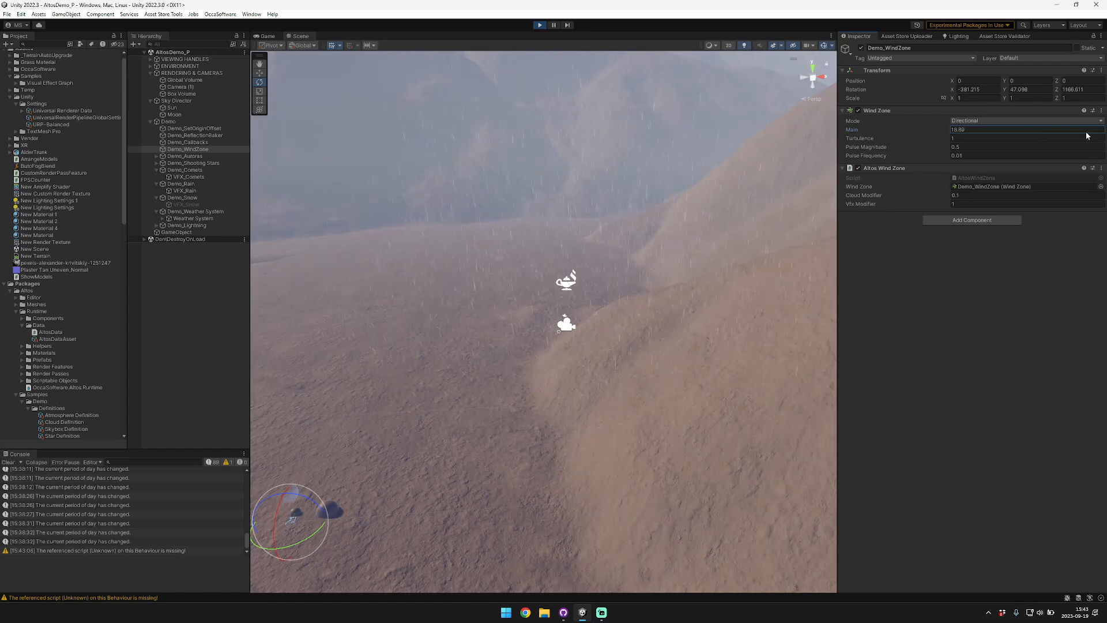
click(269, 36)
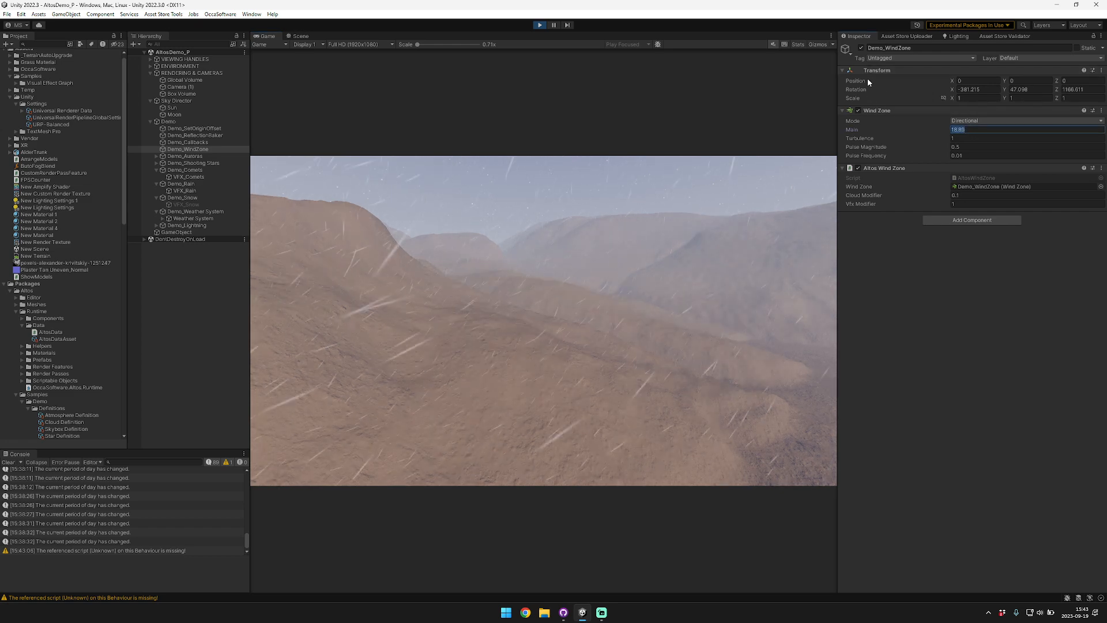
Reselect VFX_Rain in the Scene view, open the Altos Cloudmap Preview window and move it clear of the scene.
click(301, 36)
click(202, 190)
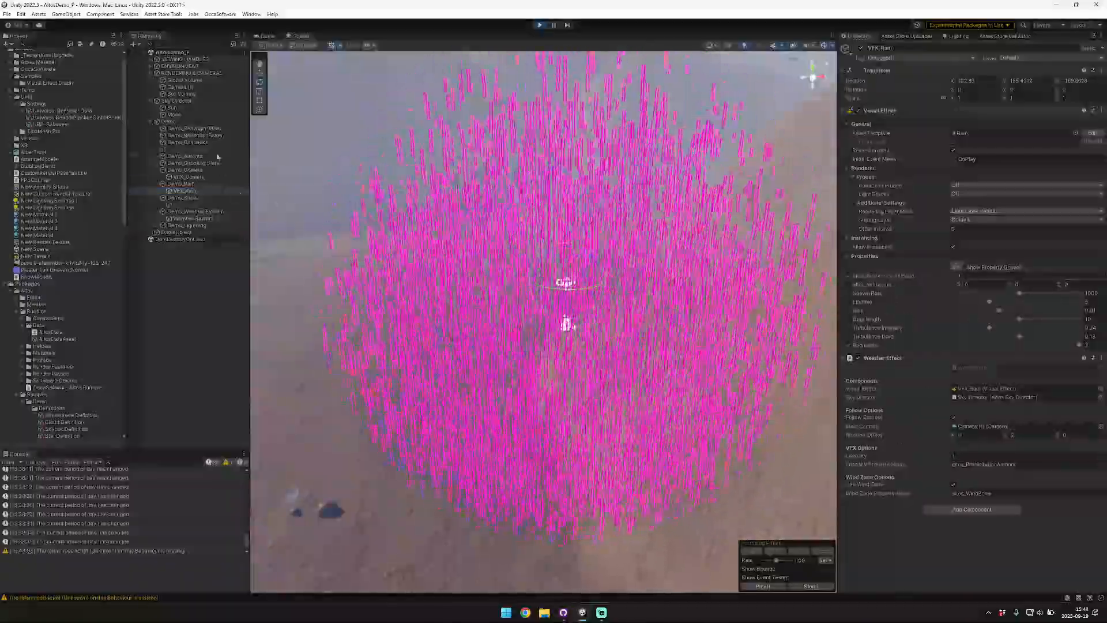
click(250, 14)
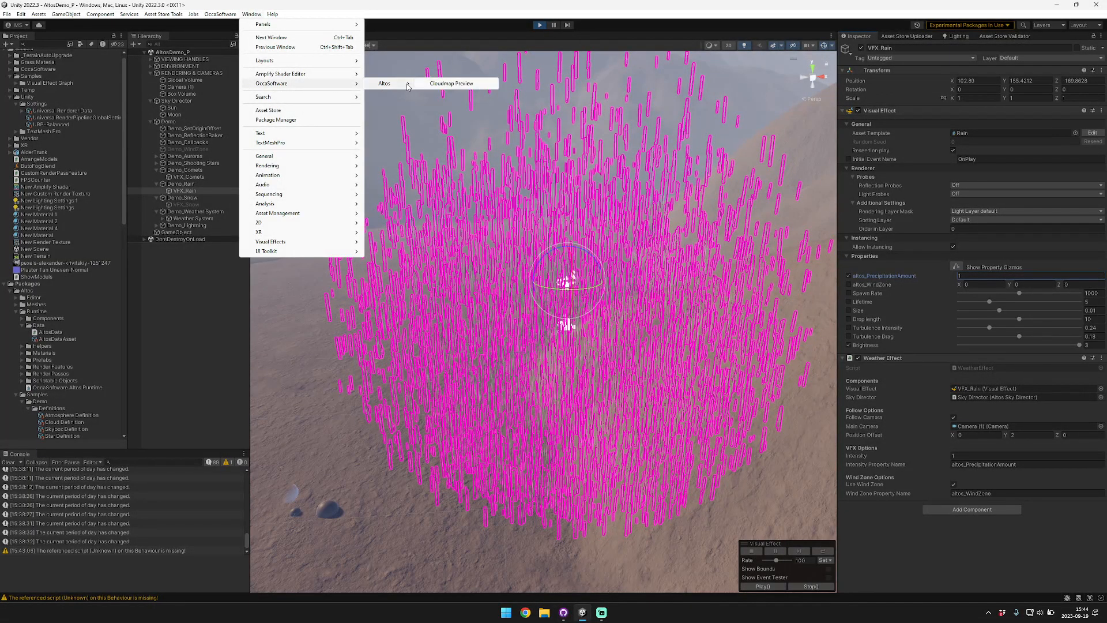
click(452, 83)
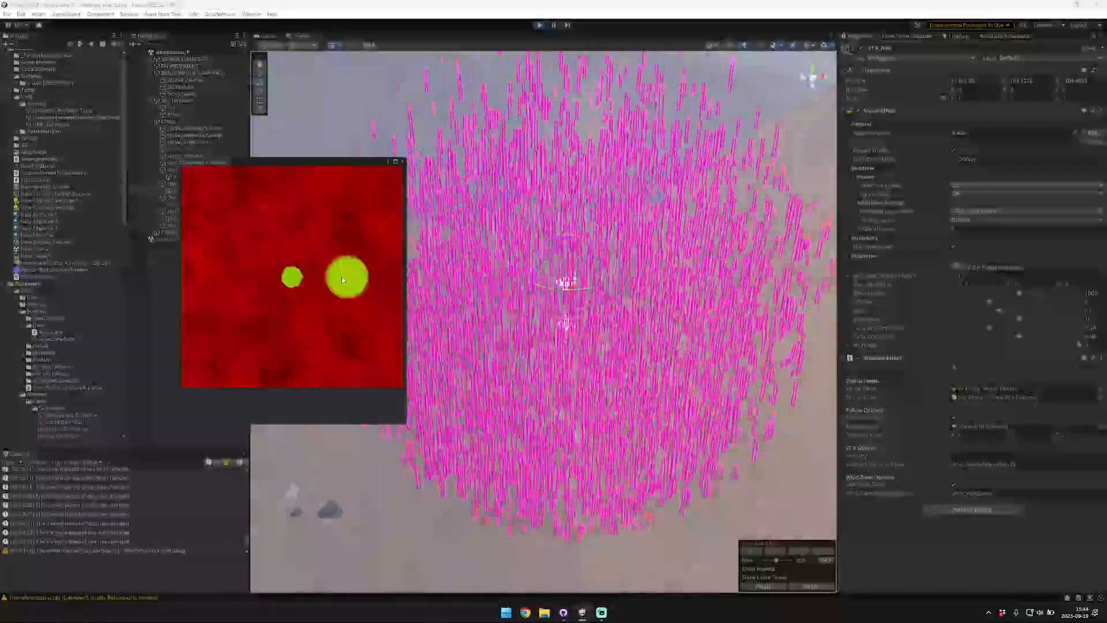
drag(325, 163, 203, 302)
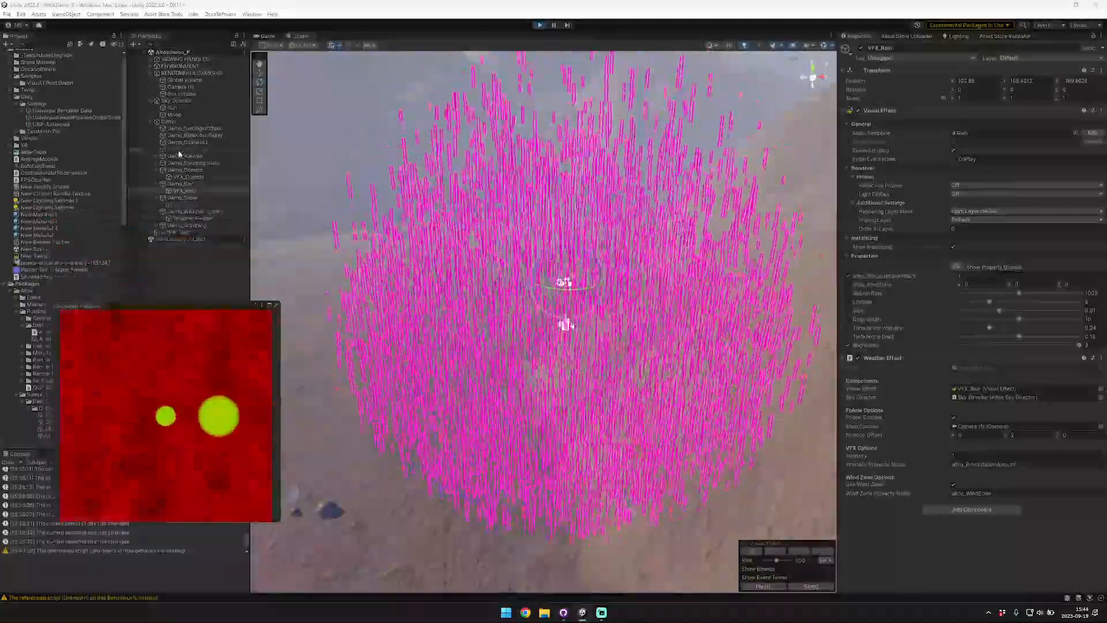
Turn the Weather System object off and on again, comparing the Cloudmap Preview and the sky in both states.
click(190, 218)
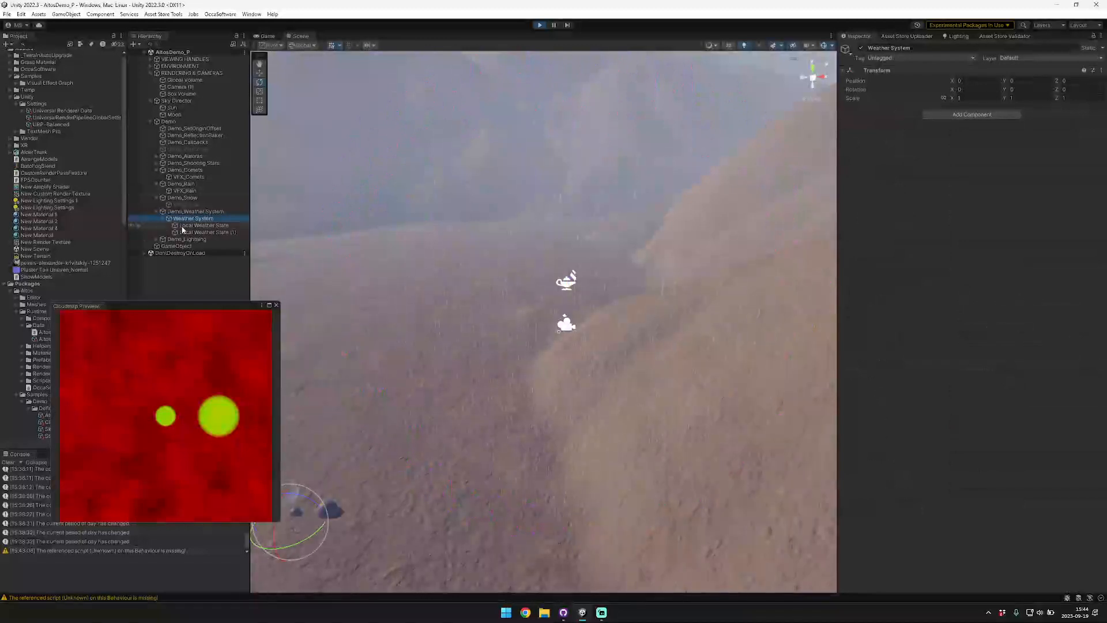
click(861, 48)
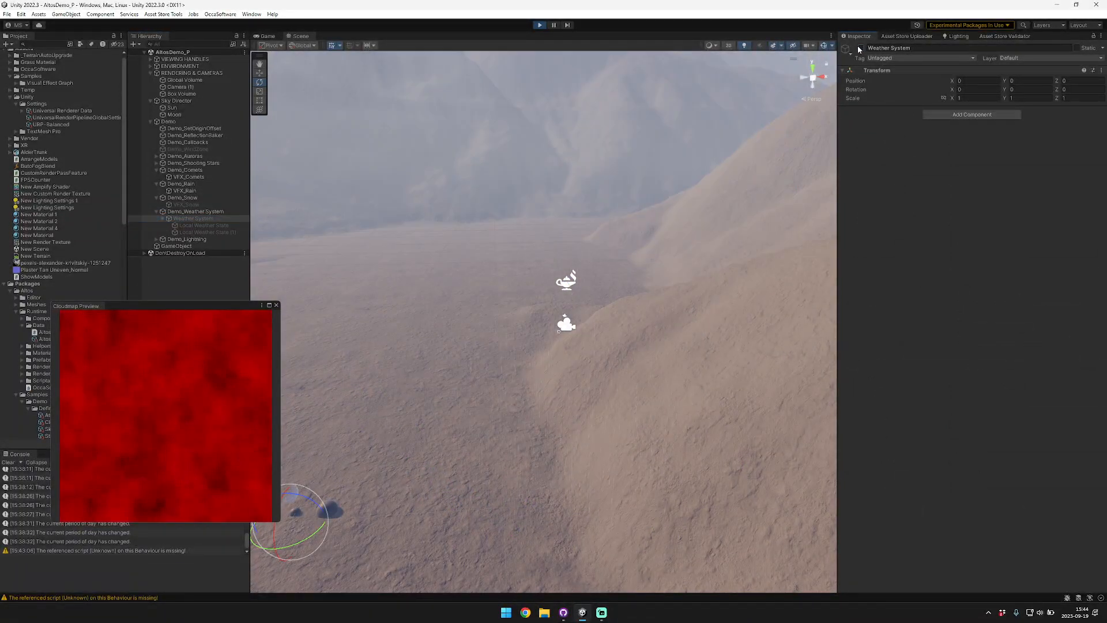
right_drag(600, 440, 509, 231)
click(861, 47)
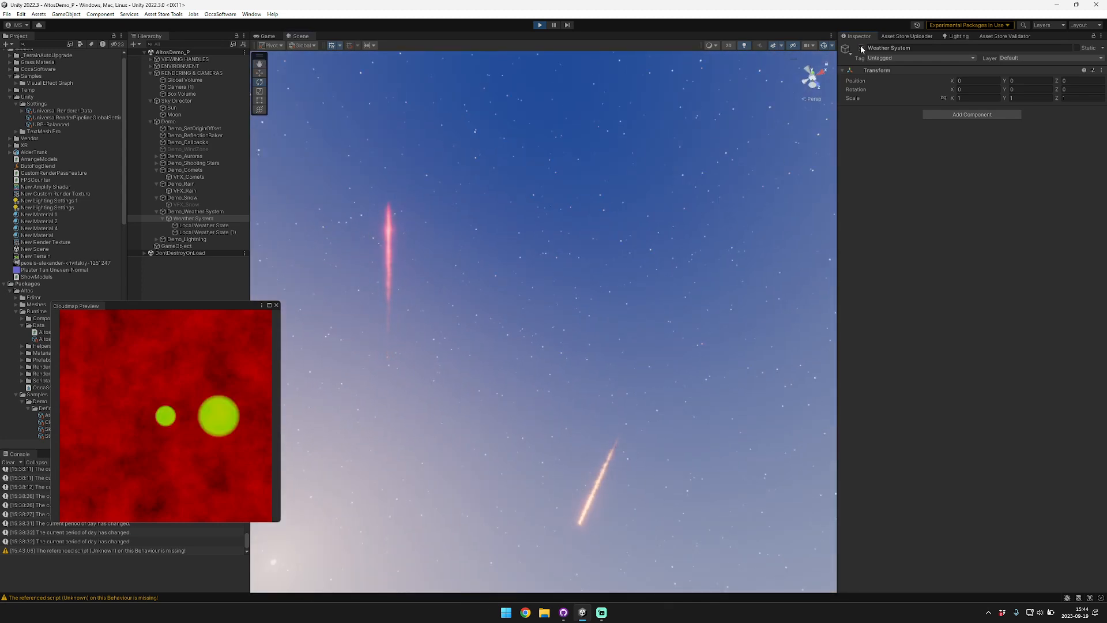
right_drag(620, 271, 568, 281)
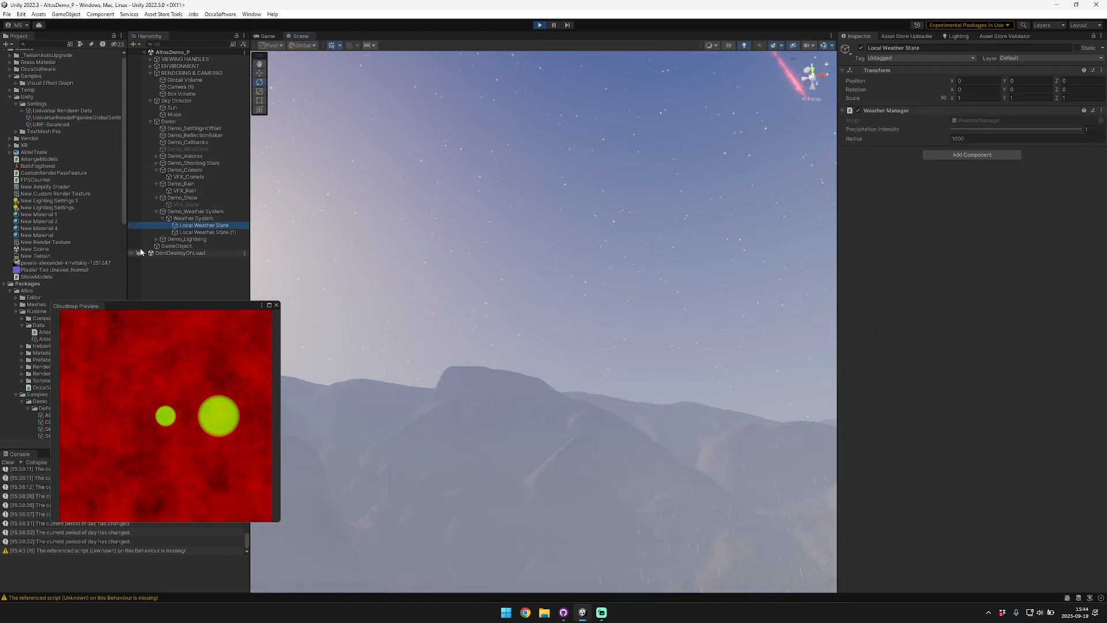
Turn VFX_Snow on and VFX_Rain off, and frame the precipitation effect in the Scene view.
click(200, 191)
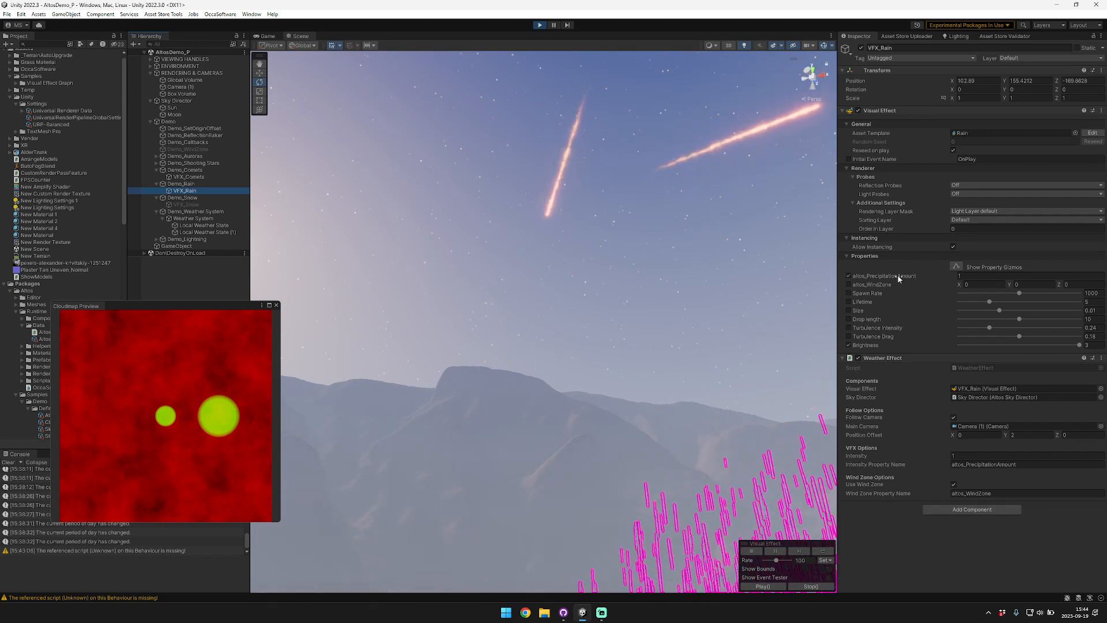
click(187, 204)
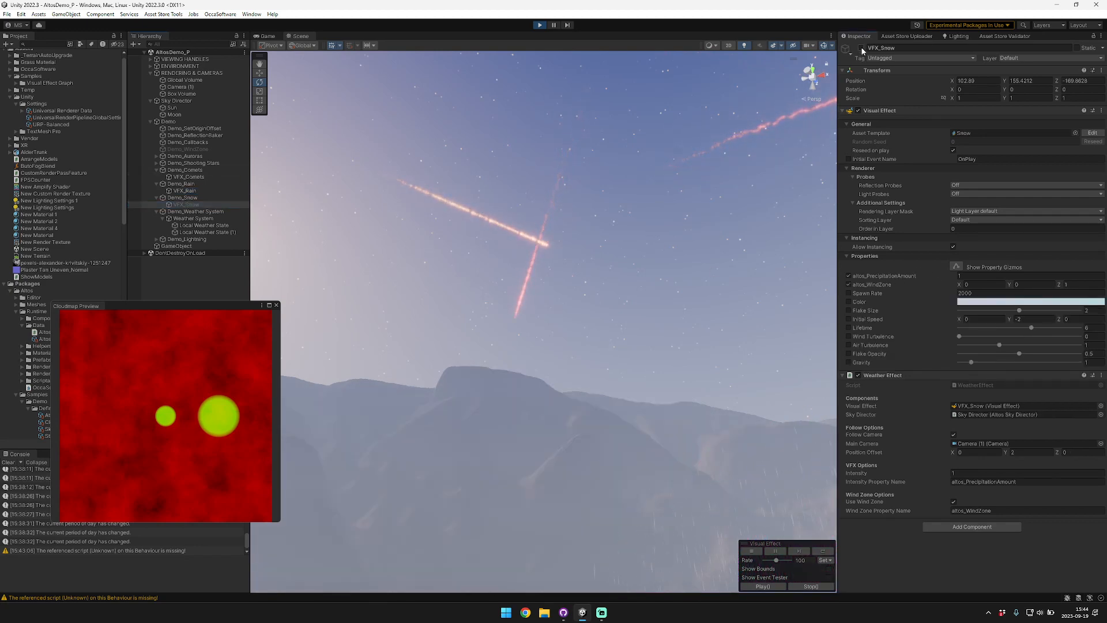
click(184, 191)
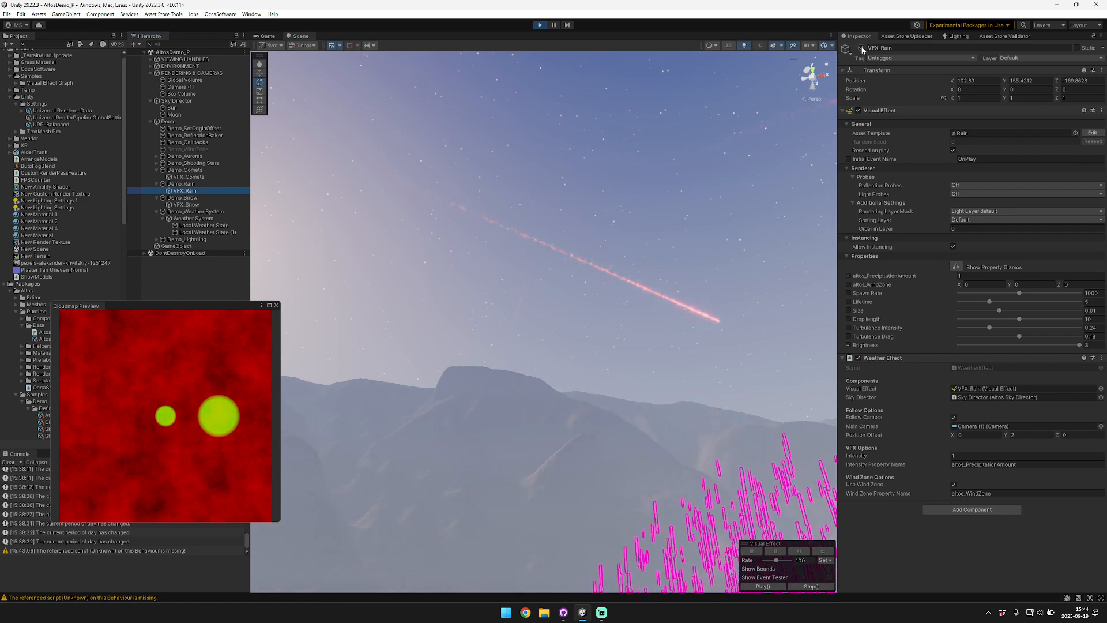
key(f)
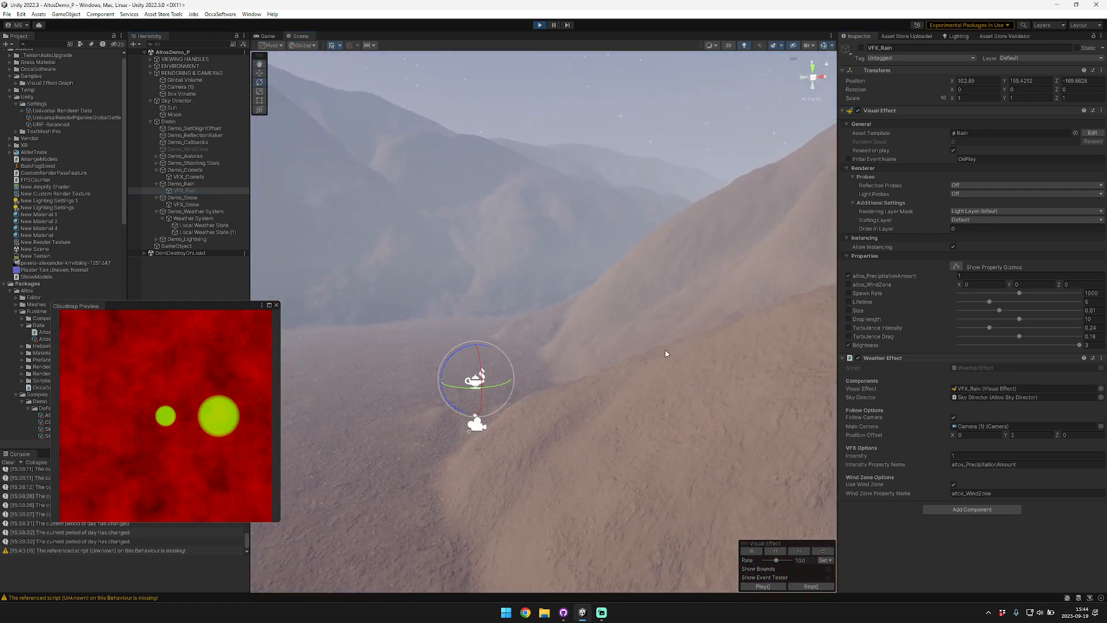
Open the Sky Director's Cloud Definition, set the low-altitude Cloudiness to about 0.06 and look up at the local weather cloud.
click(199, 219)
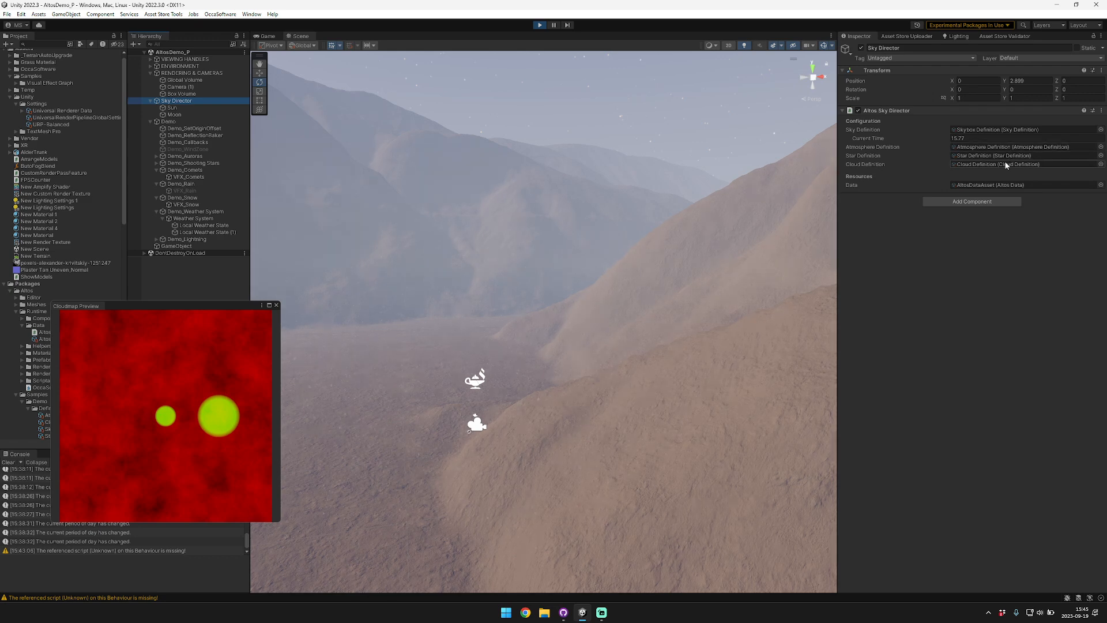
double_click(1009, 164)
drag(961, 99, 960, 97)
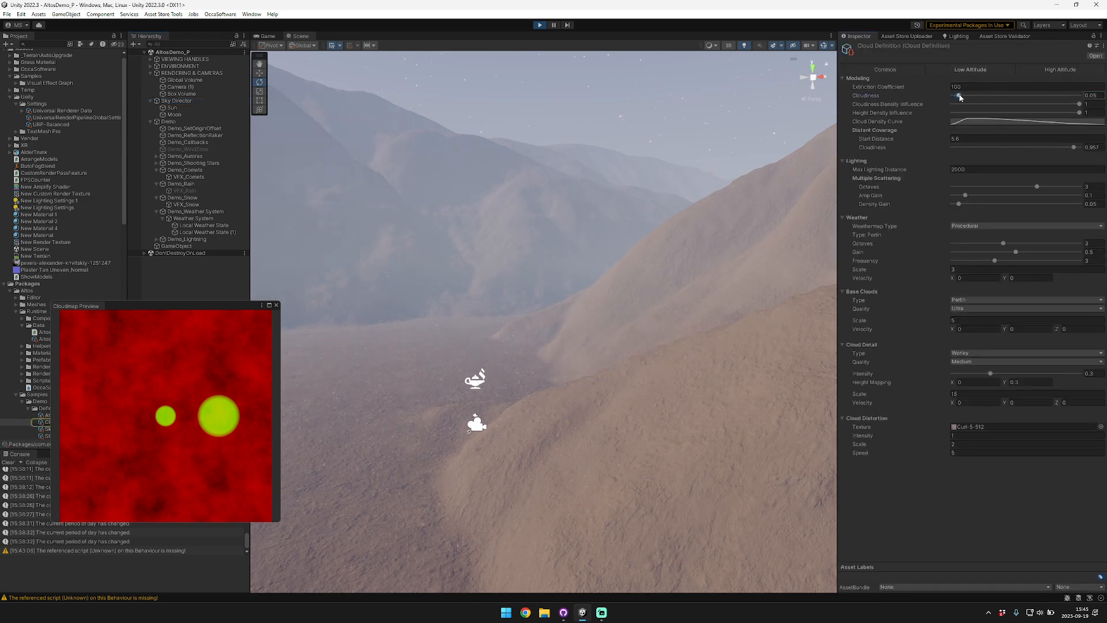
right_drag(693, 256, 498, 39)
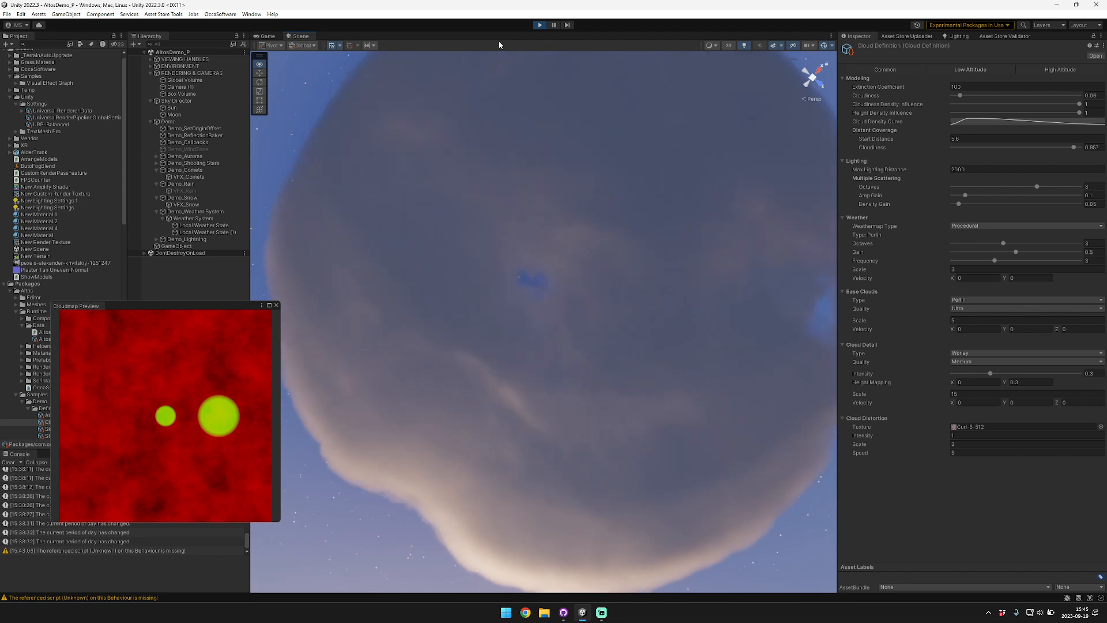
Set the Precipitation Intensity of Local Weather State to 0 and look back down at the terrain around the camera.
click(204, 225)
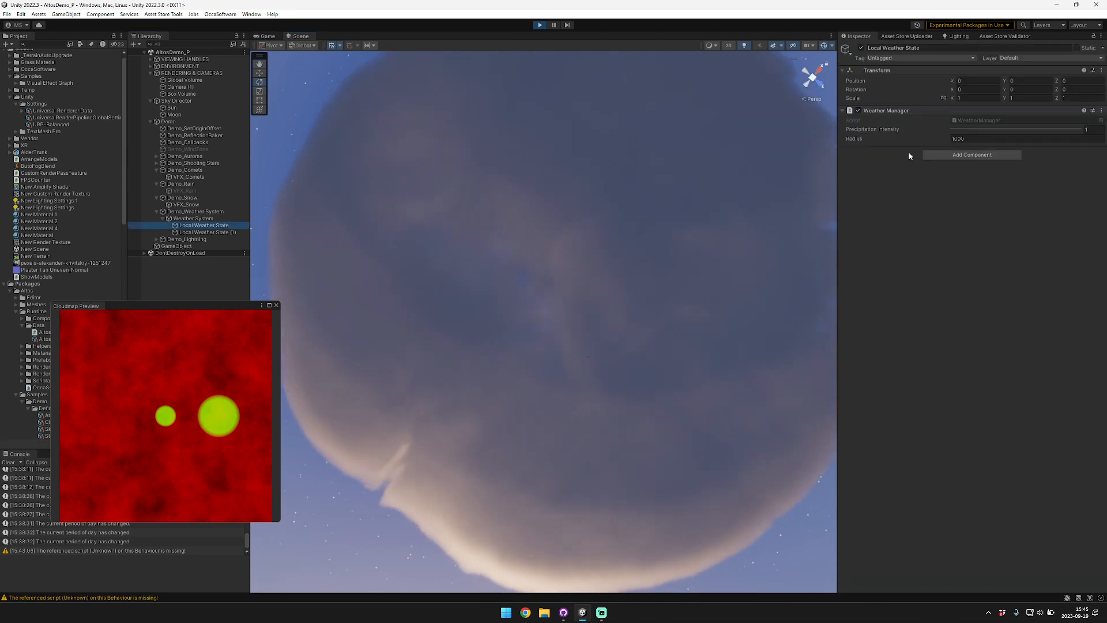
drag(1076, 132, 975, 128)
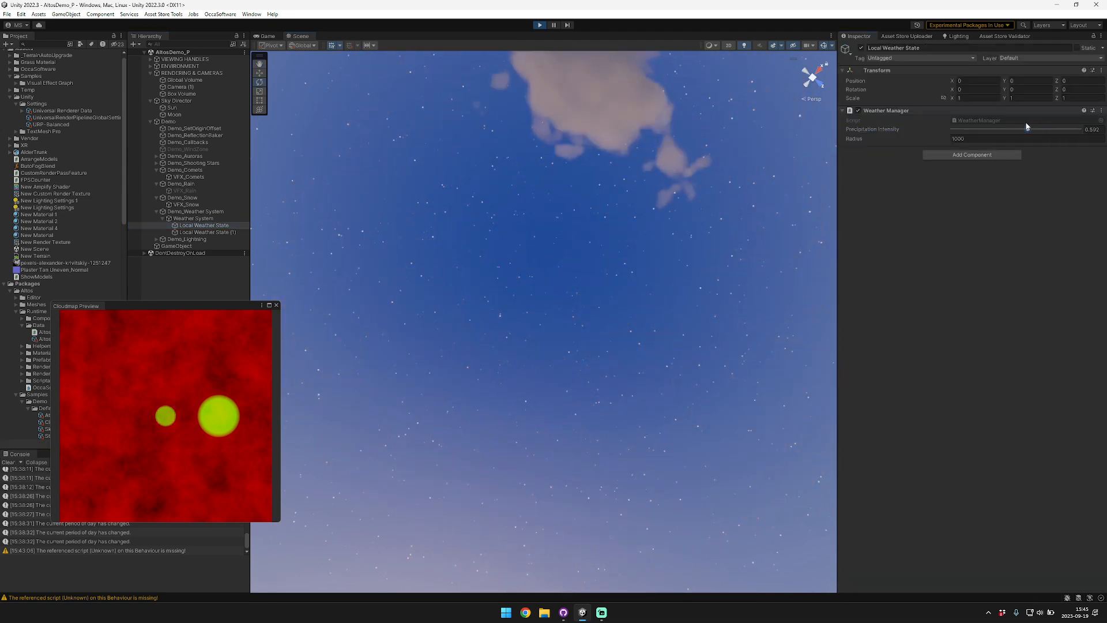
right_drag(597, 147, 752, 401)
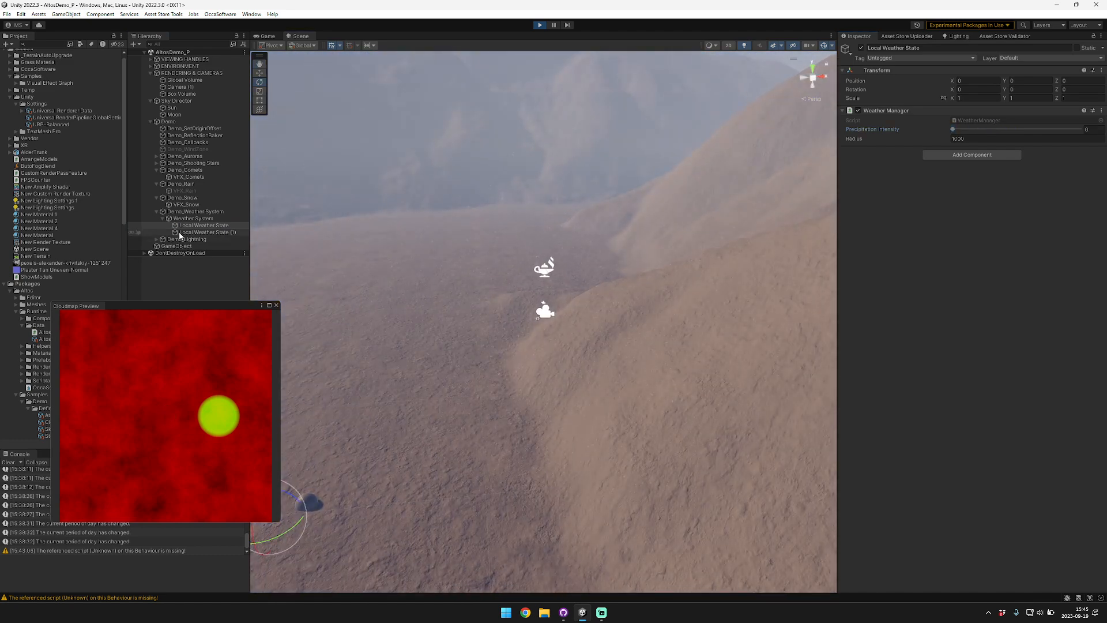
Turn VFX_Snow off and VFX_Rain back on.
click(185, 204)
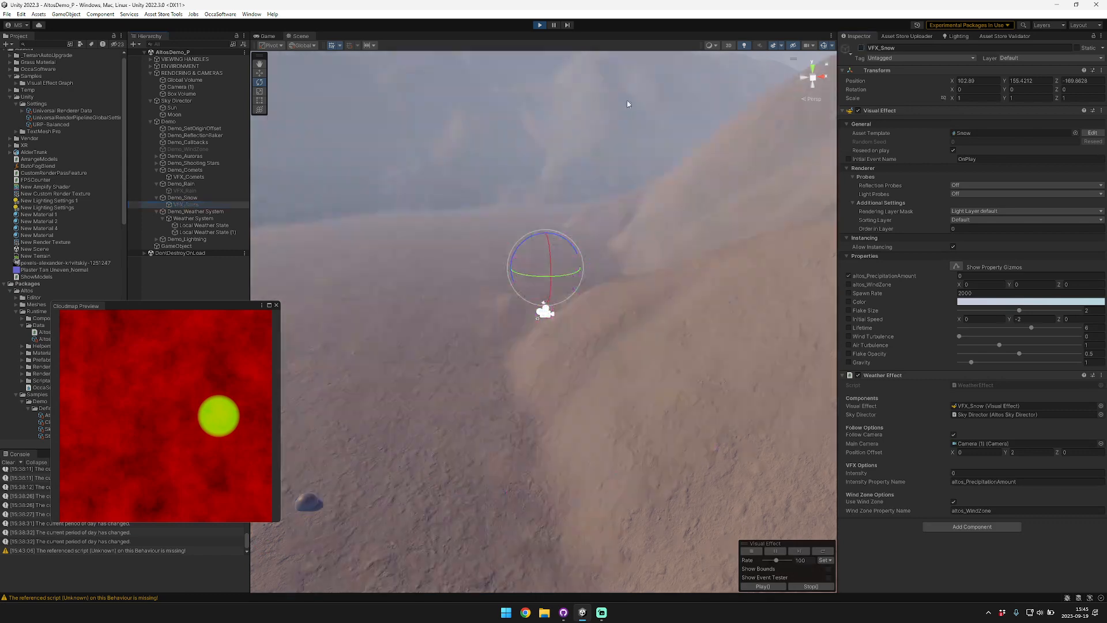
click(192, 191)
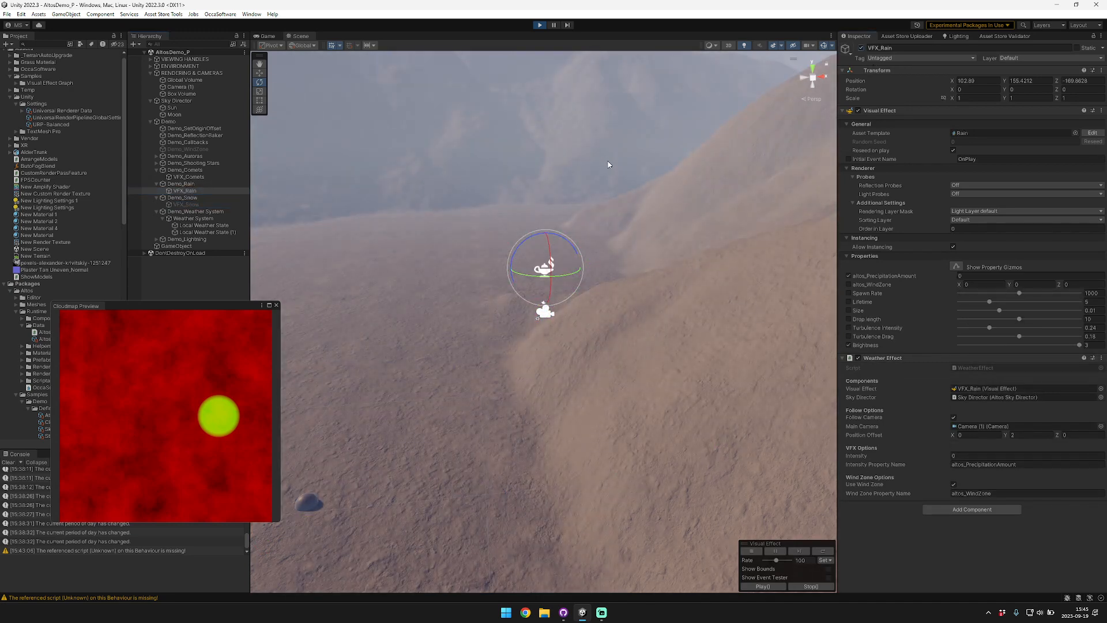
Set Local Weather State's Precipitation Intensity to 1, try about 0.15 and return it to 1, comparing the cloud and rain each time.
click(210, 232)
click(217, 228)
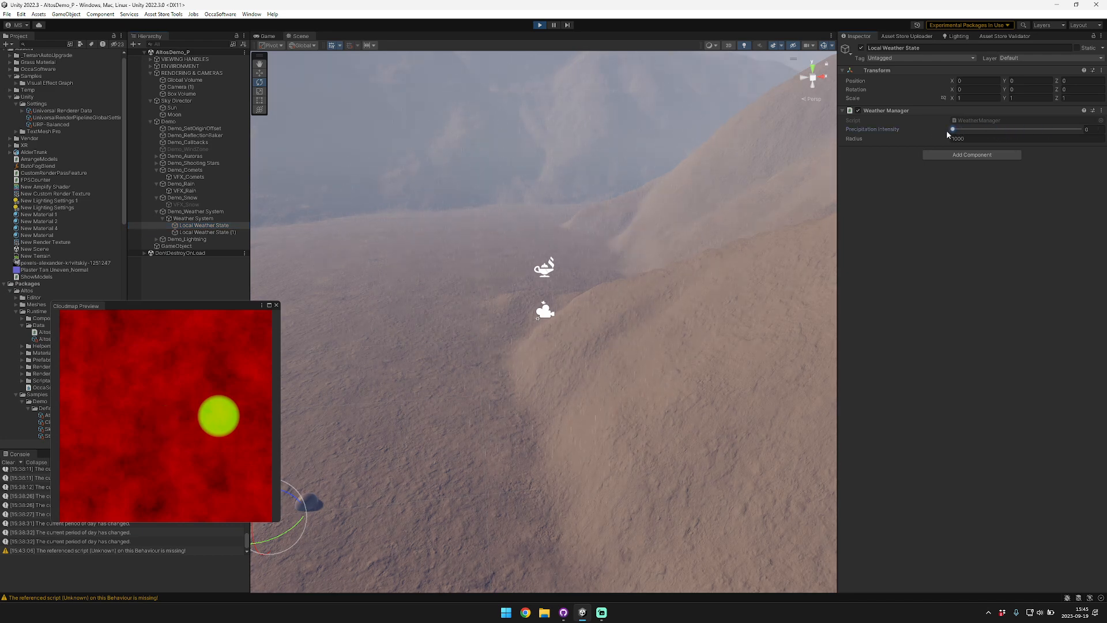
alt+drag(650, 255, 516, 99)
drag(961, 128, 1081, 129)
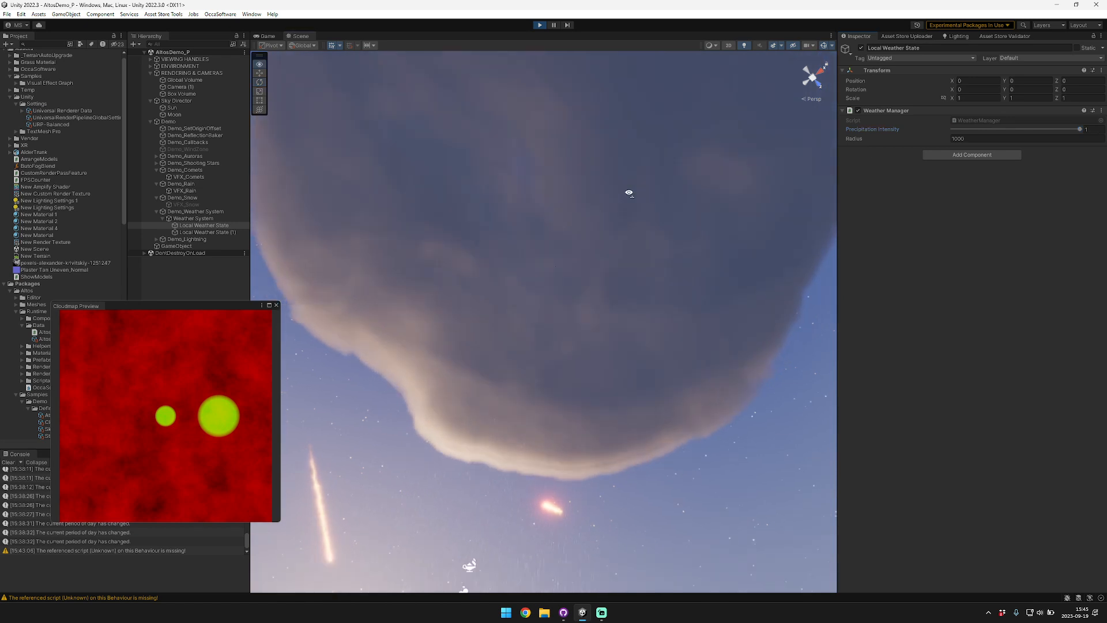
alt+drag(629, 193, 665, 247)
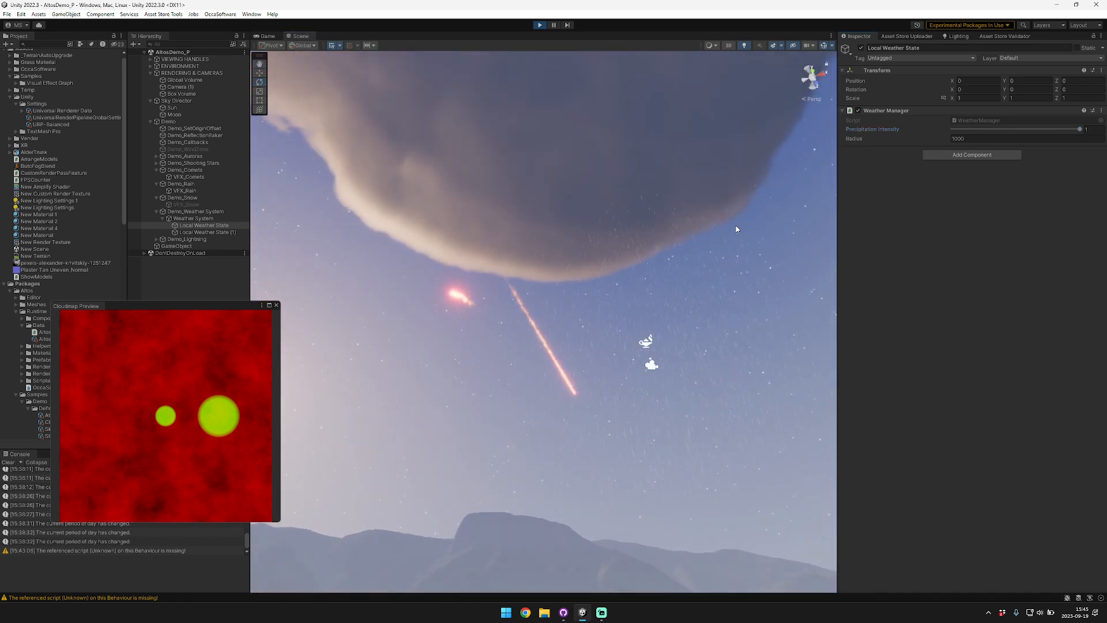
drag(1080, 129, 1035, 131)
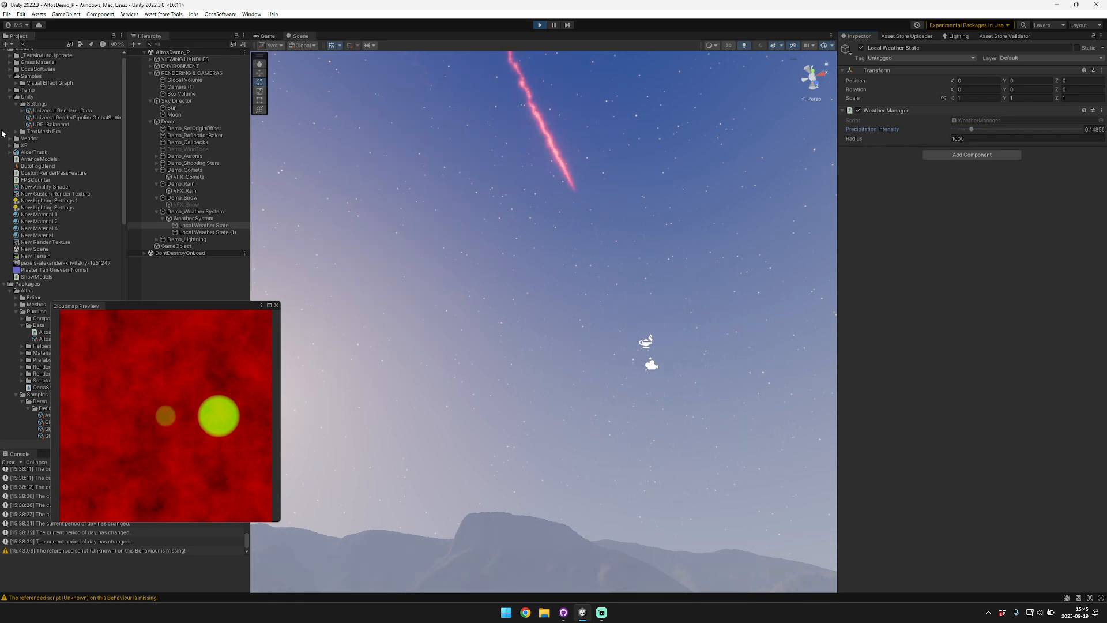
drag(967, 130, 1080, 131)
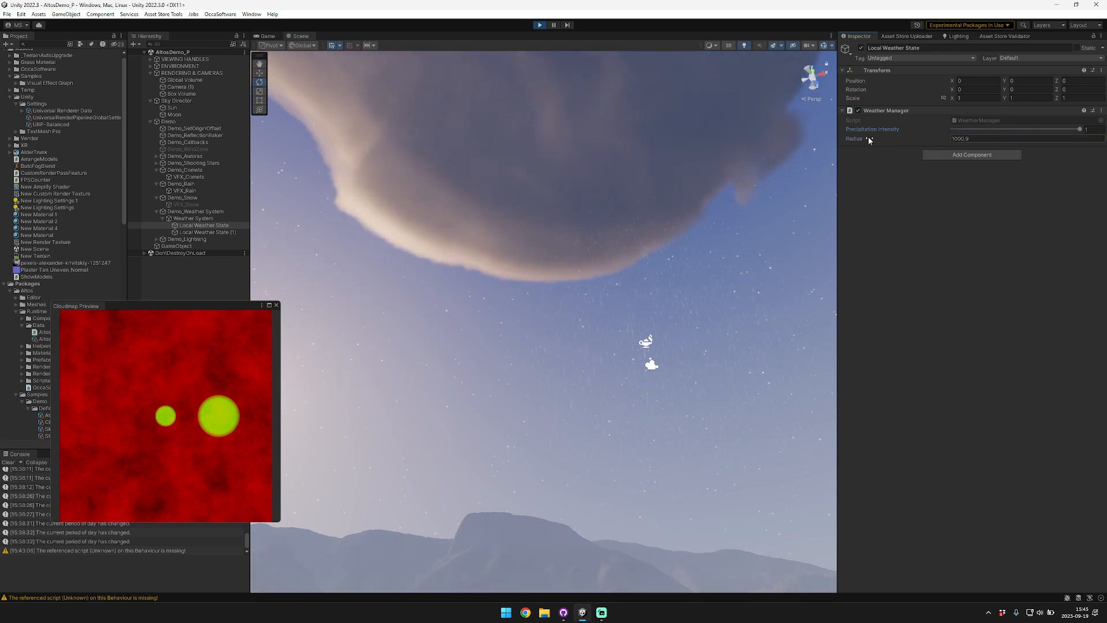
Try a Radius of about 2448 for Local Weather State, check it over the terrain, and set the Radius back to 1000.
drag(868, 138, 492, 251)
right_drag(492, 252, 762, 403)
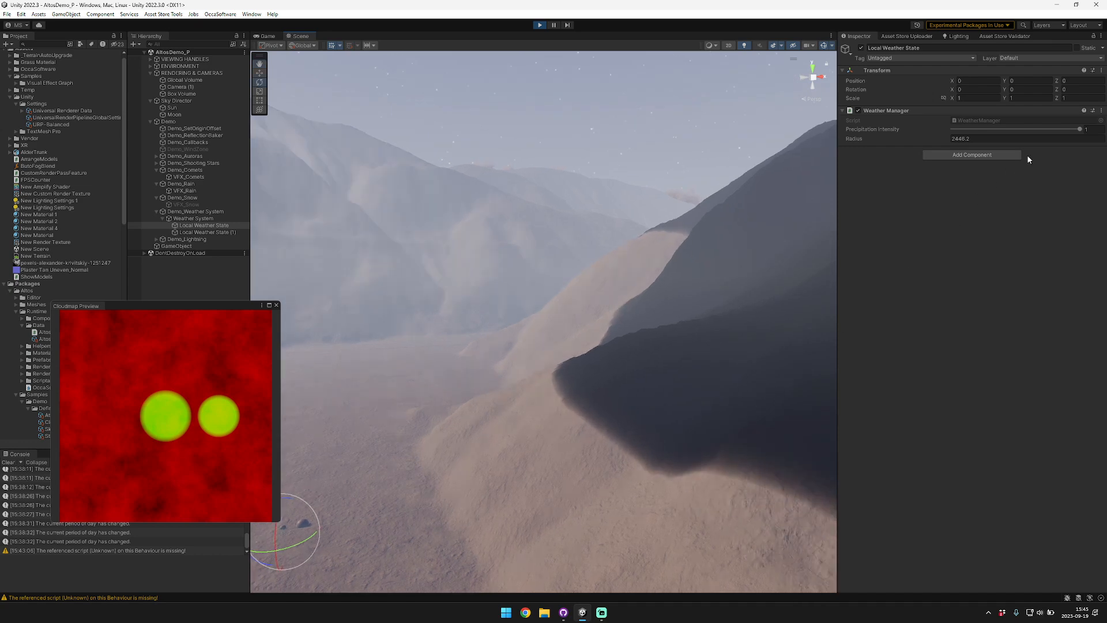
click(957, 138)
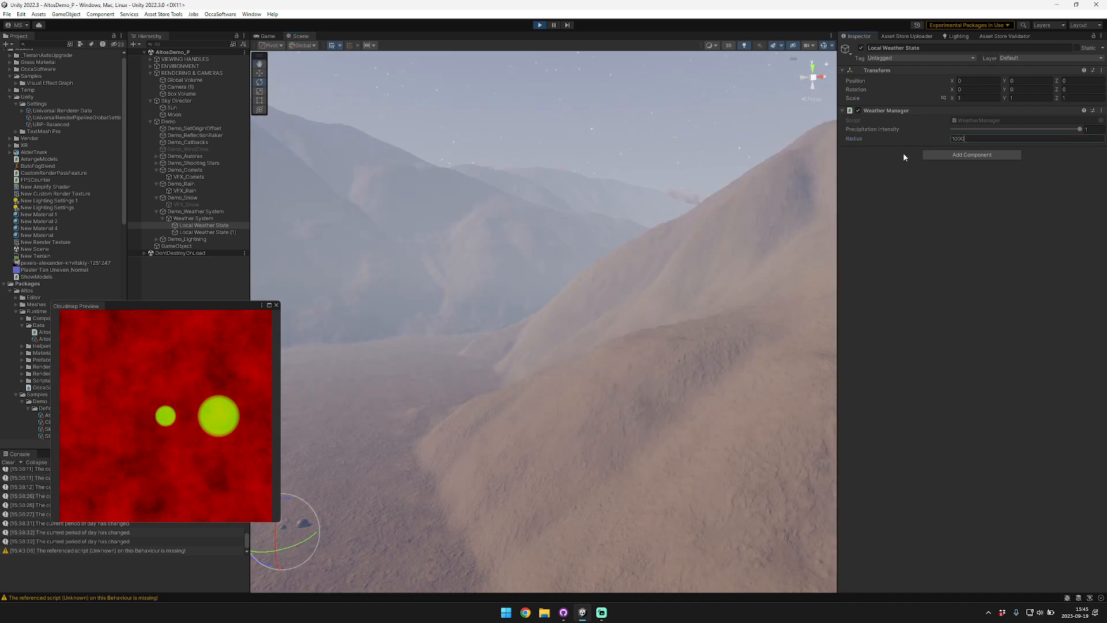
Set Local Weather State (1)'s Position X to 3000 and view its cloud beside the first one.
right_drag(276, 237, 582, 180)
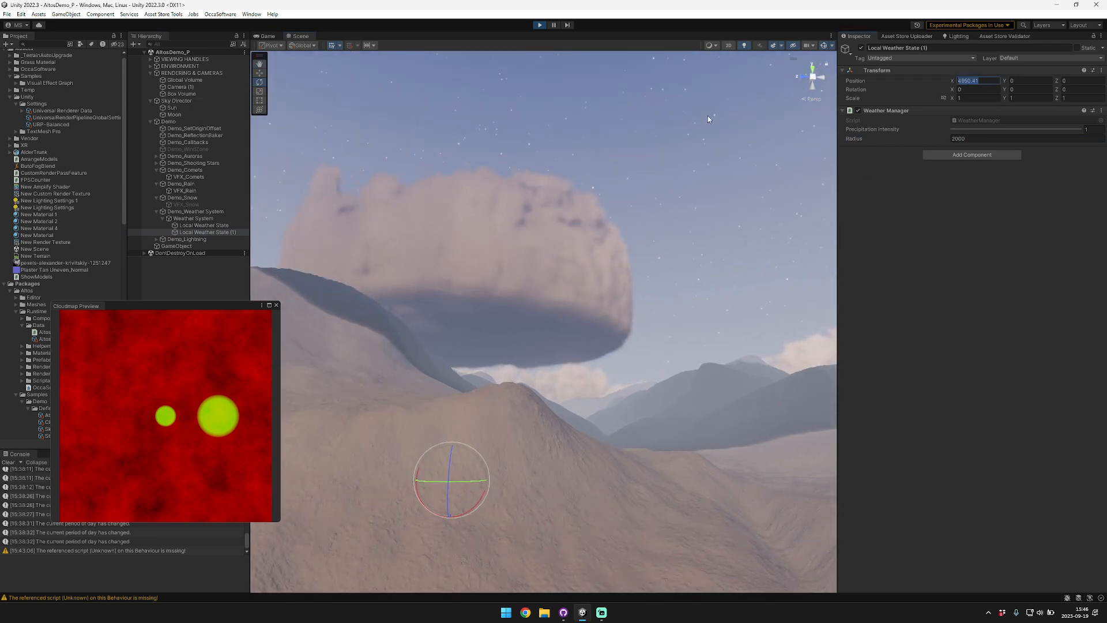
text(3000)
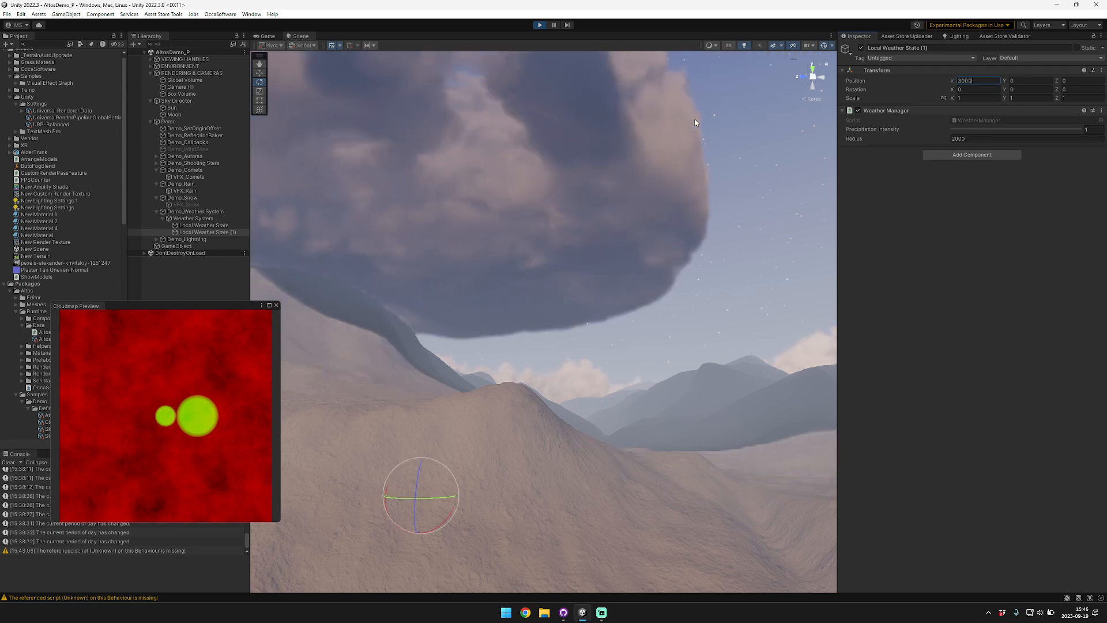
right_drag(581, 146, 545, 102)
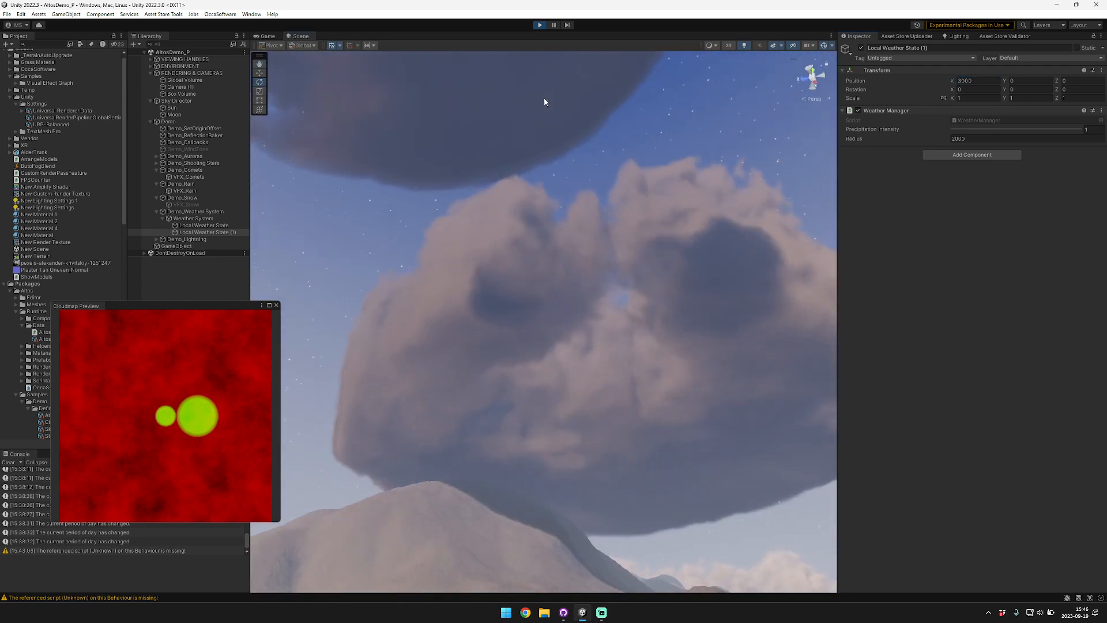
Move Local Weather State (1) to Position X 6113 and Z 443.6, keeping Y at 0.
drag(951, 81, 994, 112)
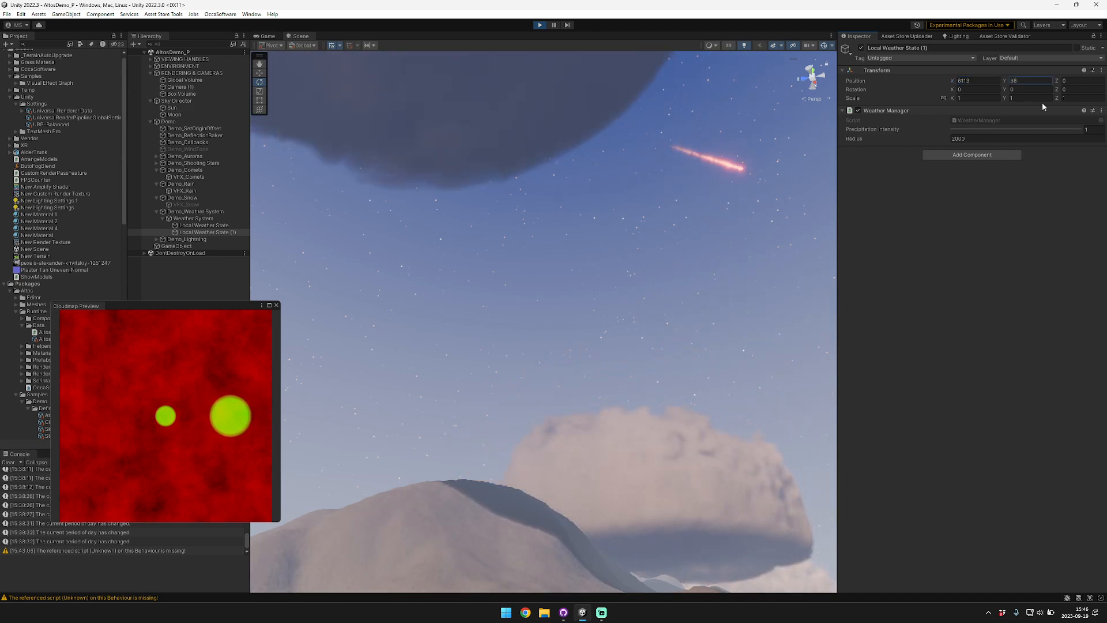
drag(257, 129, 895, 141)
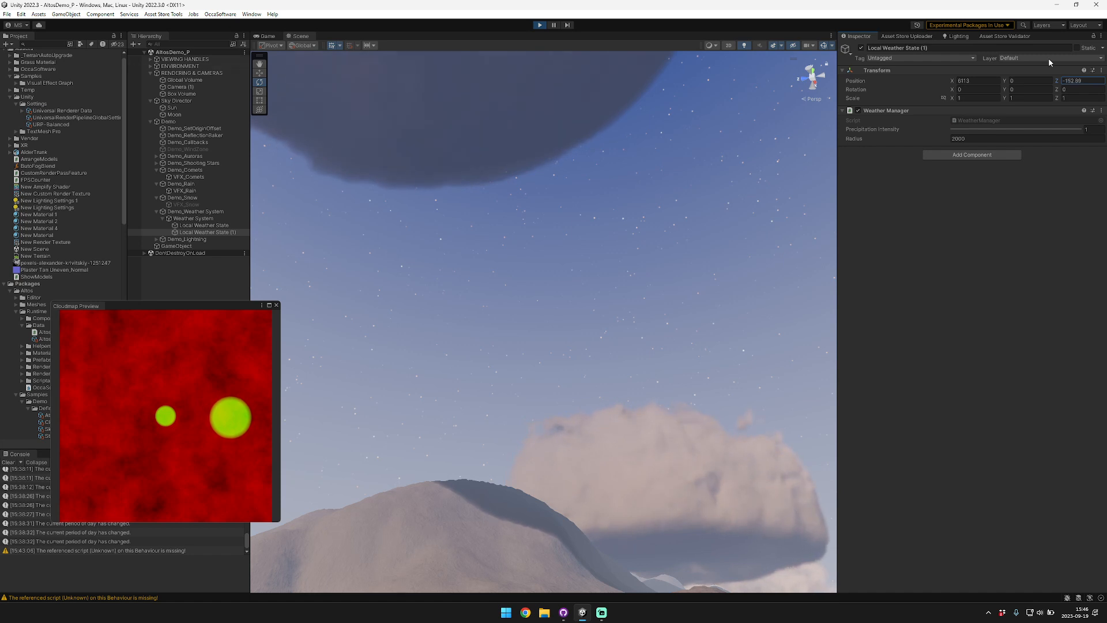
drag(351, 108, 335, 123)
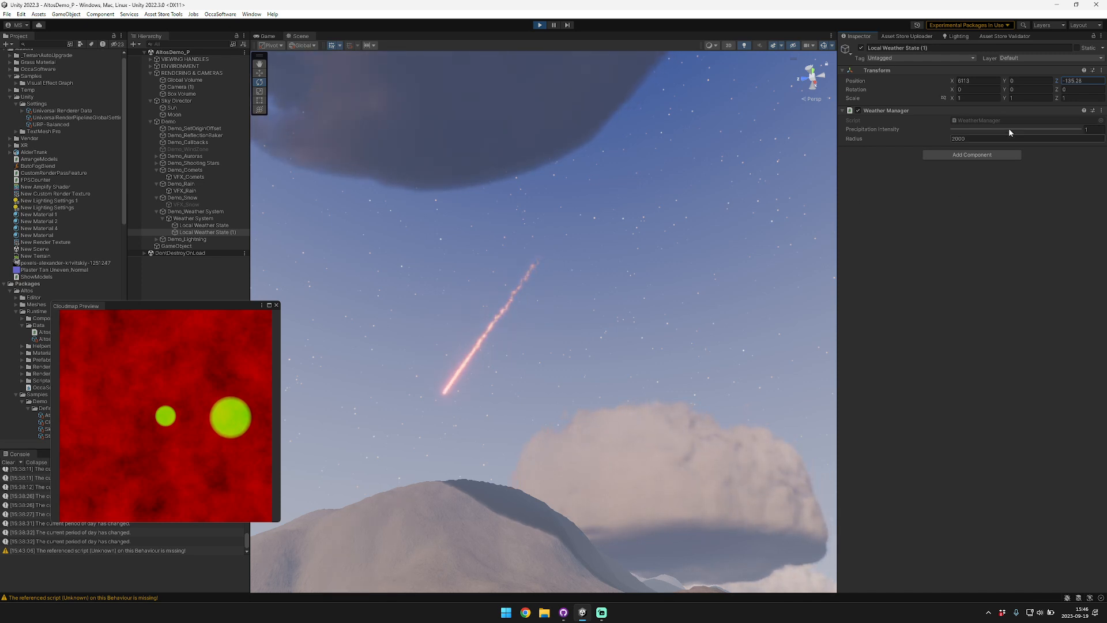
drag(1059, 81, 358, 83)
Select the Lightning effect under Demo_Lightning, show its property gizmos and examine its spawn box around the local cloud.
click(156, 238)
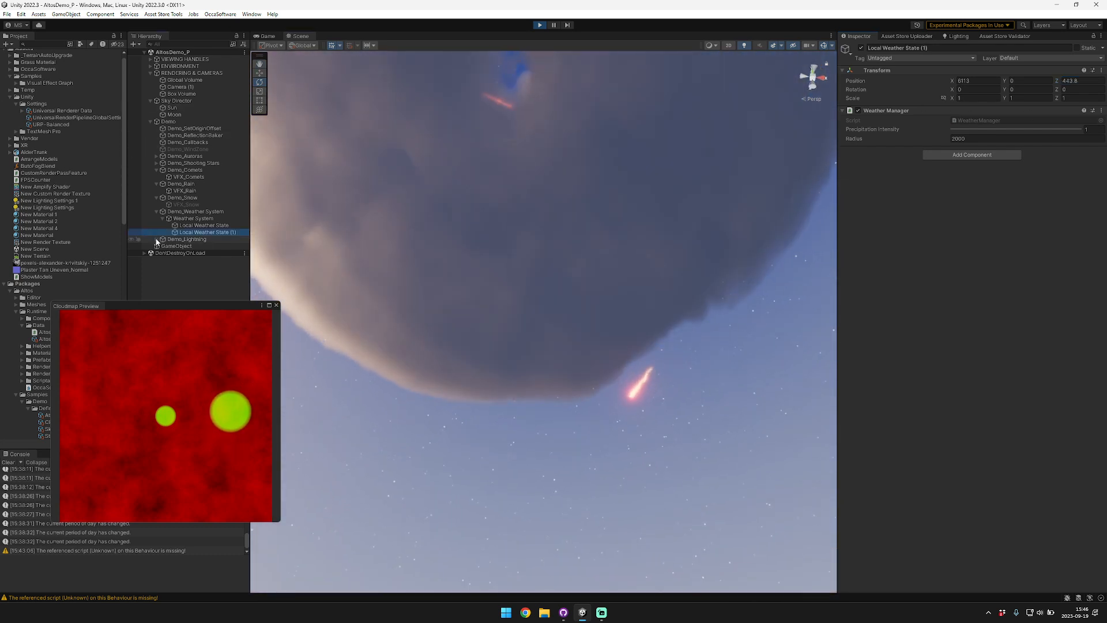
click(184, 247)
right_drag(519, 187, 562, 312)
key(w)
right_drag(429, 117, 594, 157)
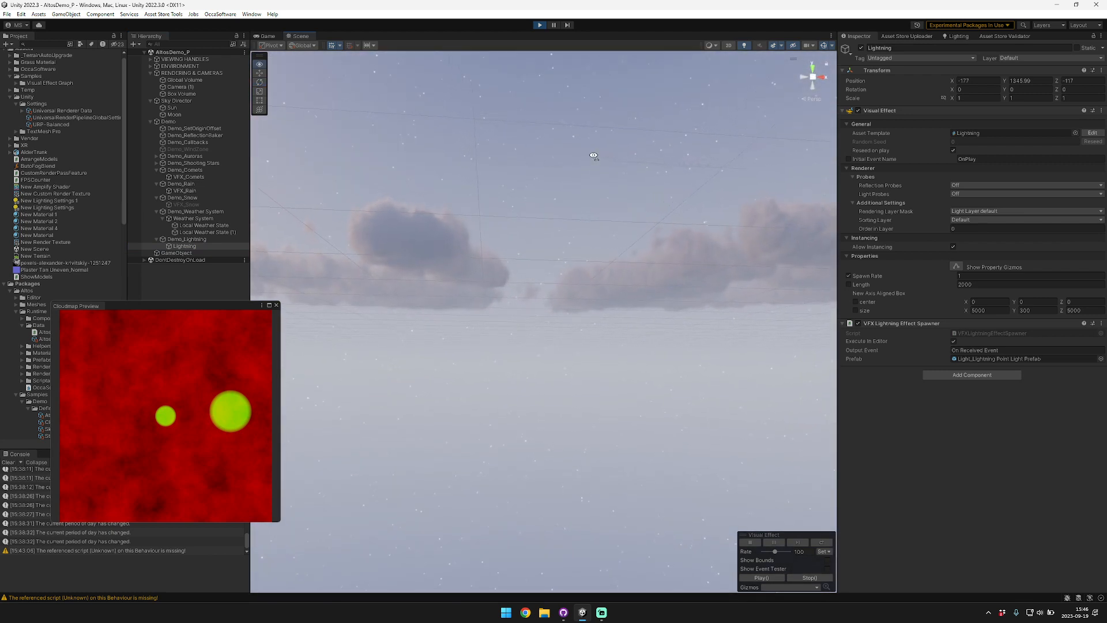
mouse_move(594, 156)
right_down()
mouse_move(787, 179)
mouse_move(819, 199)
mouse_move(845, 175)
mouse_move(874, 170)
mouse_move(947, 213)
mouse_move(1100, 214)
mouse_move(1, 208)
right_up()
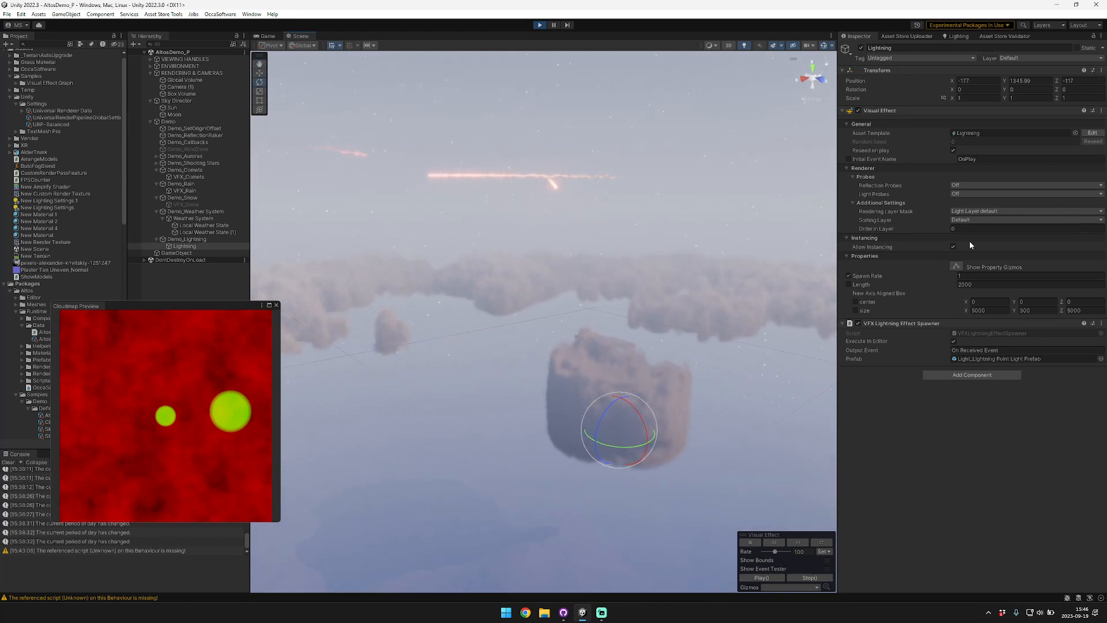
click(956, 266)
mouse_move(417, 380)
right_down()
mouse_move(462, 395)
mouse_move(432, 380)
right_up()
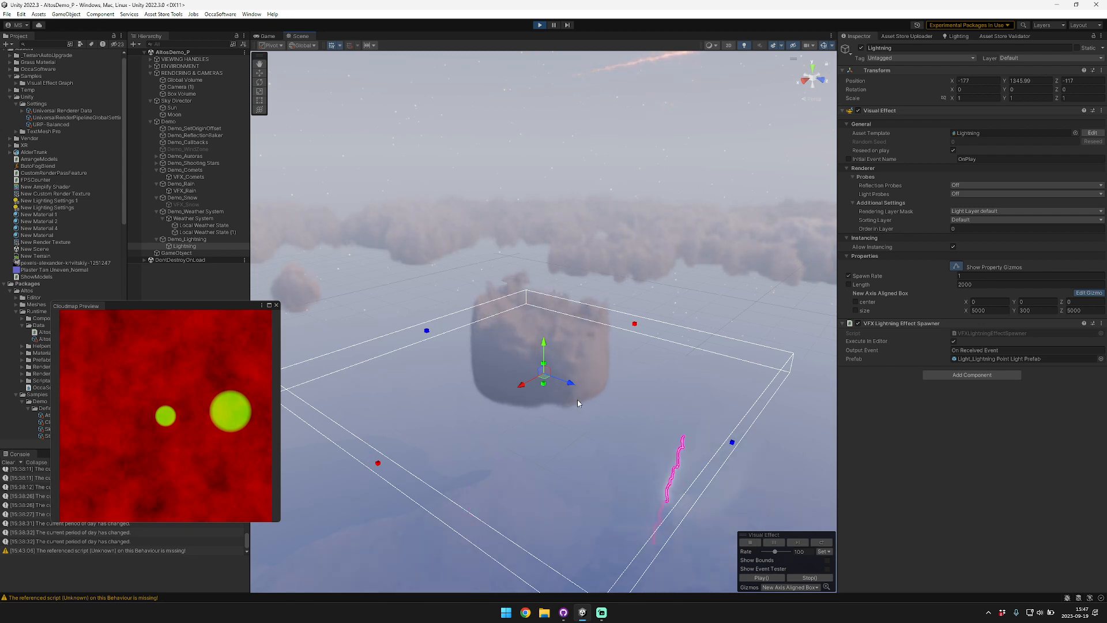
Set the Sky Director's Current Time to 25.9 and view the night sky beneath the local cloud.
click(192, 100)
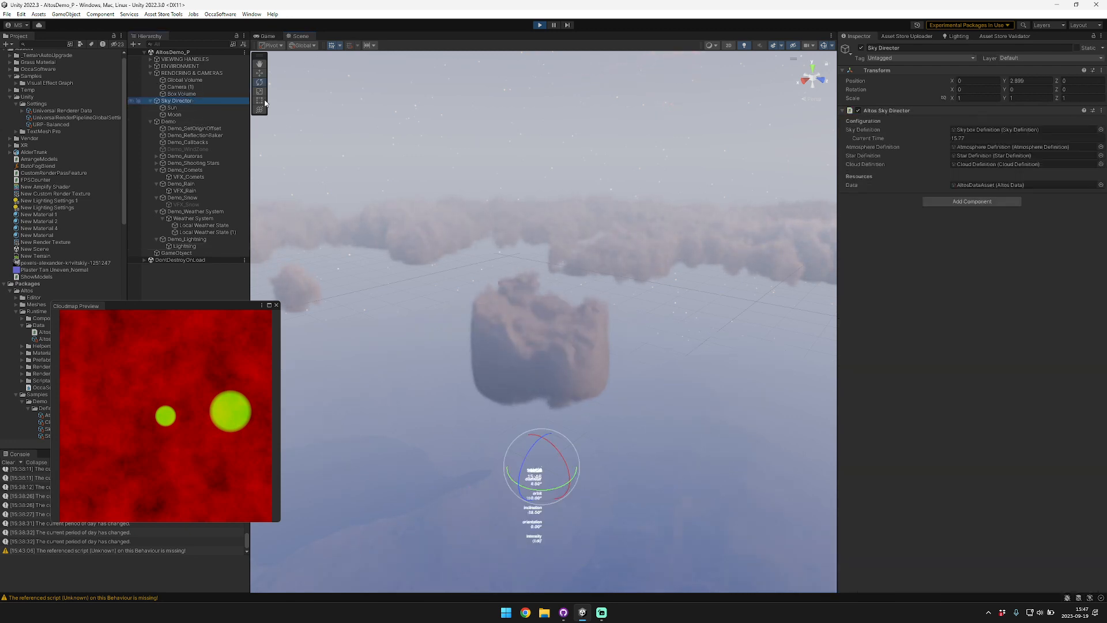
drag(882, 140, 898, 139)
right_drag(678, 170, 639, 259)
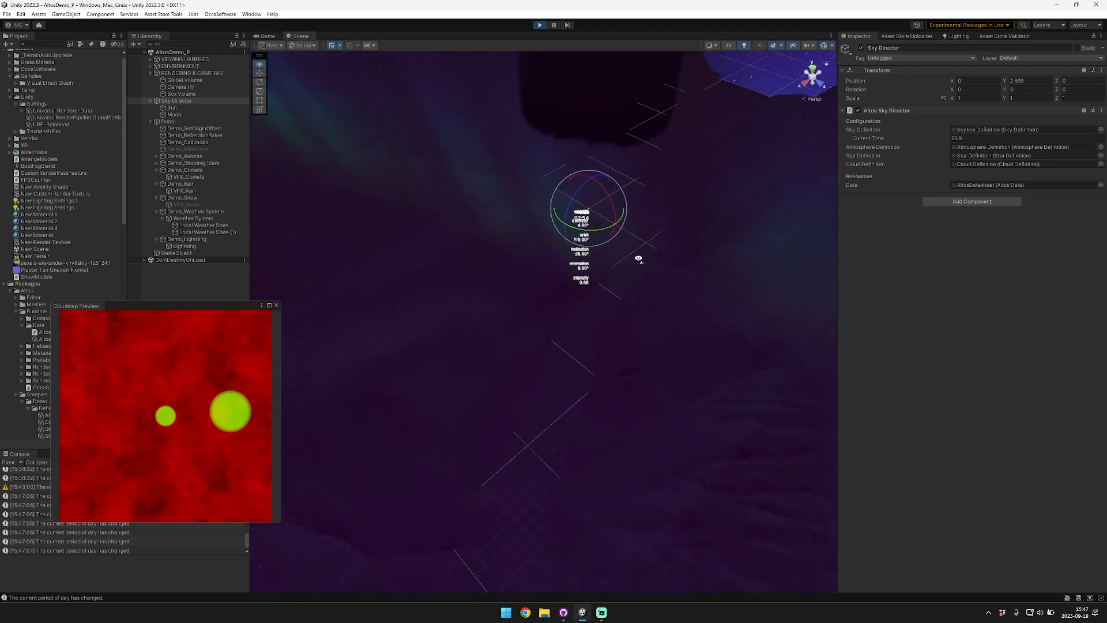
key(f)
right_drag(569, 255, 837, 21)
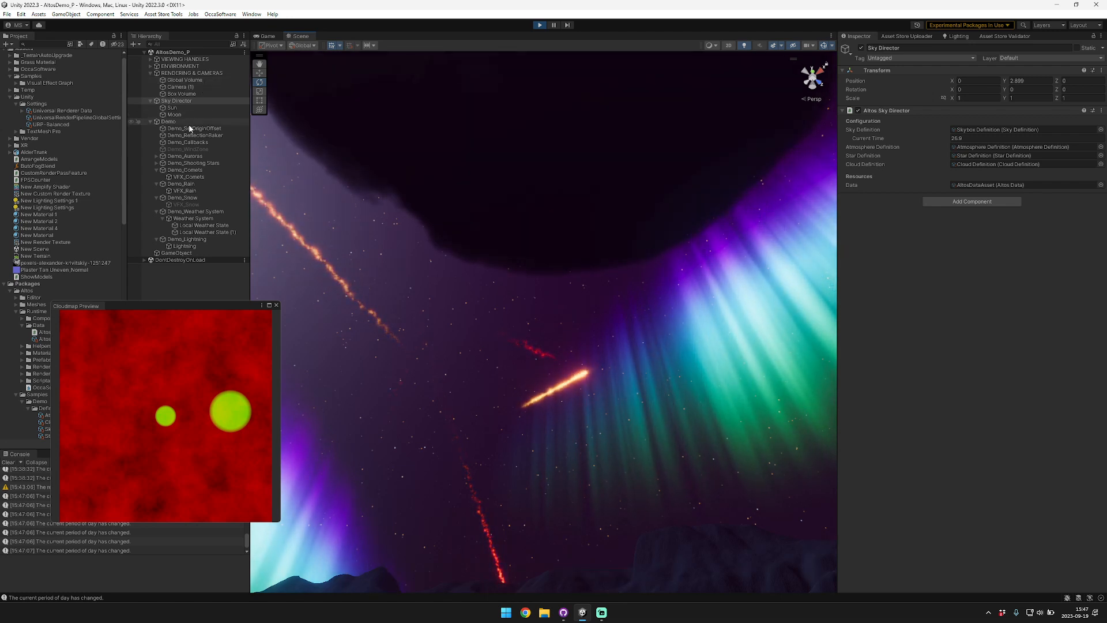
Open the Sky Director's Cloud Definition, raise the low-altitude Cloudiness to 0.96 and look around the night sky.
click(207, 219)
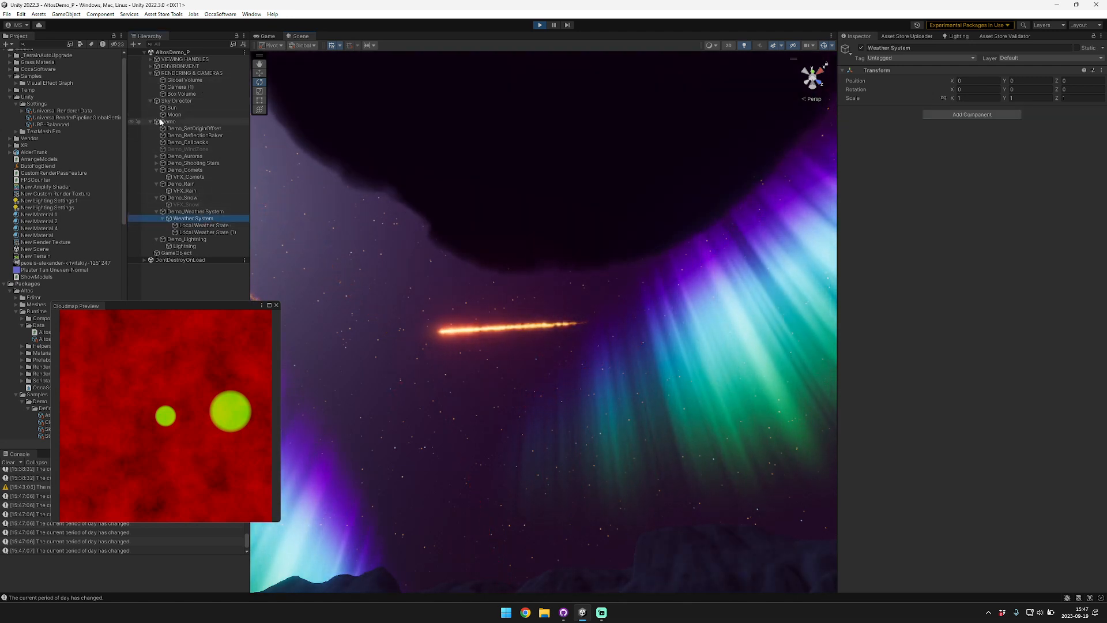
click(176, 101)
click(973, 131)
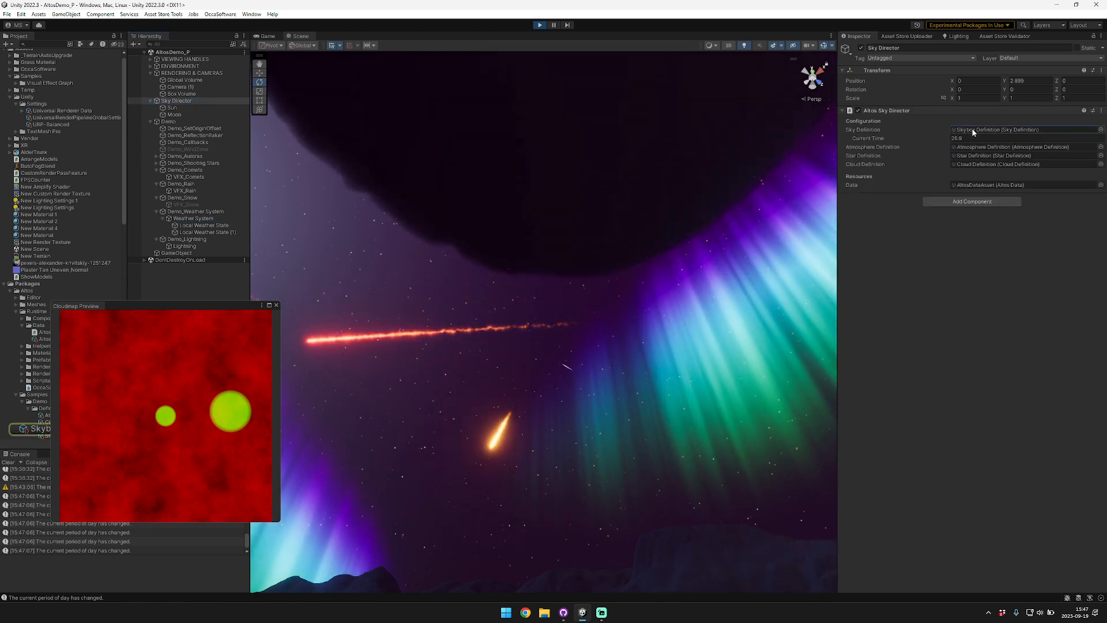
double_click(983, 162)
drag(981, 95, 1074, 95)
right_drag(703, 144, 494, 221)
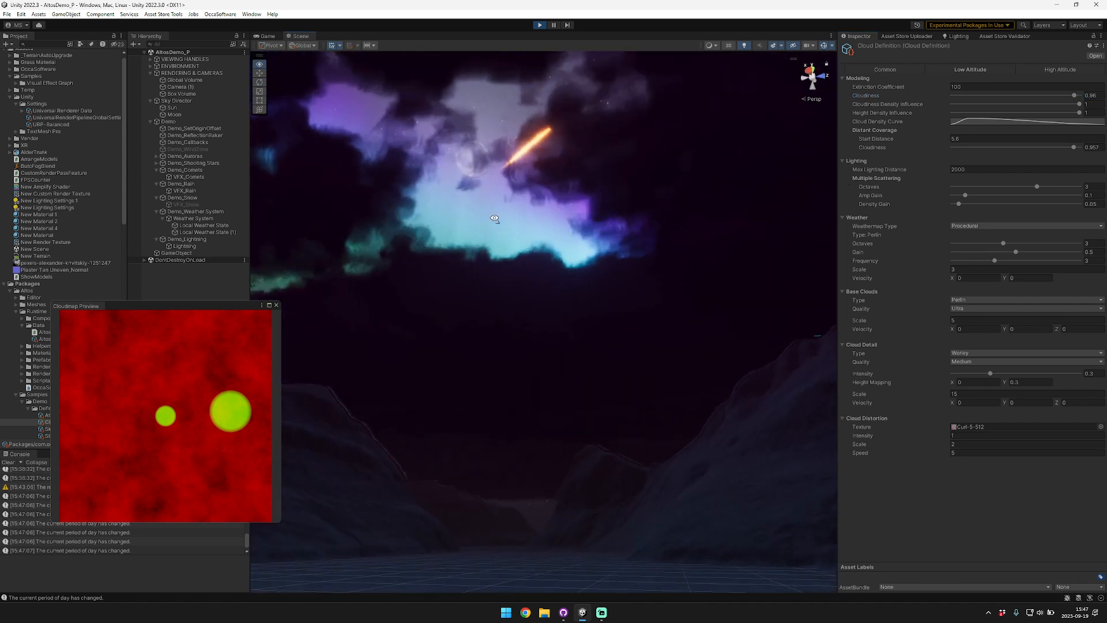
Raise the low-altitude Cloudiness to 1 and look around the night sky.
drag(1075, 95, 1080, 97)
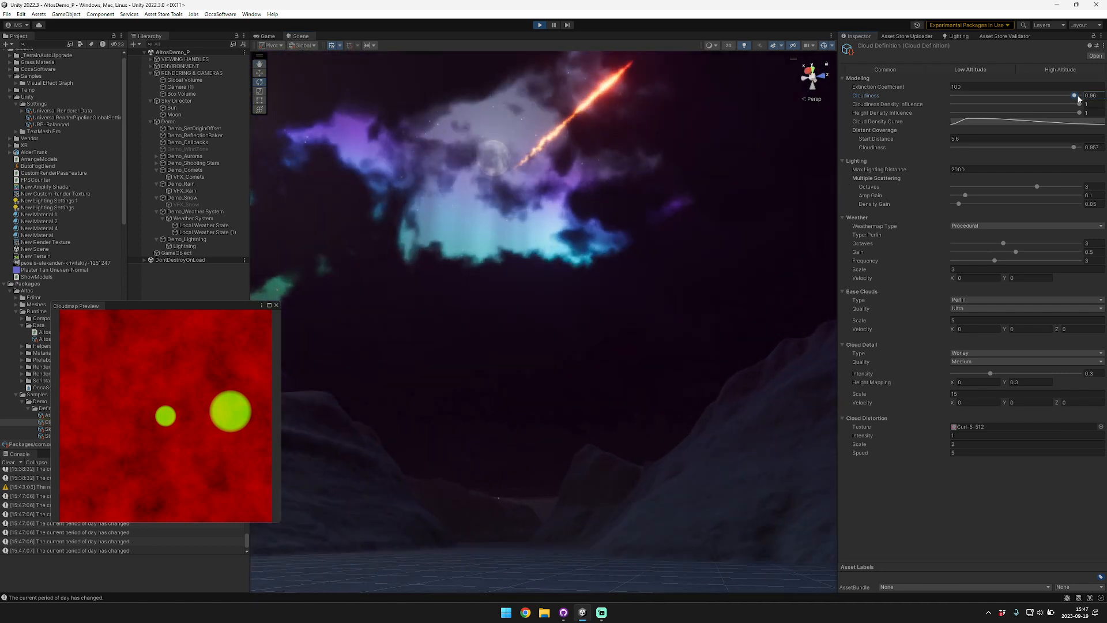
right_drag(645, 167, 562, 161)
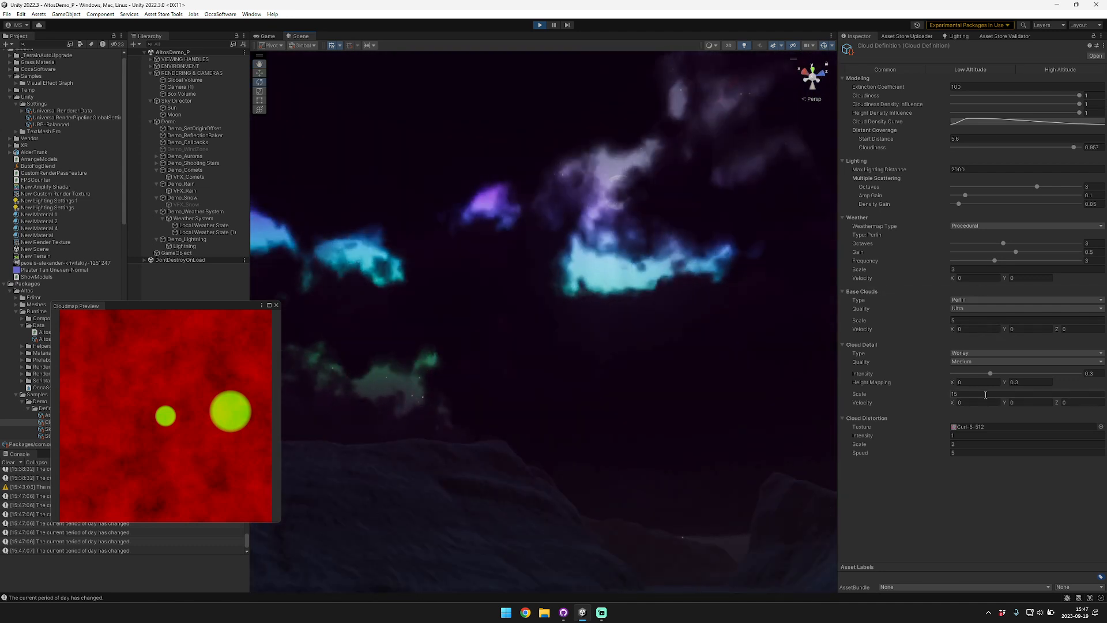
Select Demo_WindZone and toggle it on and back off.
click(520, 139)
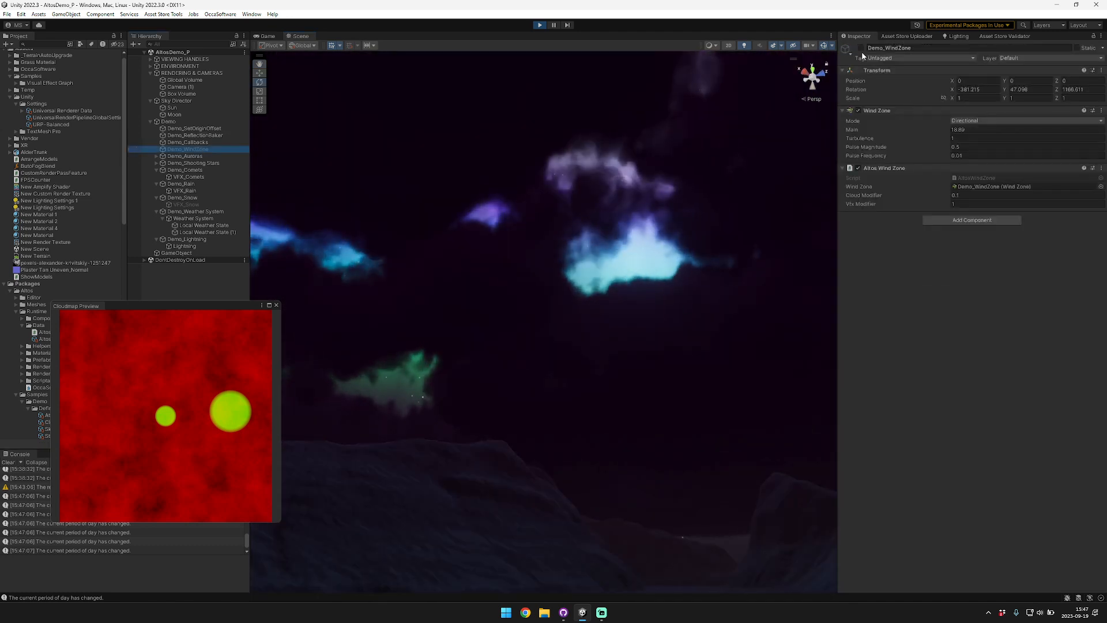
click(861, 47)
click(861, 47)
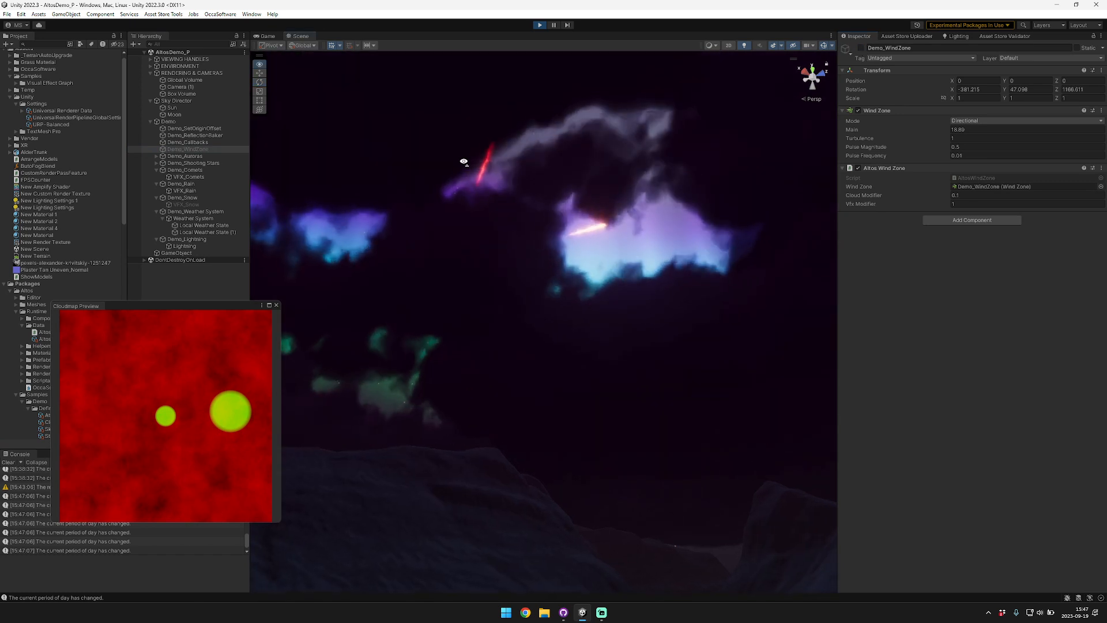
Set the Cloud Distortion Speed to 0 in the Sky Director's low-altitude Cloud Definition.
click(189, 102)
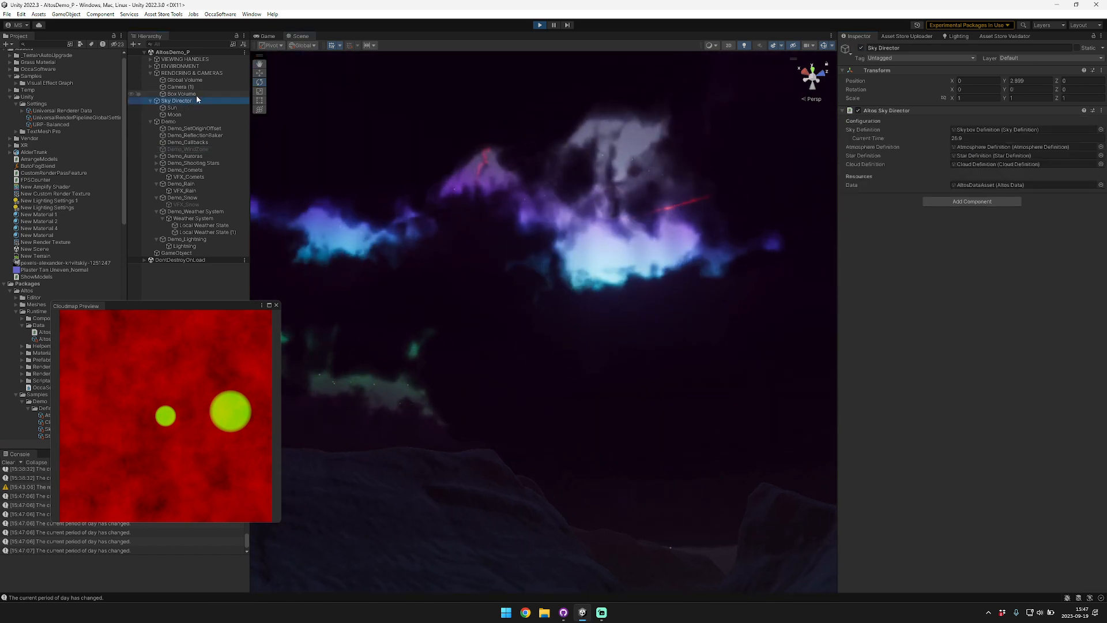
double_click(996, 164)
click(979, 452)
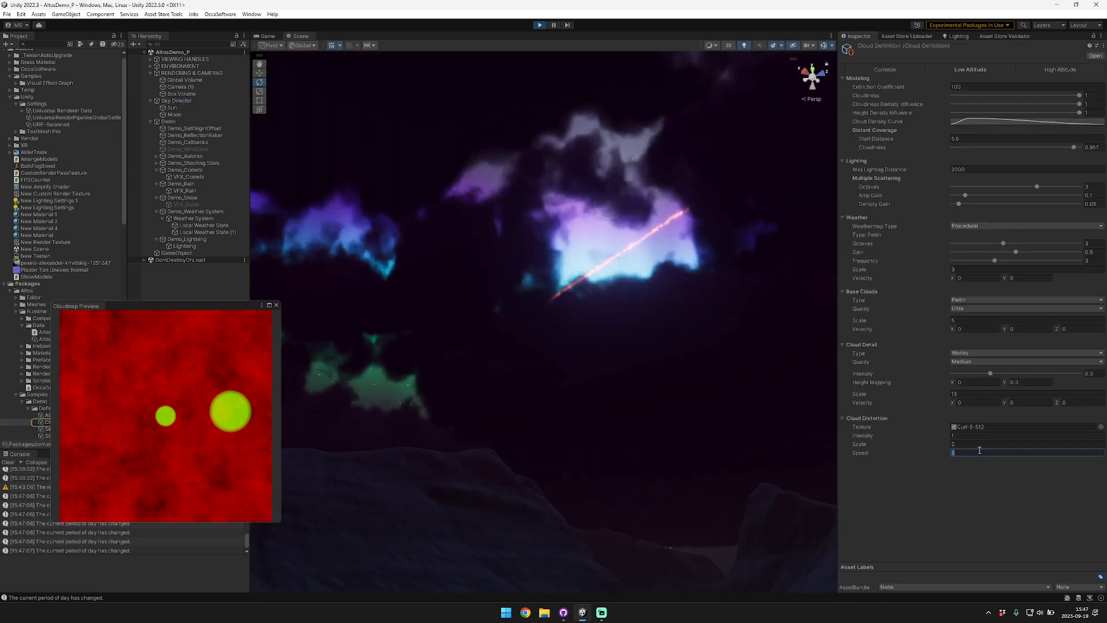
text(0)
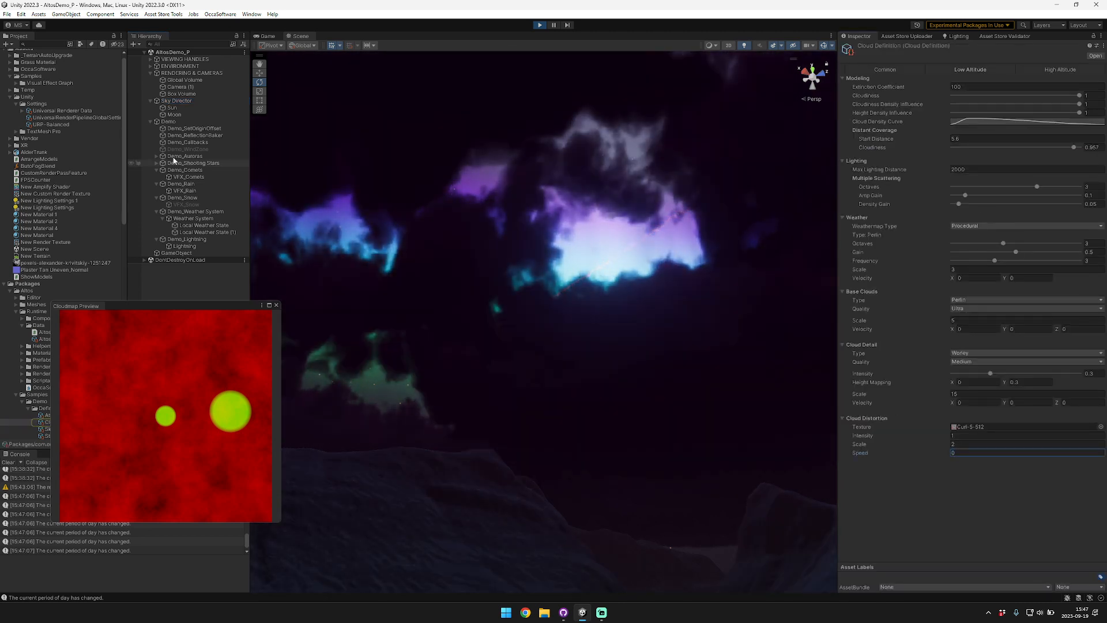
Set the Lightning effect's Spawn Rate to 10 and look toward the local cloud.
click(186, 246)
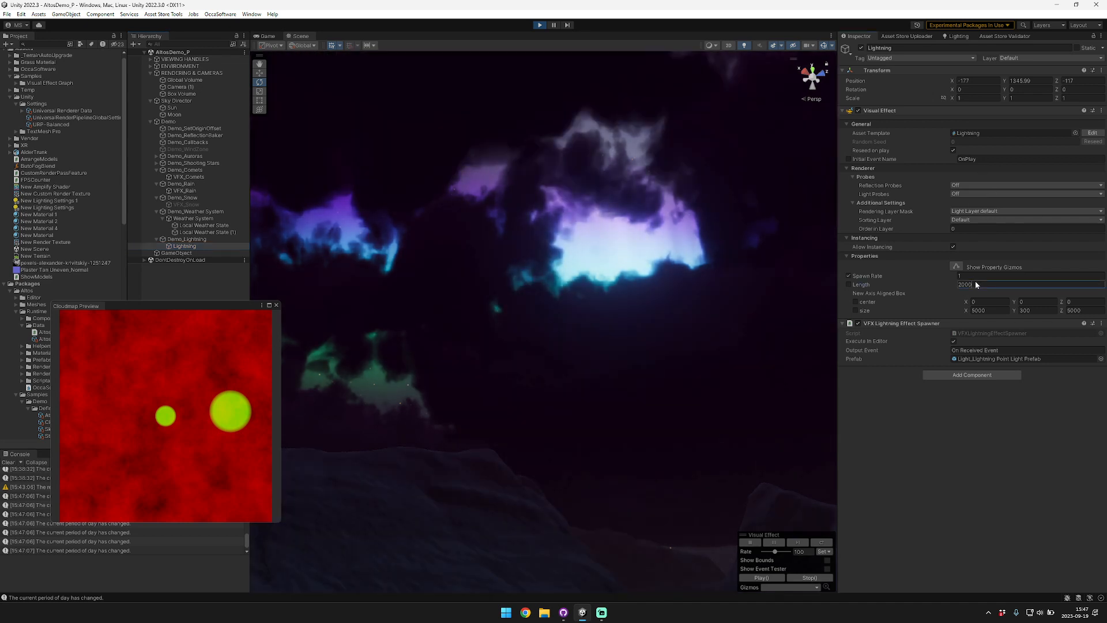
text(10)
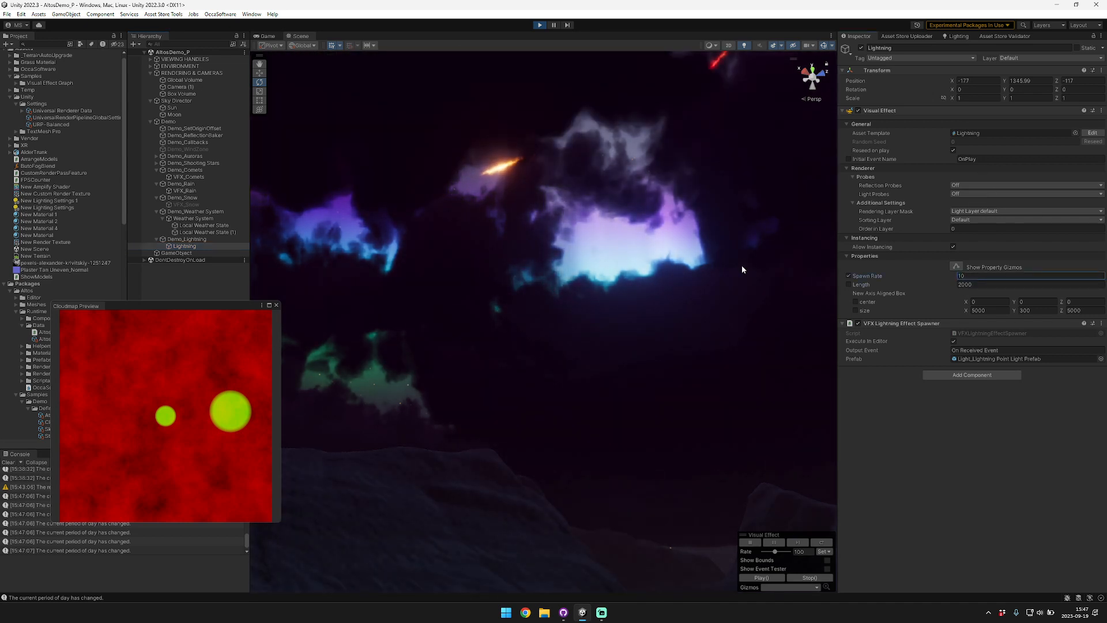
right_drag(628, 248, 750, 213)
Reduce the Lightning effect's Spawn Rate to 3 and watch the bolts from above the clouds.
click(886, 277)
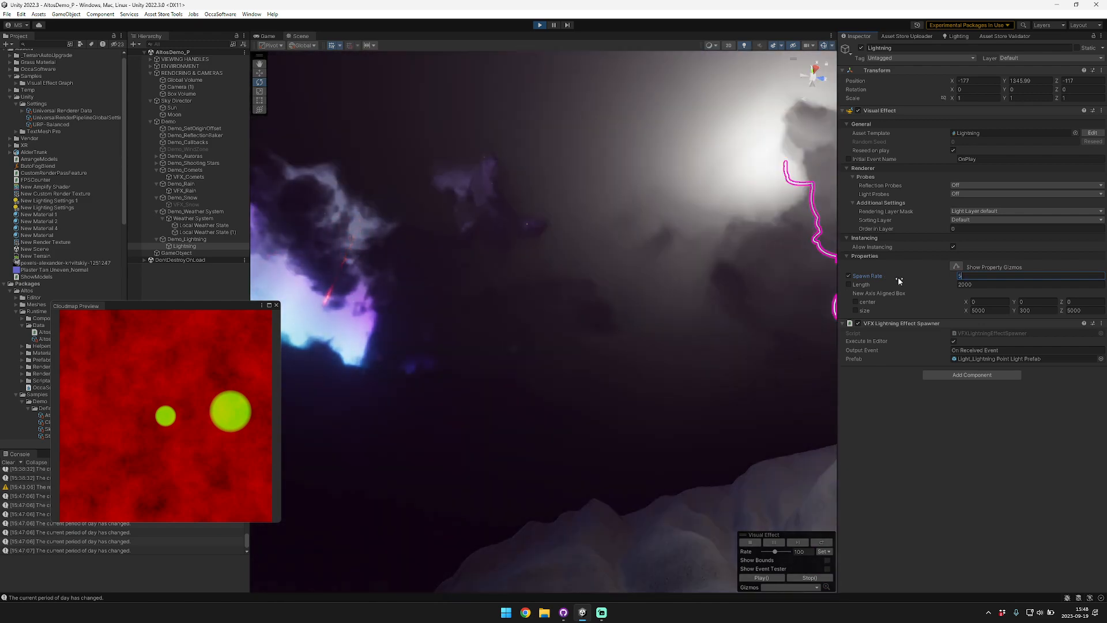
text(5)
key(BackSpace)
text(4)
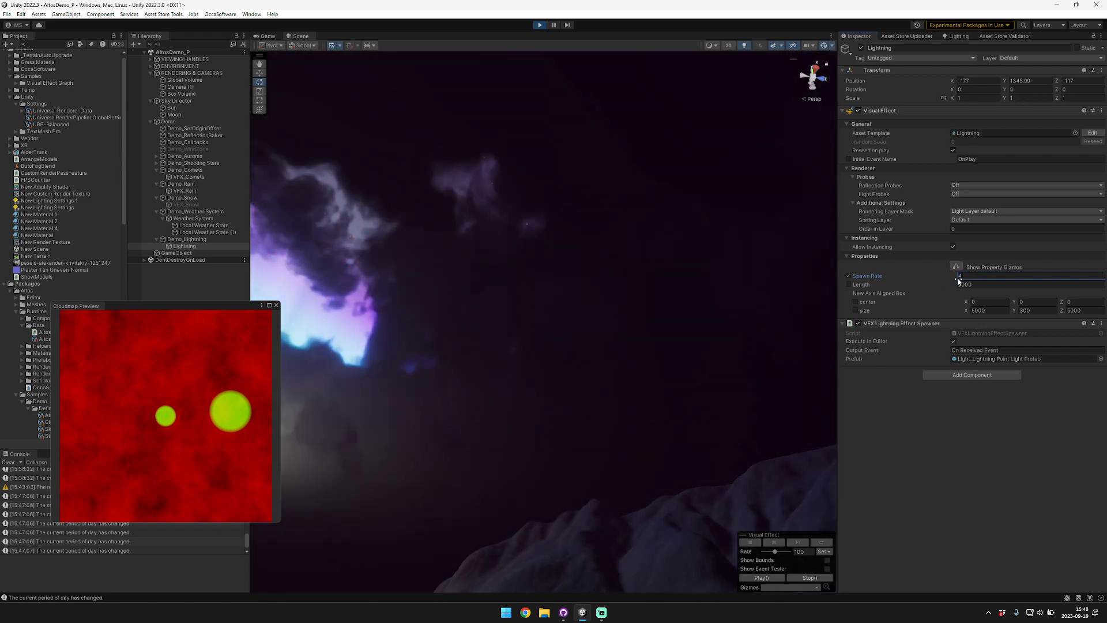
key(BackSpace)
text(3)
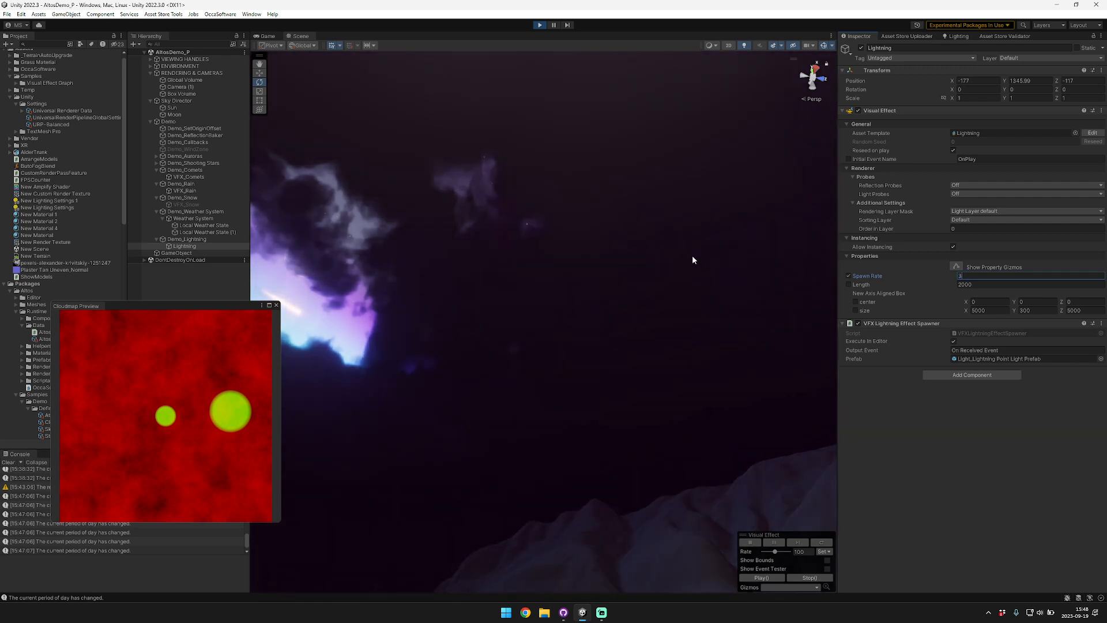
right_drag(692, 255, 304, 408)
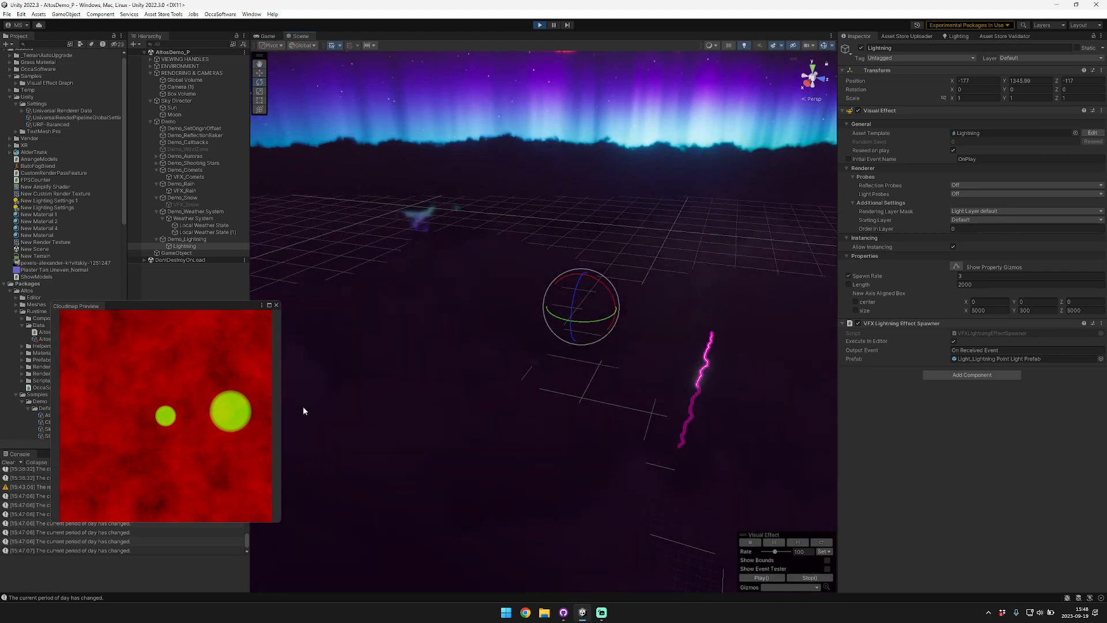
Show the Game view and examine the settings of the Light_Lightning Point Light Prefab used by the lightning spawner.
click(266, 36)
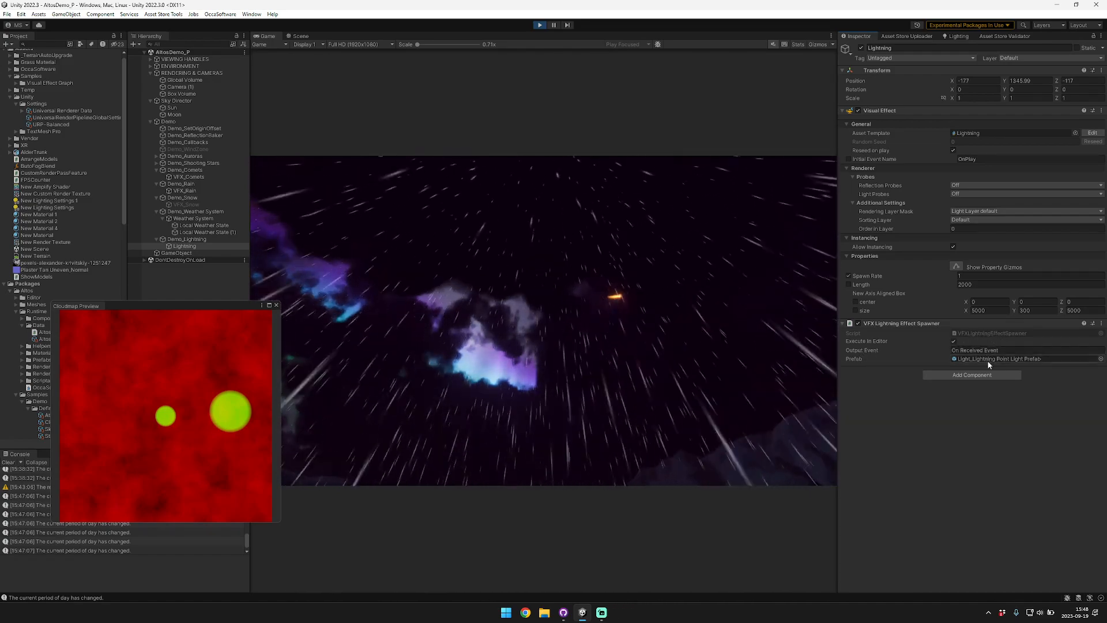
click(998, 358)
click(43, 375)
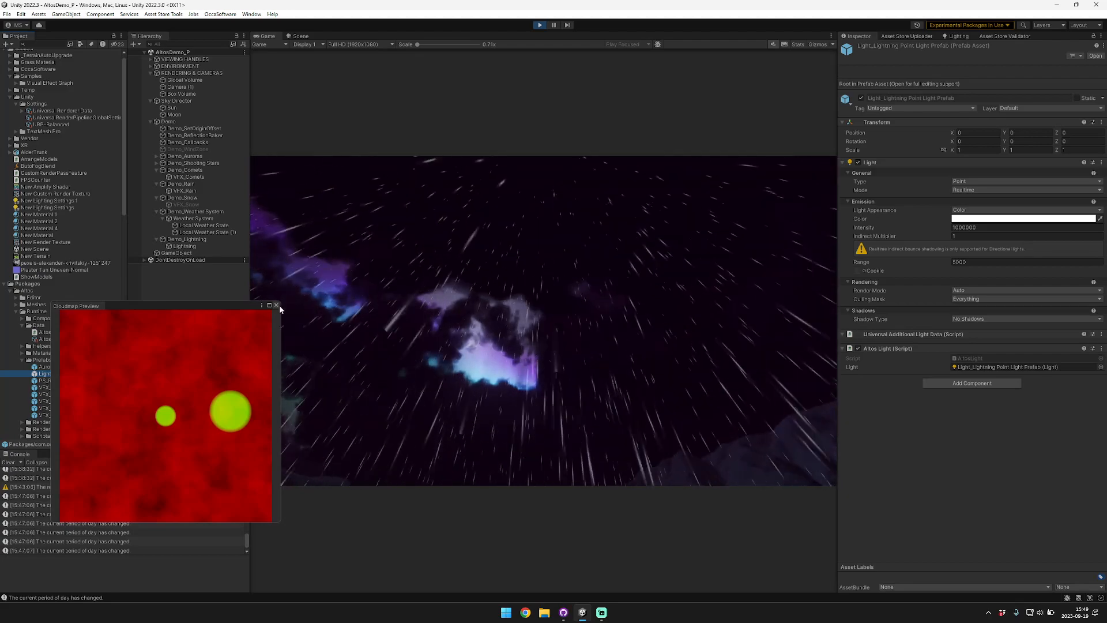
Return to the Scene view, expand Demo_Shooting Stars and Demo_Auroras, and frame the AuroraBorealis object.
click(299, 36)
click(187, 192)
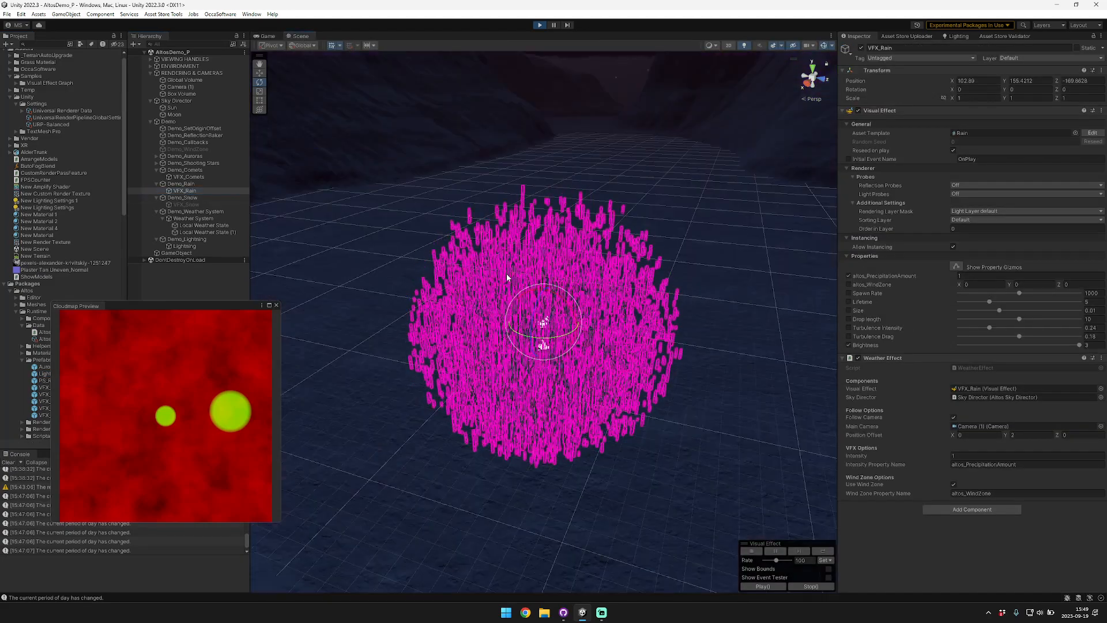
click(184, 176)
click(156, 163)
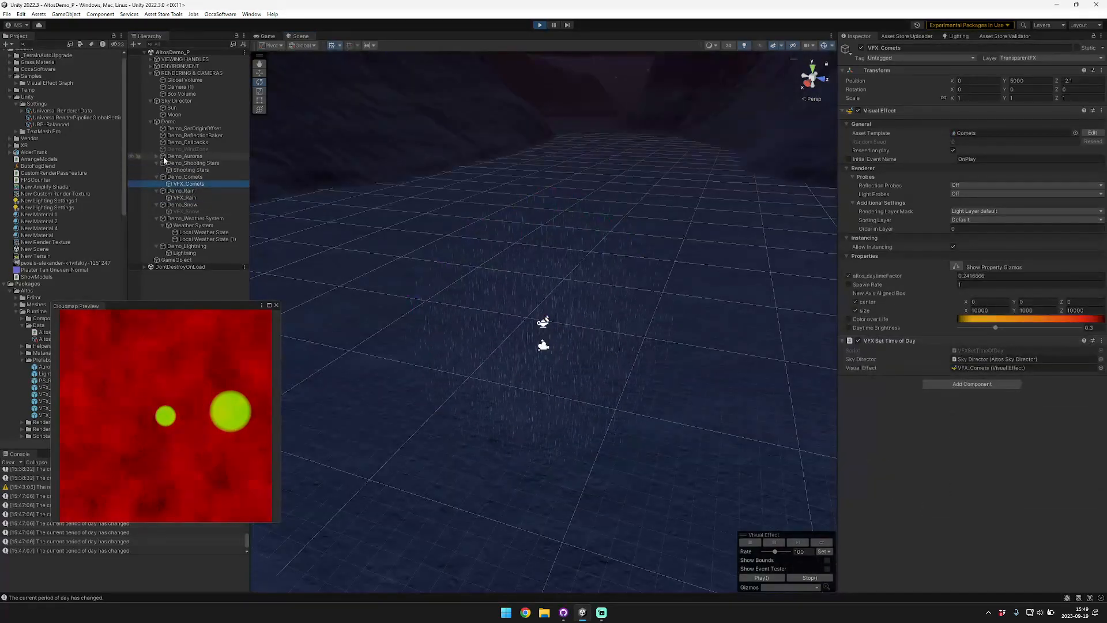
click(156, 155)
click(180, 163)
key(f)
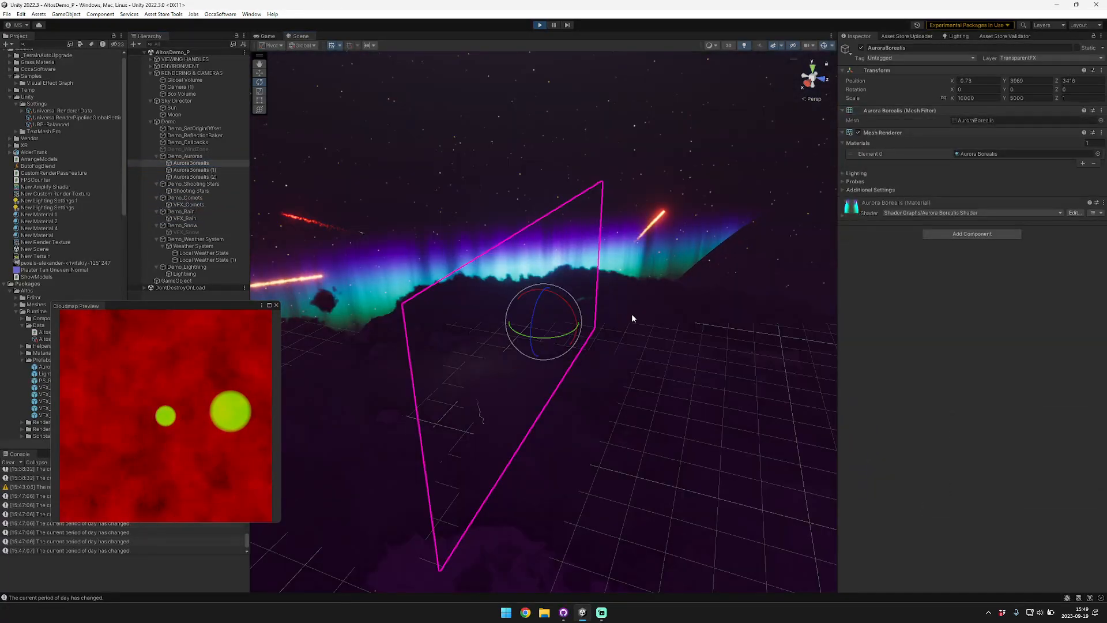
right_drag(632, 317, 590, 324)
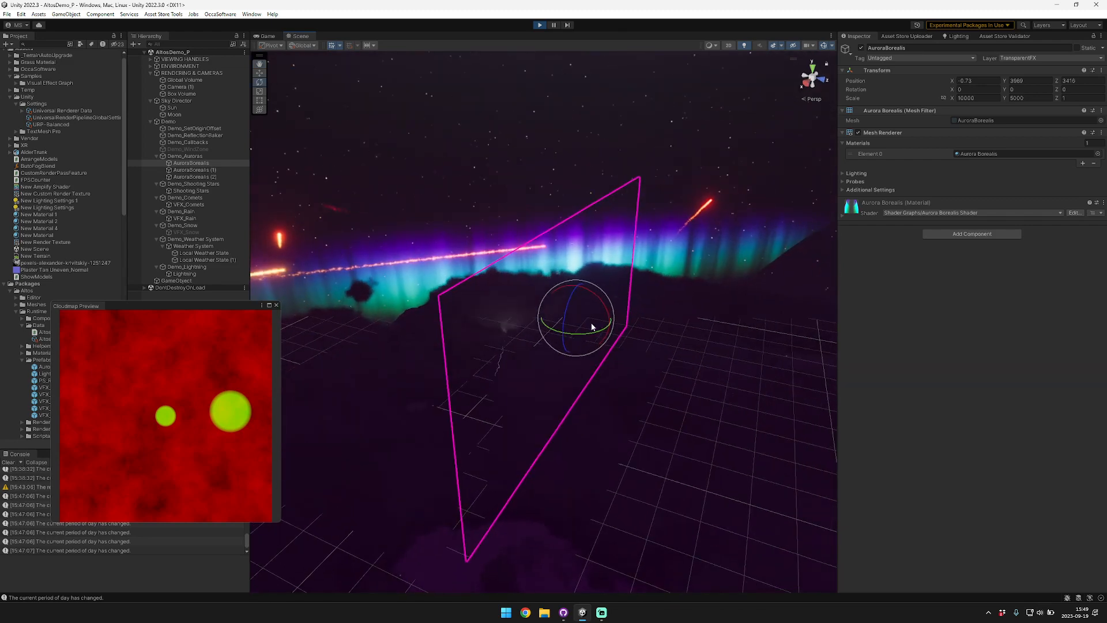
Move AuroraBorealis to about X 575, Y 7427, Z 7900 and tilt it to about -13, -13, -7.5 degrees.
key(w)
drag(608, 326, 854, 347)
right_drag(663, 326, 719, 276)
key(w)
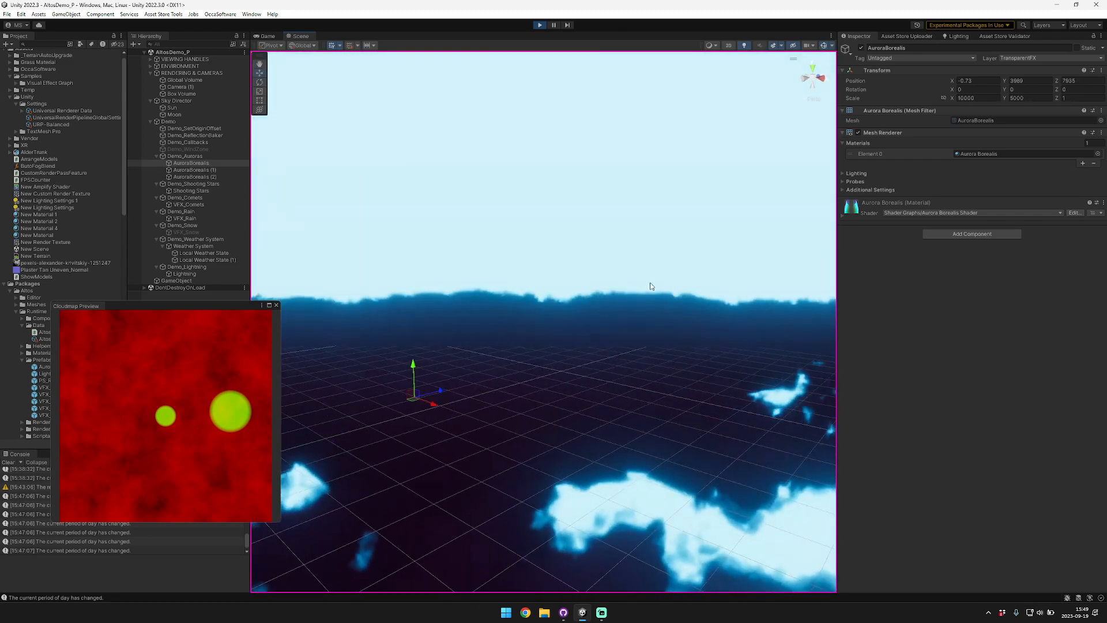
key(f)
drag(573, 326, 666, 155)
key(e)
Open the Aurora Borealis material, set Detail Intensity to 1.2 and experiment with its Brightness.
double_click(976, 154)
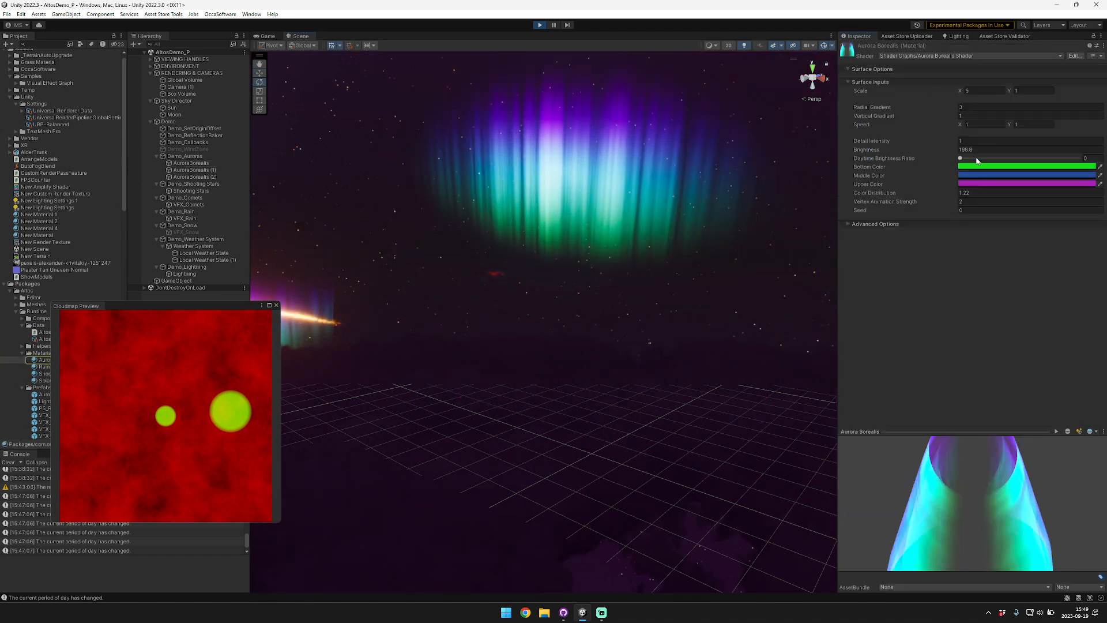
click(887, 140)
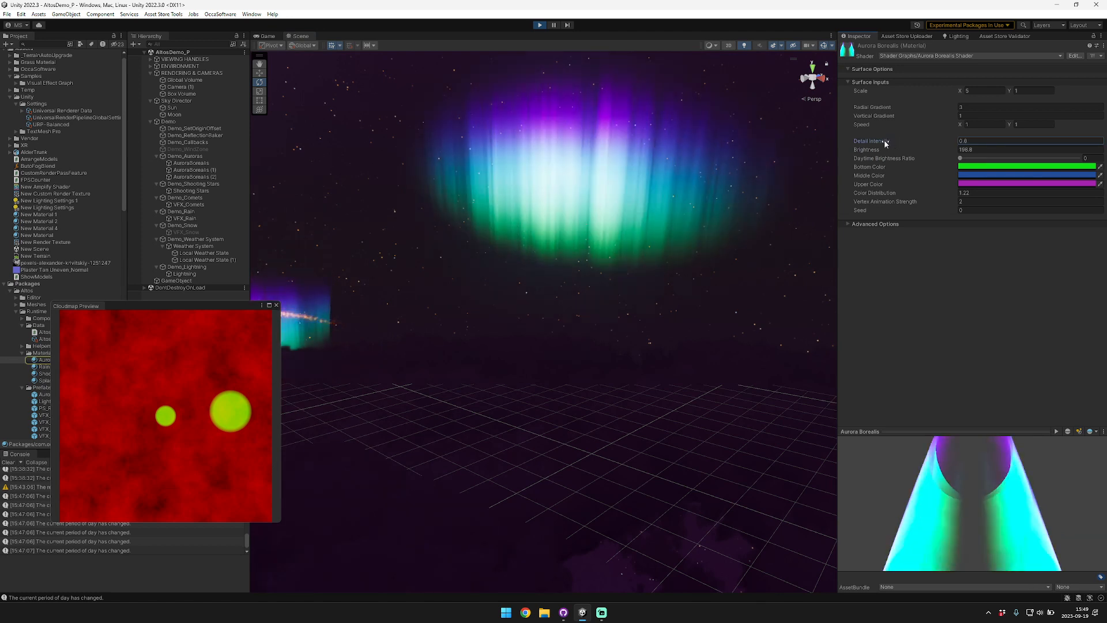
text(.2)
key(Tab)
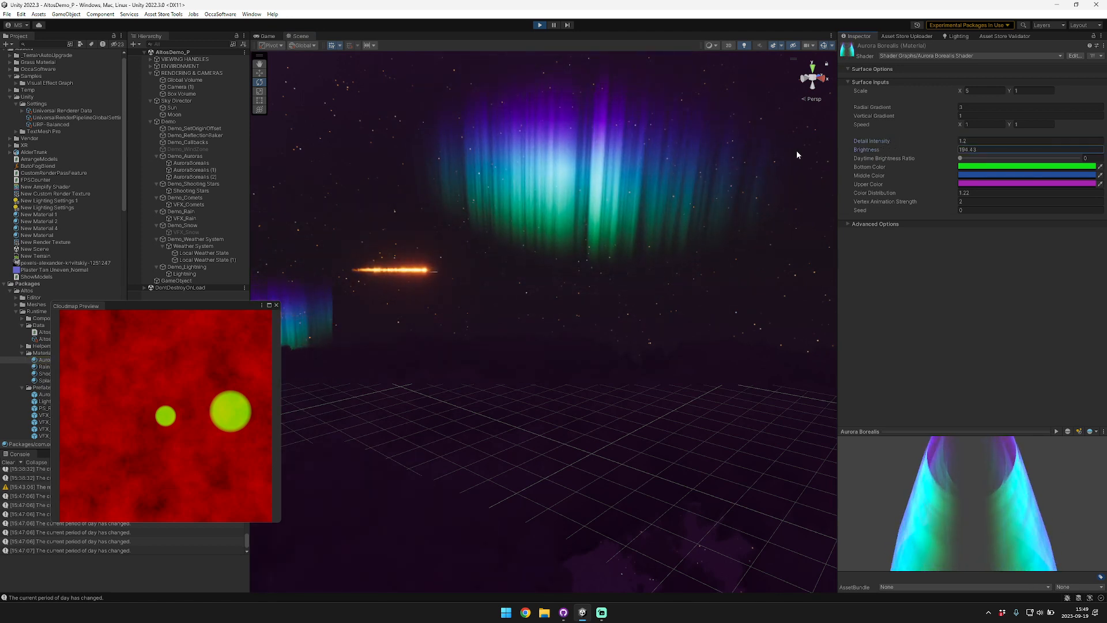
text(198.8)
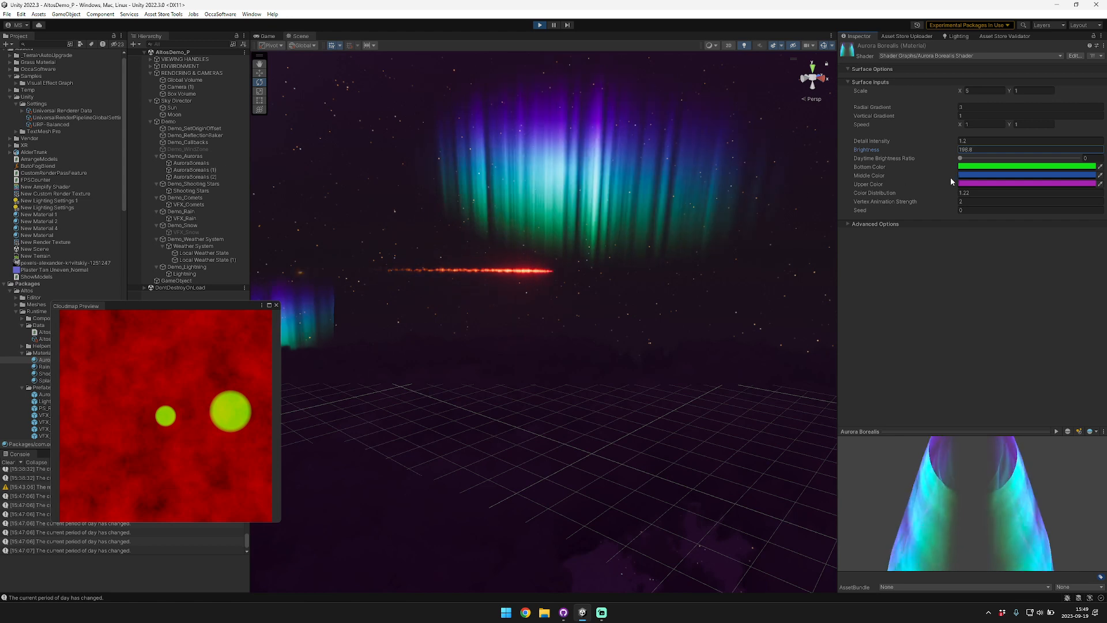
Try other Bottom Color shades on the aurora material without keeping them, and set Color Distribution to 1.5.
click(992, 167)
mouse_move(1037, 230)
mouse_down()
mouse_move(1013, 215)
mouse_move(1030, 211)
mouse_up()
key(Escape)
mouse_move(949, 198)
mouse_down()
mouse_move(898, 197)
mouse_move(957, 197)
mouse_up()
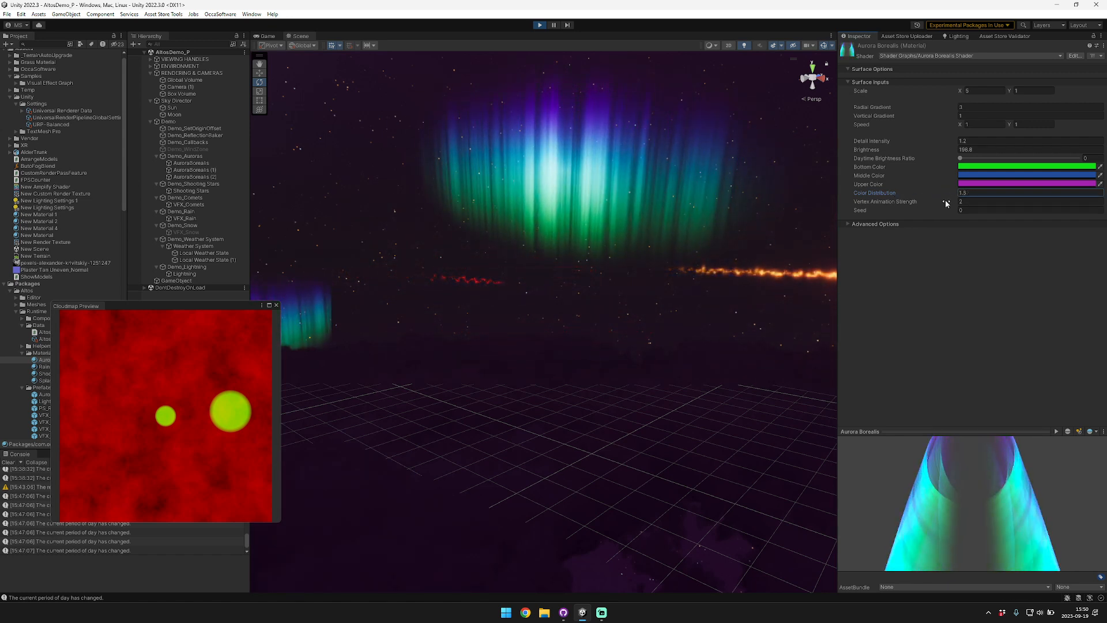
Try a much higher Vertex Animation Strength and another Seed, returning the strength to 2 and undoing the Seed change.
drag(885, 201, 1033, 207)
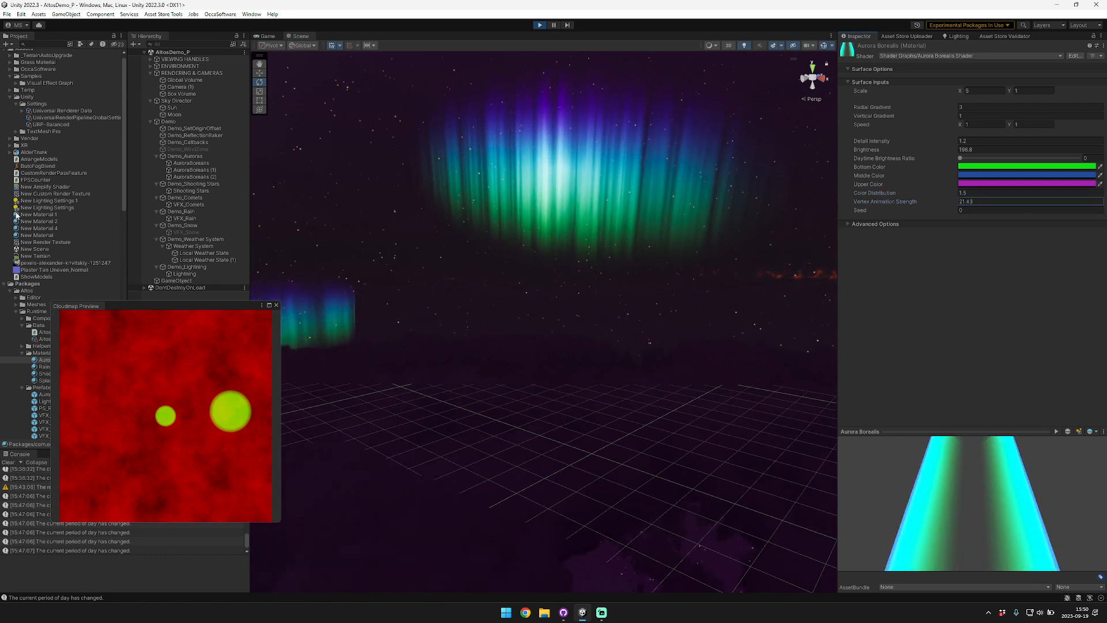
drag(16, 216, 367, 215)
right_drag(490, 241, 409, 245)
click(992, 201)
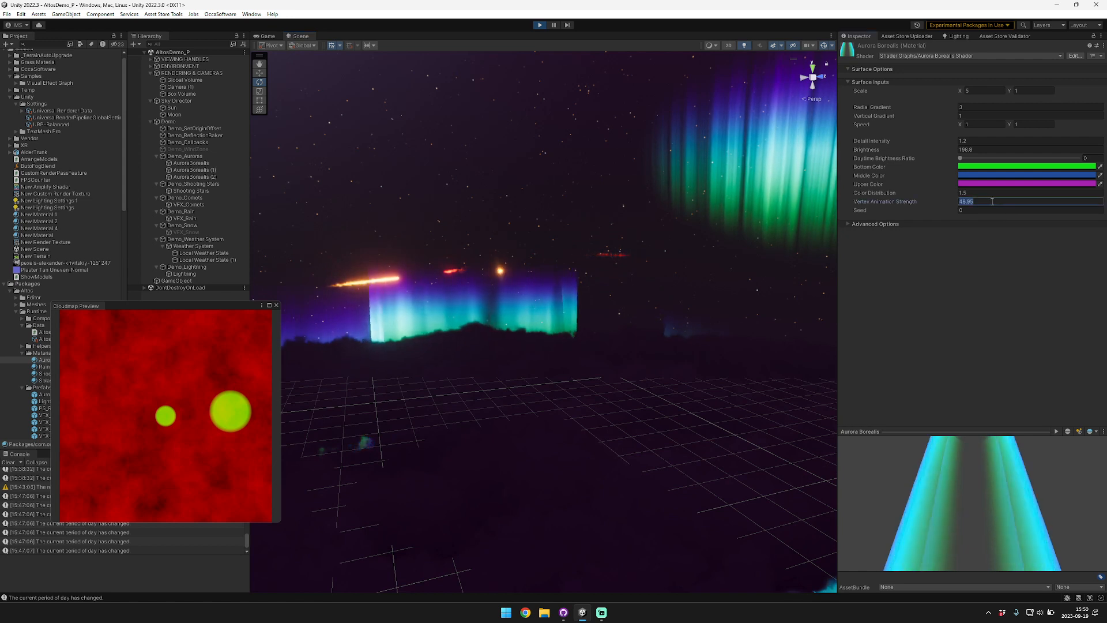
text(2)
drag(884, 210, 906, 206)
key(ctrl+z)
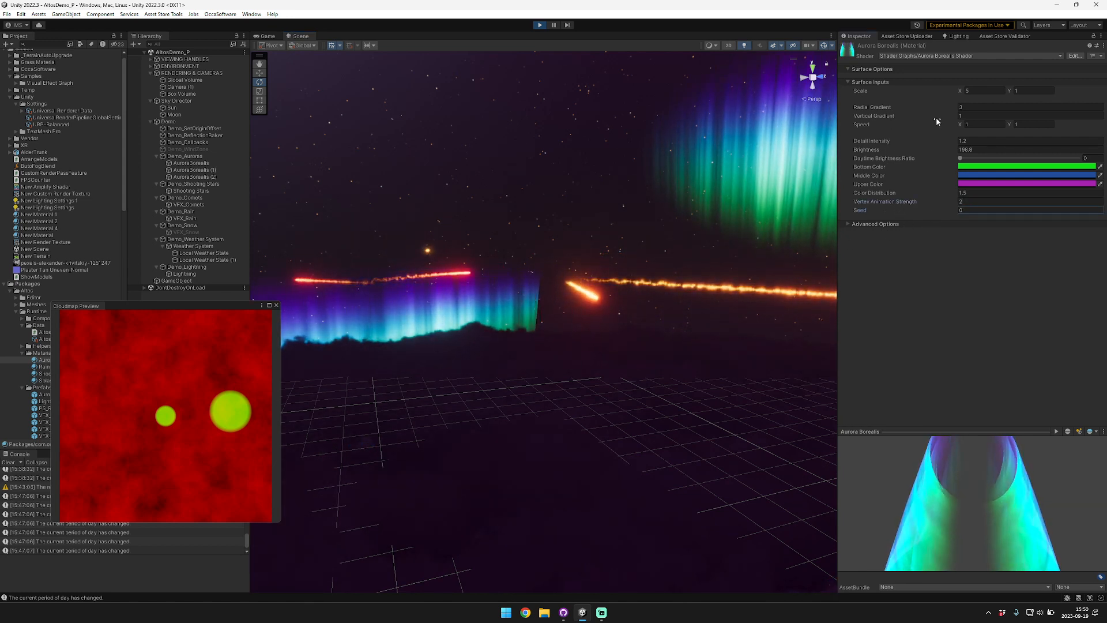
Try a Speed X of 5 on the aurora material, look at the effect and set it back to 1.
click(977, 124)
text(5)
right_drag(643, 151, 728, 148)
click(975, 125)
text(1)
Set the aurora material's Vertical Gradient to 0.95, Radial Gradient to 5.19 and Scale X to 1.
click(909, 117)
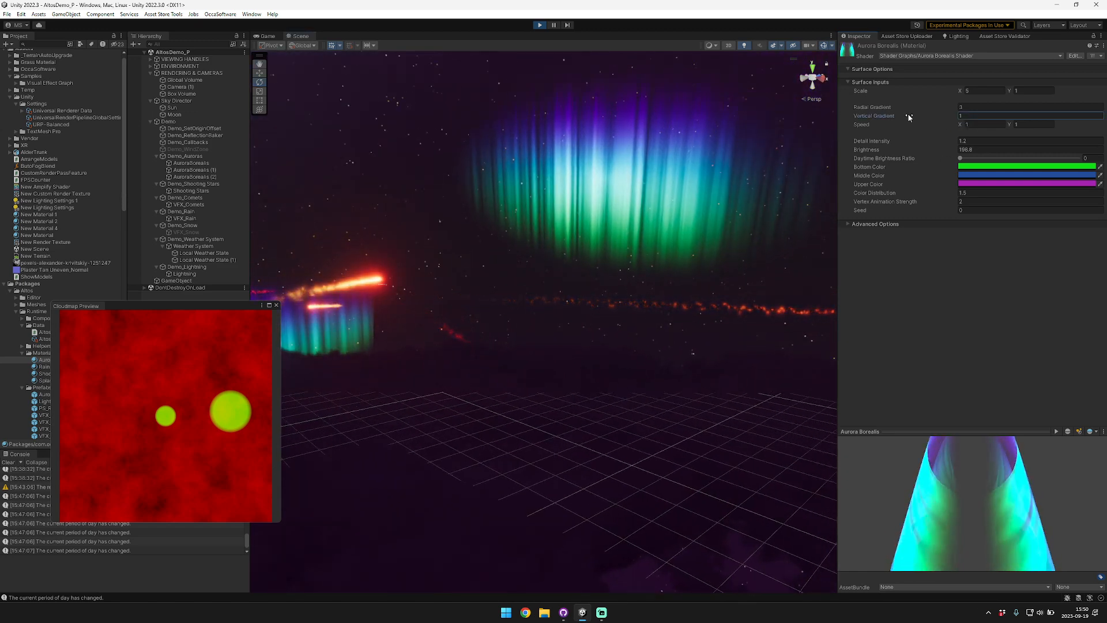
drag(909, 117, 930, 109)
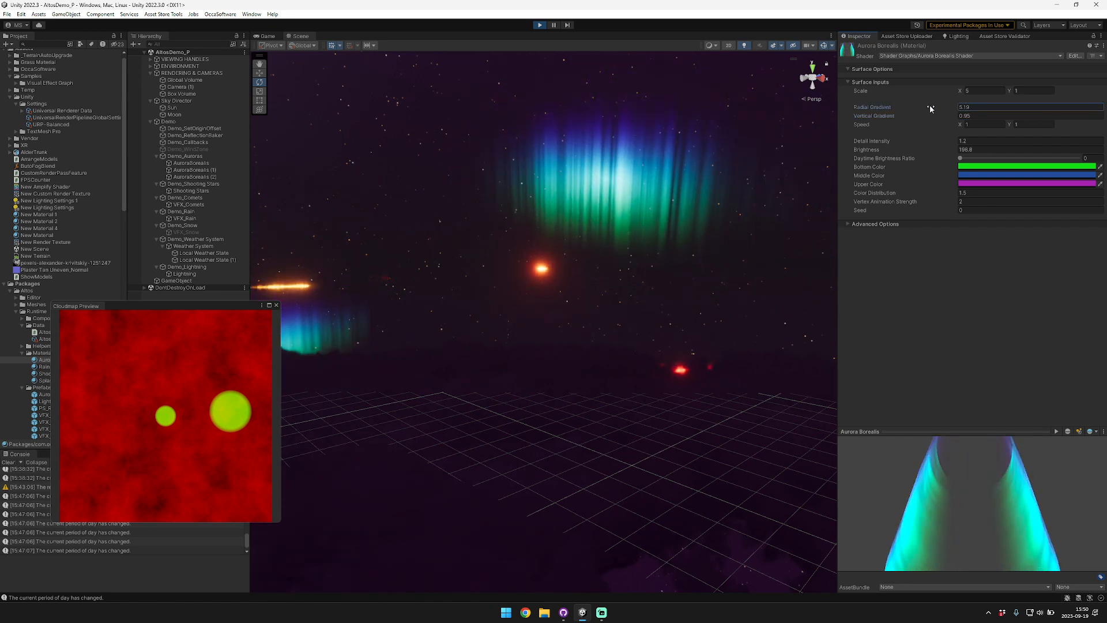
click(982, 90)
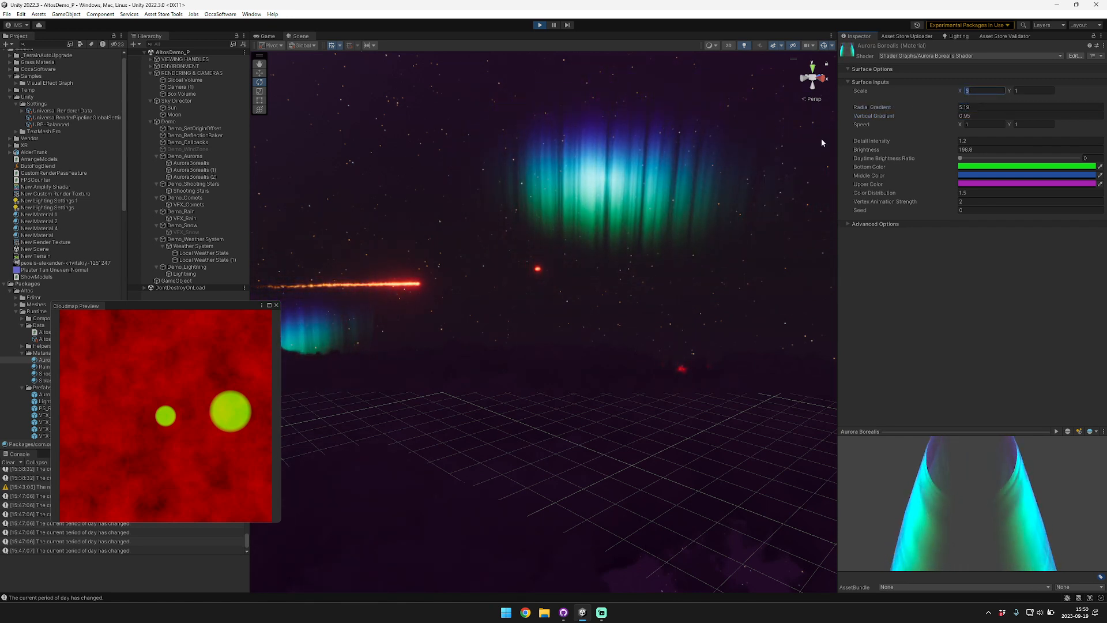
text(1)
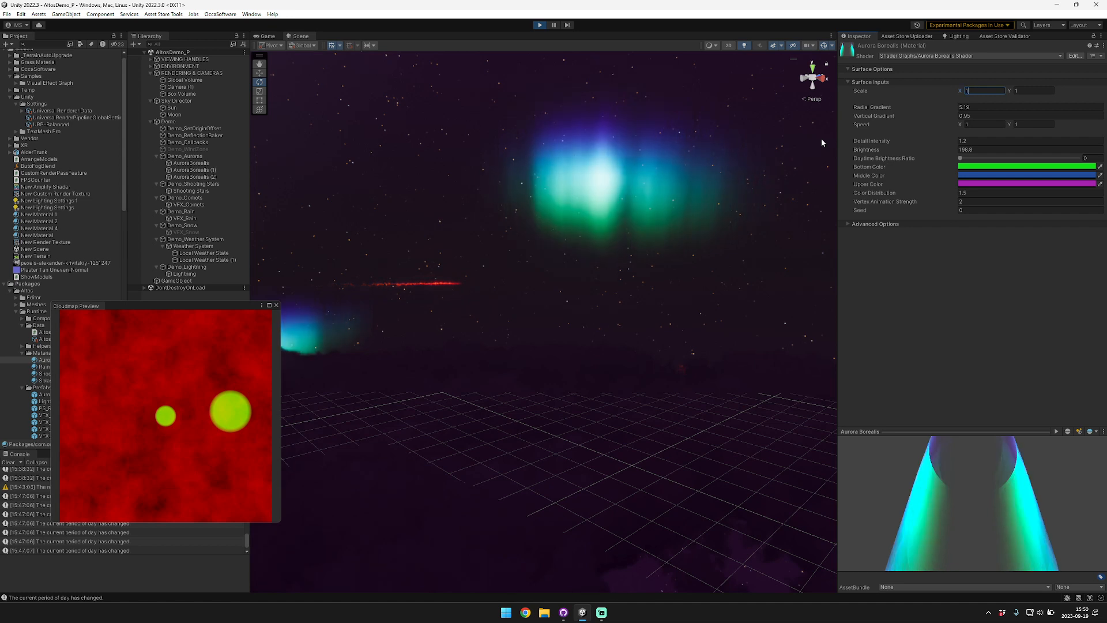
right_drag(686, 180, 709, 187)
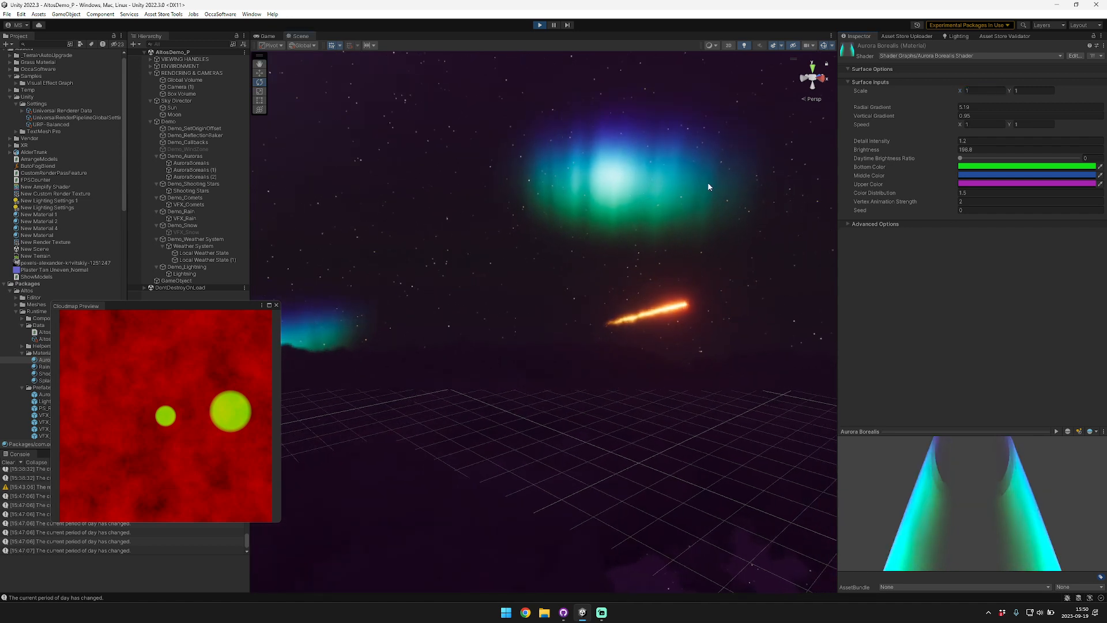
Revisit the AuroraBorealis object, select the Shooting Stars effect and look up into the night sky.
click(199, 163)
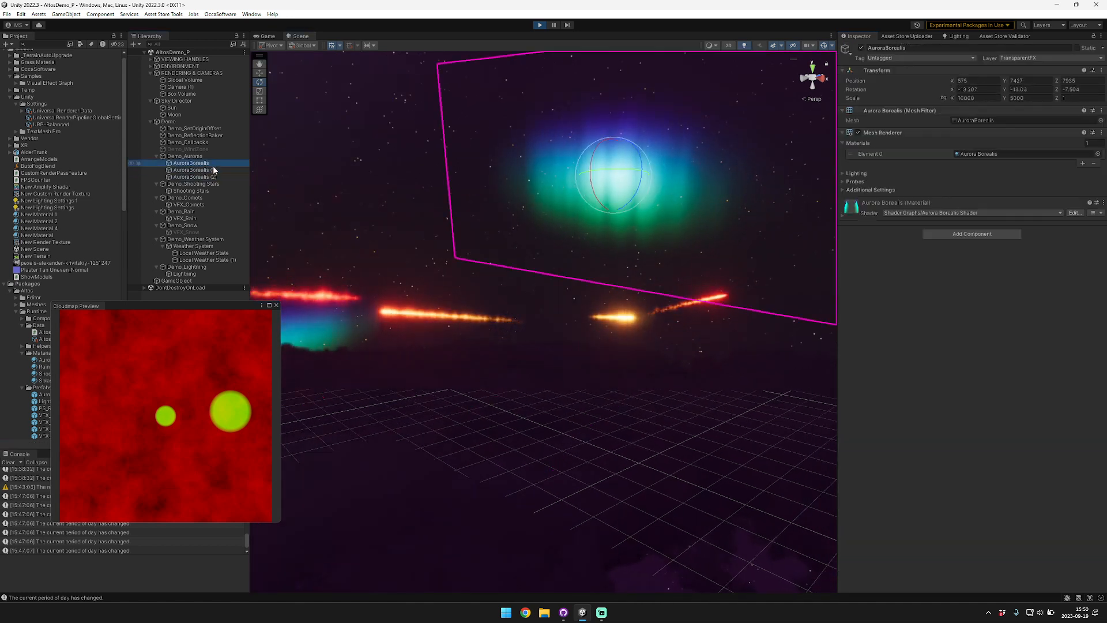
right_drag(369, 193, 348, 203)
click(202, 192)
right_drag(571, 222, 645, 158)
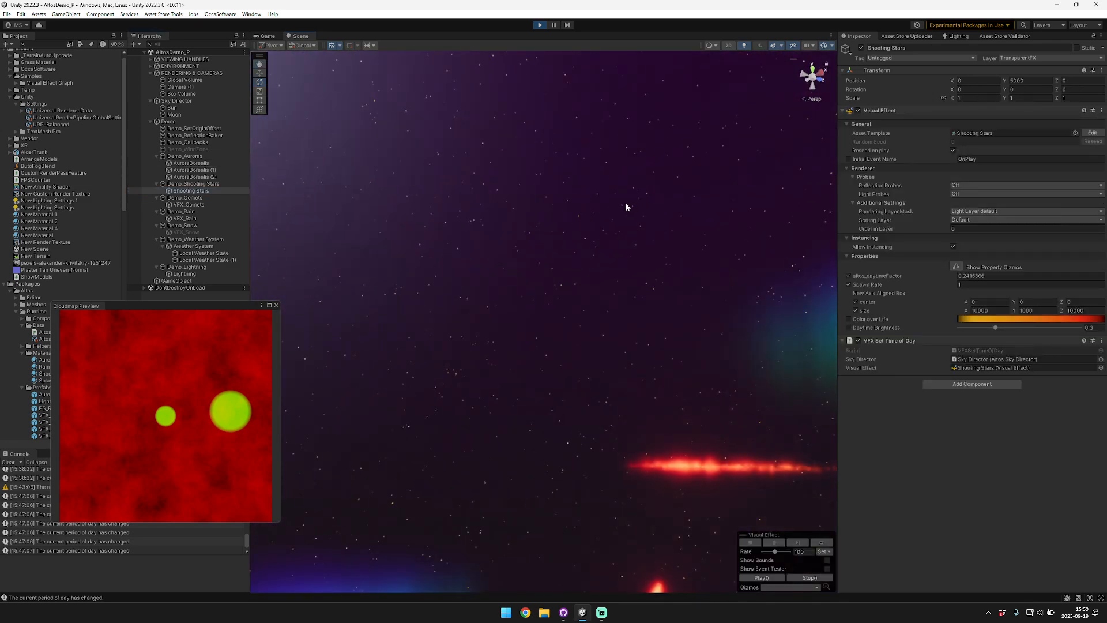
Try a Spawn Rate of 50 on the Shooting Stars effect and look at it around the aurora.
right_drag(627, 206, 786, 220)
click(973, 284)
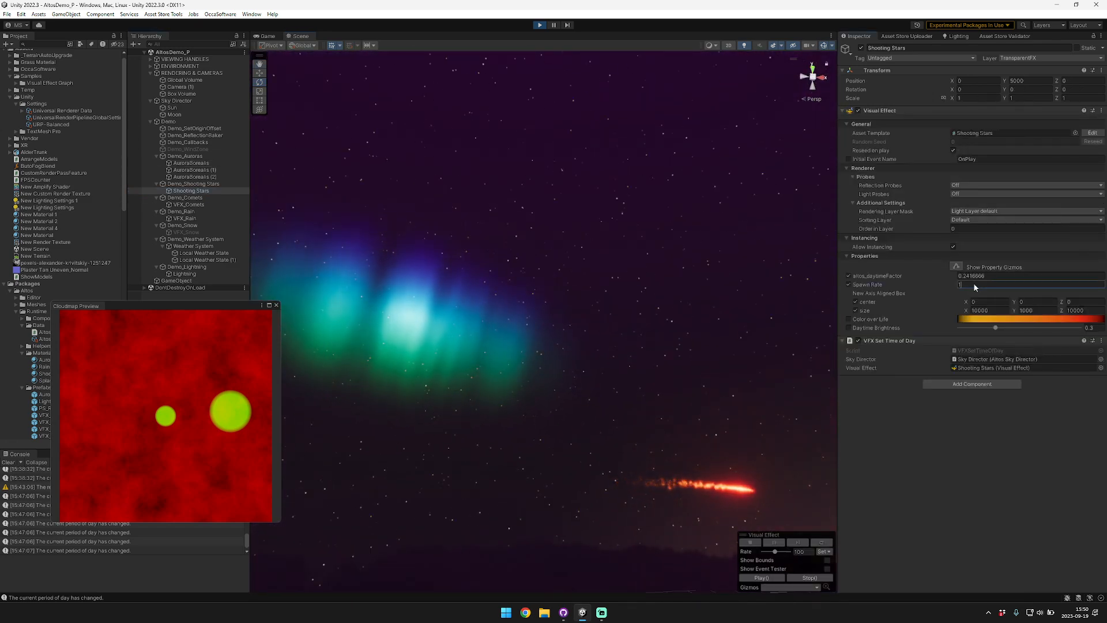
key(BackSpace)
text(50)
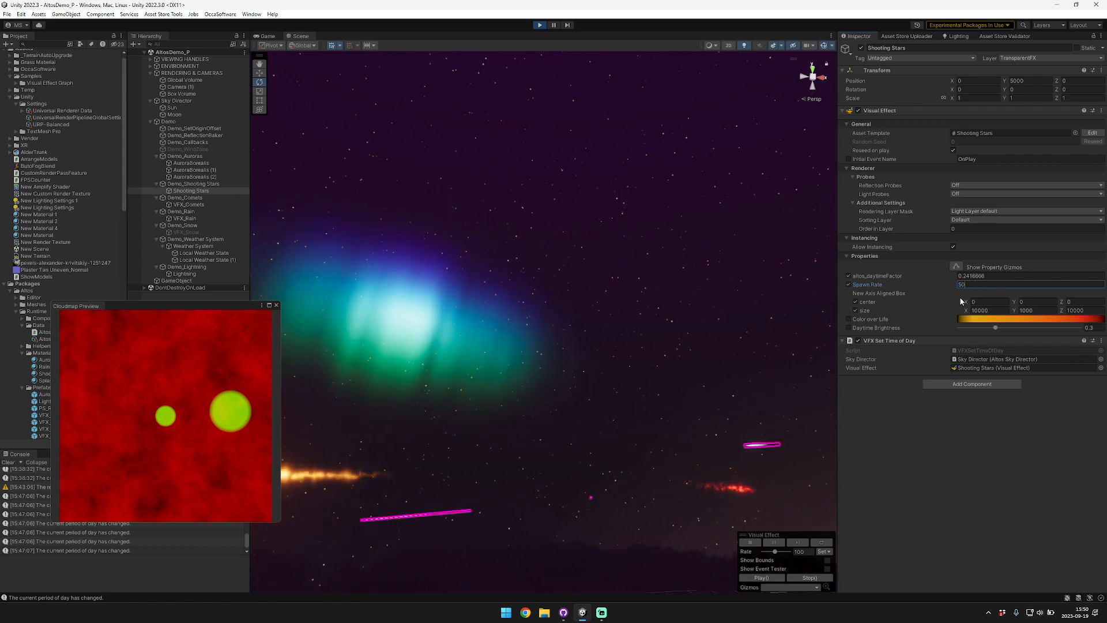
right_drag(578, 277, 697, 319)
Try a Spawn Rate of 50 on the VFX_Comets effect, look across the sky and set it back to 1.
click(619, 284)
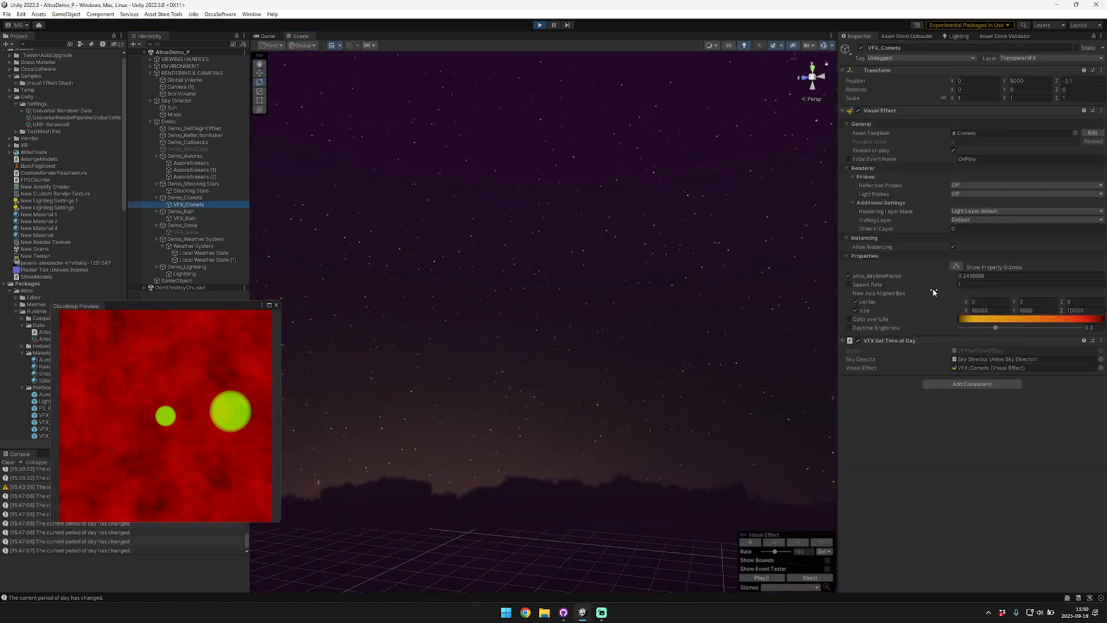
click(949, 285)
text(50)
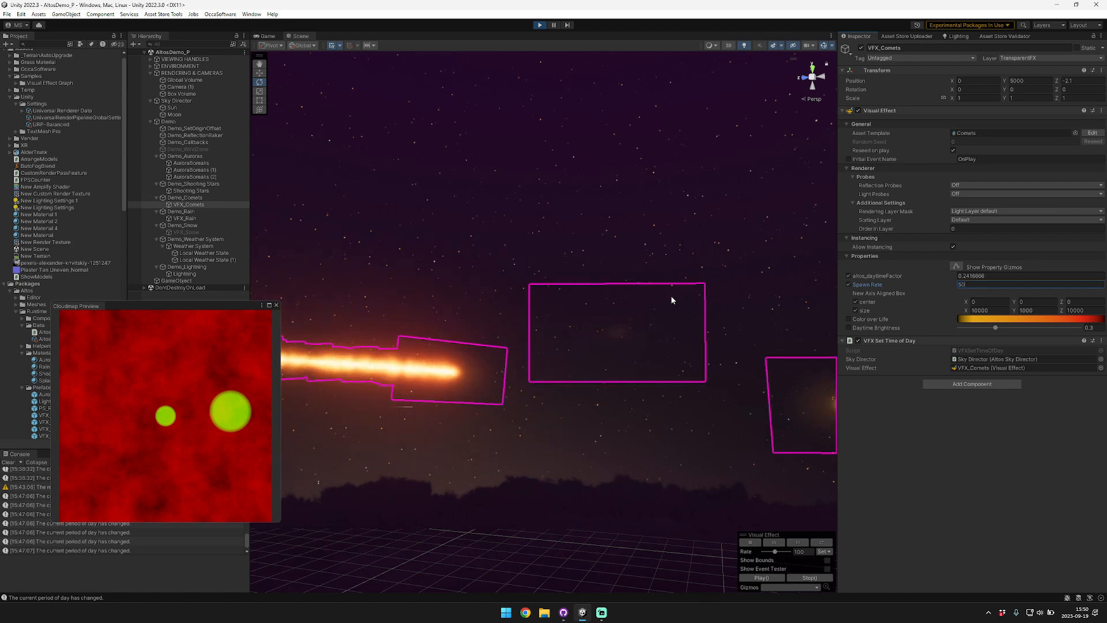
right_drag(615, 242, 515, 242)
click(976, 285)
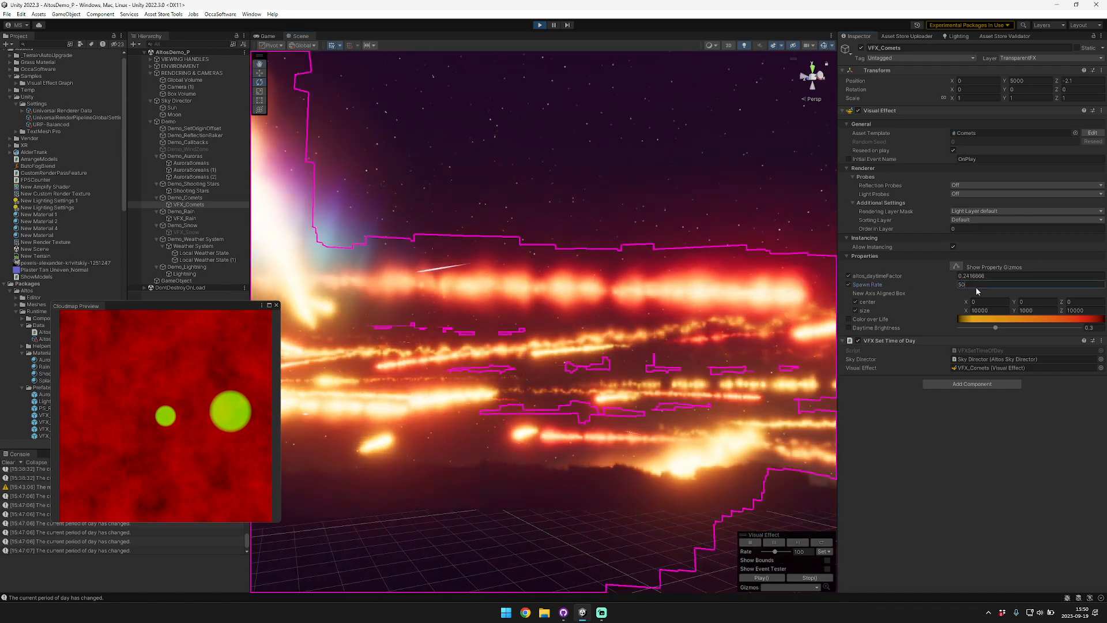
text(1)
Set the Shooting Stars effect's Spawn Rate to 1 and locate its VFXSetTimeOfDay script in the project.
click(203, 191)
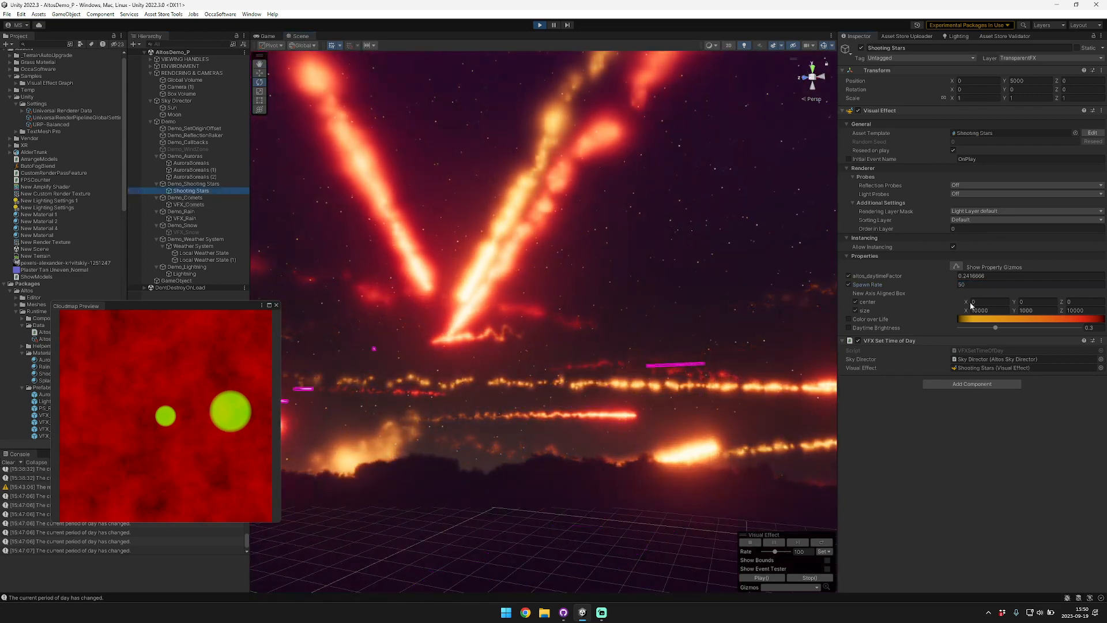
text(1)
key(Return)
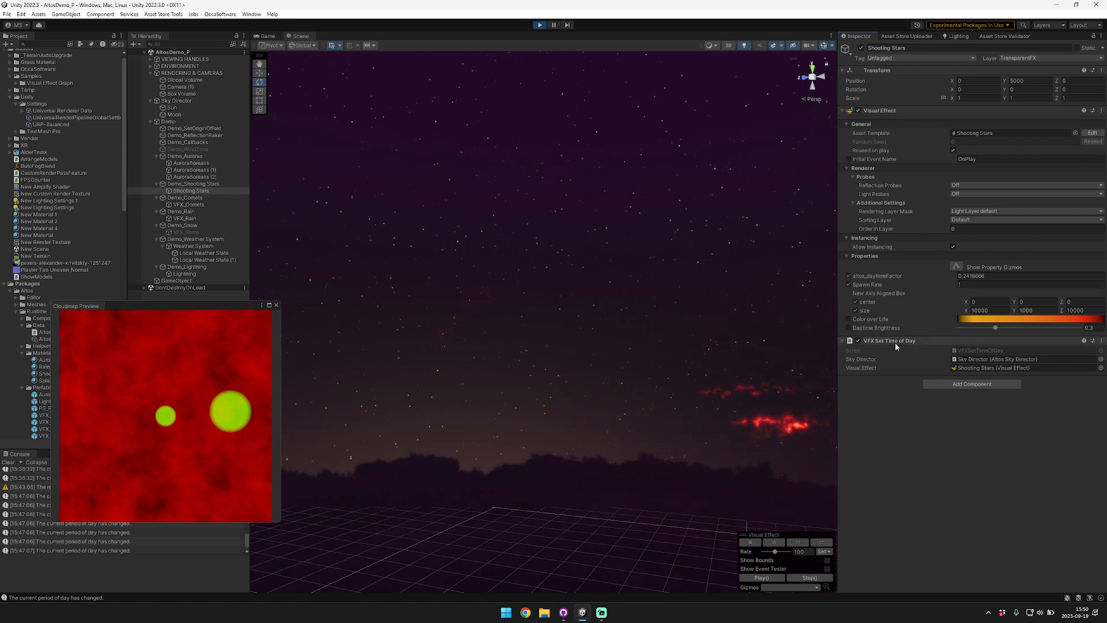
click(989, 350)
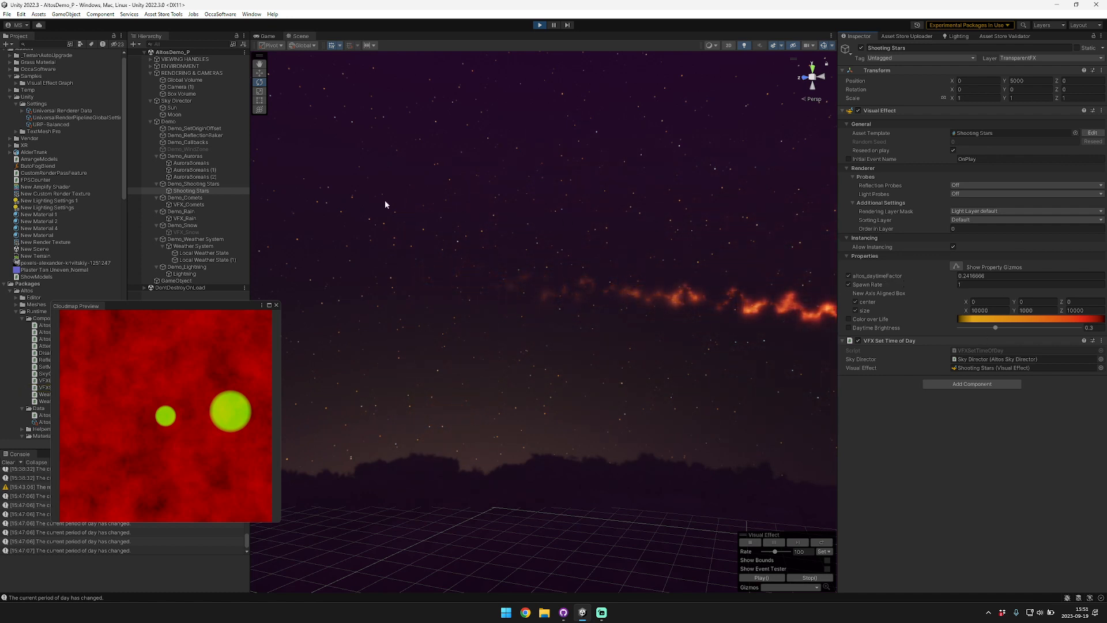
Change the Sky Director's Current Time from night to a bright daytime hour and look around the sky.
click(179, 101)
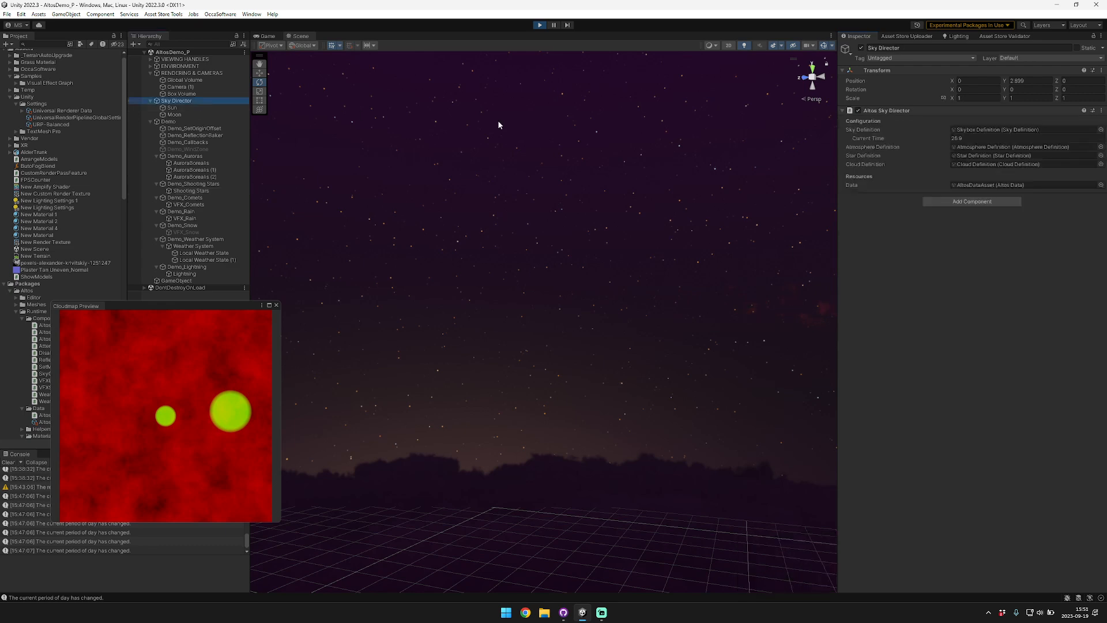
drag(960, 136, 814, 139)
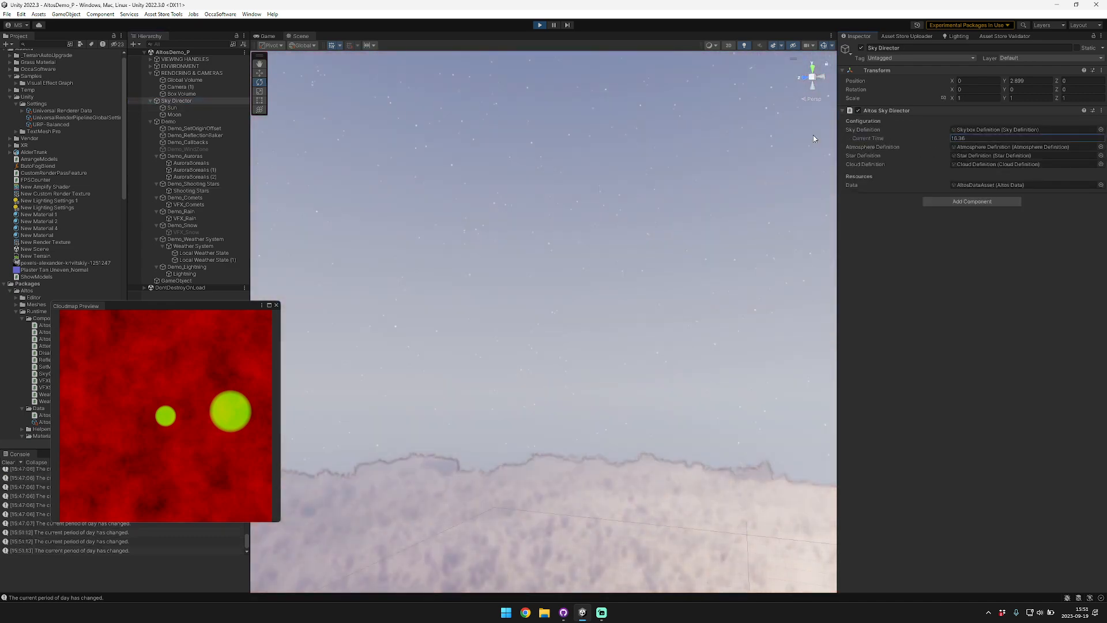
right_drag(732, 213, 613, 201)
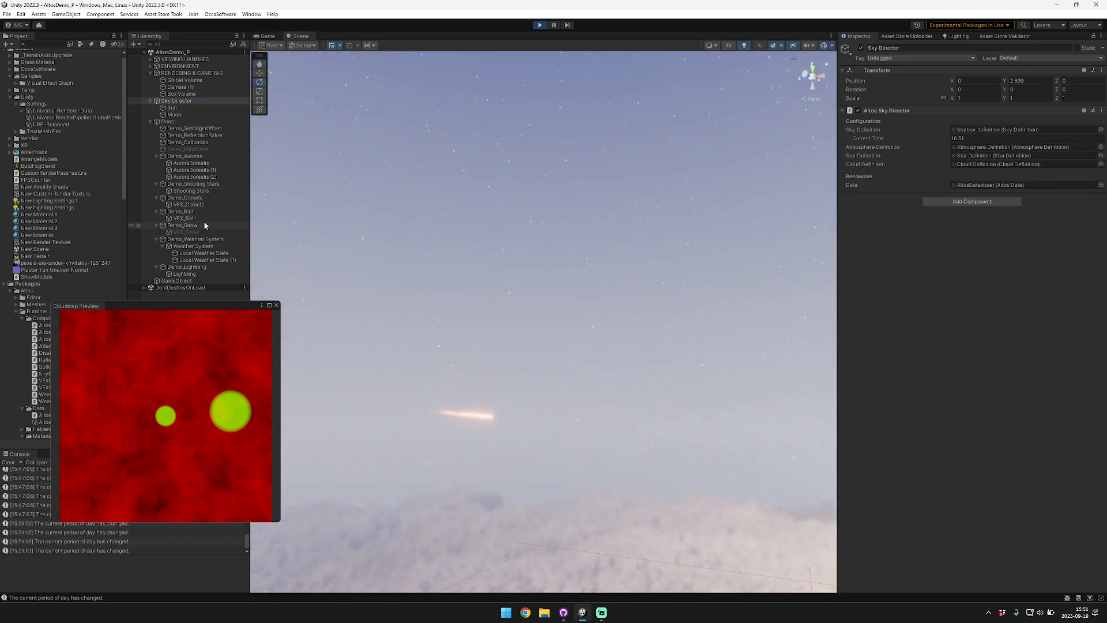
Examine the VFX_Comets effect against the daytime sky and look over the VFX_Rain and VFX_Snow properties.
click(188, 205)
drag(990, 332, 944, 330)
right_drag(548, 299, 560, 318)
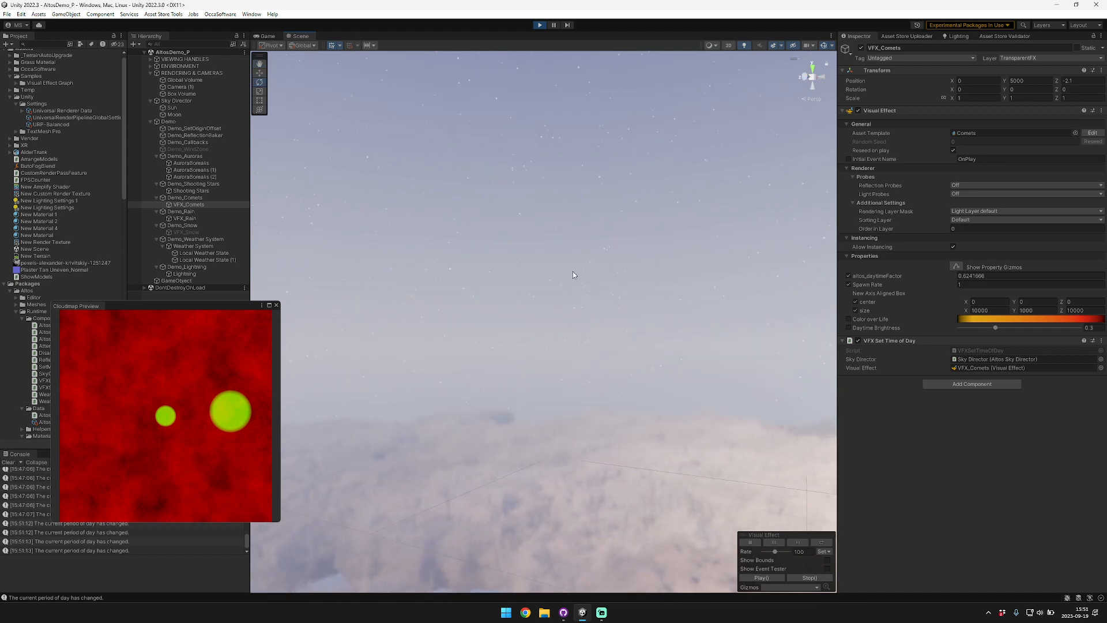
key(ctrl+s)
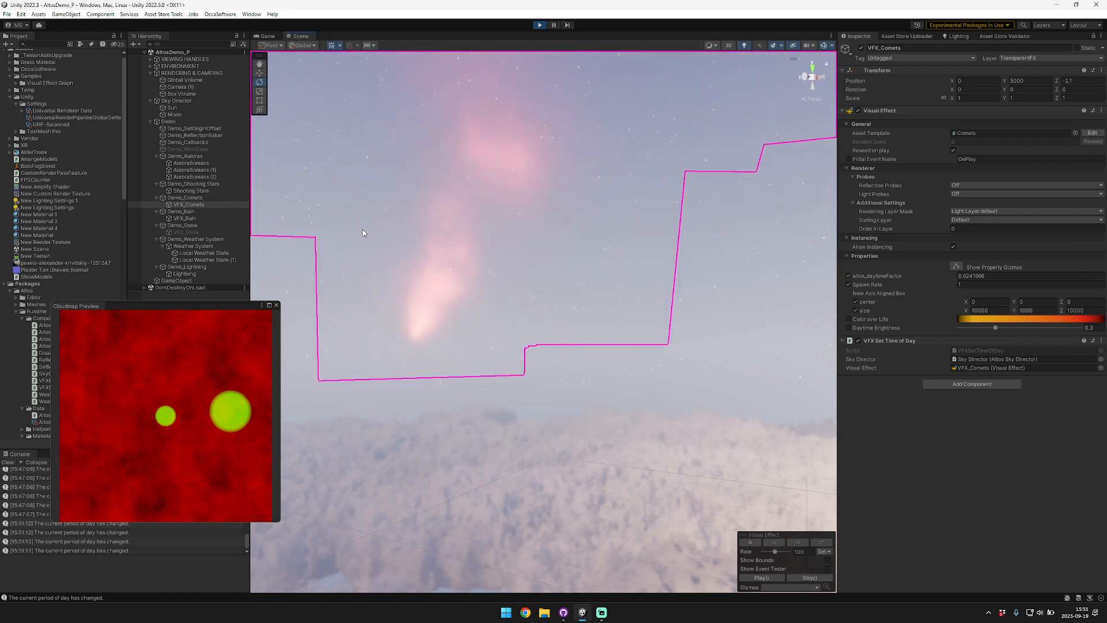
click(186, 219)
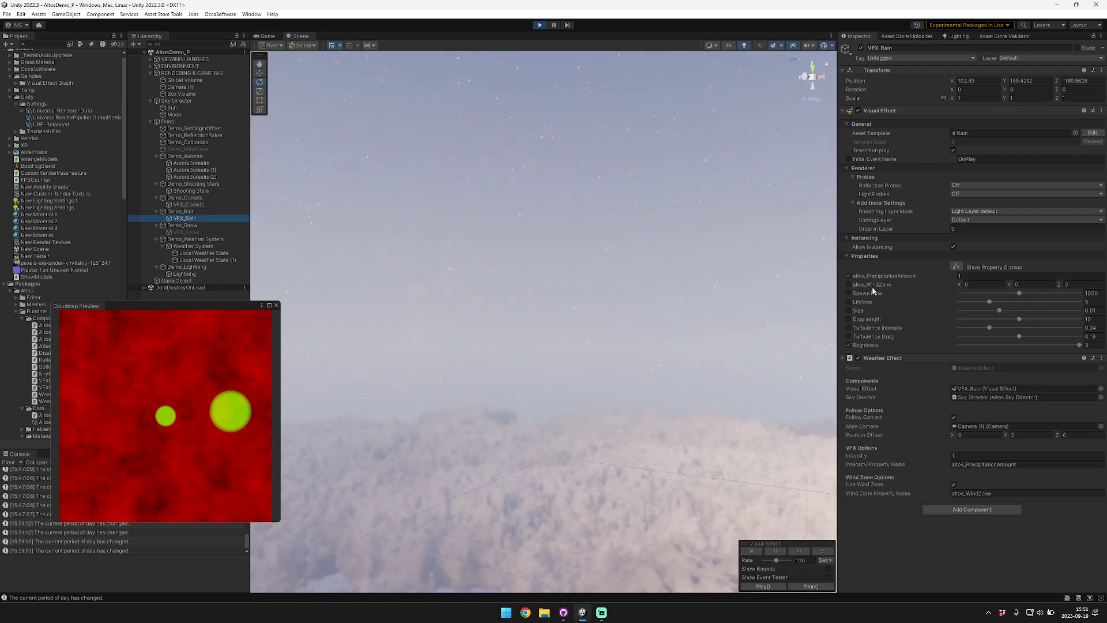
click(187, 233)
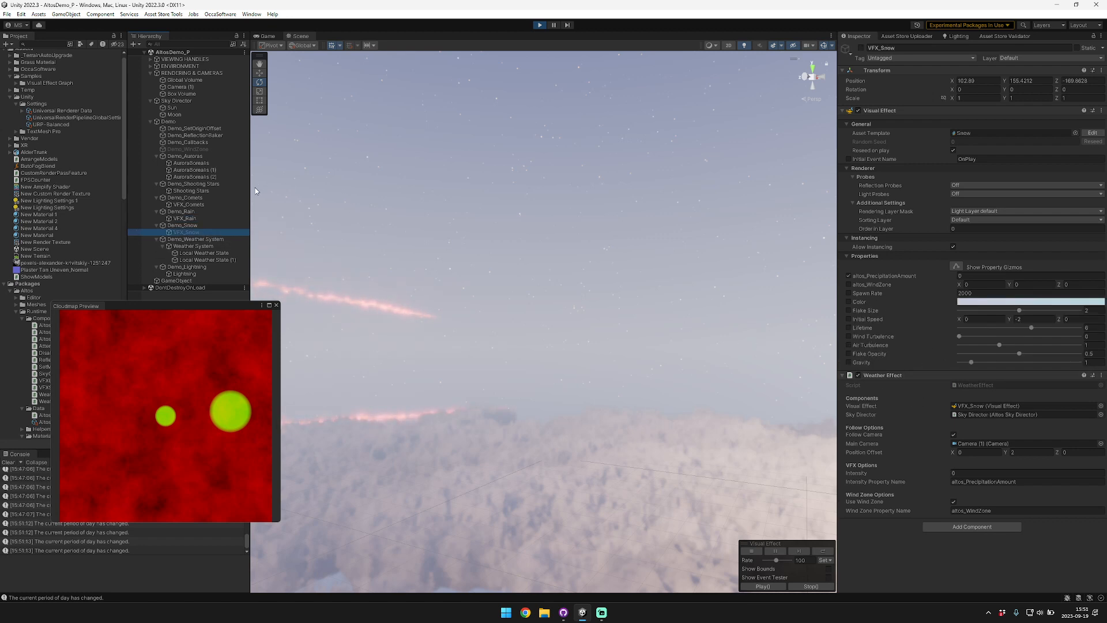
Enable Demo_WindZone, try another Cloud Modifier, undo that change and disable the object again.
click(156, 157)
click(176, 150)
click(155, 163)
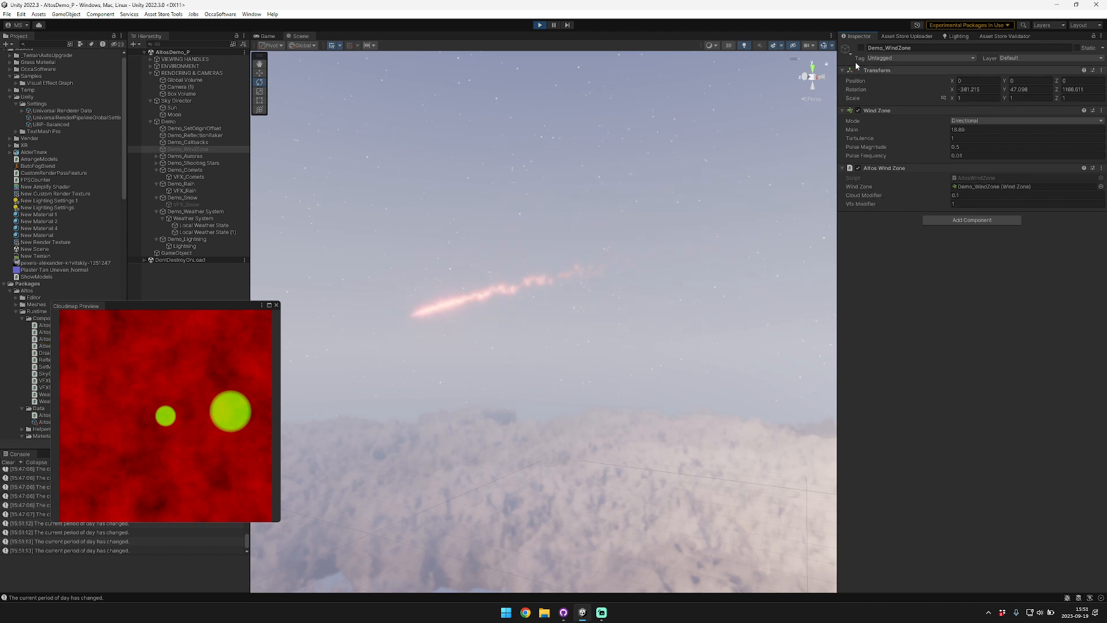
drag(885, 195, 898, 198)
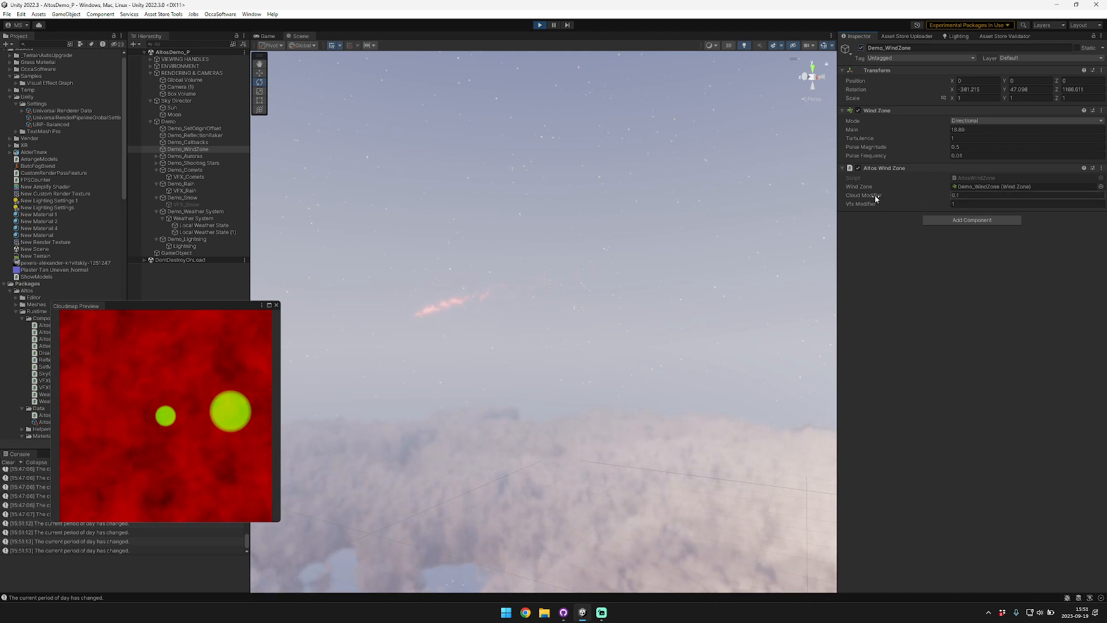
key(ctrl+z)
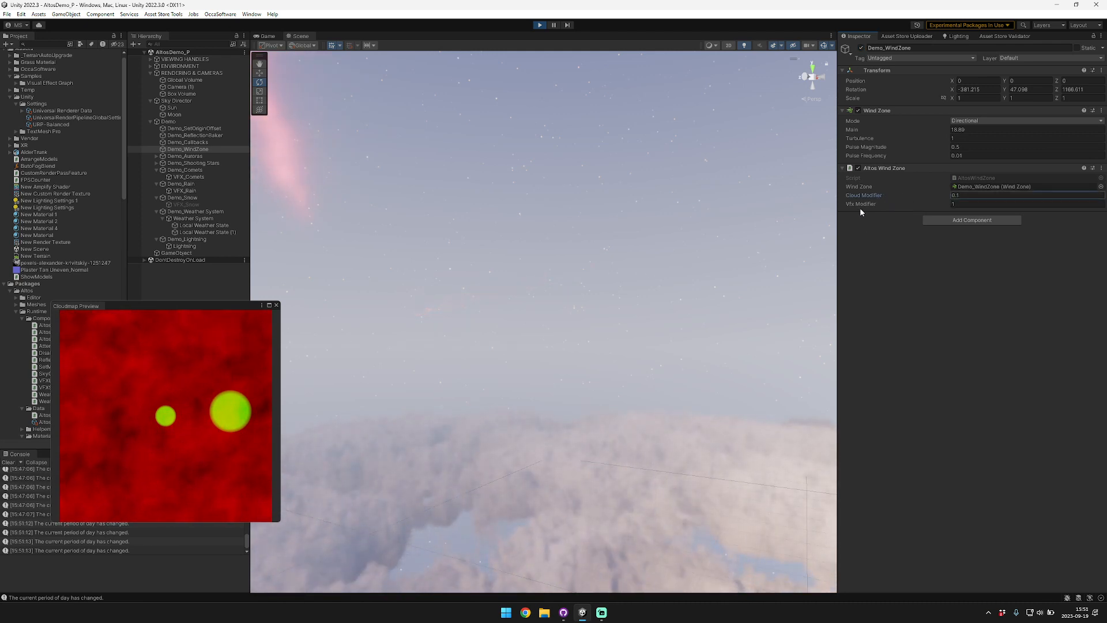
click(861, 48)
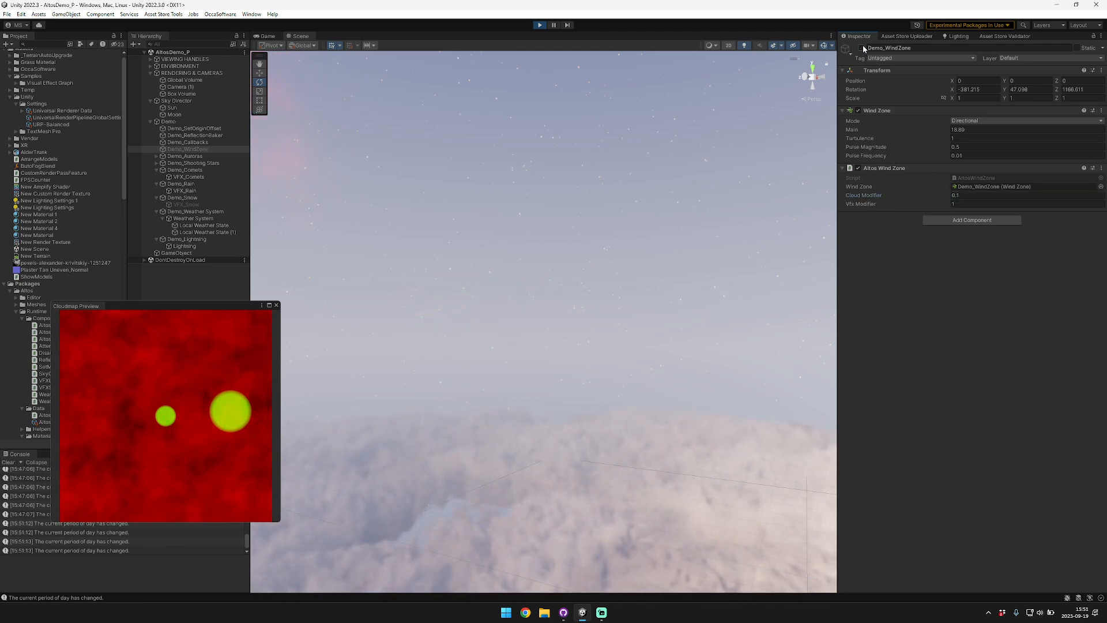
key(ctrl+s)
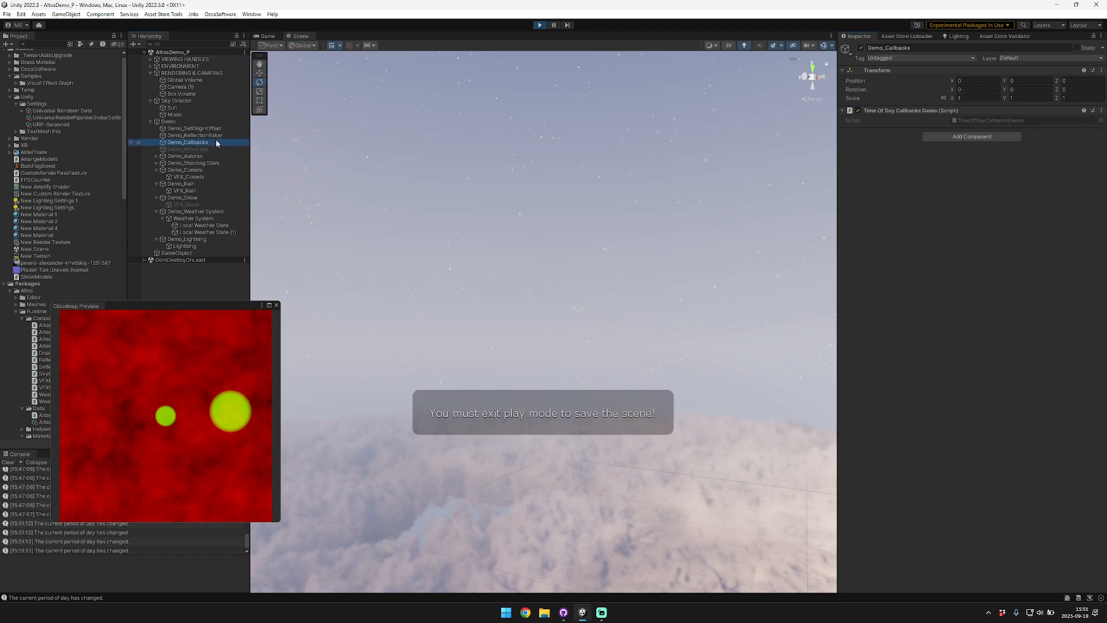
Open the Demo_Callbacks object's TimeOfDayCallbacksDemo script in Visual Studio and reposition the code window.
double_click(980, 120)
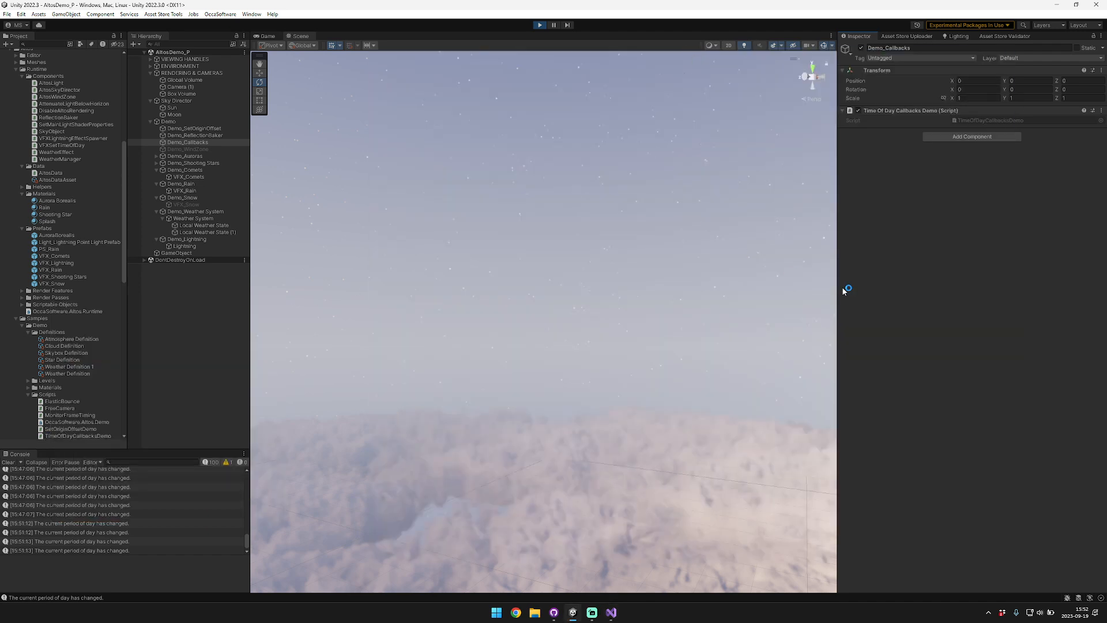
click(612, 613)
drag(683, 59, 461, 66)
Examine the script's OnDayChanged, OnHourChanged and OnPeriodChanged subscriptions and their handler methods.
double_click(397, 250)
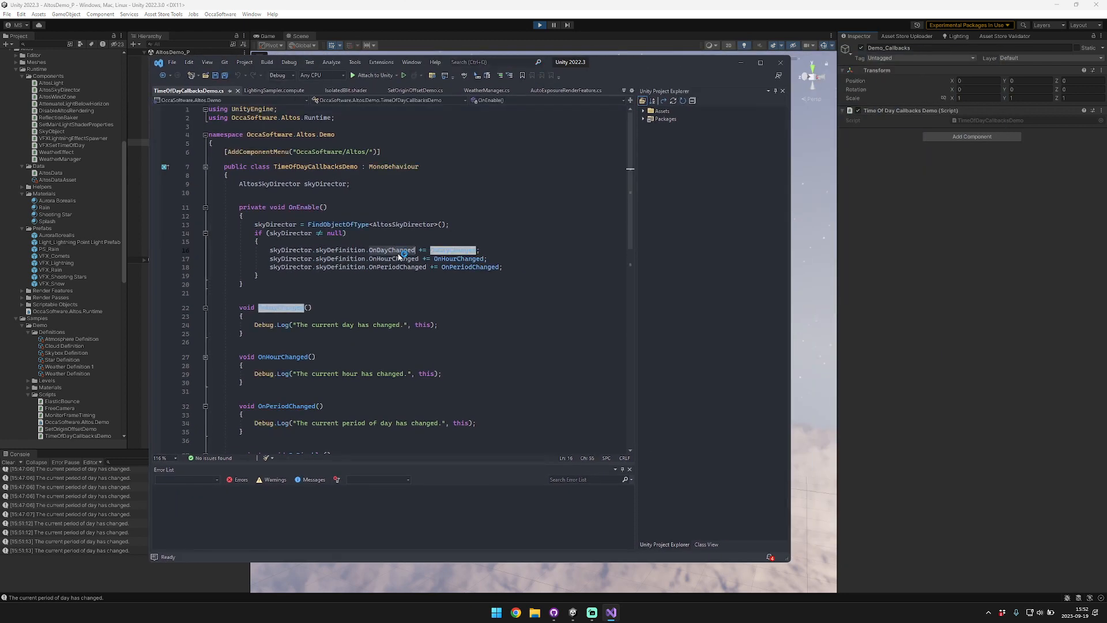
double_click(402, 267)
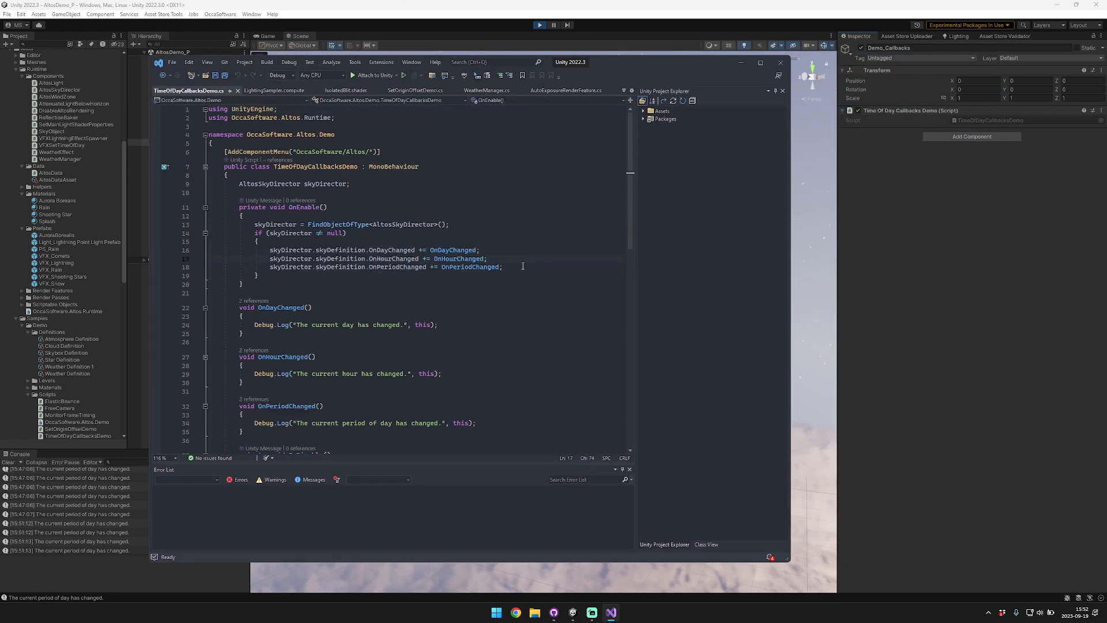
key(shift+Up)
key(shift+Up)
key(shift+Home)
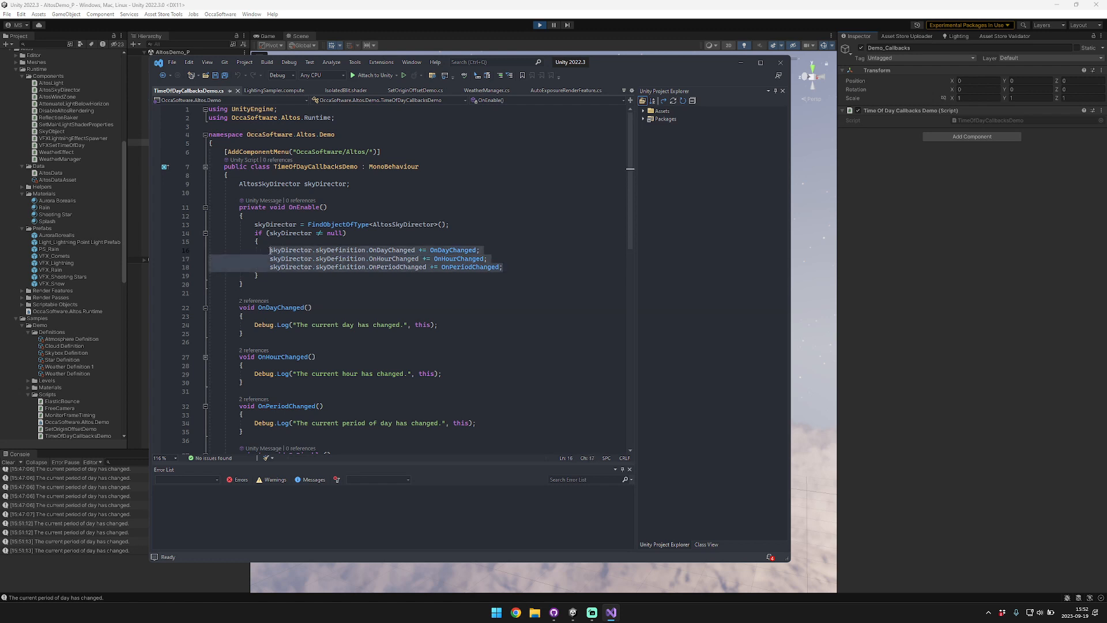
click(296, 250)
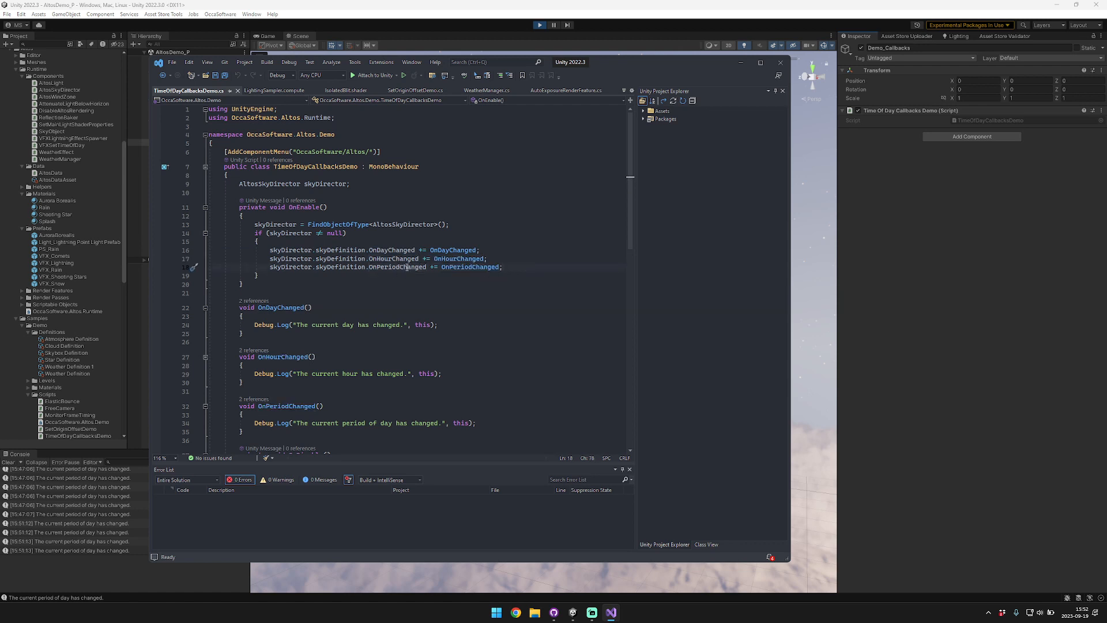
scroll(370, 199, down, 8)
scroll(505, 335, up, 5)
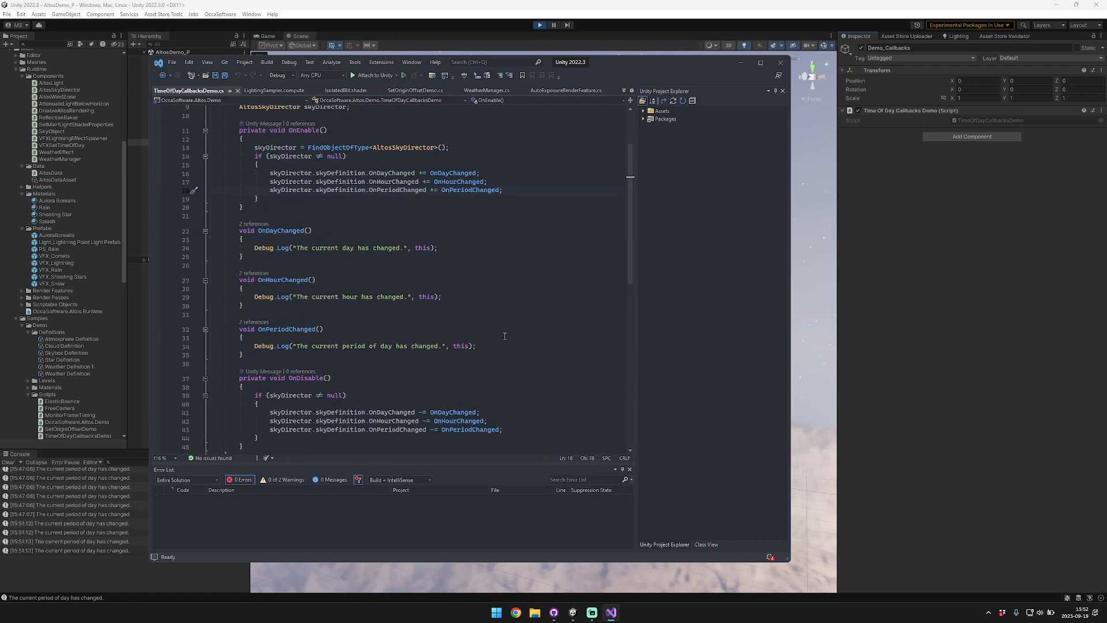
Switch back to Unity and move the Demo_ReflectionBaker object to about X 5.47, Y 2.19, Z -0.25.
click(913, 308)
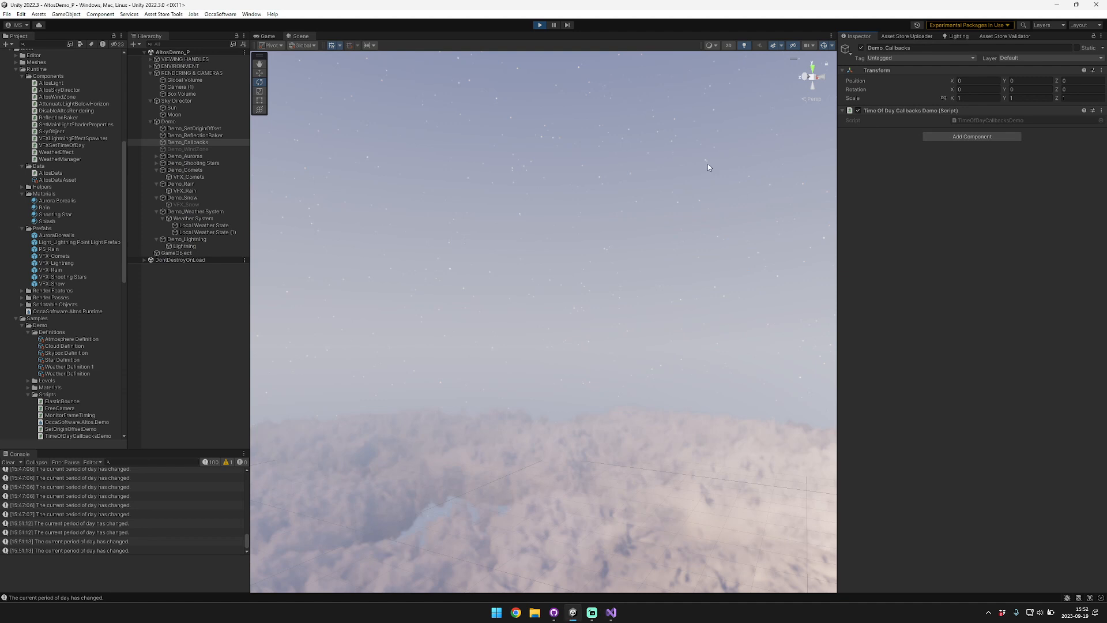
click(226, 136)
right_drag(277, 136, 672, 245)
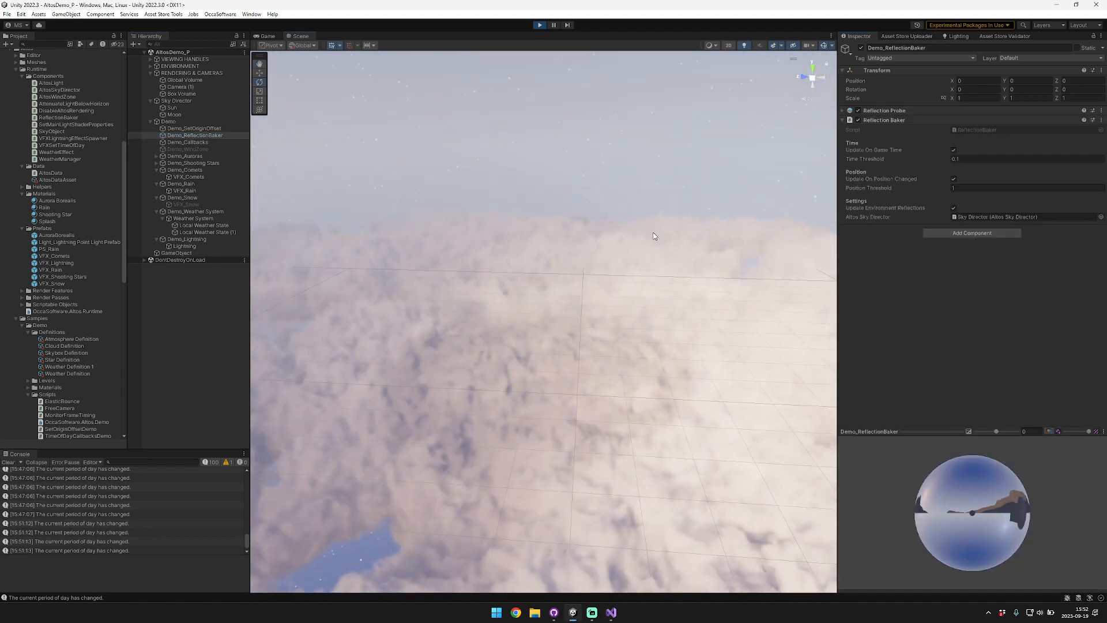
key(f)
right_drag(601, 297, 701, 250)
key(w)
drag(578, 417, 608, 402)
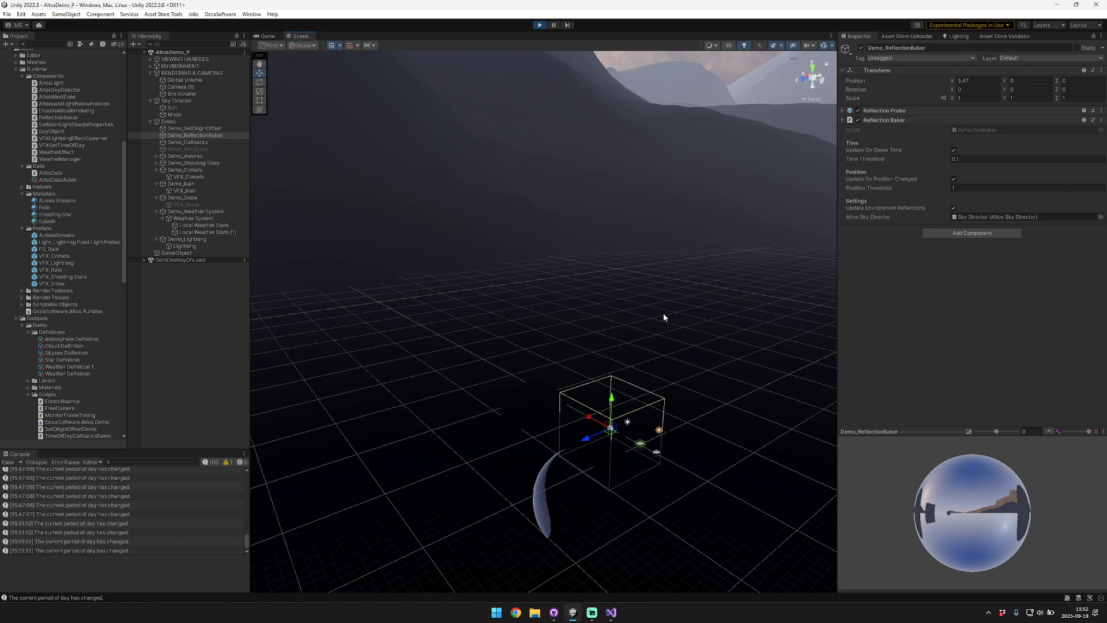
mouse_move(588, 423)
mouse_down()
mouse_move(607, 426)
mouse_move(587, 426)
mouse_up()
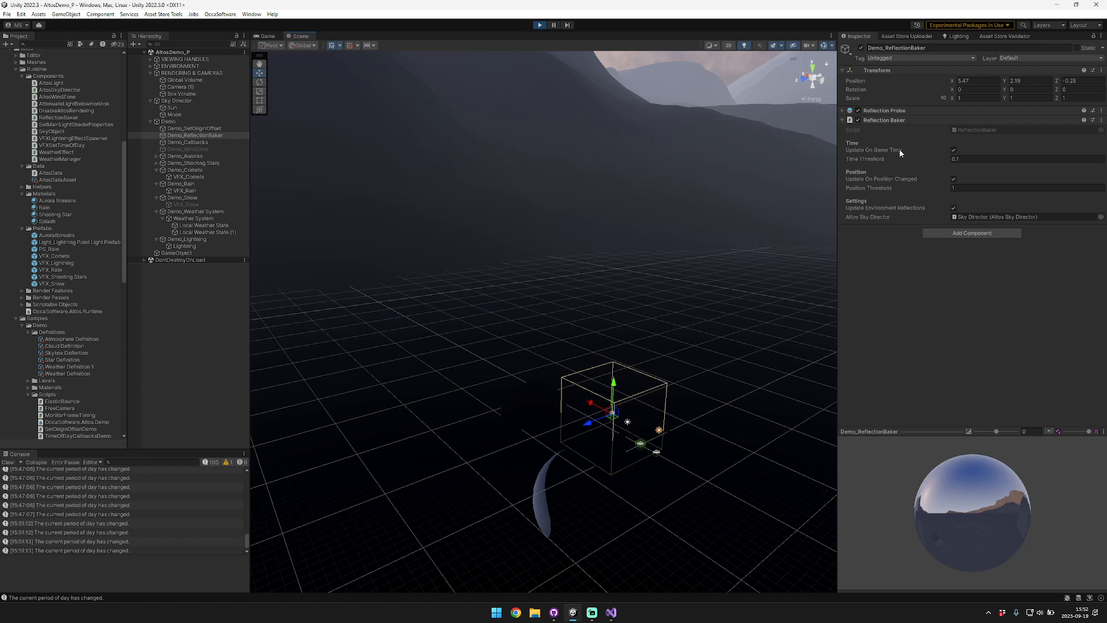
click(958, 159)
Apply an Origin X of 5000 in the Demo_SetOriginOffset object while viewing the clouds above the mountains.
right_drag(686, 237, 286, 206)
click(212, 128)
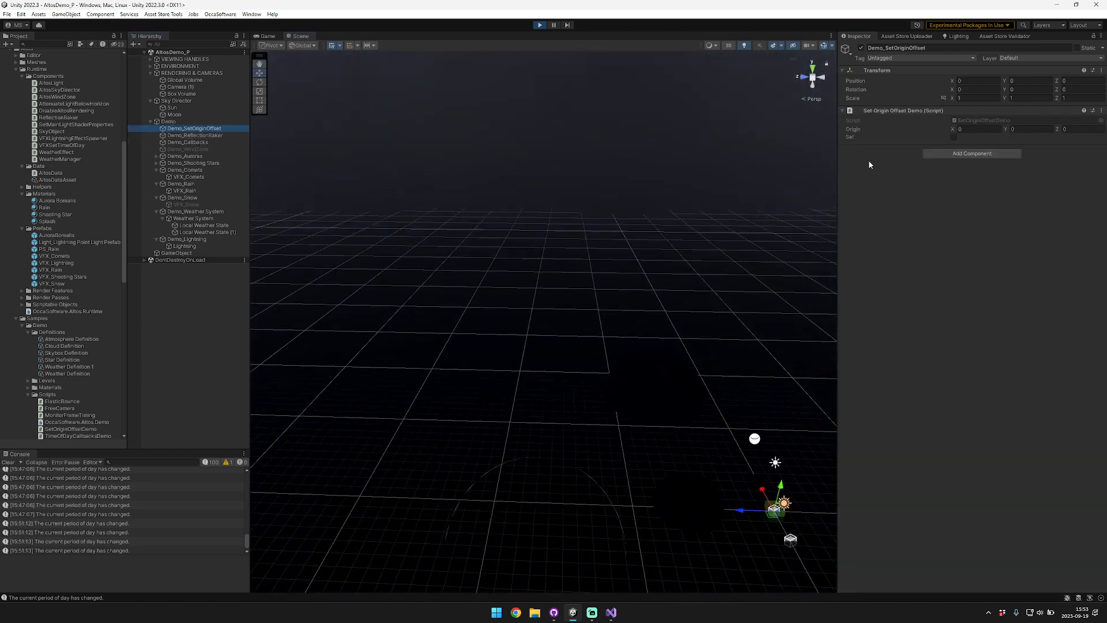
click(981, 129)
right_drag(595, 227, 801, 164)
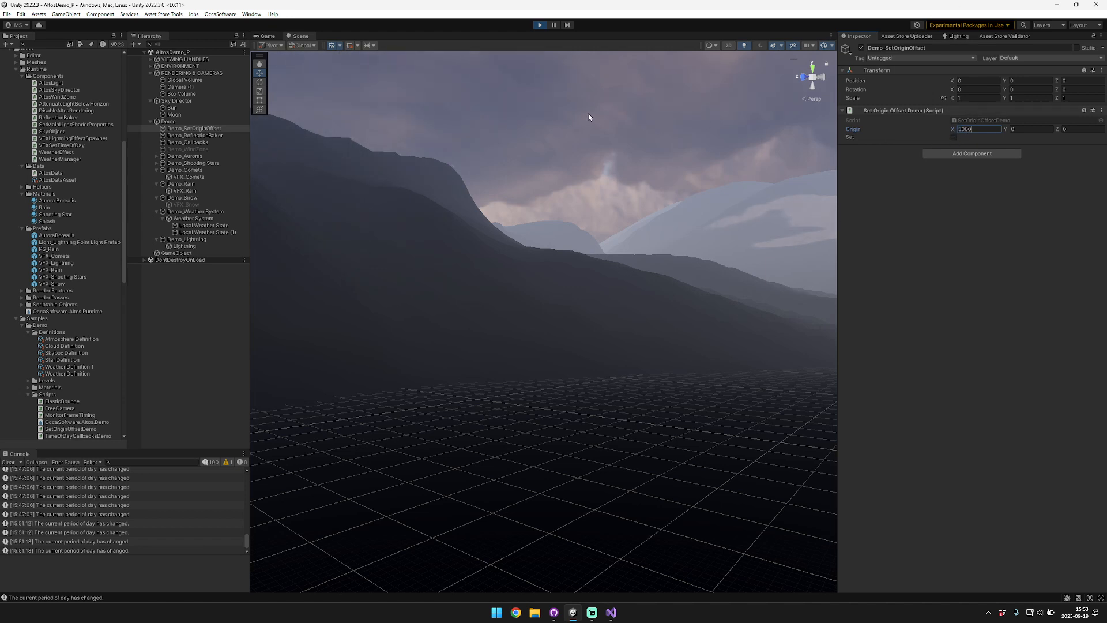
right_drag(589, 114, 694, 69)
click(954, 138)
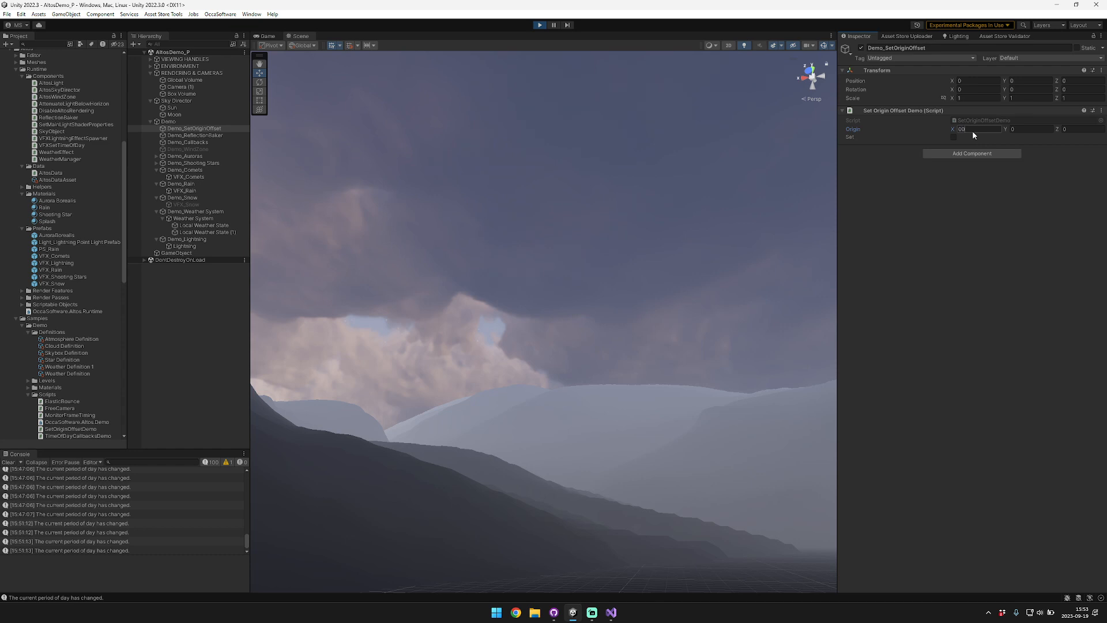
Apply an Origin X of 0 in Demo_SetOriginOffset and collapse the Demo_Weather System group.
click(954, 138)
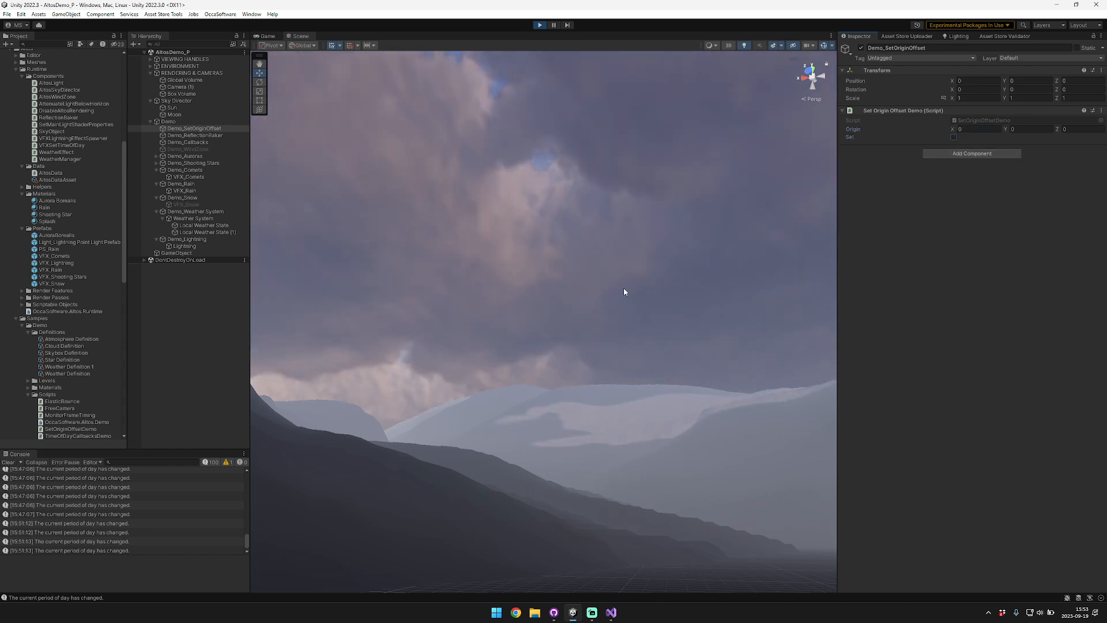
click(157, 211)
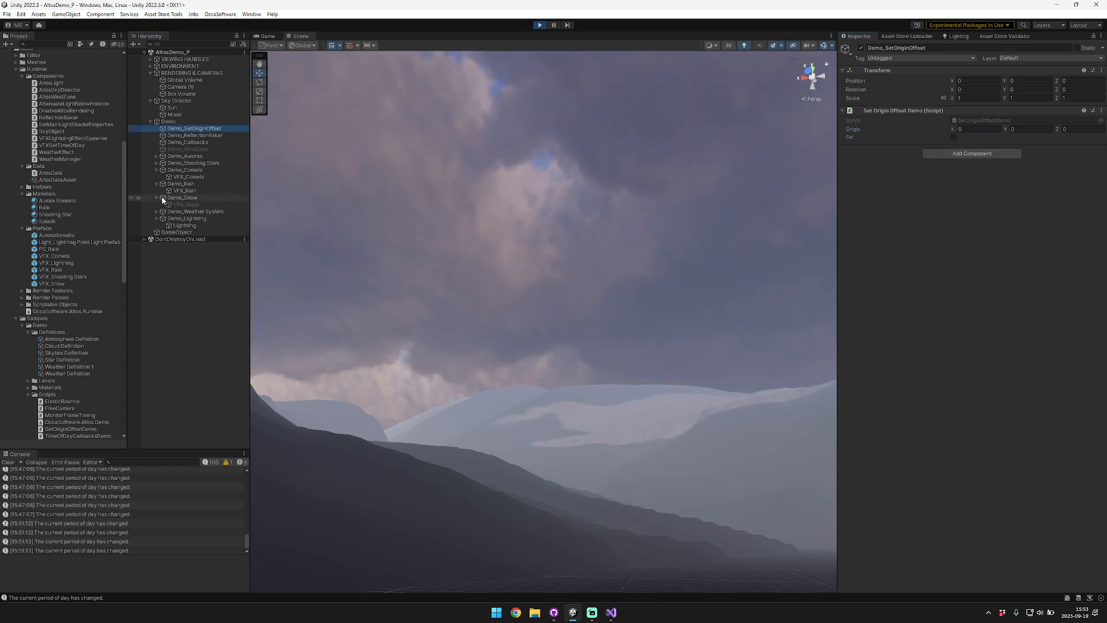
Collapse the Demo_Snow, Demo_Rain, Demo_Weather System and Demo_Comets groups, viewing Local Weather State (1) on the way, and select the Sky Director.
click(157, 198)
click(156, 184)
click(156, 197)
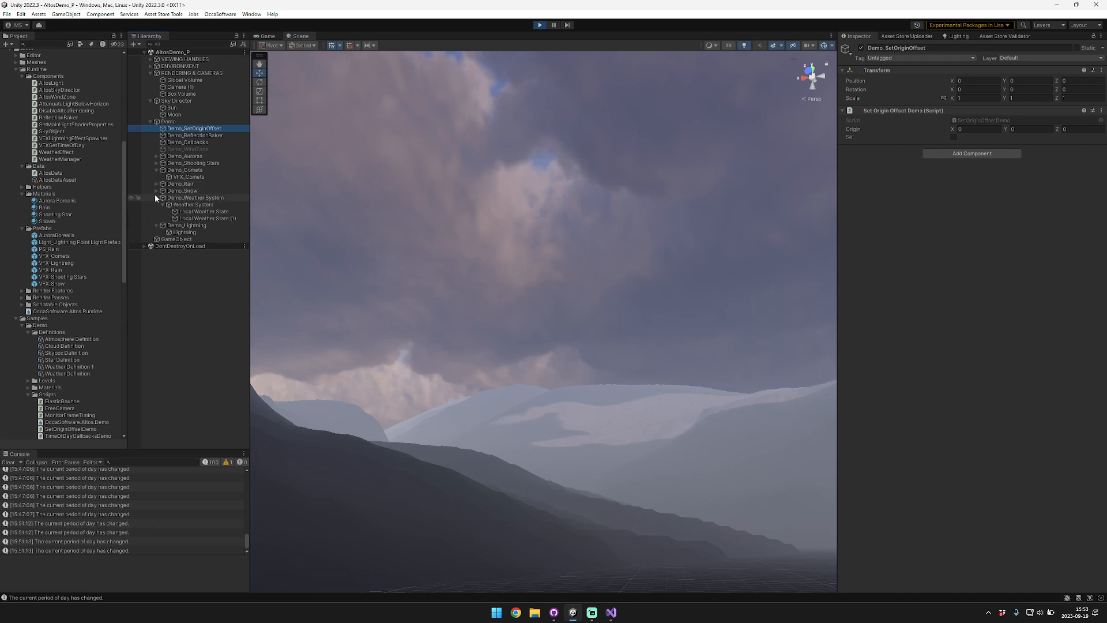
click(219, 218)
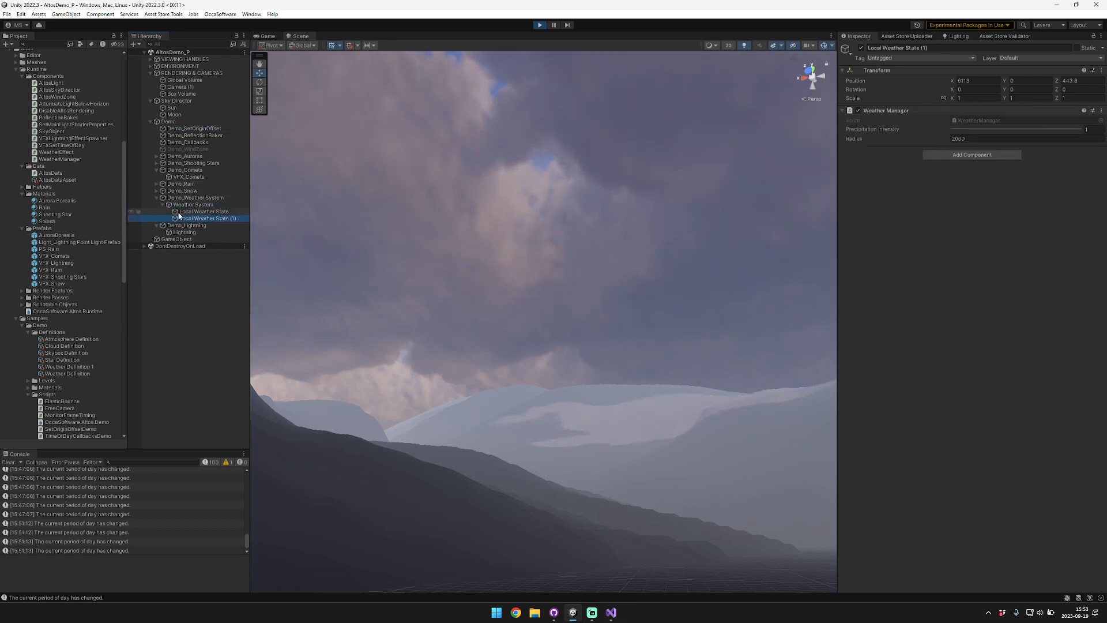
click(157, 198)
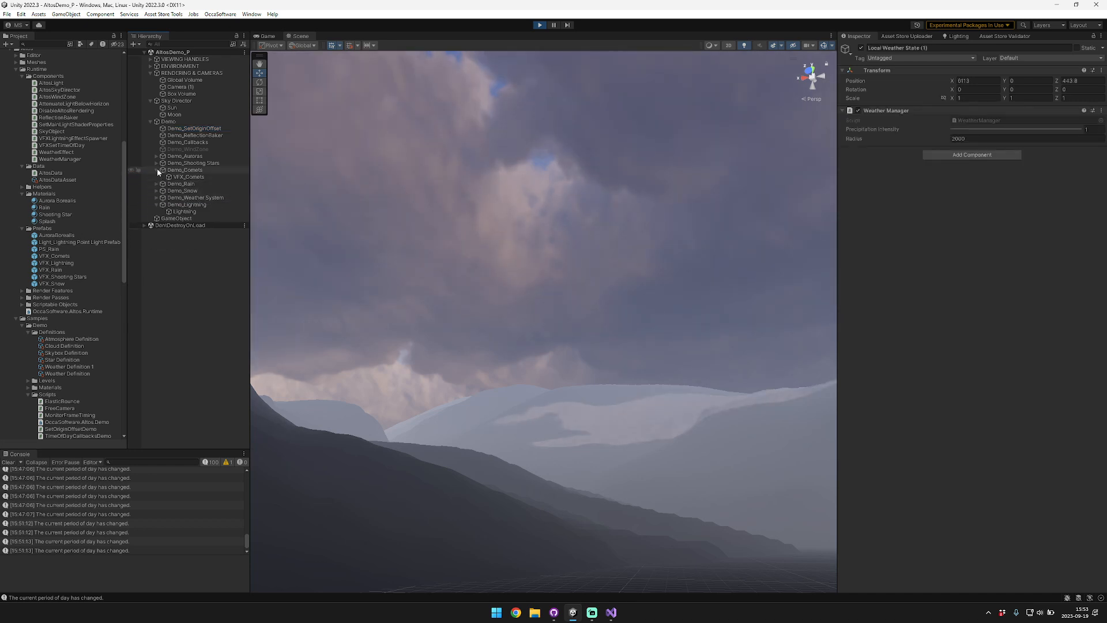
click(157, 171)
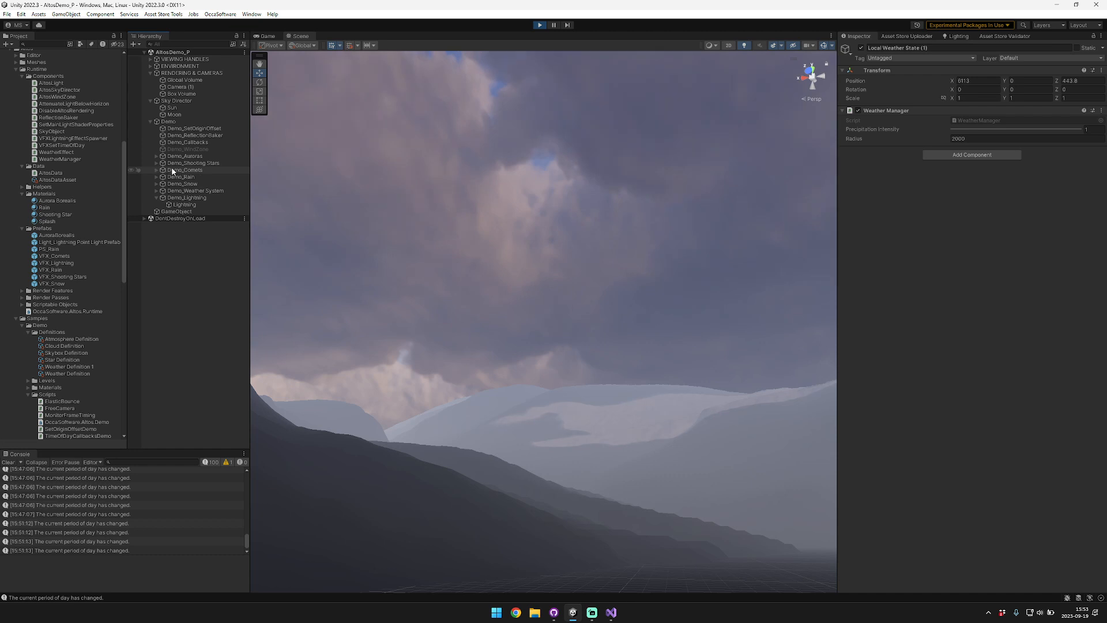
click(196, 100)
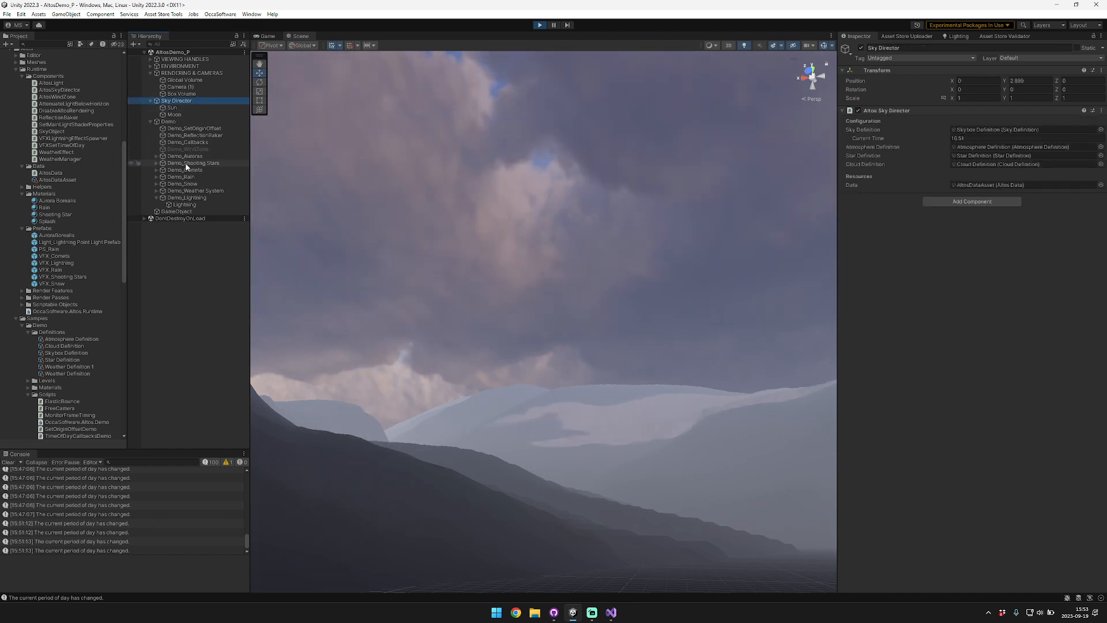
Widen the Hierarchy and Project areas slightly and expand the Altos package's Shaders and Visual Effects folders.
drag(128, 232, 128, 233)
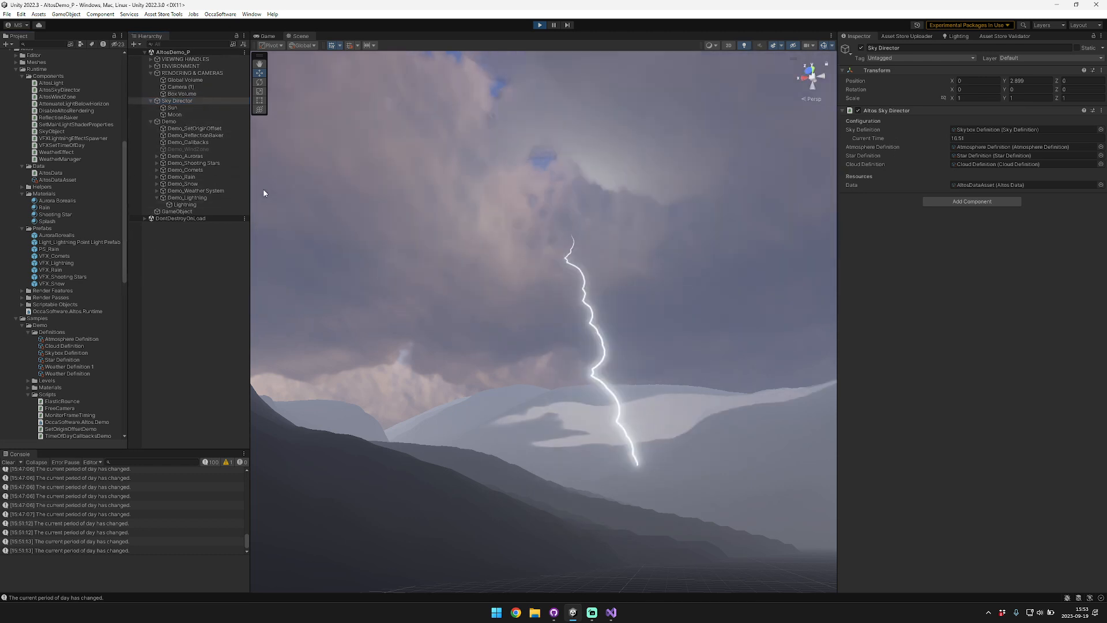
drag(250, 194, 253, 195)
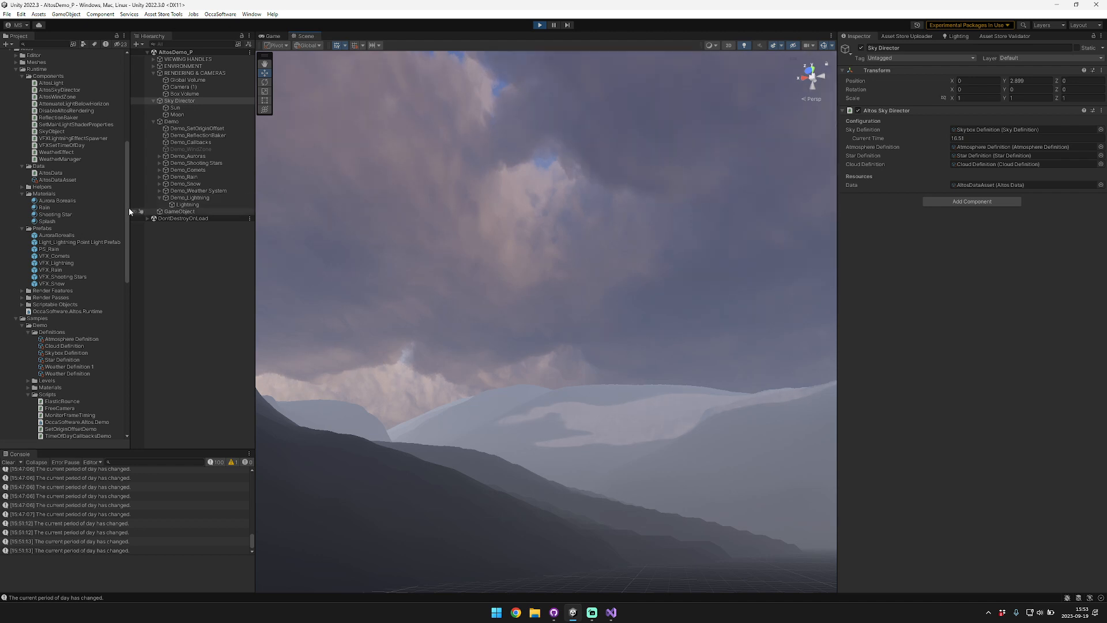
scroll(89, 186, up, 2)
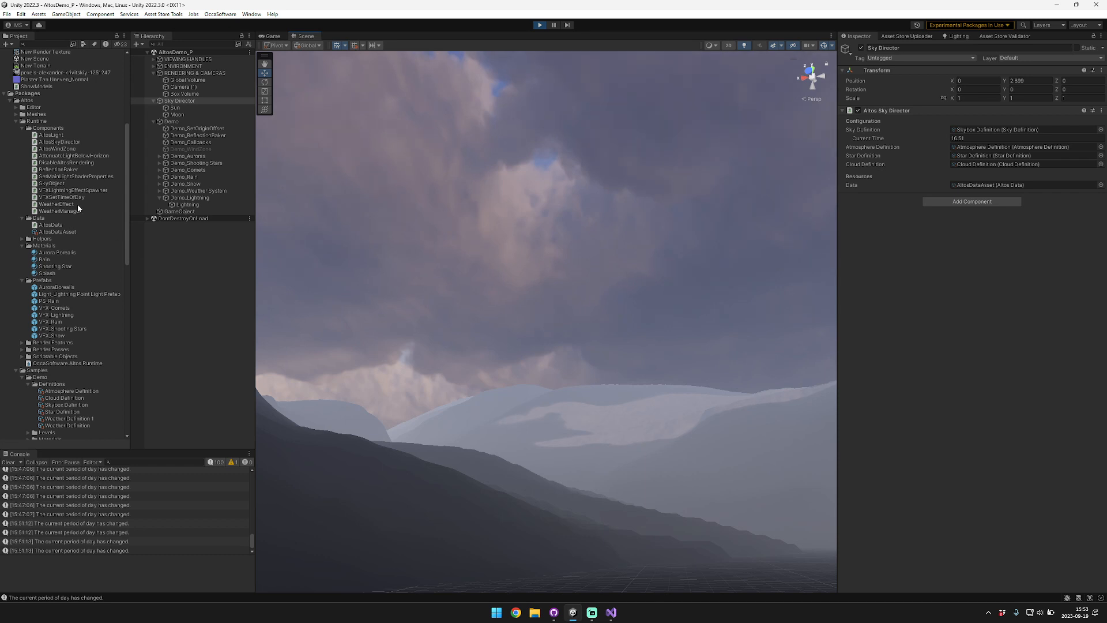
scroll(83, 250, down, 1)
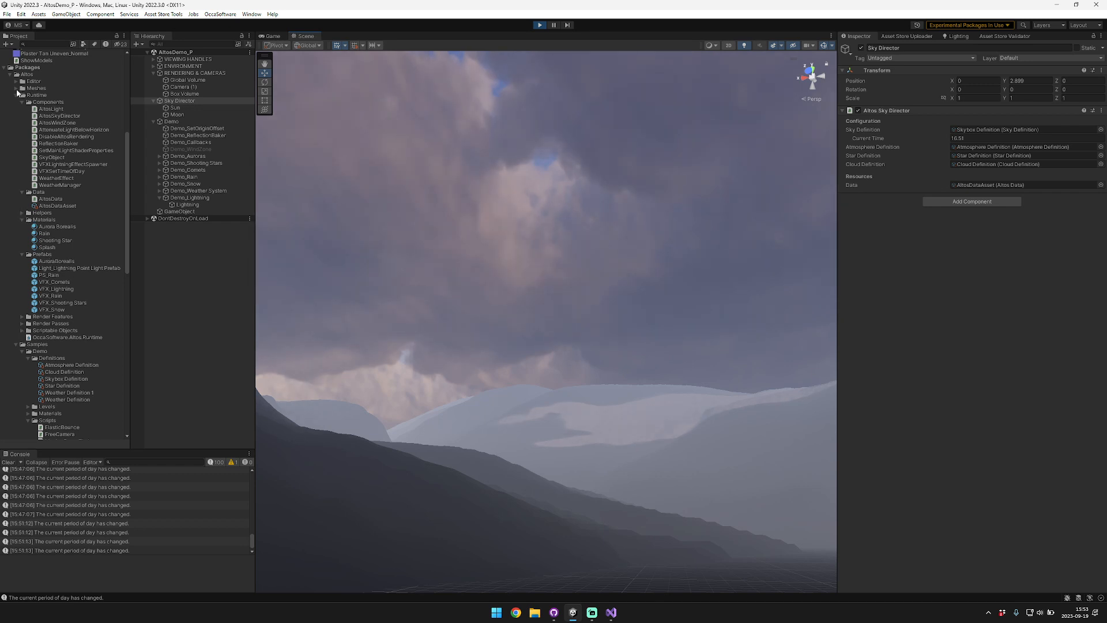
scroll(34, 361, down, 6)
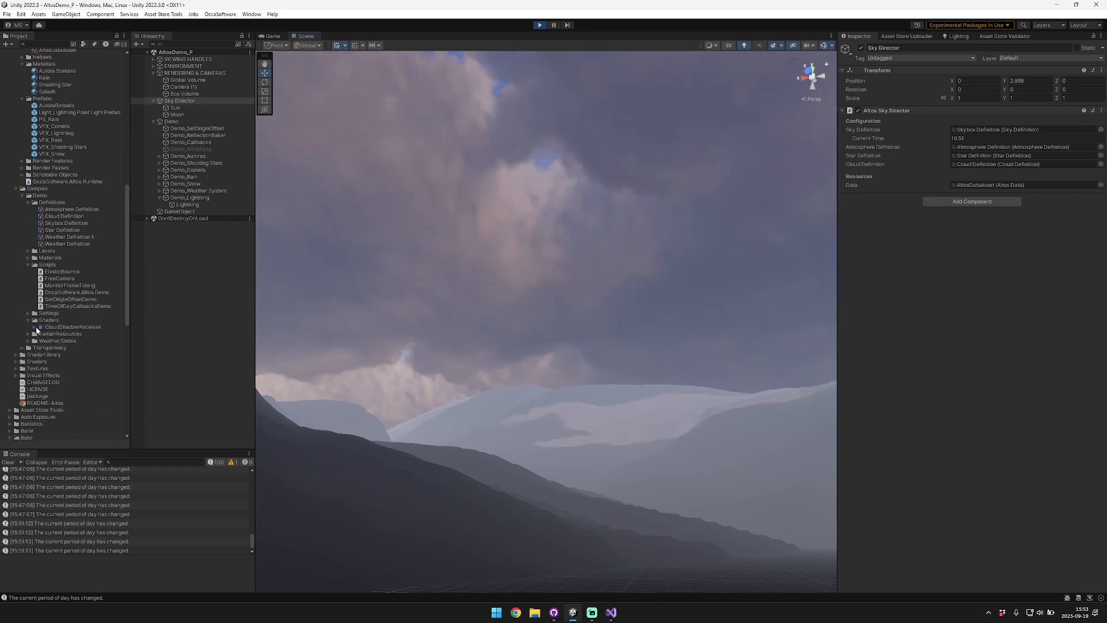
click(16, 362)
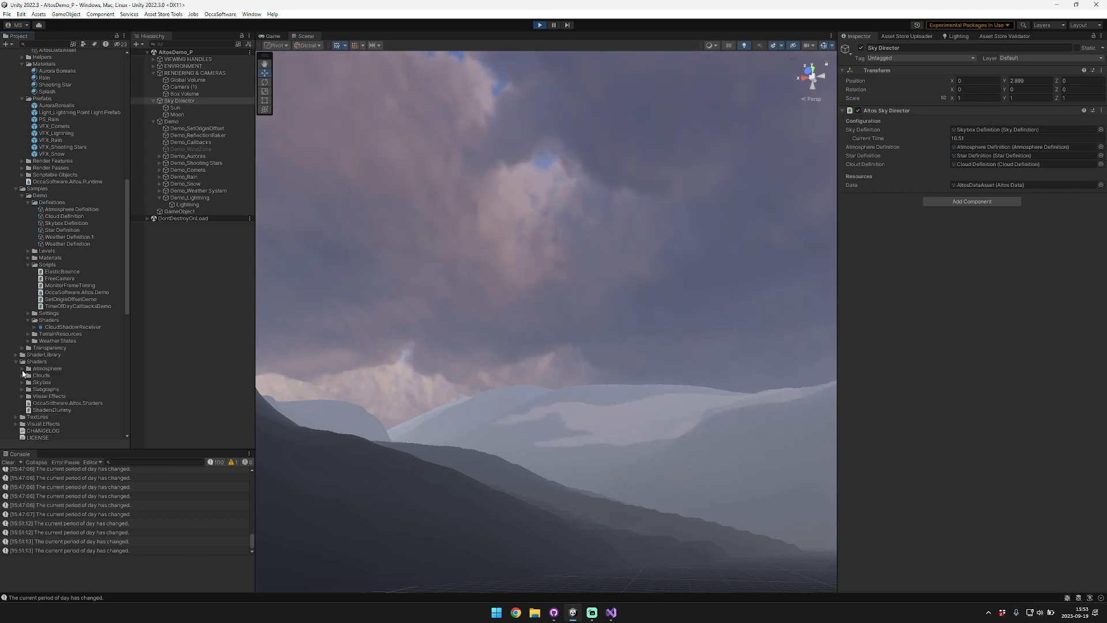
scroll(29, 382, down, 2)
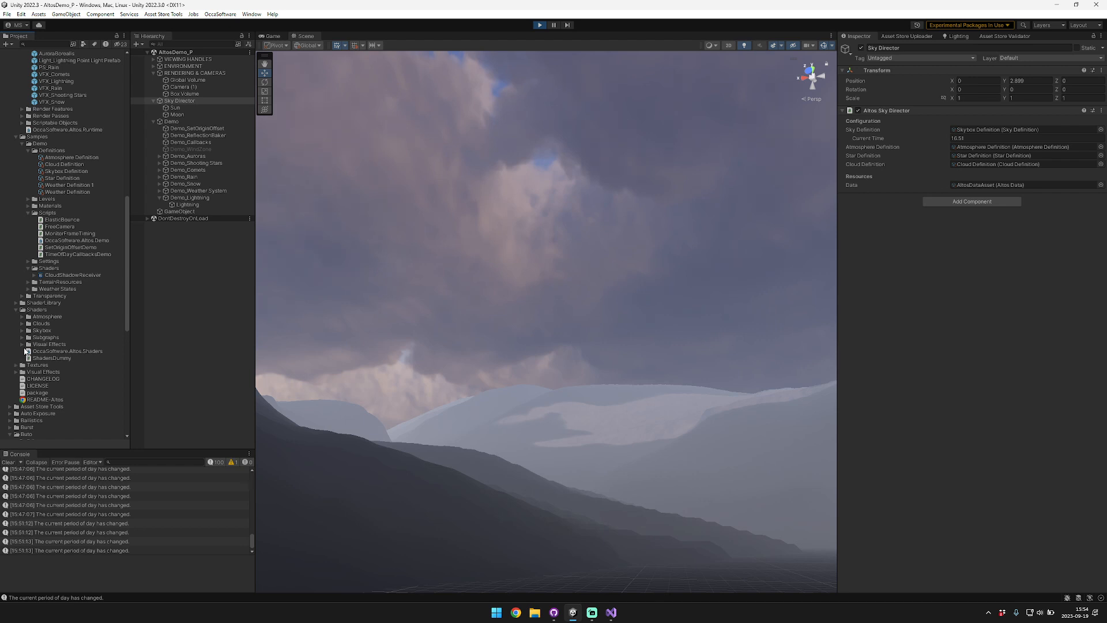
click(16, 372)
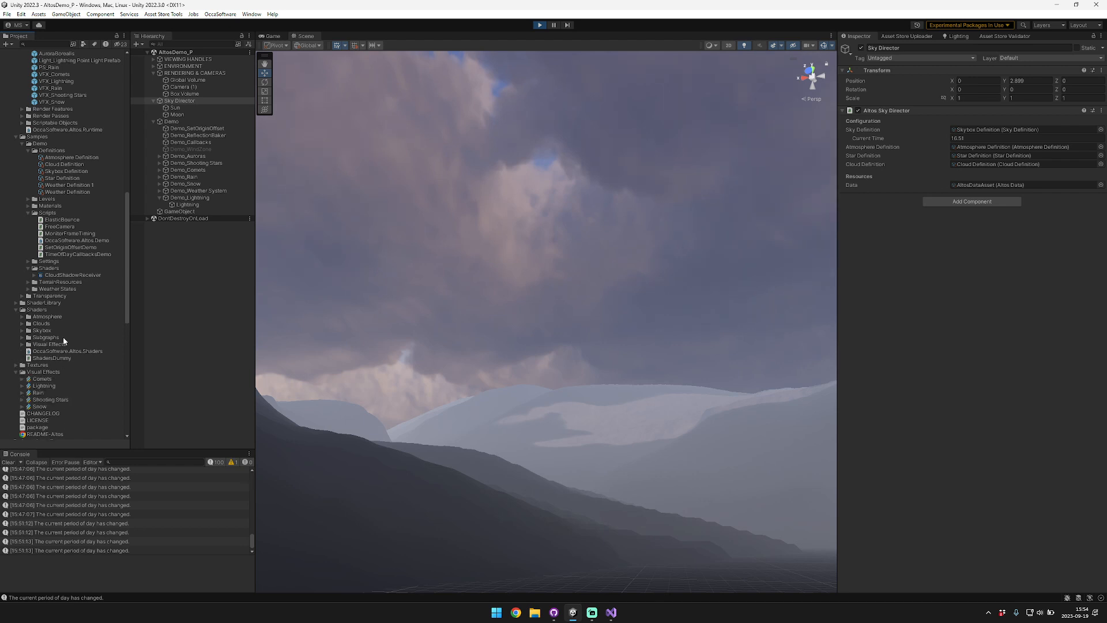
Open the Aurora Borealis Shader graph from the visual effects shaders and inspect the name and reference of its altos_daytimeFactor property.
click(22, 344)
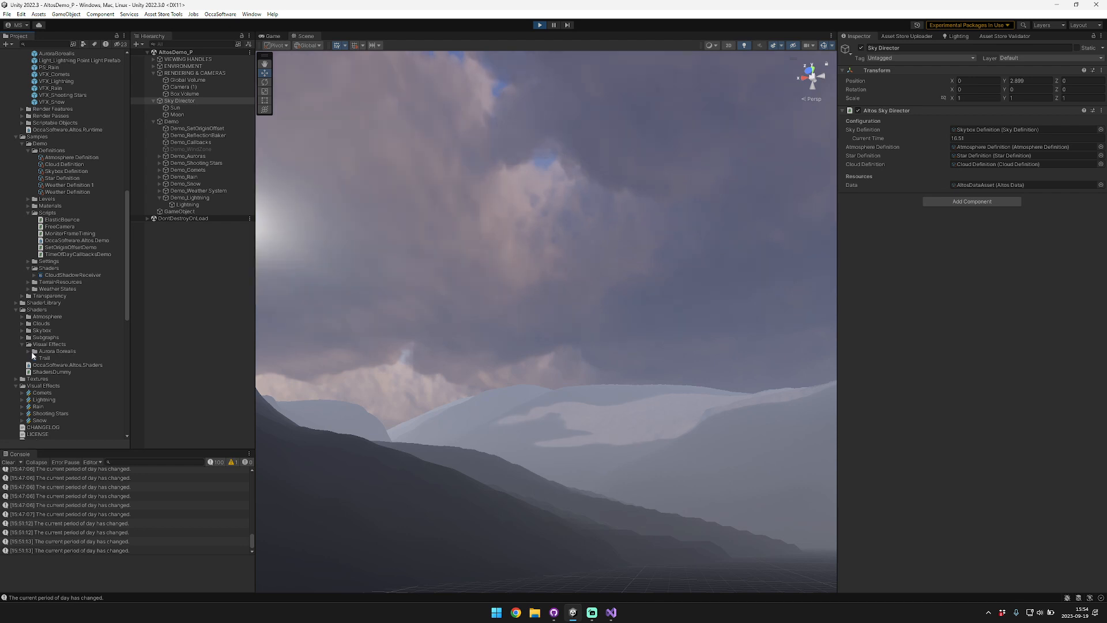
click(69, 358)
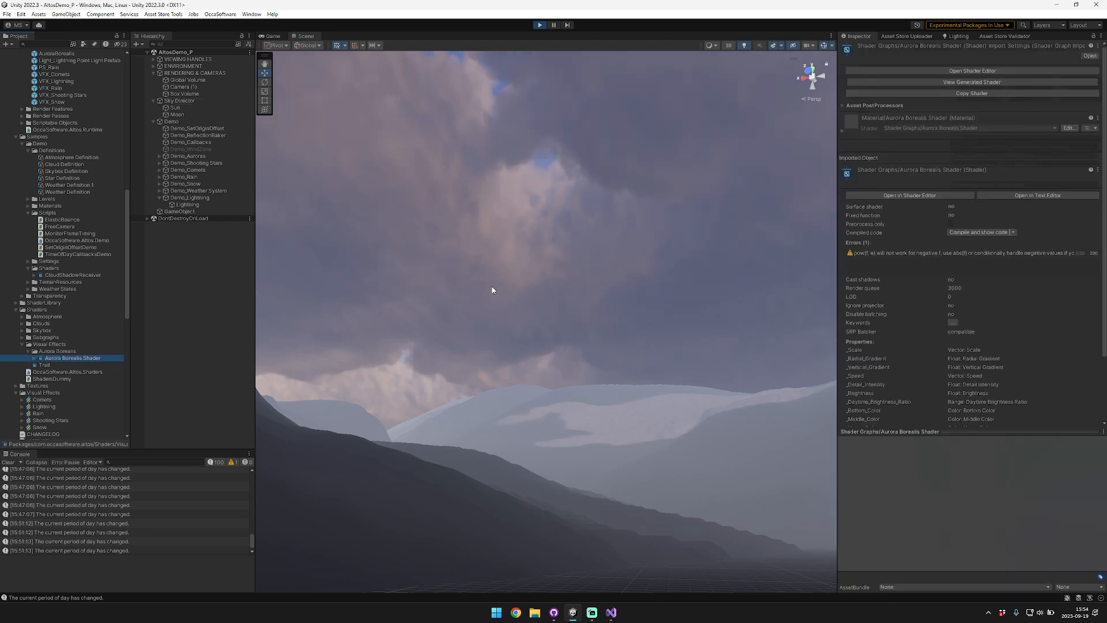
scroll(358, 130, down, 2)
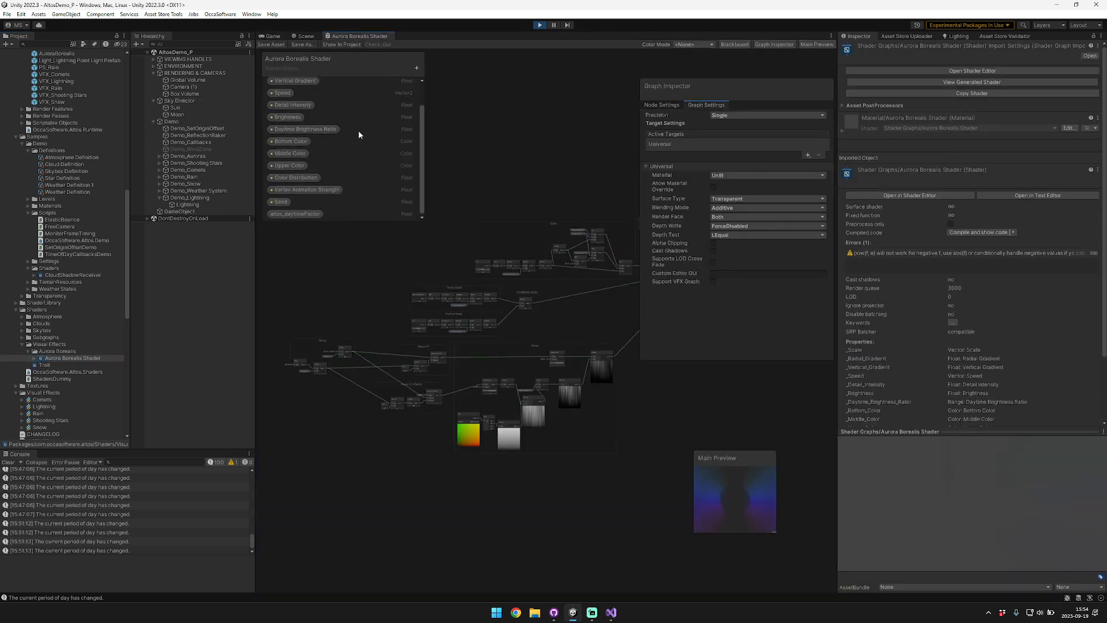
click(295, 214)
middle_drag(596, 166, 383, 150)
scroll(571, 151, up, 5)
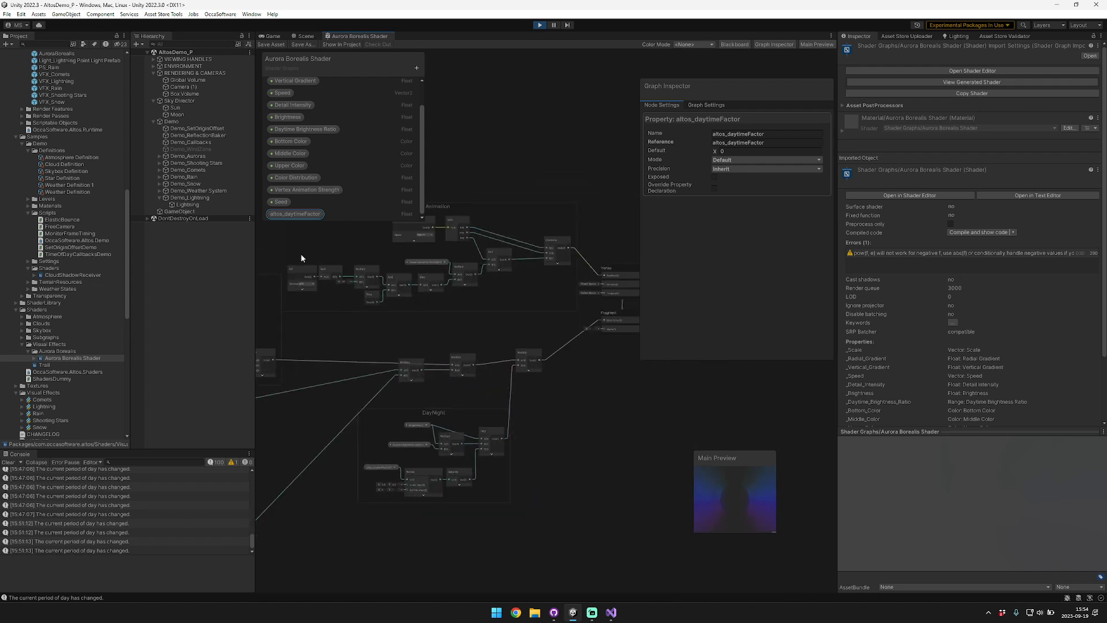
click(762, 142)
click(765, 135)
Examine how the DayNight group's Remap, Saturate, Multiply and Lerp nodes use altos_daytimeFactor to control the aurora brightness.
scroll(562, 464, up, 4)
middle_drag(562, 491, 633, 445)
click(633, 445)
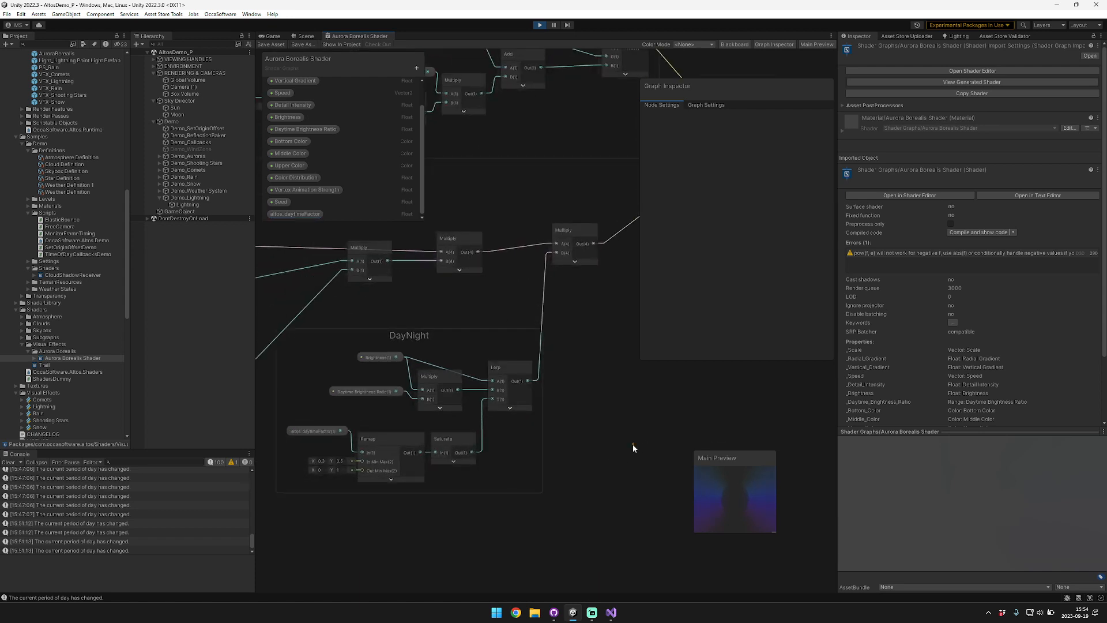
mouse_move(357, 531)
middle_down()
mouse_move(424, 520)
mouse_move(370, 517)
middle_up()
scroll(405, 508, up, 3)
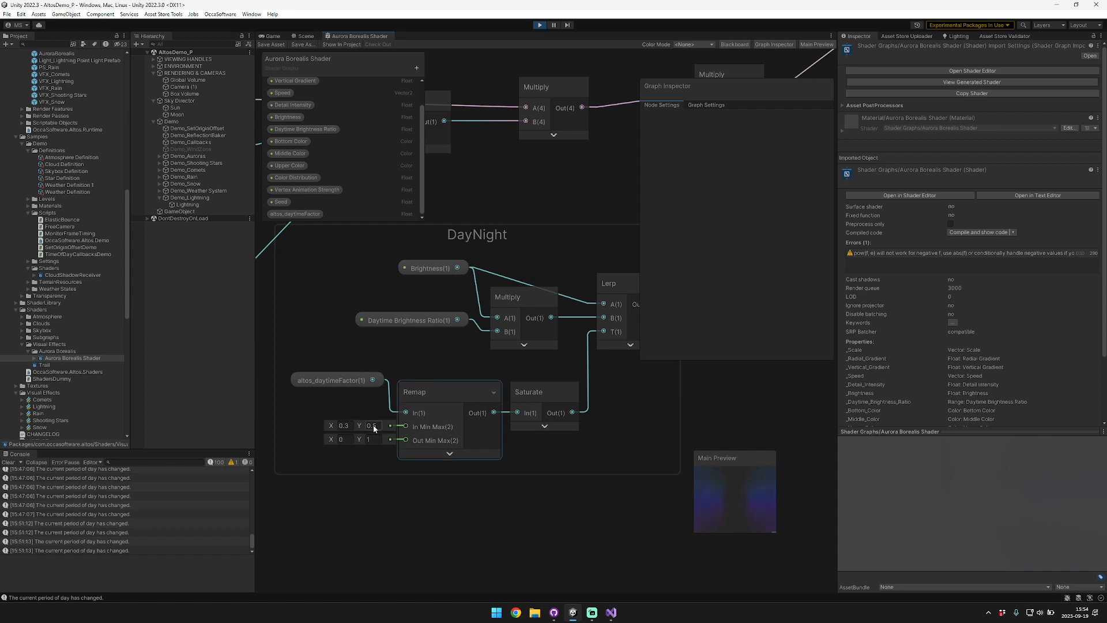
mouse_move(607, 451)
middle_down()
mouse_move(592, 477)
mouse_move(591, 456)
middle_up()
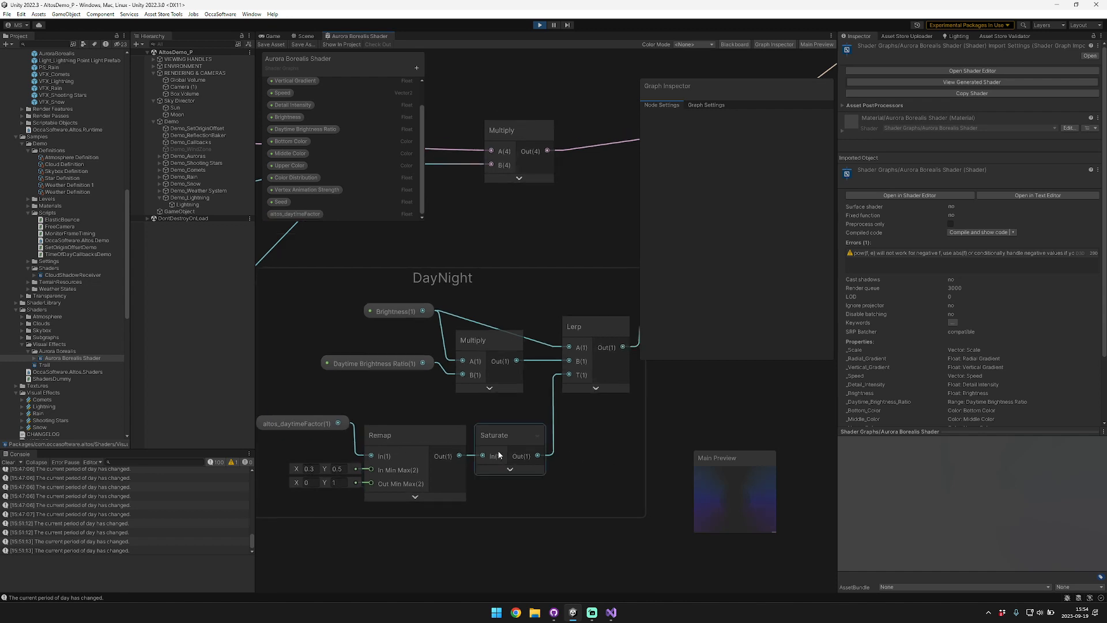
drag(590, 522, 594, 527)
click(598, 531)
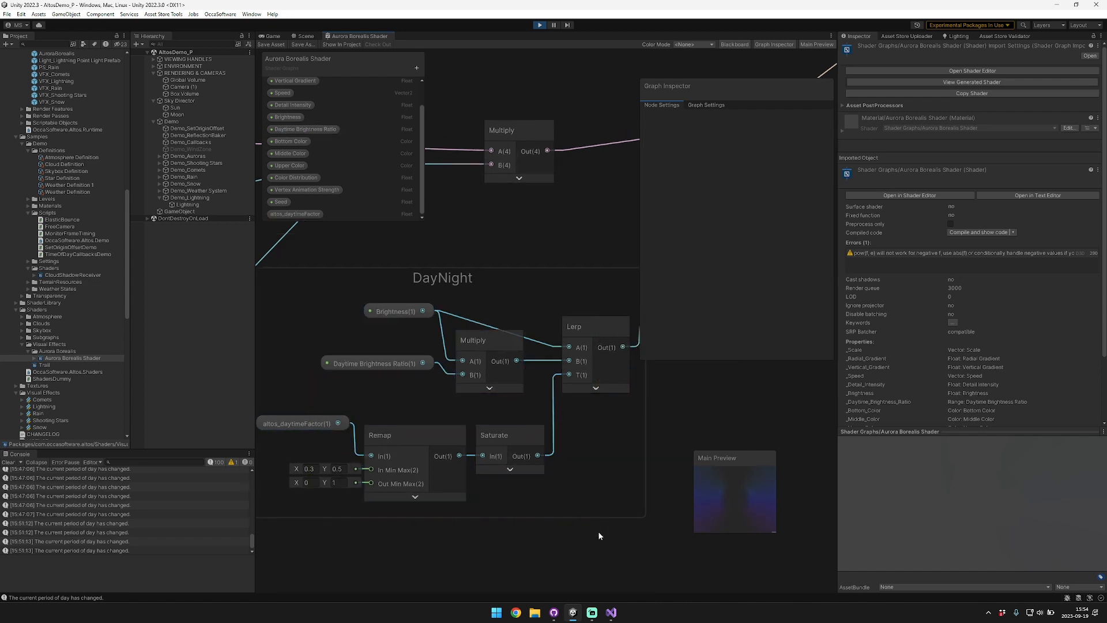
Collapse the Aurora Borealis shader folder, leave the graph for the scene, stop Play mode and show the Game view.
click(28, 351)
click(301, 37)
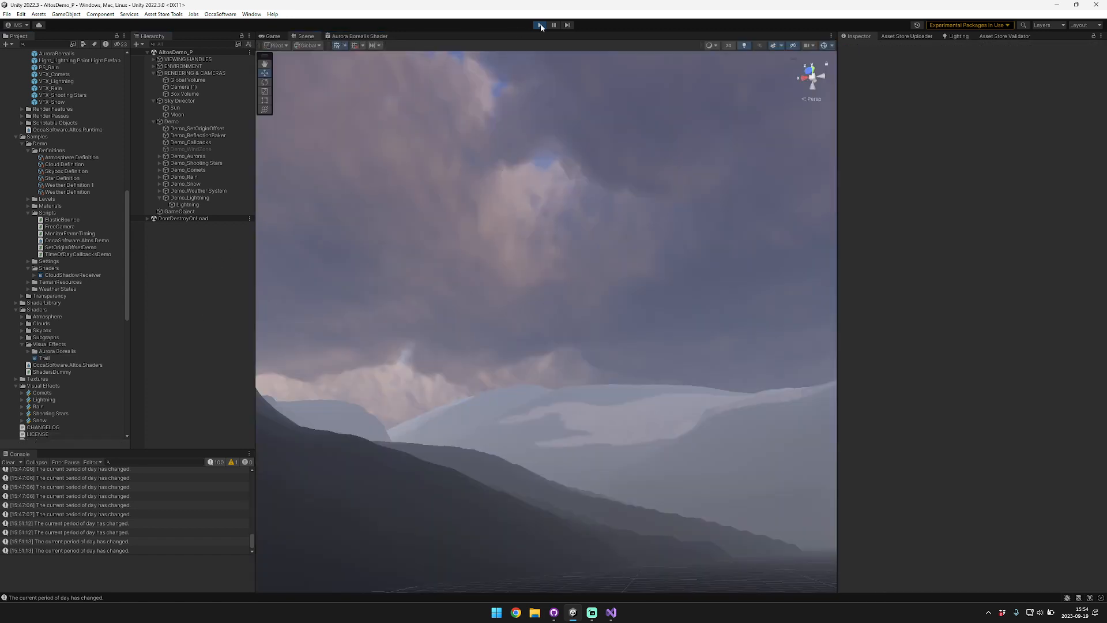
click(540, 24)
click(269, 35)
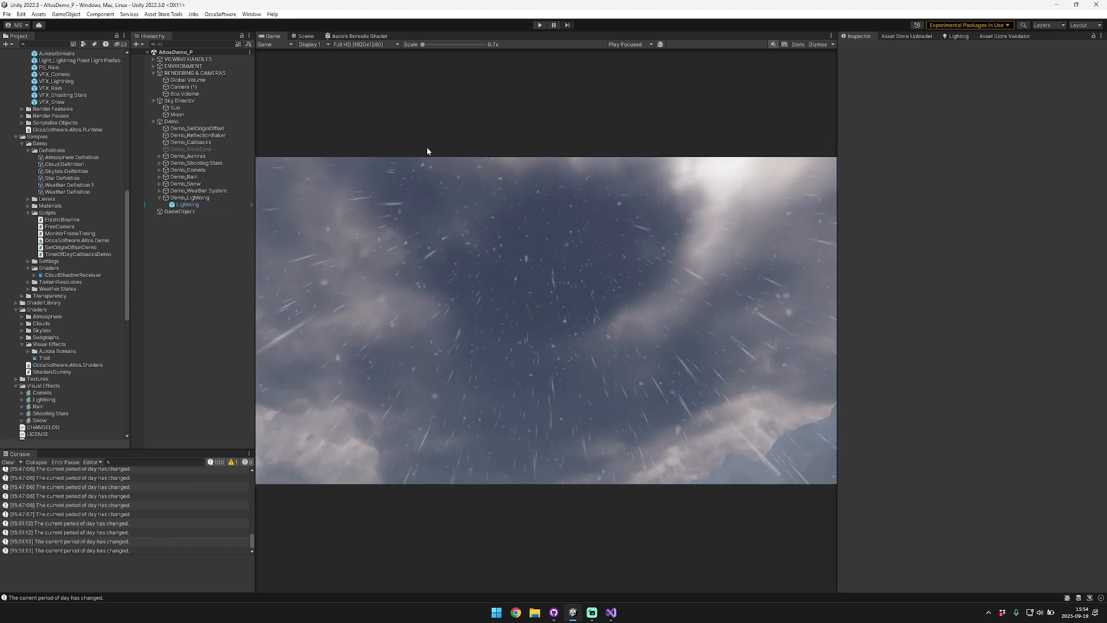
View the DisableAltosRendering script's description, collapse the Demo_Lightning group and clear the selection.
scroll(102, 173, up, 10)
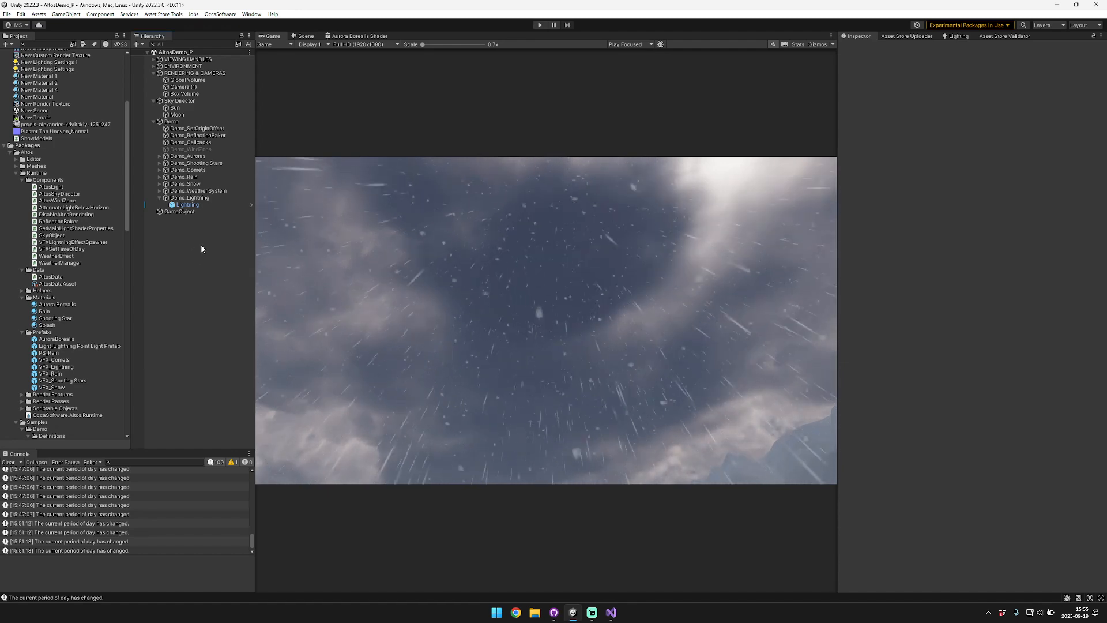
click(81, 214)
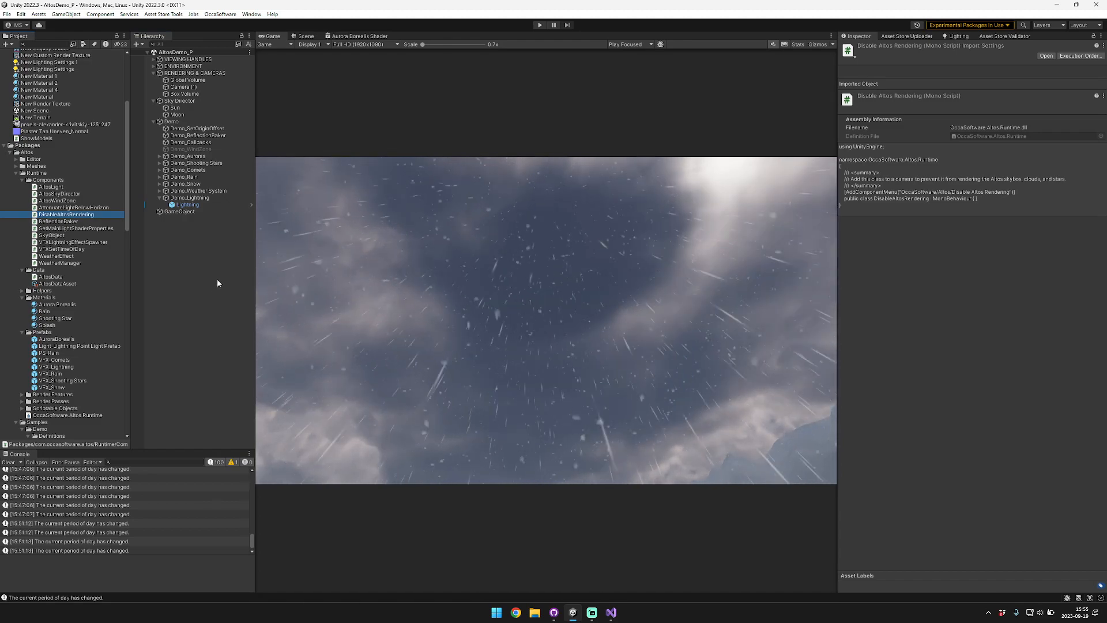
click(158, 198)
click(192, 230)
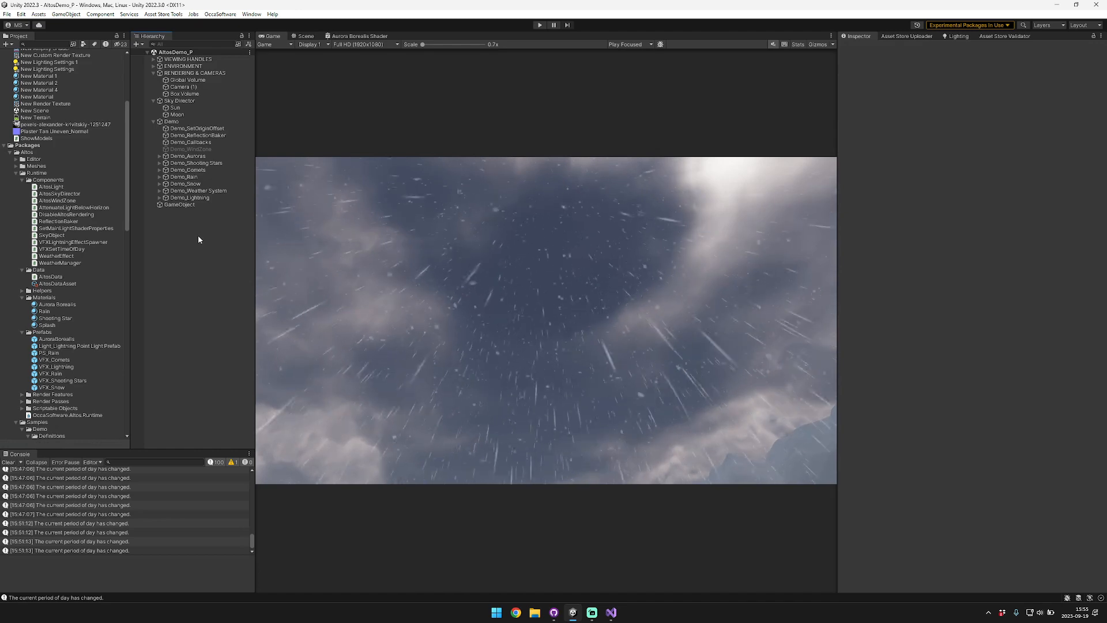